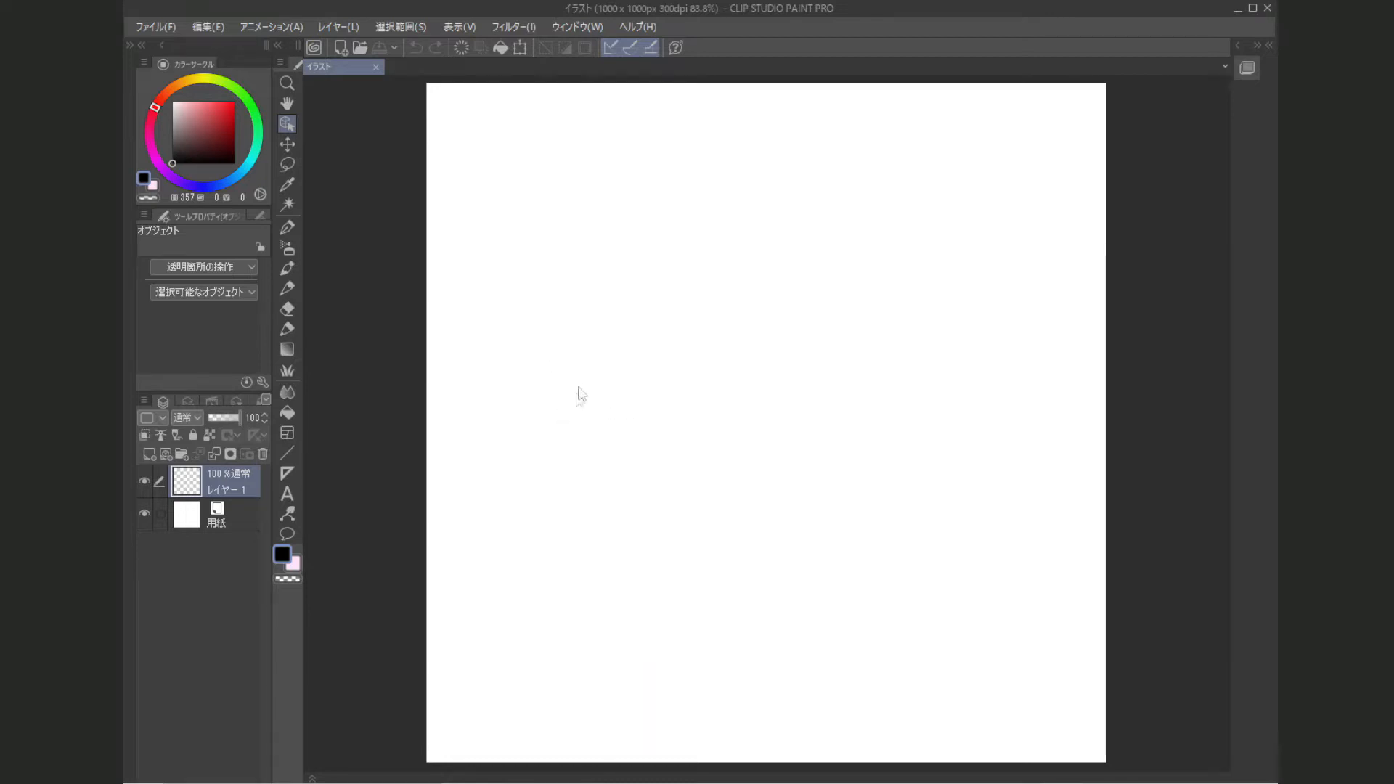
# Step: Create a new layer folder above レイヤー 1
pyautogui.scroll(-2, 556, 377)
pyautogui.moveTo(575, 404); pyautogui.dragTo(610, 391)
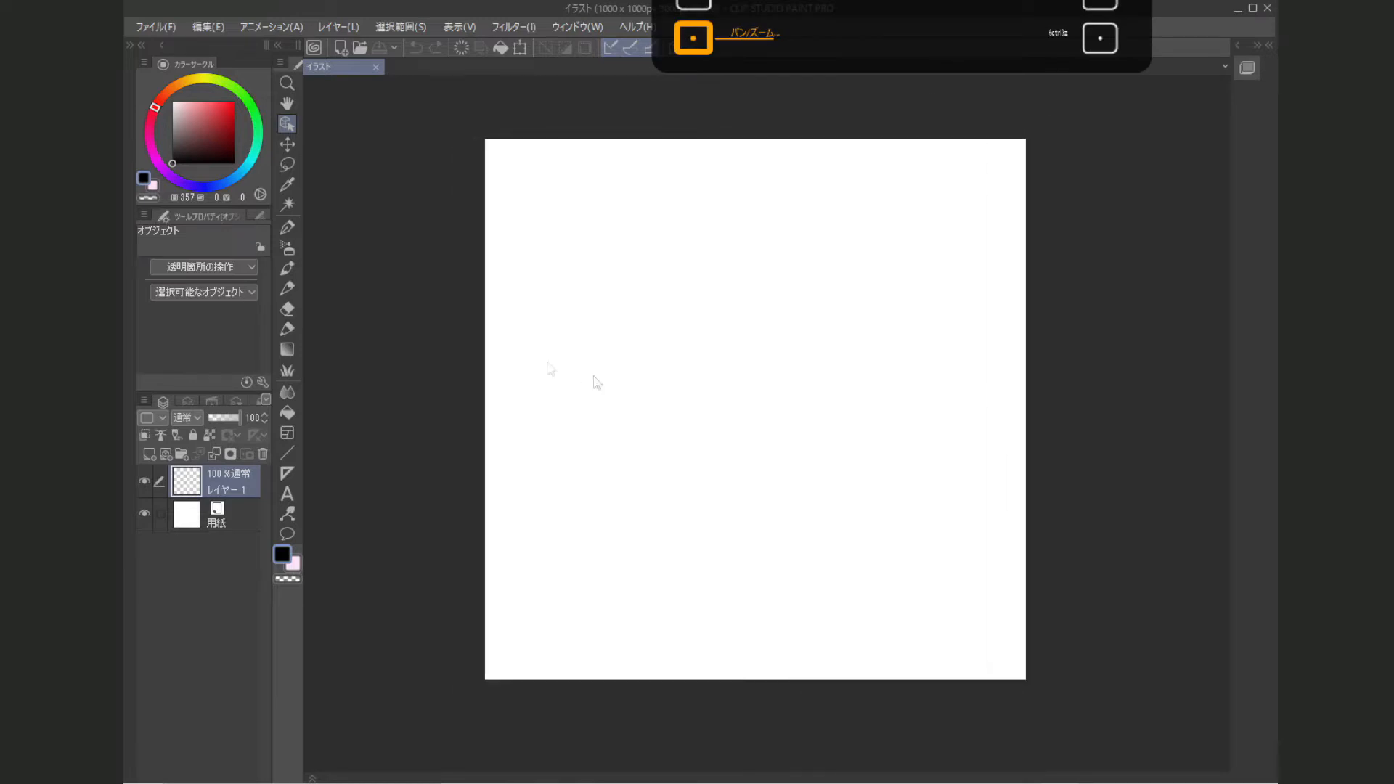
pyautogui.moveTo(520, 333); pyautogui.dragTo(521, 325)
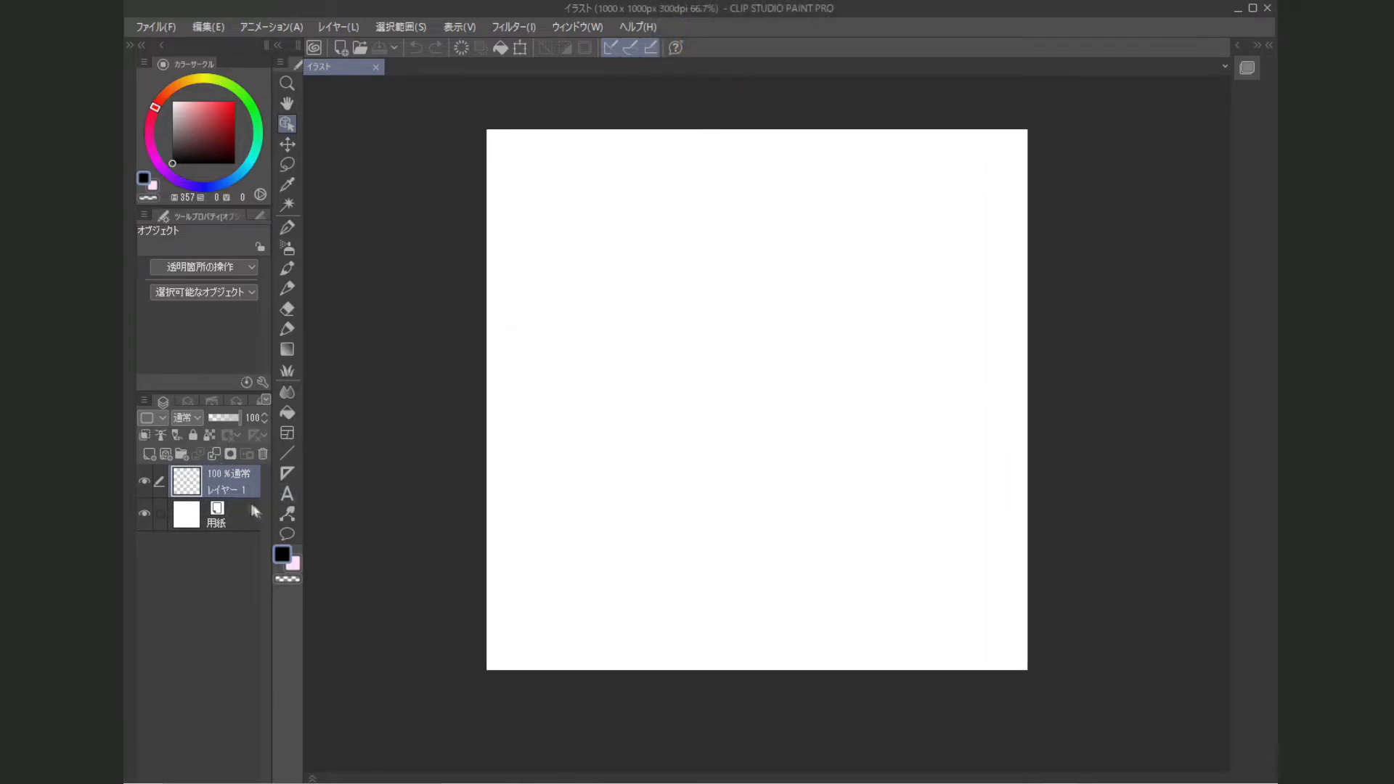
pyautogui.click(182, 454)
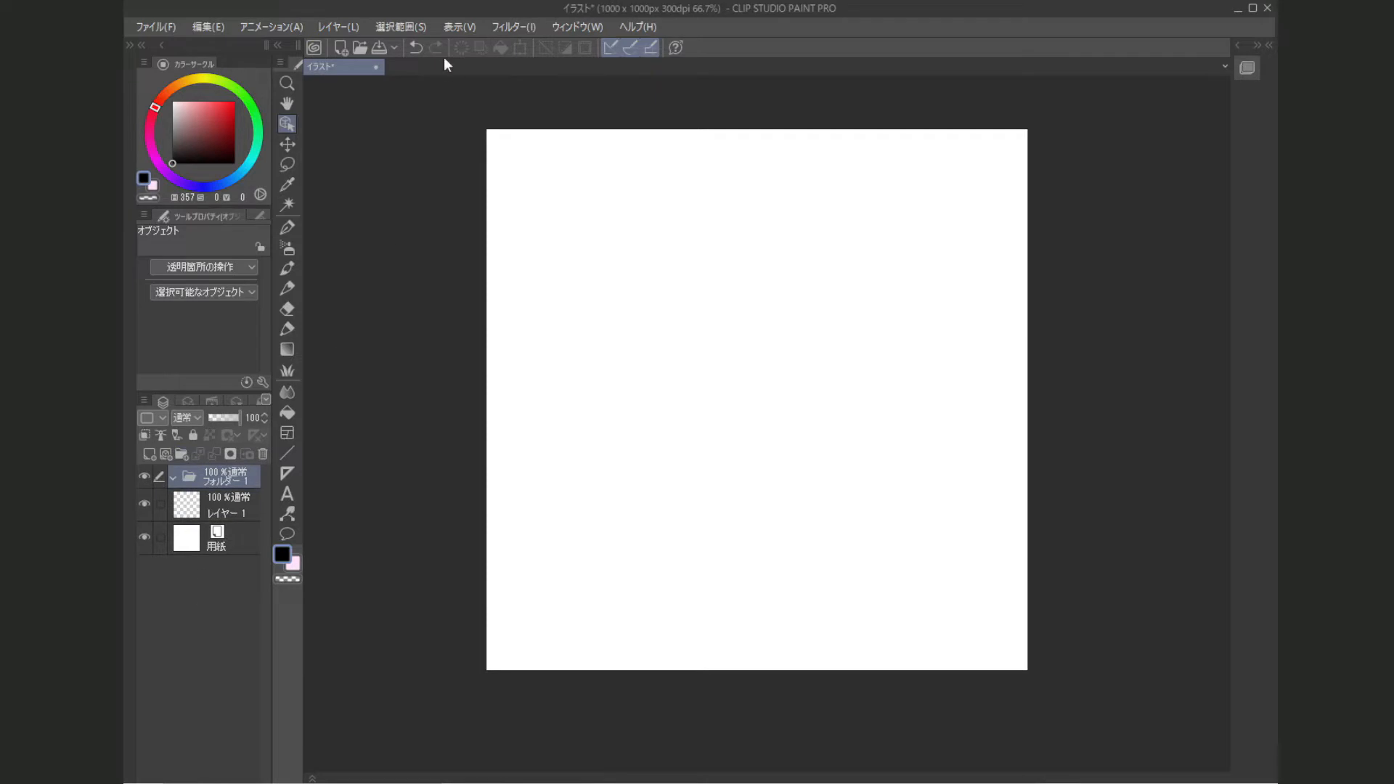
# Step: Create a two-point perspective ruler (2点透視) on a new layer and give that layer the green palette colour
pyautogui.click(347, 27)
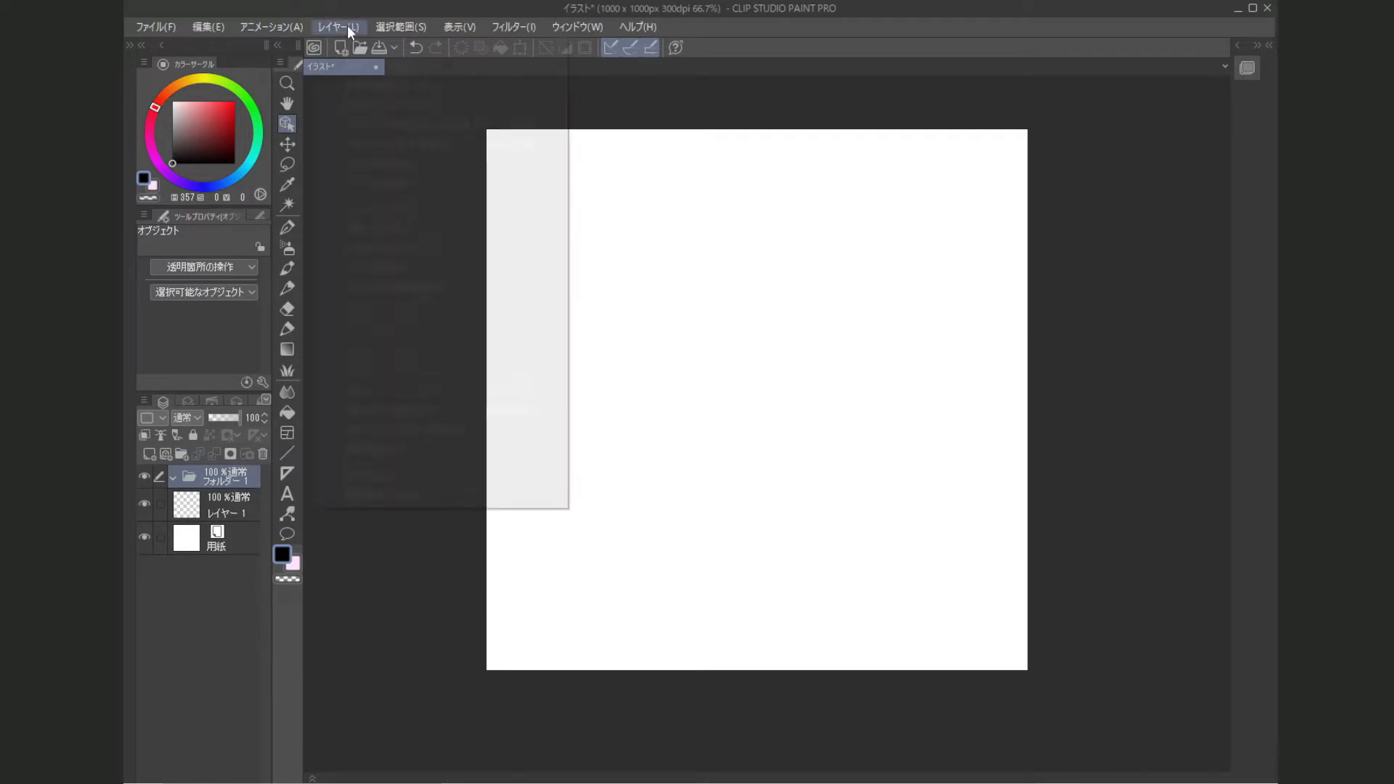
pyautogui.moveTo(447, 248)
pyautogui.moveTo(538, 232)
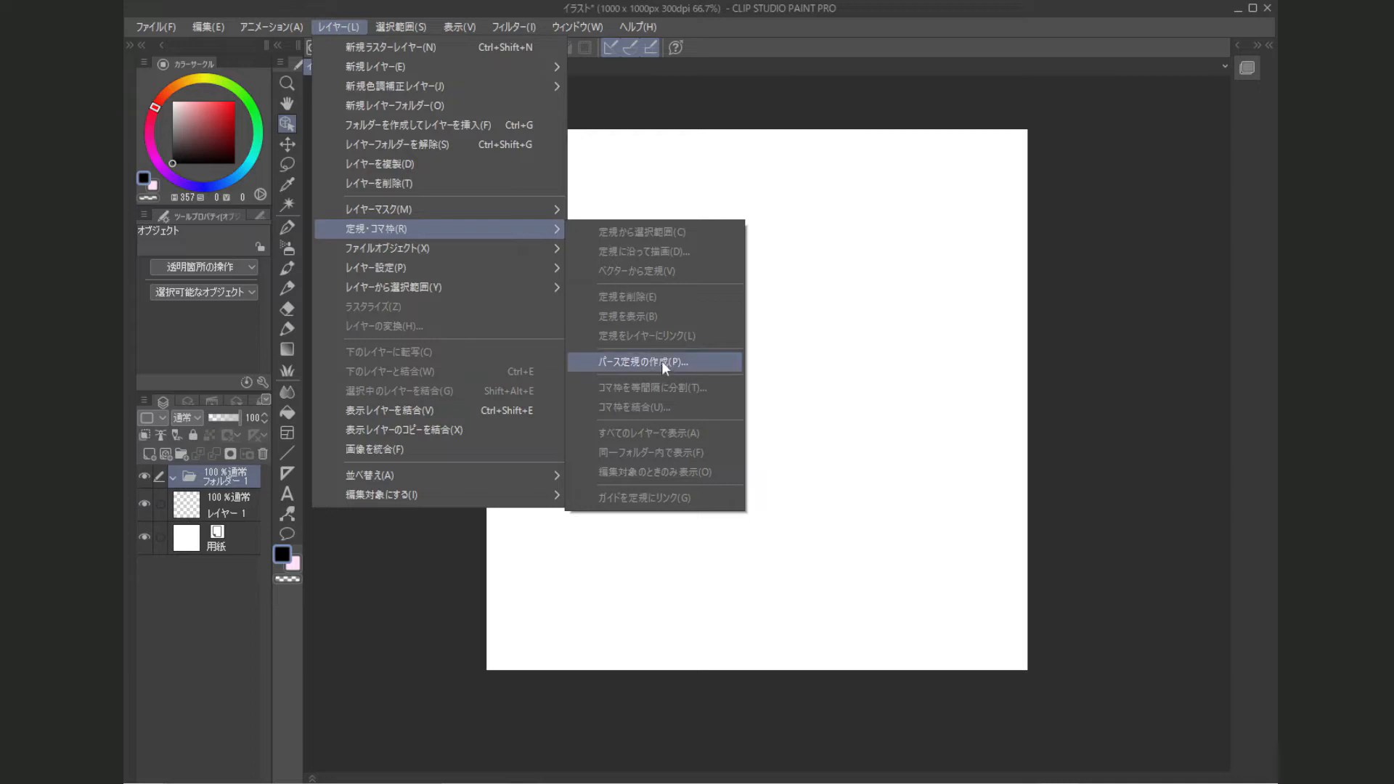
pyautogui.click(659, 363)
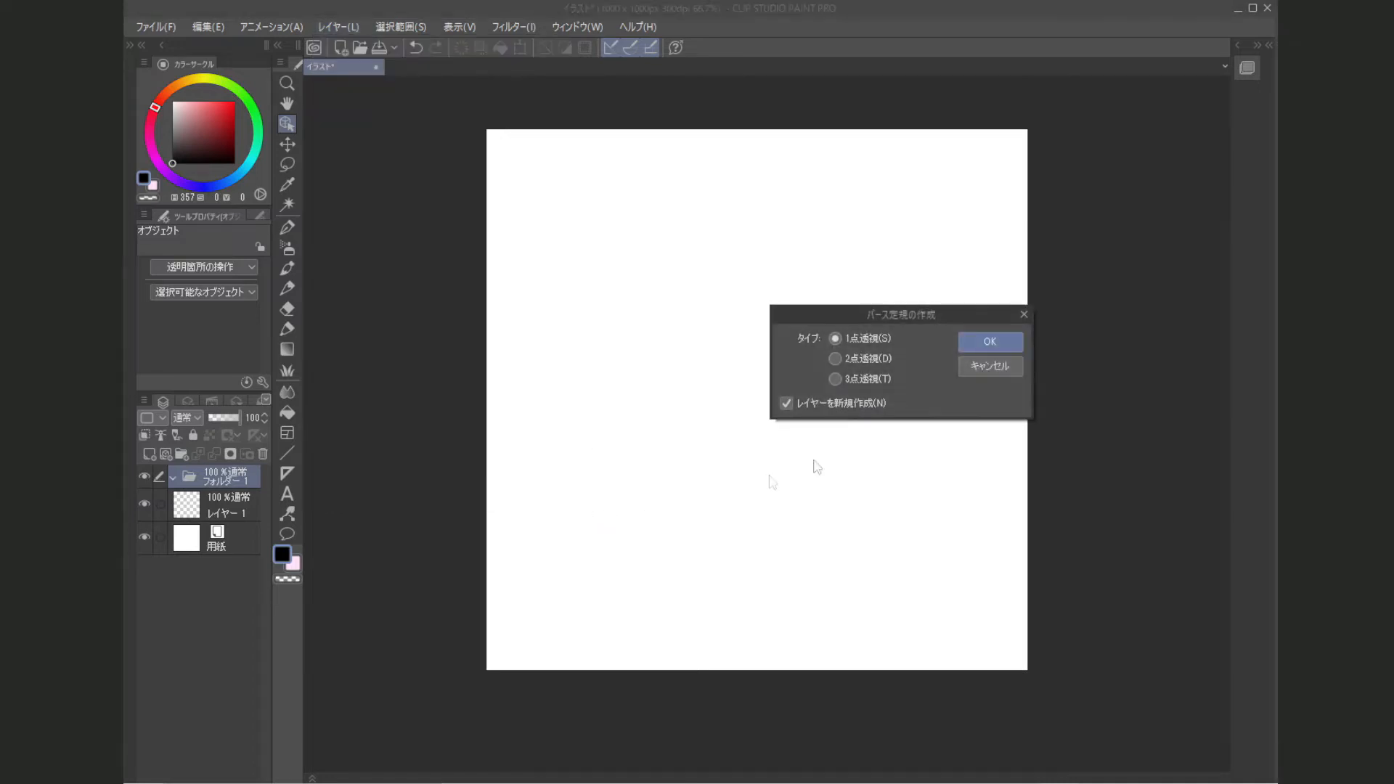
pyautogui.click(867, 360)
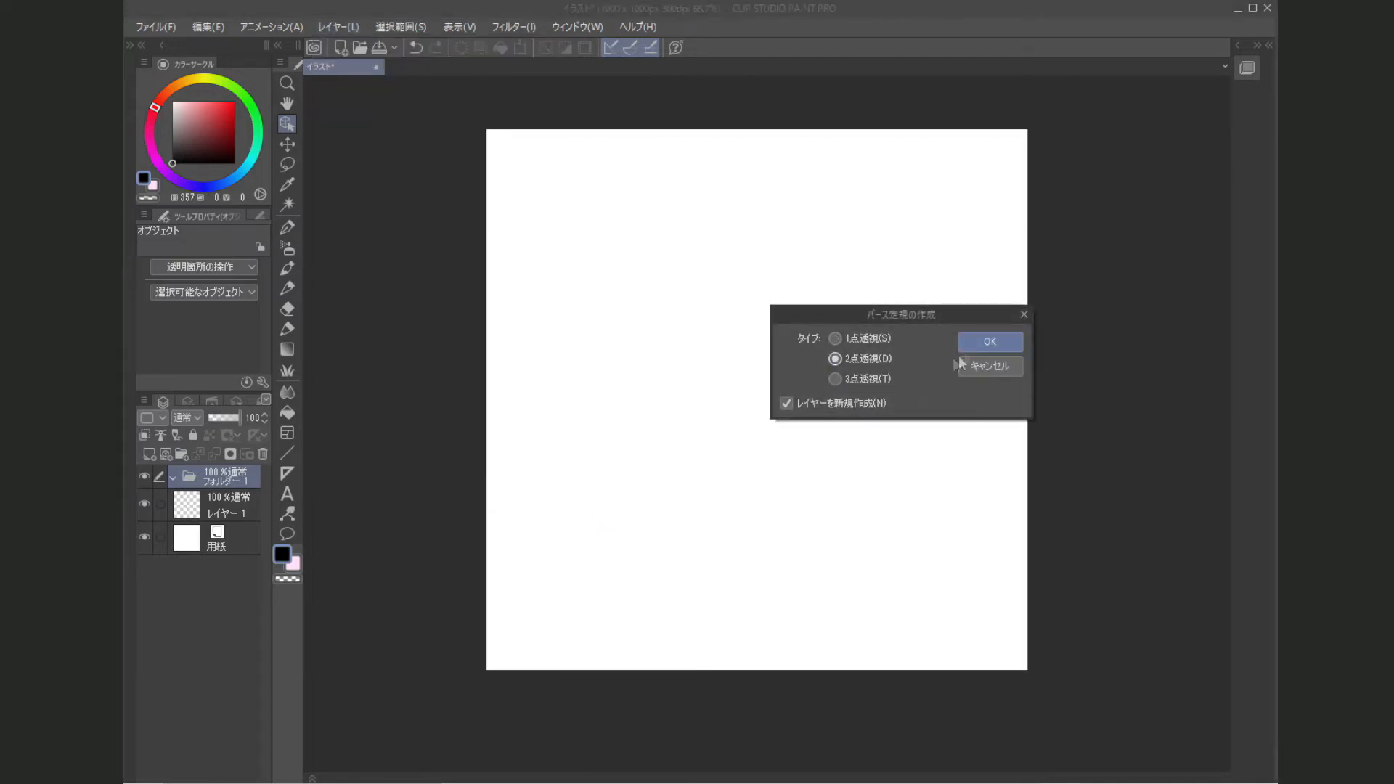
pyautogui.click(993, 341)
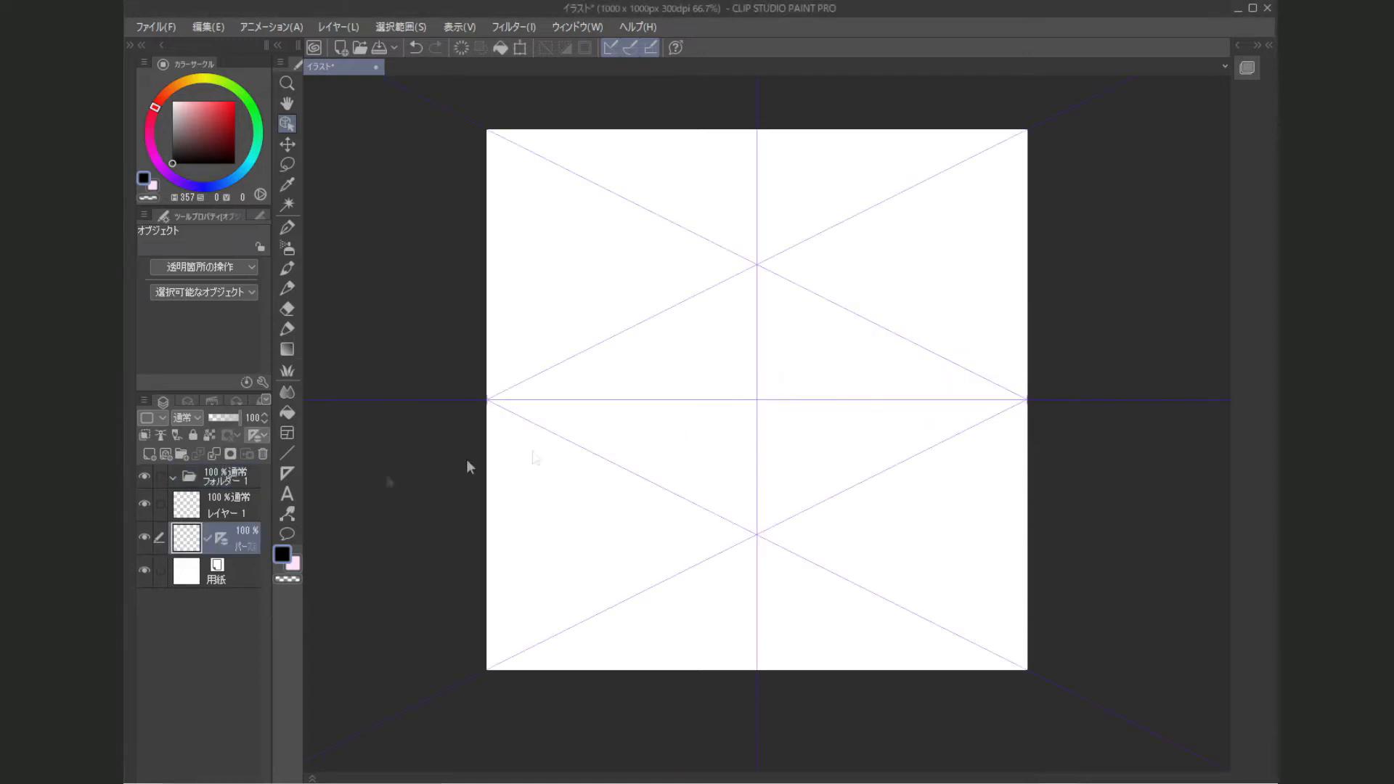
pyautogui.click(151, 419)
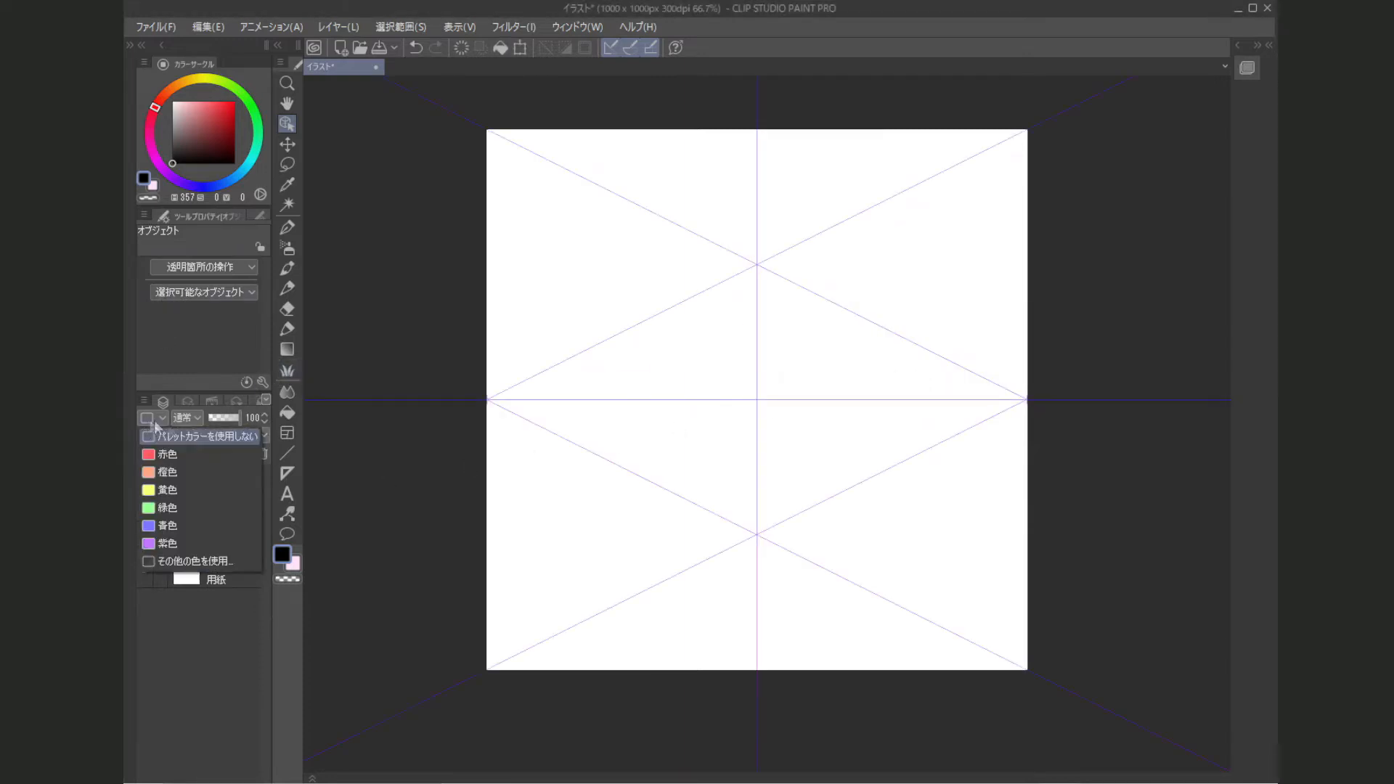
pyautogui.click(191, 507)
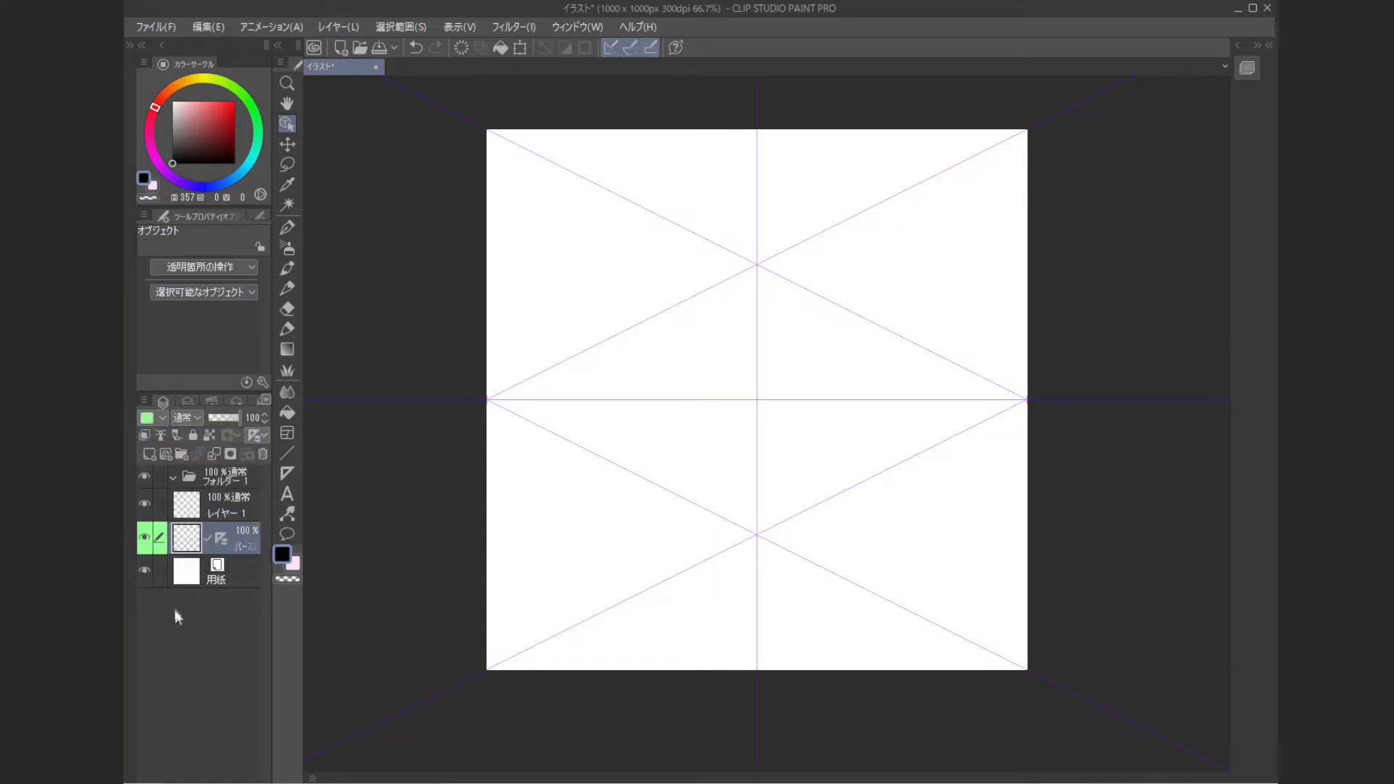
# Step: Create a one-point perspective ruler (1点透視) on another new layer and give that layer the red palette colour
pyautogui.click(339, 27)
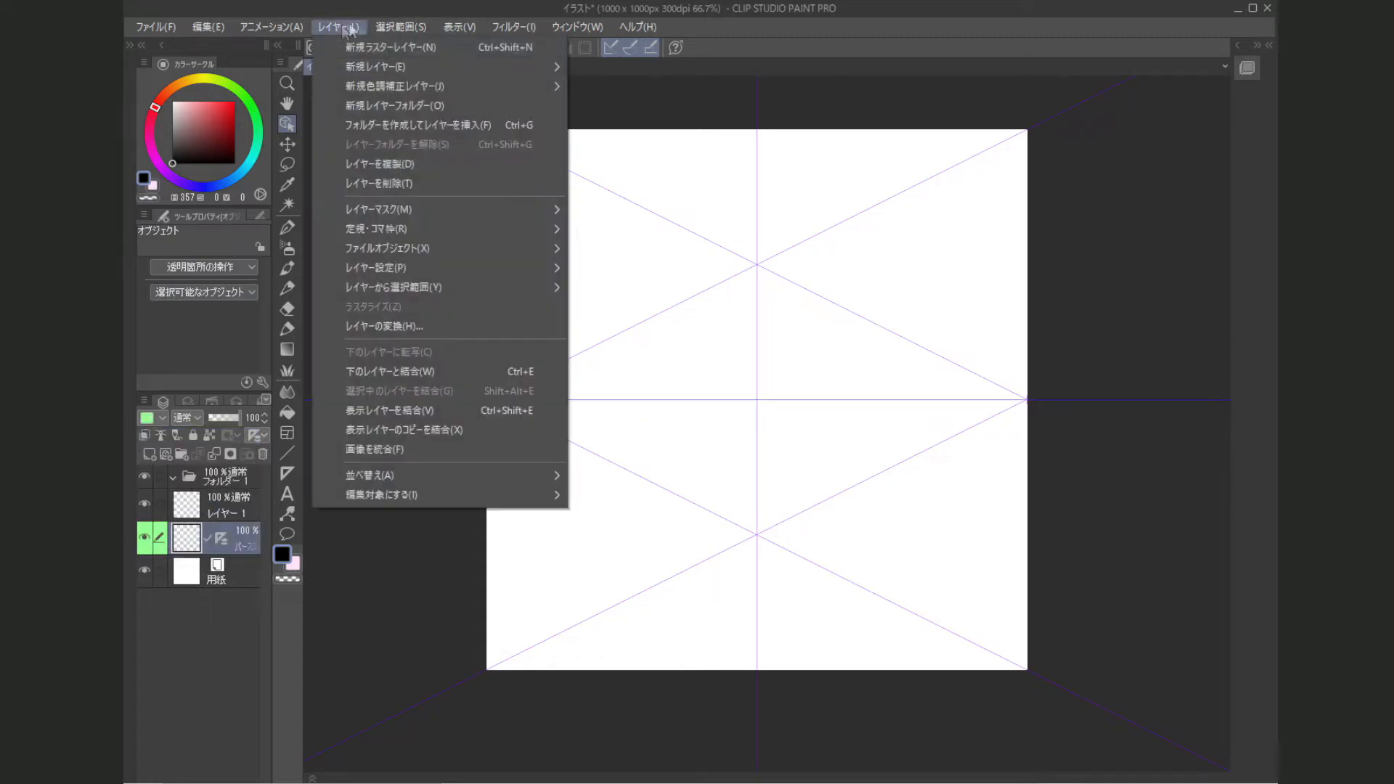
pyautogui.moveTo(432, 230)
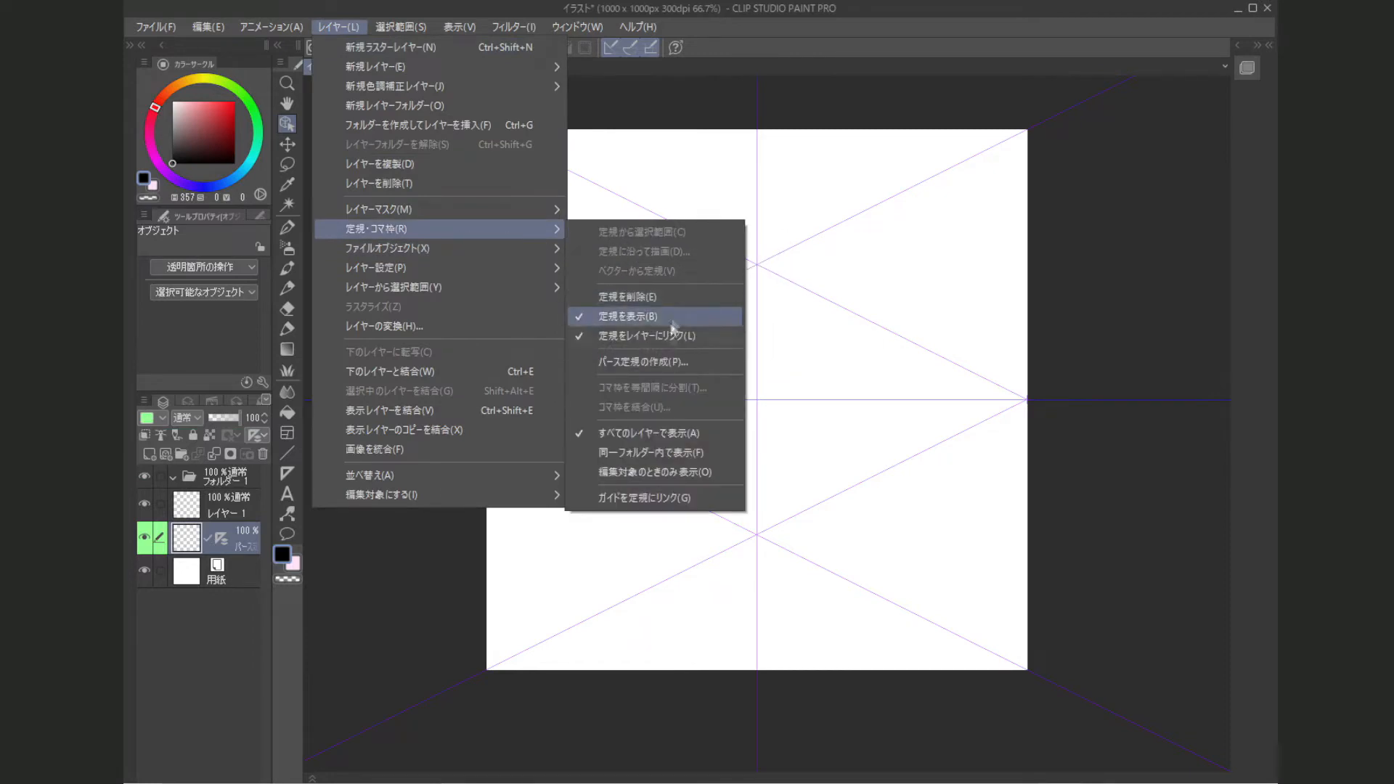
pyautogui.click(677, 365)
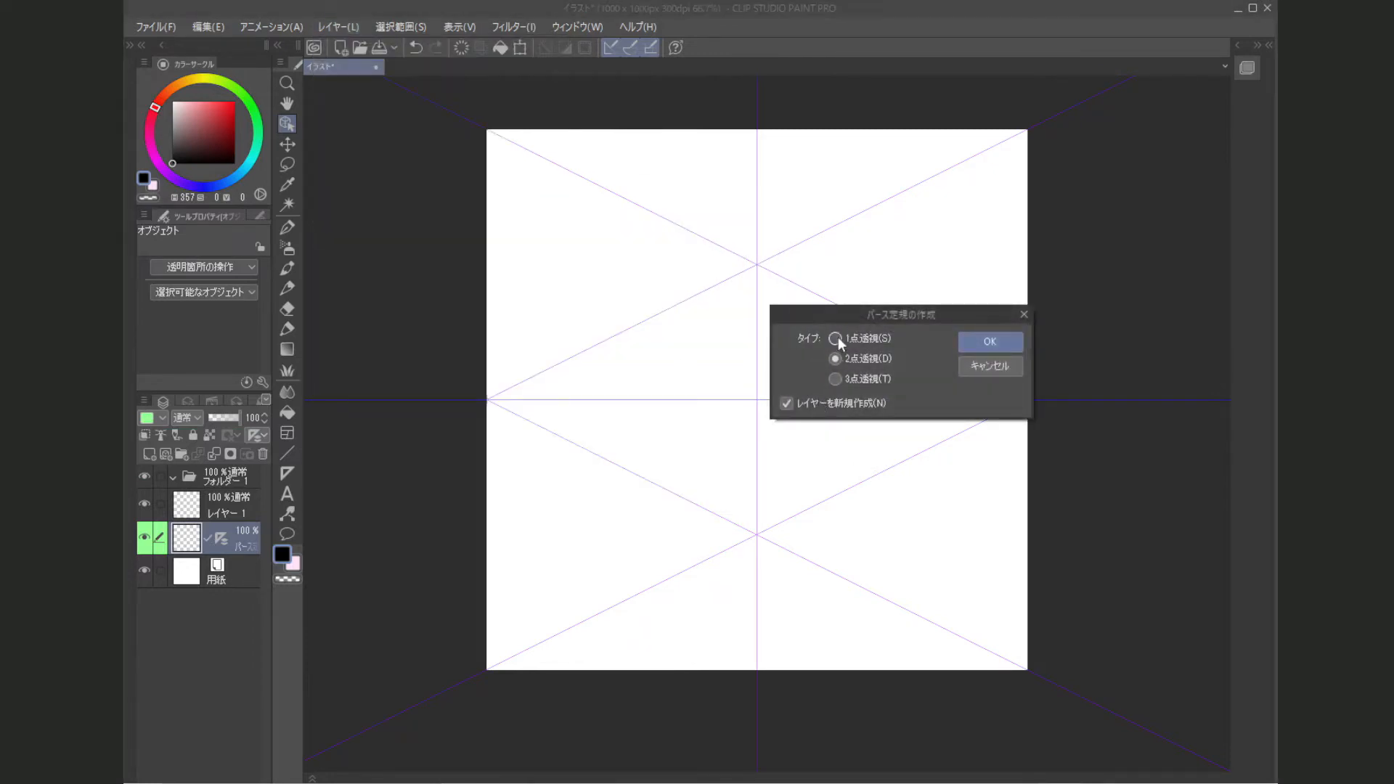
pyautogui.click(1006, 344)
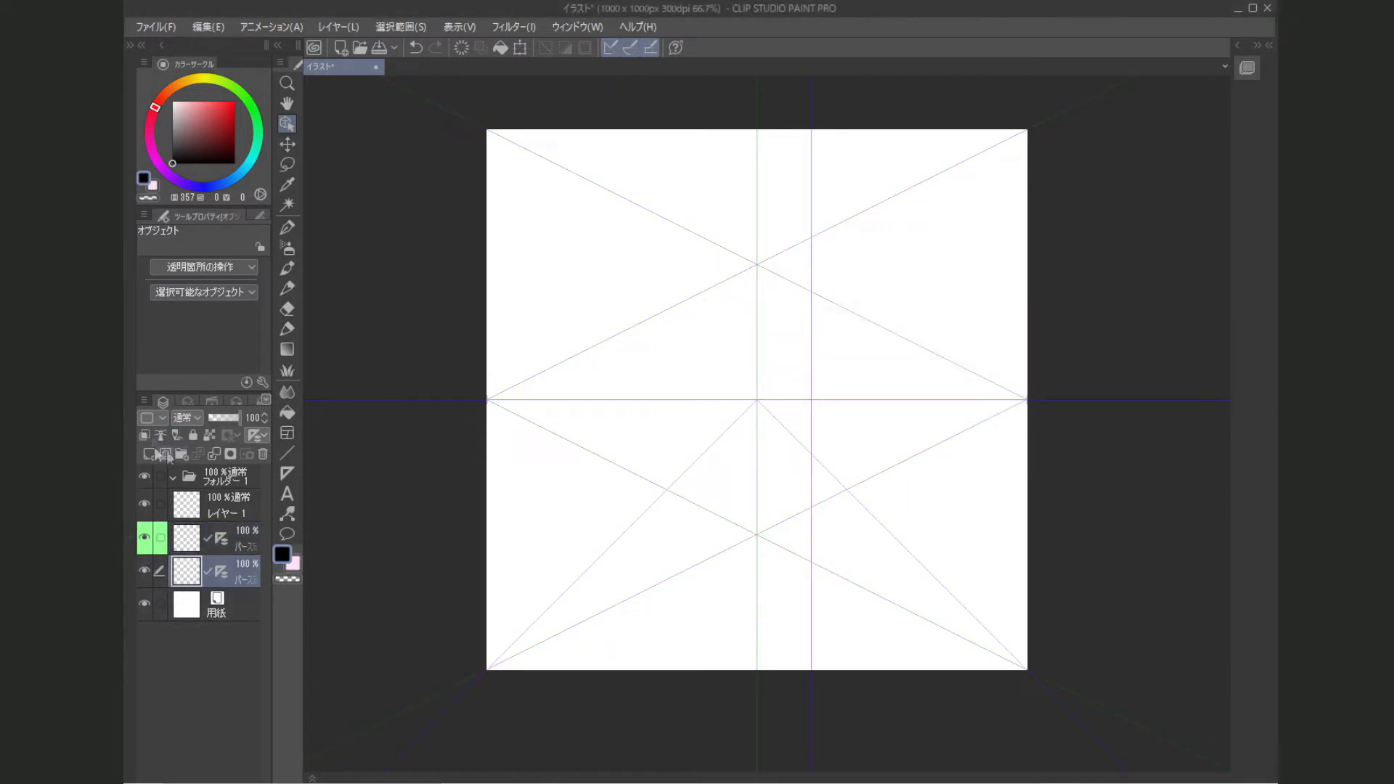
pyautogui.click(161, 417)
pyautogui.click(180, 455)
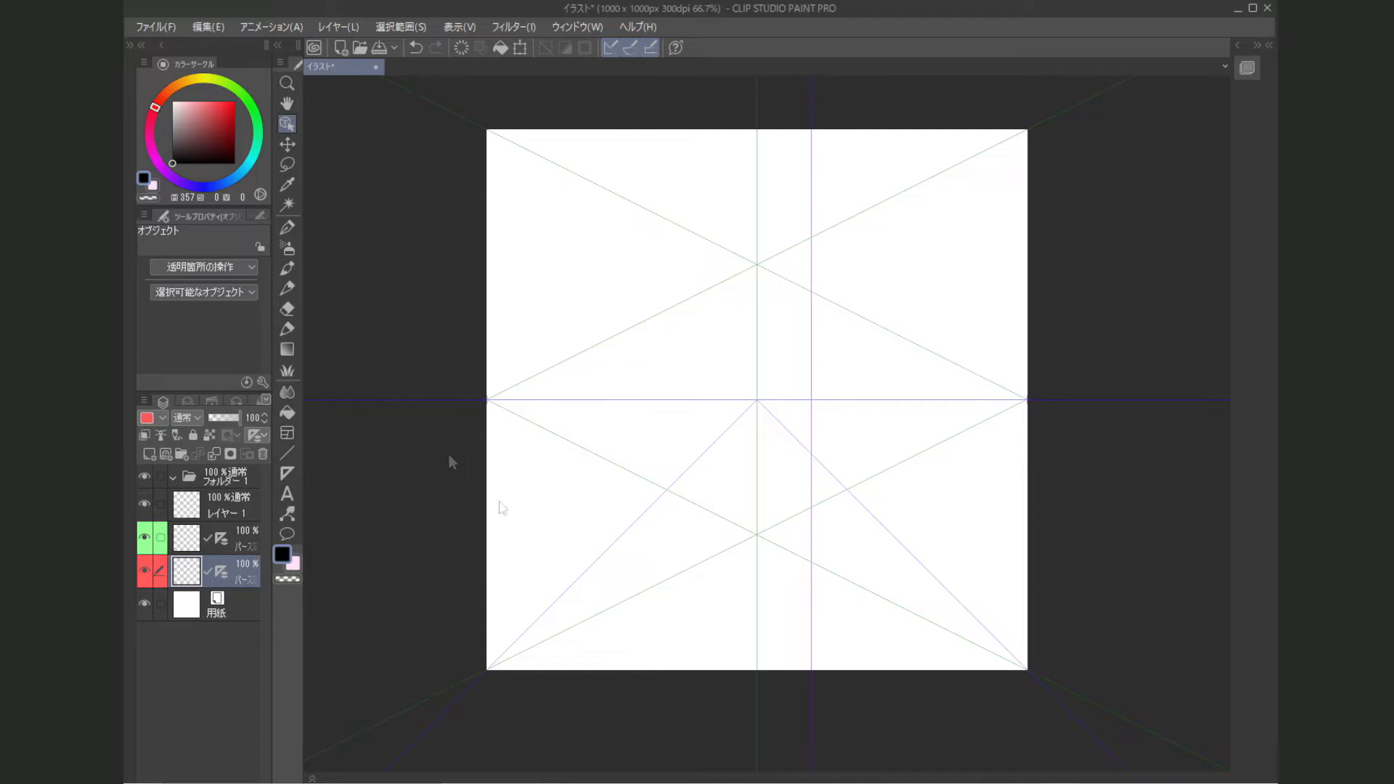
# Step: Move both perspective ruler layers into the folder and add a new vector layer above the folder
pyautogui.keyDown('ctrl'); pyautogui.click(247, 548); pyautogui.keyUp('ctrl')
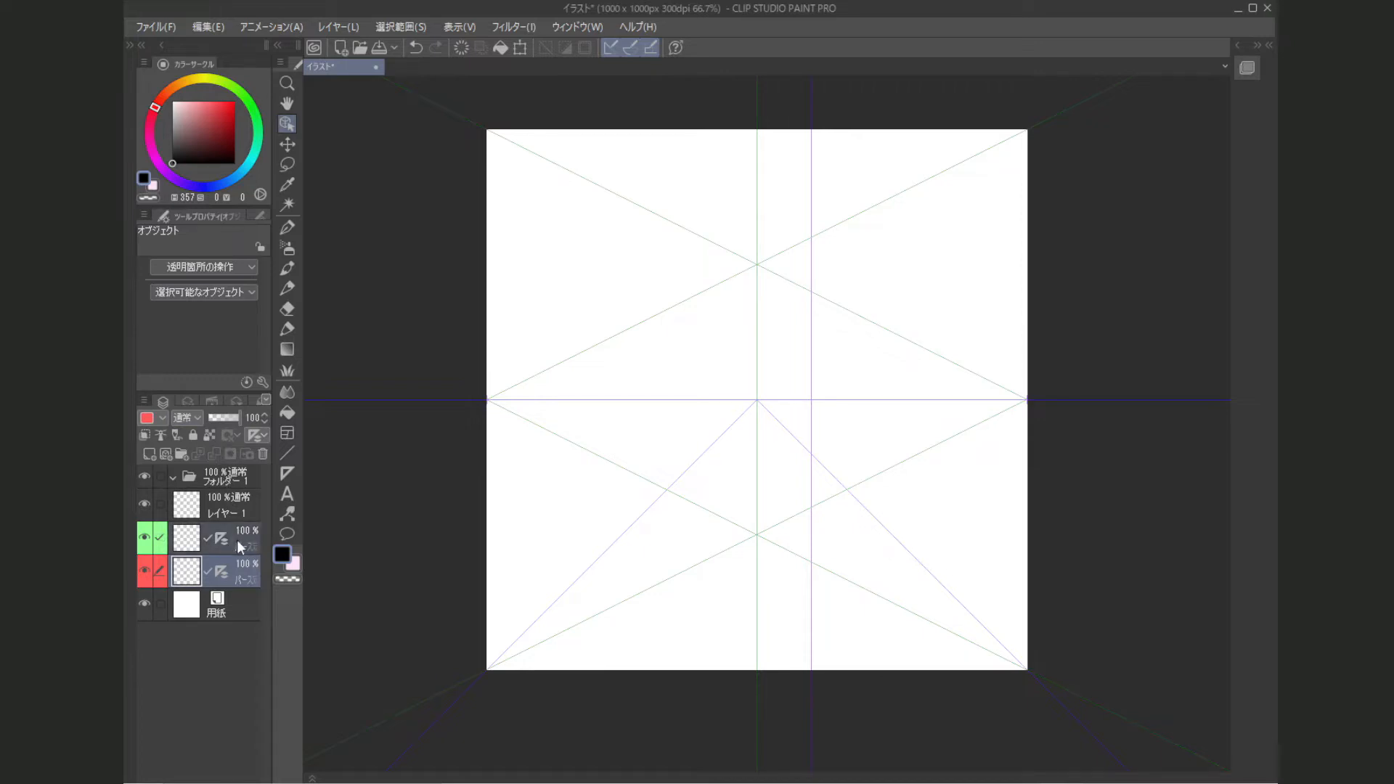
pyautogui.moveTo(235, 542); pyautogui.dragTo(240, 483)
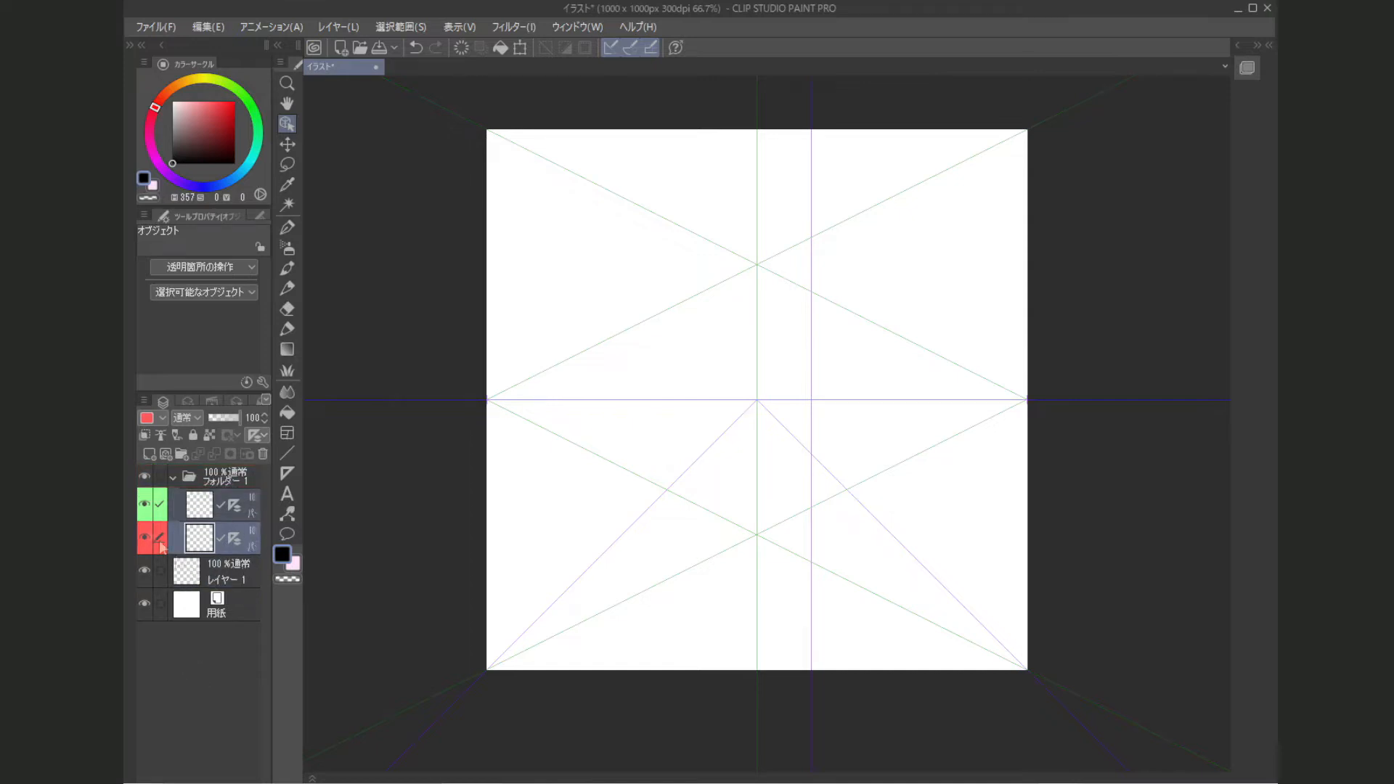
pyautogui.click(232, 470)
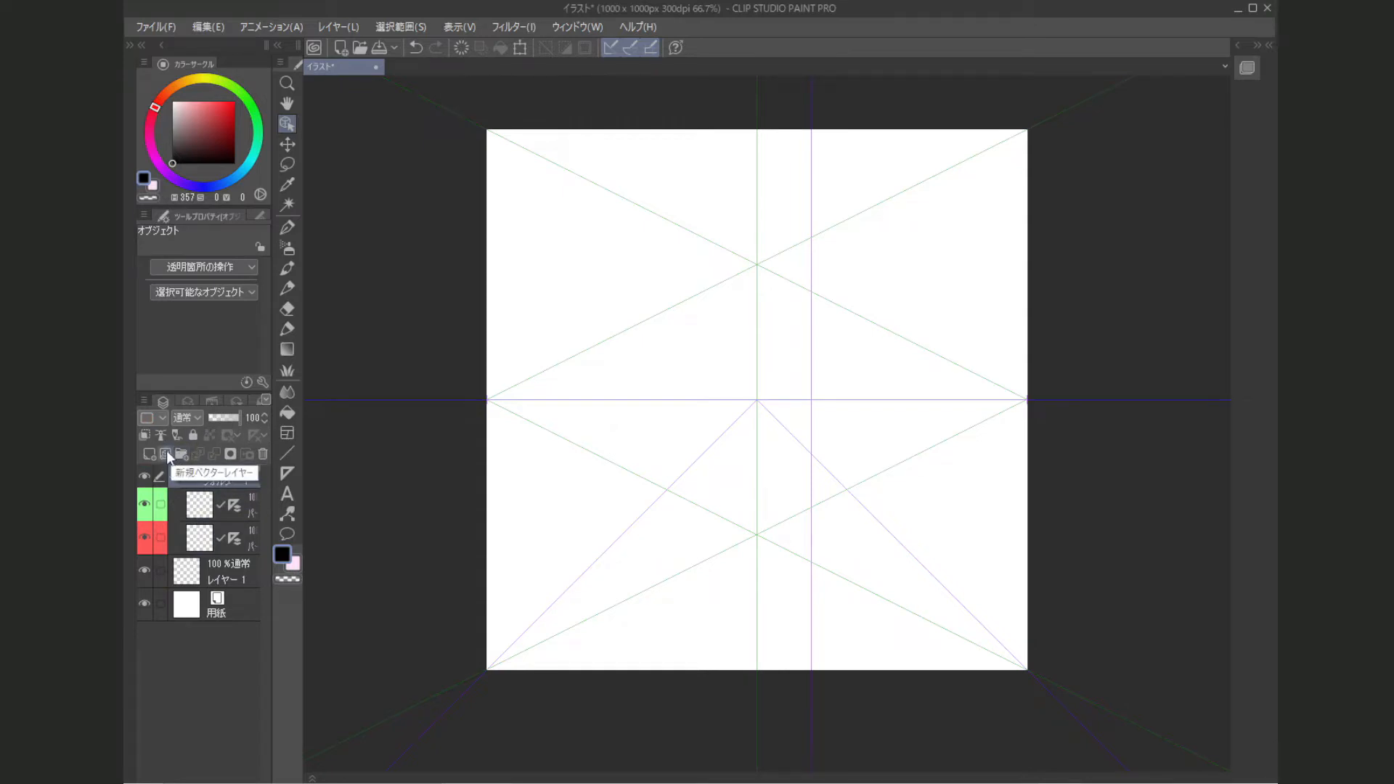
pyautogui.click(166, 453)
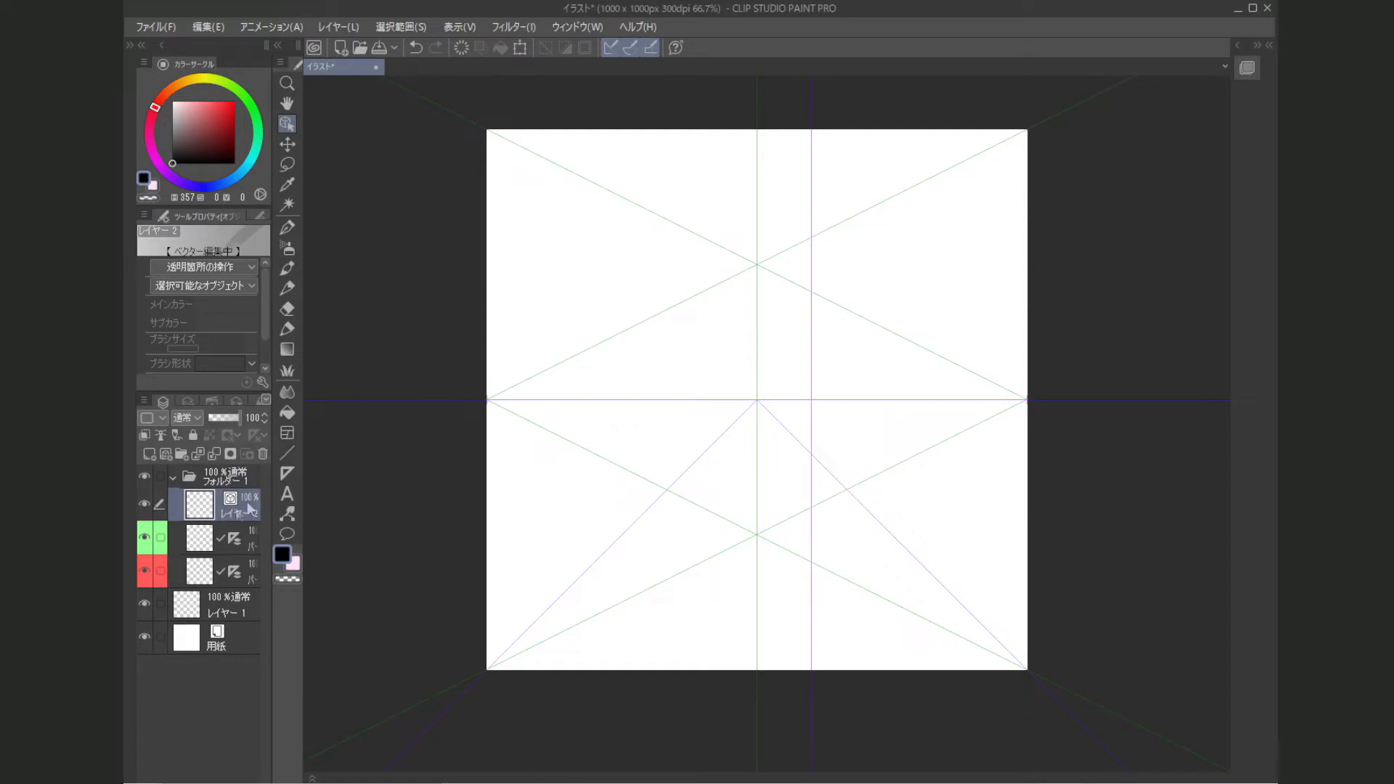
pyautogui.moveTo(245, 511); pyautogui.dragTo(245, 485)
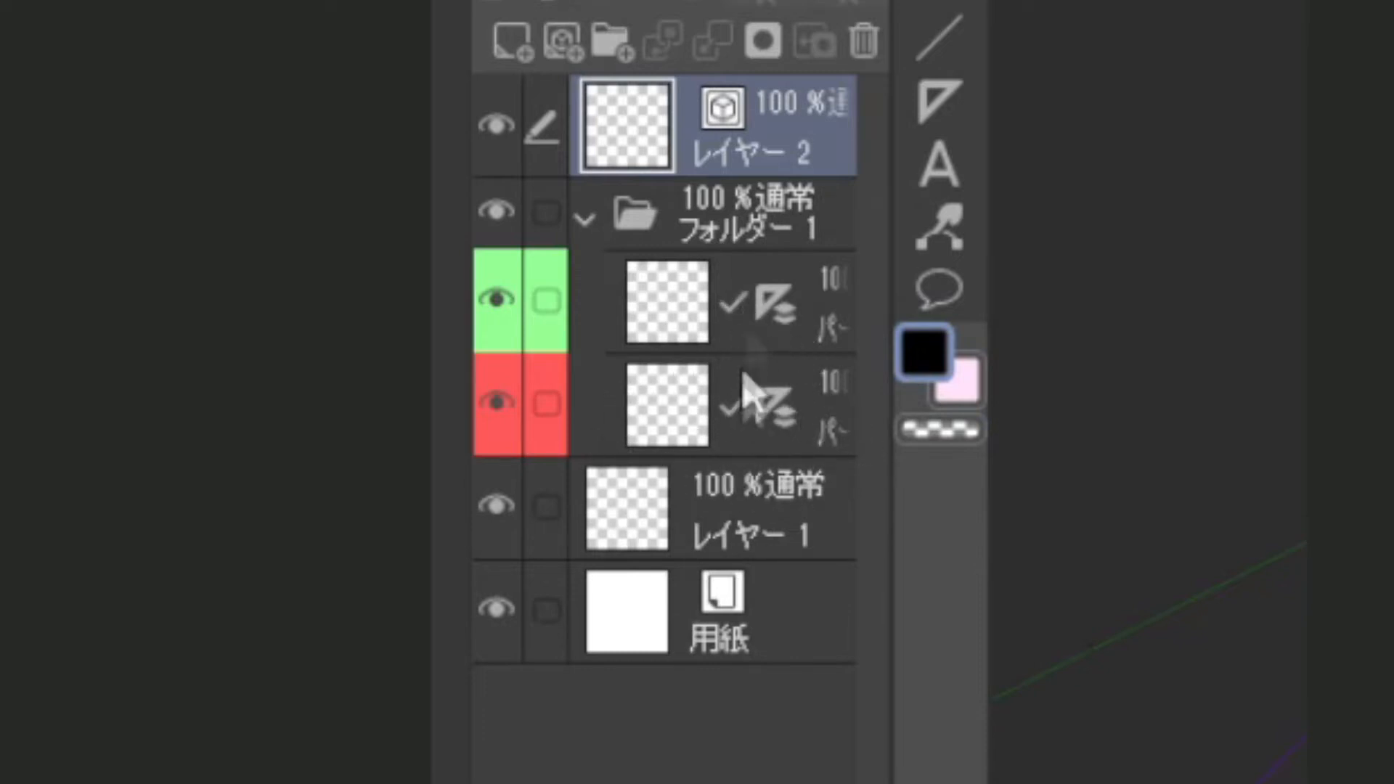
# Step: Alternate snapping between the green and red perspective rulers, leaving the red layer's ruler active and the green layer selected
pyautogui.click(752, 429)
pyautogui.click(754, 327)
pyautogui.click(731, 300)
pyautogui.click(738, 398)
pyautogui.click(734, 304)
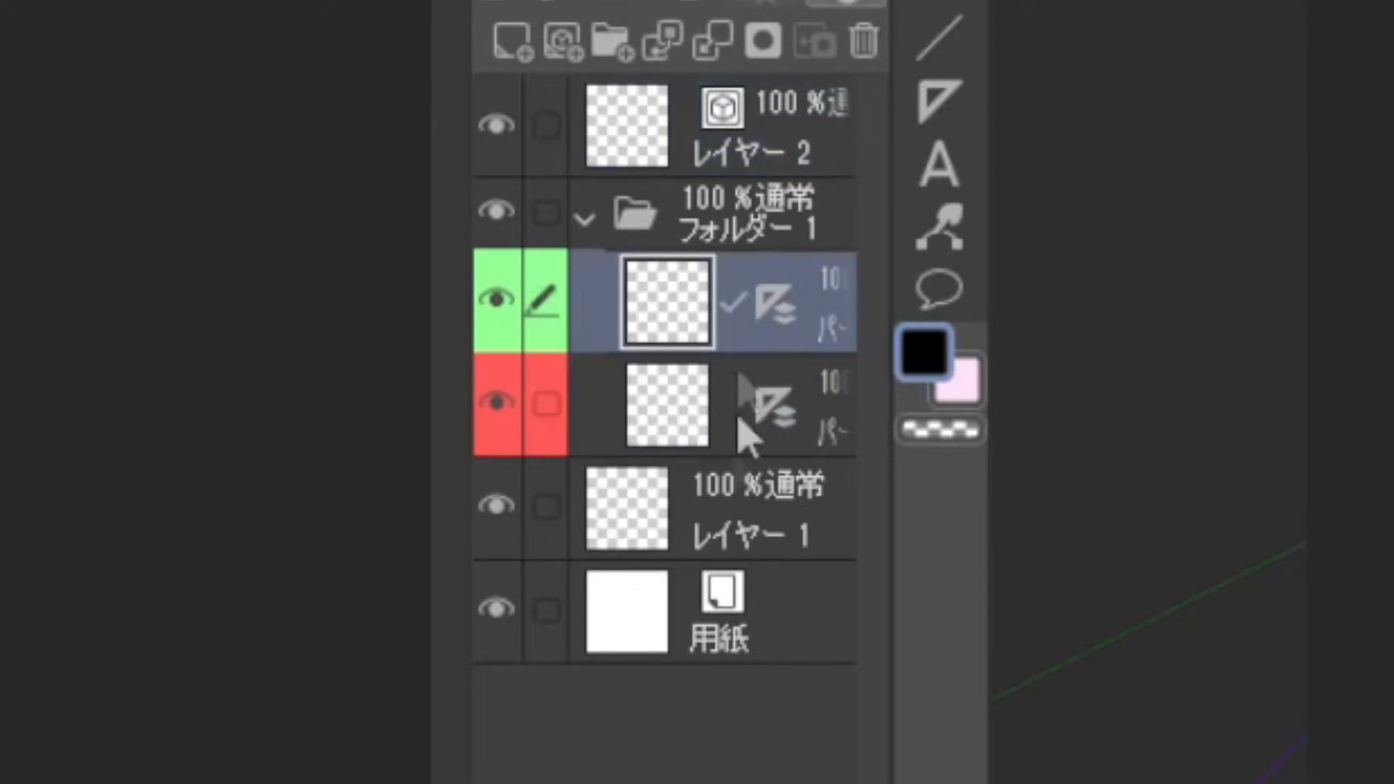
pyautogui.click(733, 403)
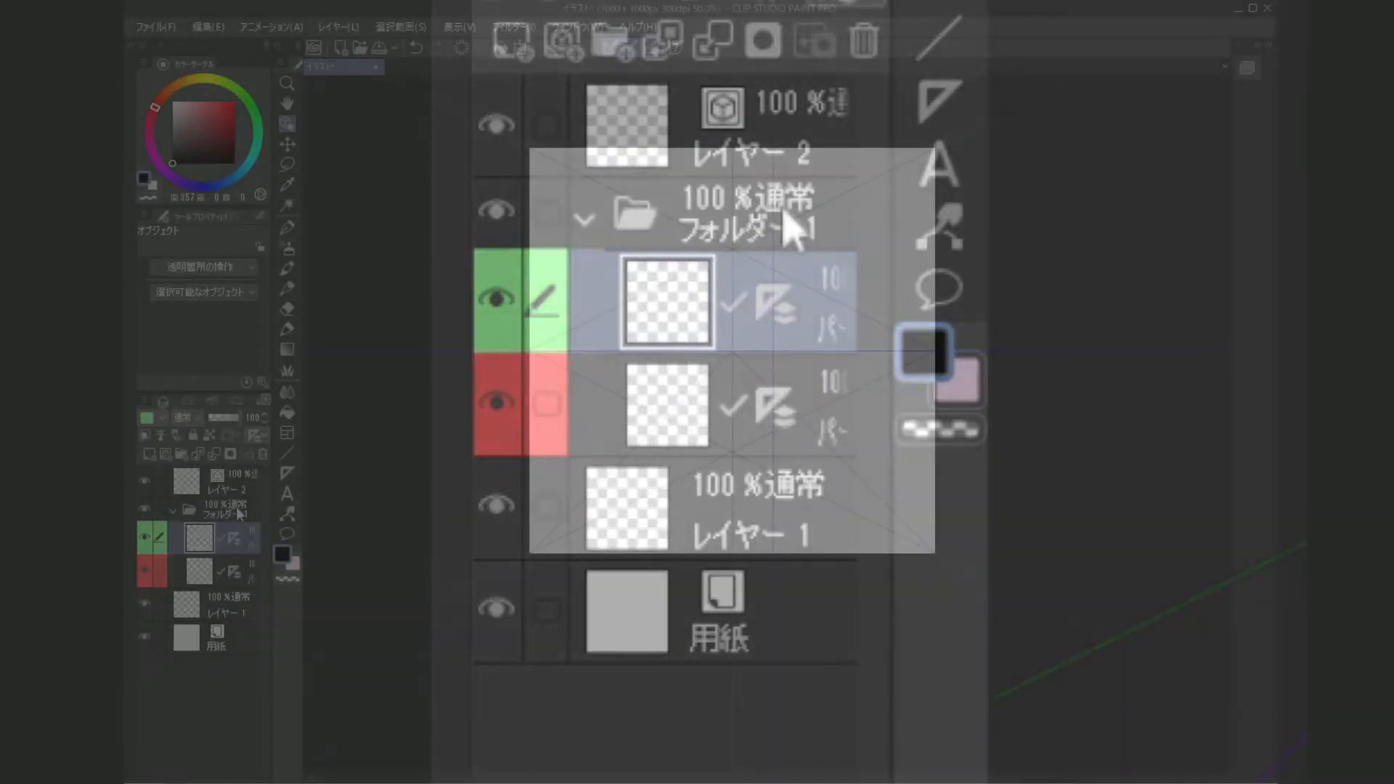
pyautogui.click(232, 511)
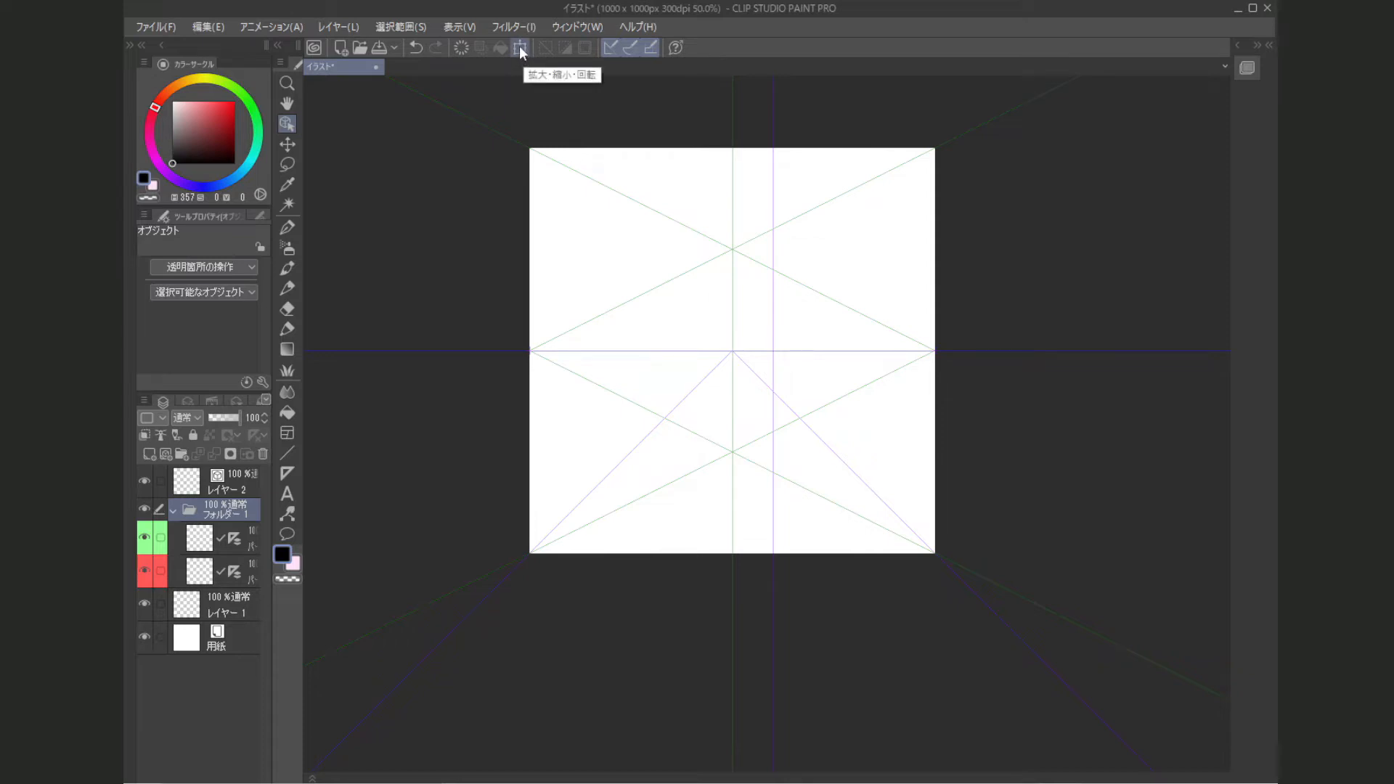
pyautogui.click(519, 50)
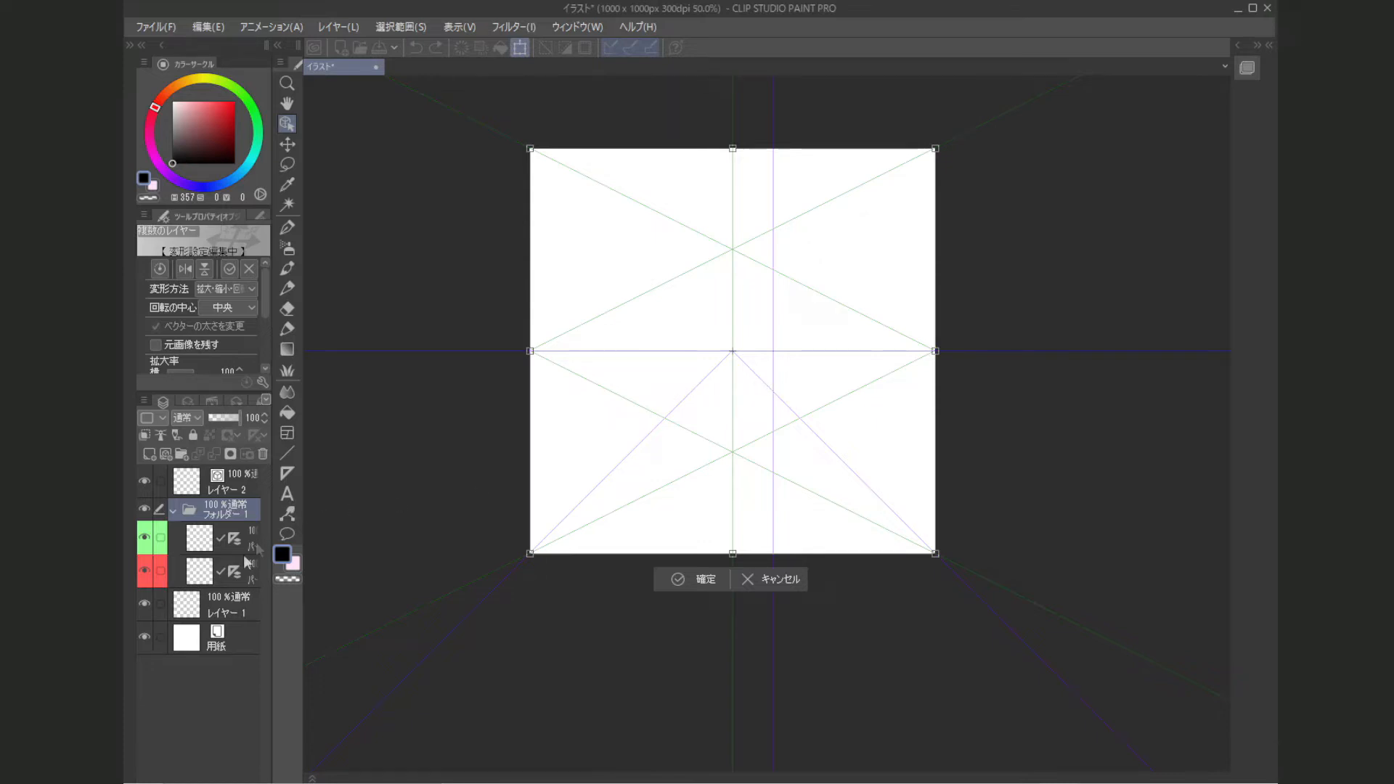
pyautogui.moveTo(753, 399)
pyautogui.mouseDown()
pyautogui.moveTo(803, 389)
pyautogui.moveTo(685, 426)
pyautogui.moveTo(695, 357)
pyautogui.moveTo(778, 345)
pyautogui.moveTo(738, 393)
pyautogui.moveTo(745, 378)
pyautogui.mouseUp()
pyautogui.moveTo(977, 582)
pyautogui.mouseDown()
pyautogui.moveTo(1017, 523)
pyautogui.moveTo(983, 581)
pyautogui.moveTo(872, 665)
pyautogui.moveTo(1079, 466)
pyautogui.moveTo(983, 586)
pyautogui.moveTo(840, 660)
pyautogui.moveTo(919, 631)
pyautogui.moveTo(825, 668)
pyautogui.moveTo(934, 634)
pyautogui.moveTo(904, 655)
pyautogui.moveTo(1017, 523)
pyautogui.moveTo(1014, 554)
pyautogui.moveTo(980, 595)
pyautogui.mouseUp()
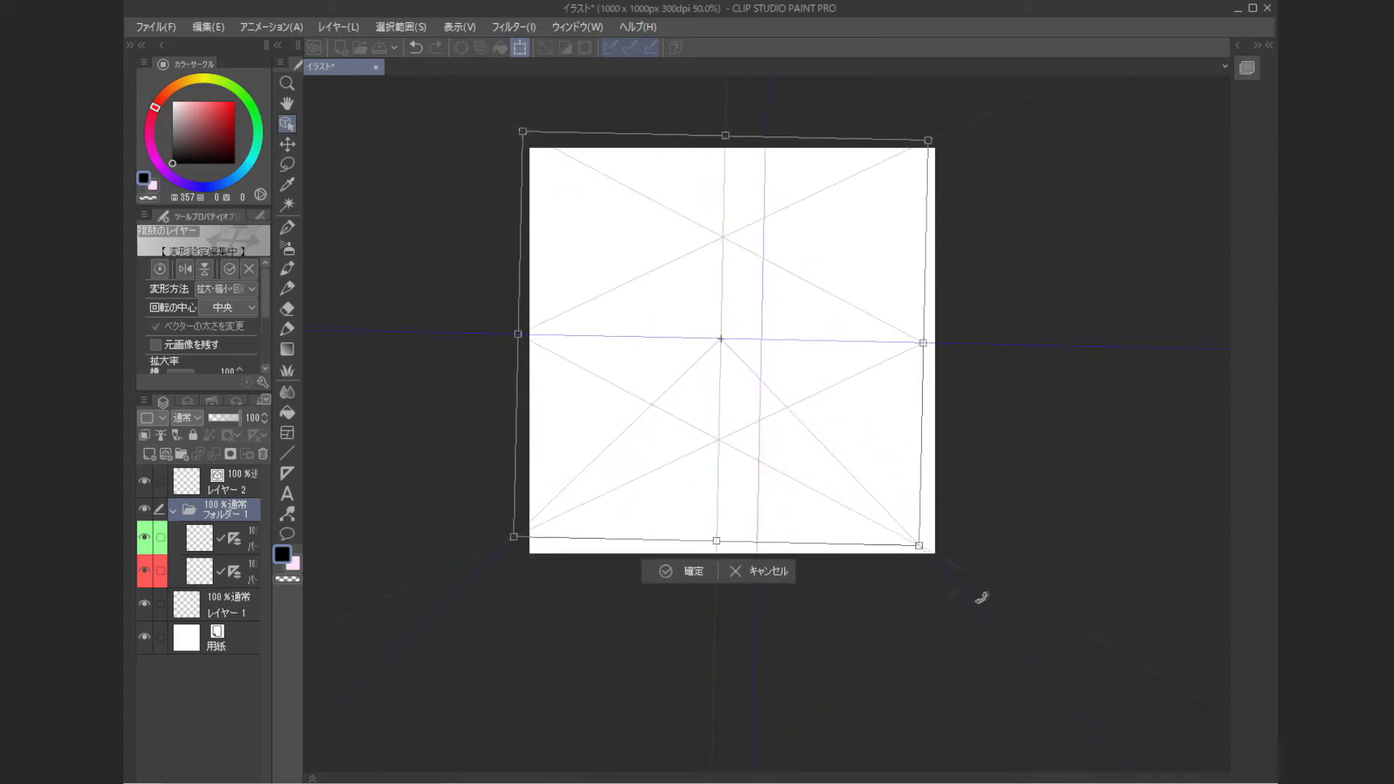
pyautogui.click(765, 574)
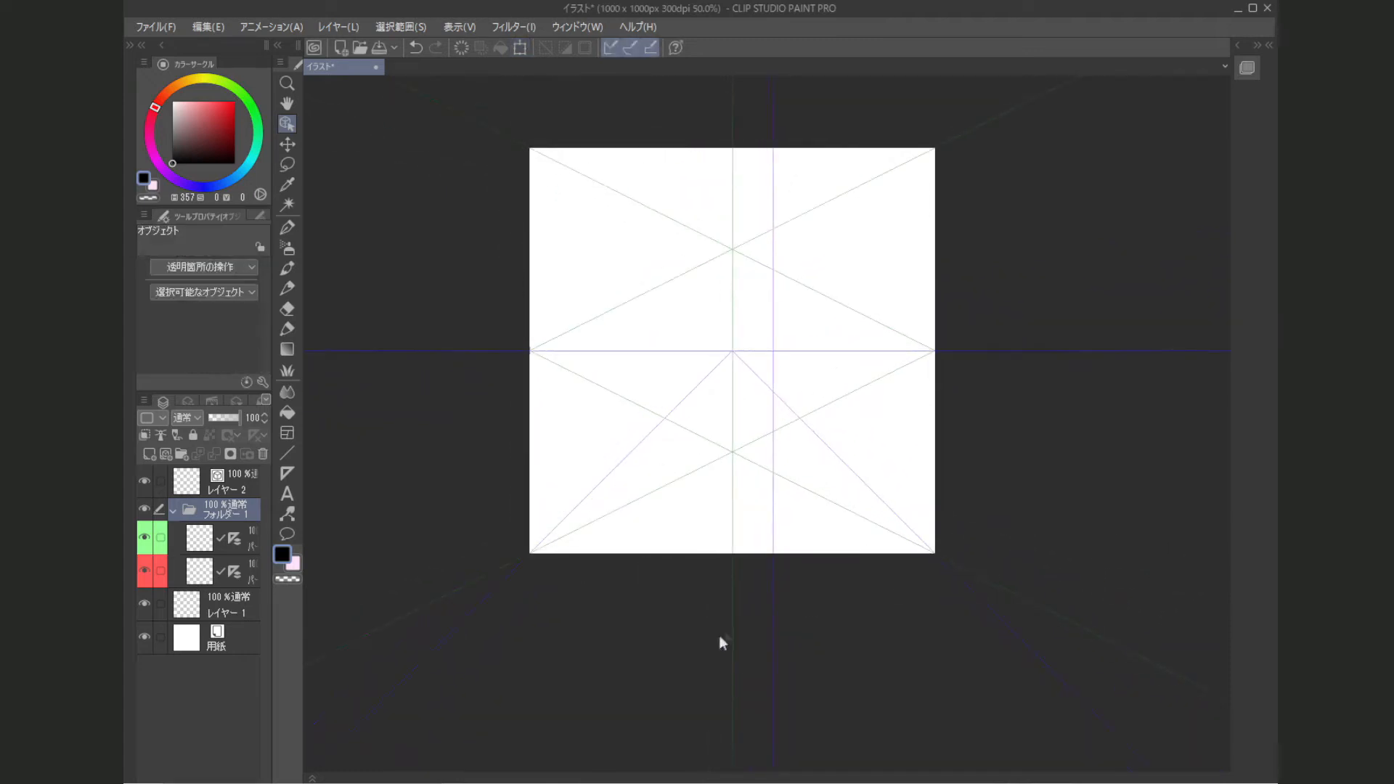
# Step: Transform the folder to shift both perspective rulers together upward and slightly left, placing the horizon in the upper part of the canvas
pyautogui.click(520, 47)
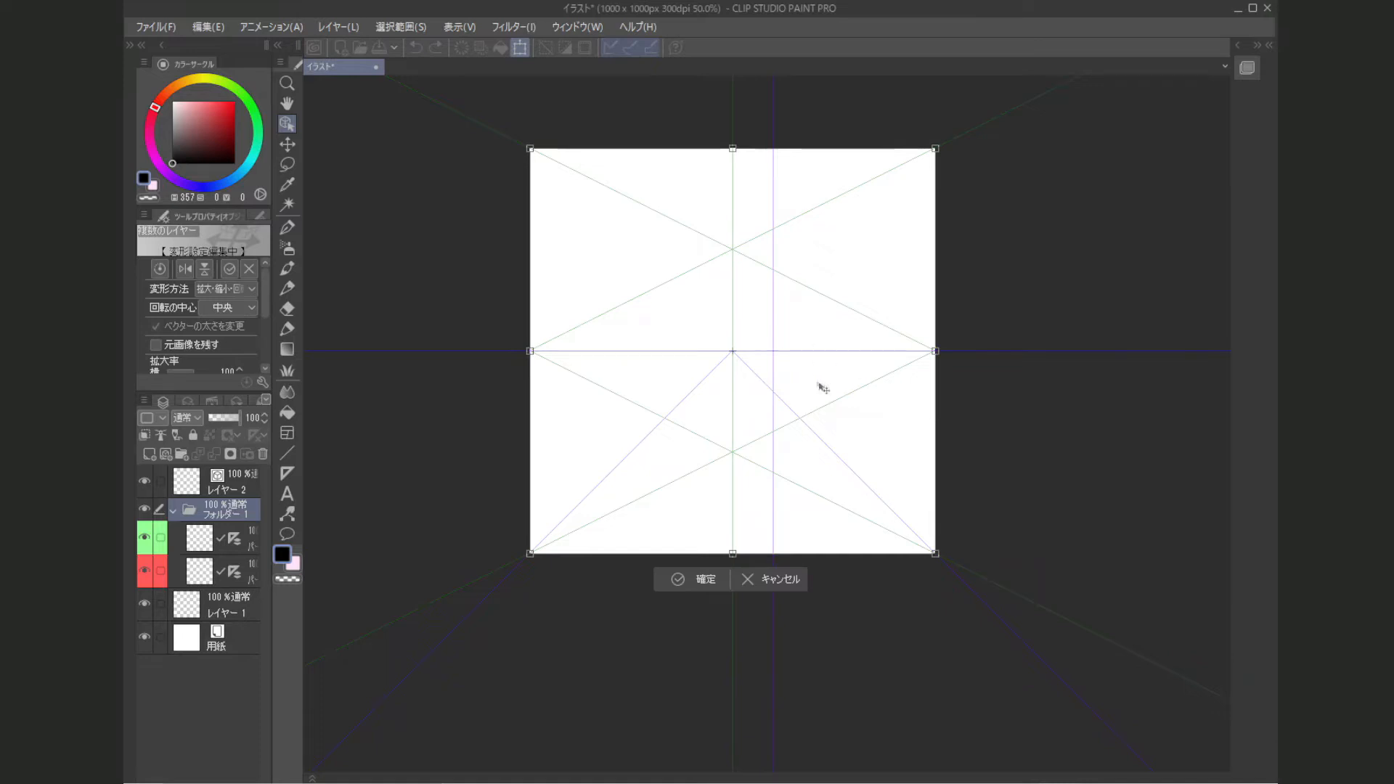
pyautogui.scroll(-3, 821, 386)
pyautogui.moveTo(816, 389); pyautogui.dragTo(817, 384)
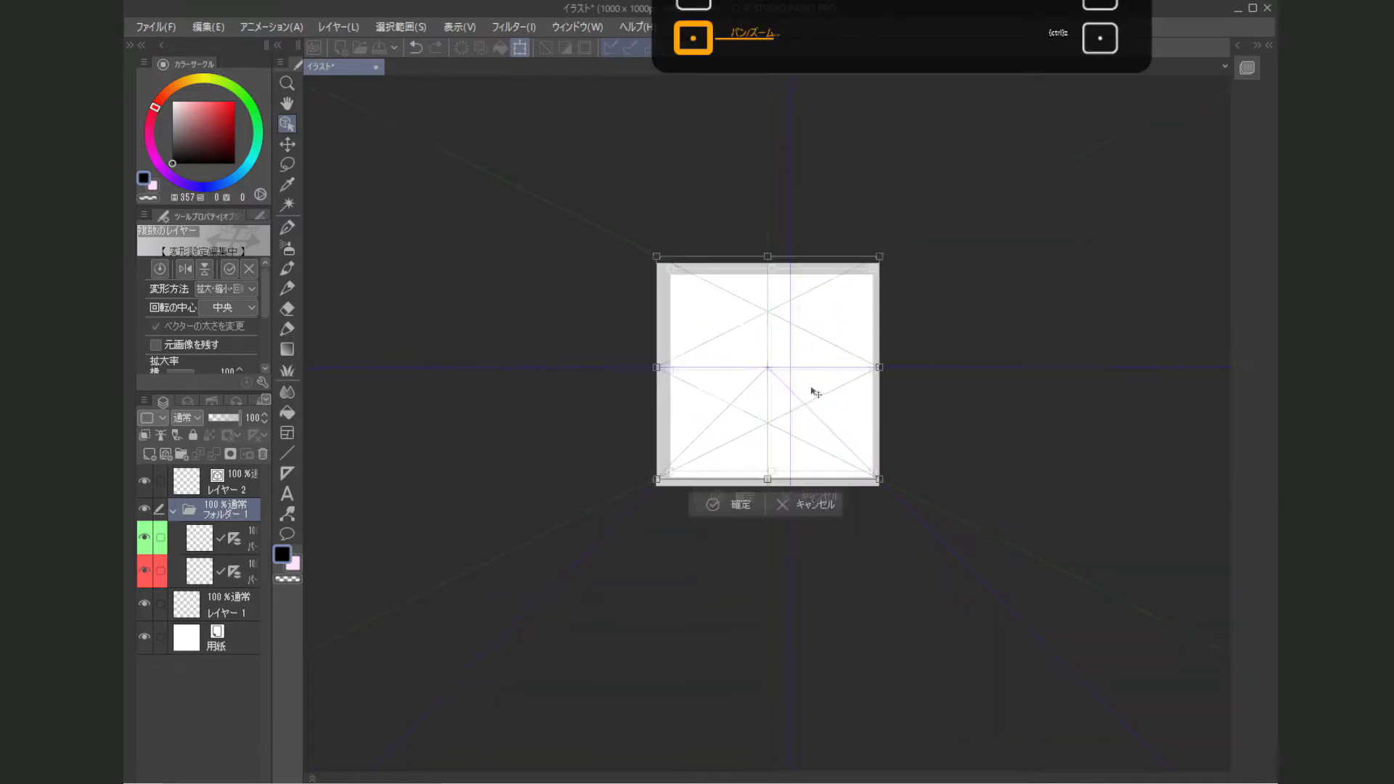
pyautogui.scroll(3, 816, 392)
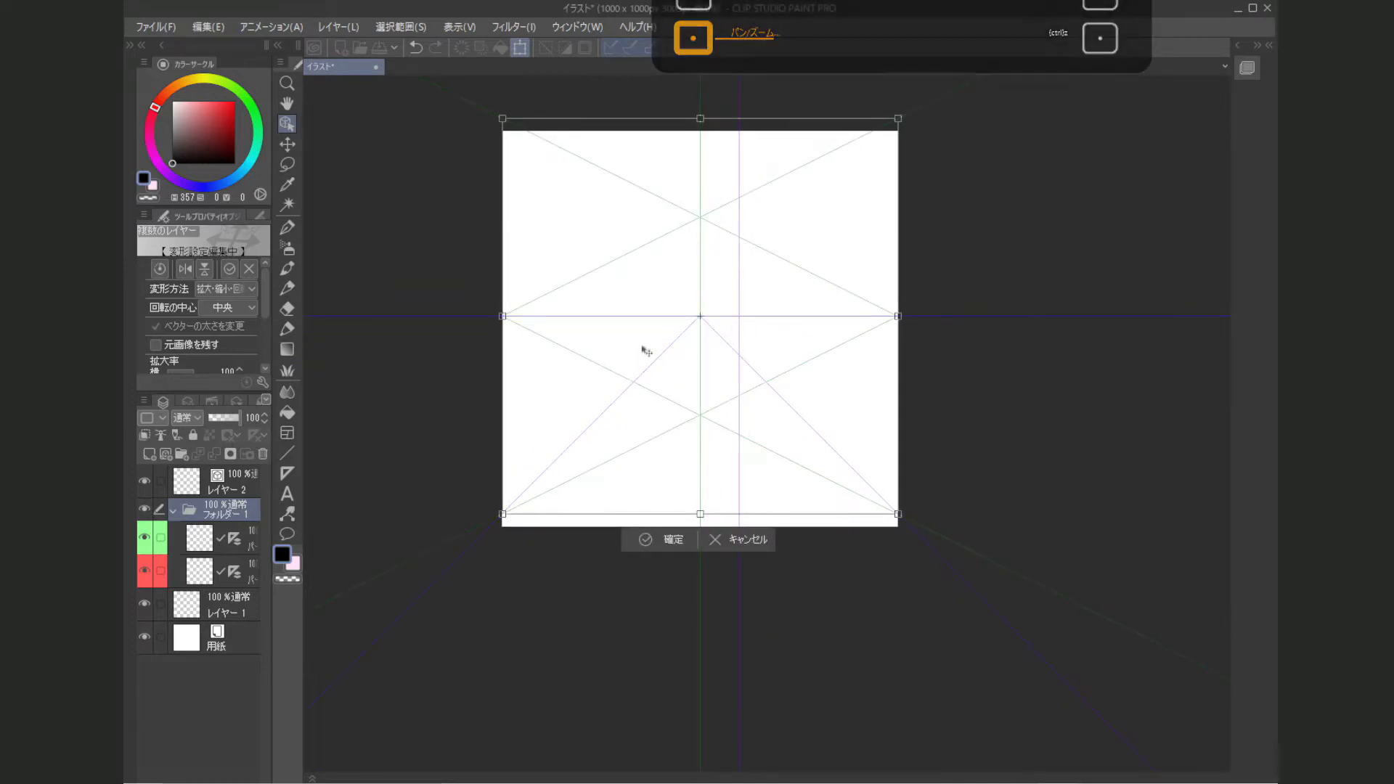
pyautogui.scroll(-2, 801, 356)
pyautogui.scroll(-1, 801, 356)
pyautogui.moveTo(793, 355); pyautogui.dragTo(796, 309)
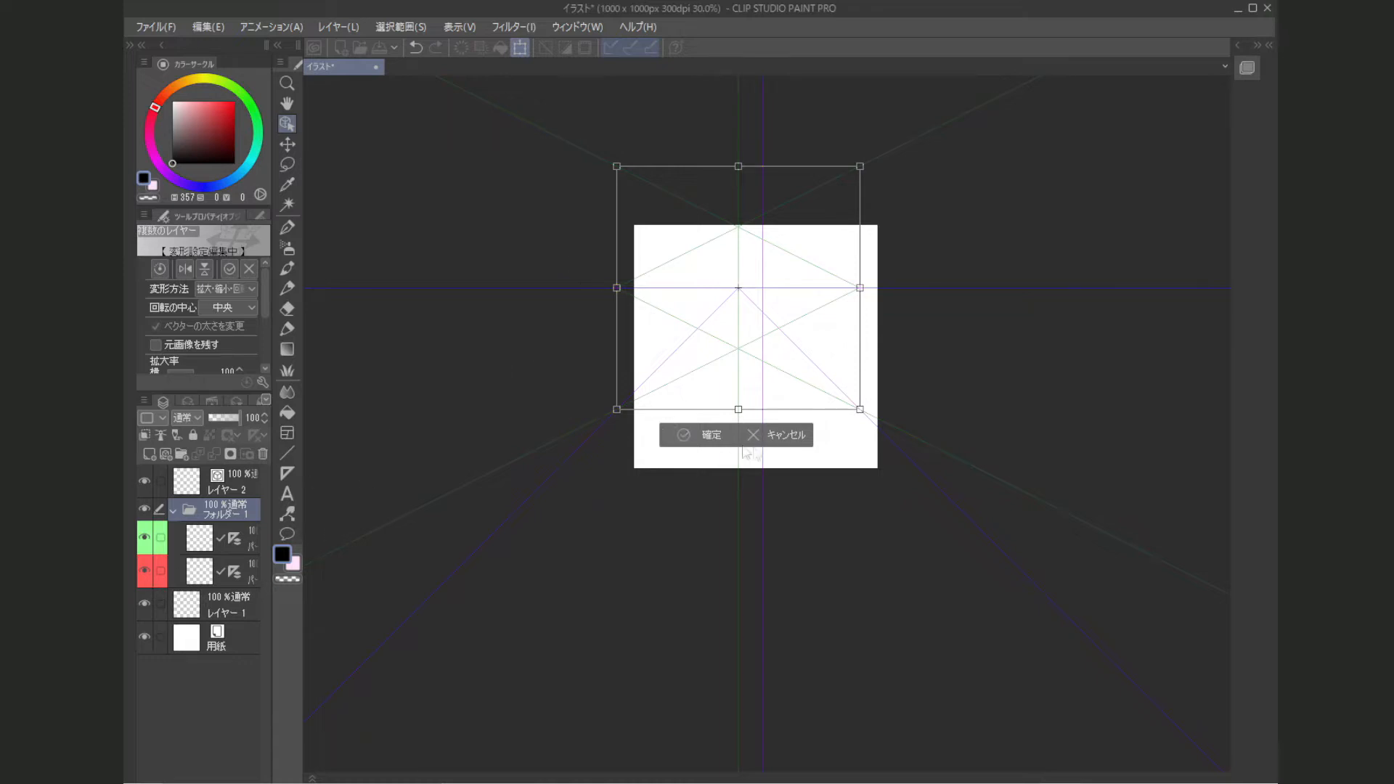
pyautogui.click(710, 436)
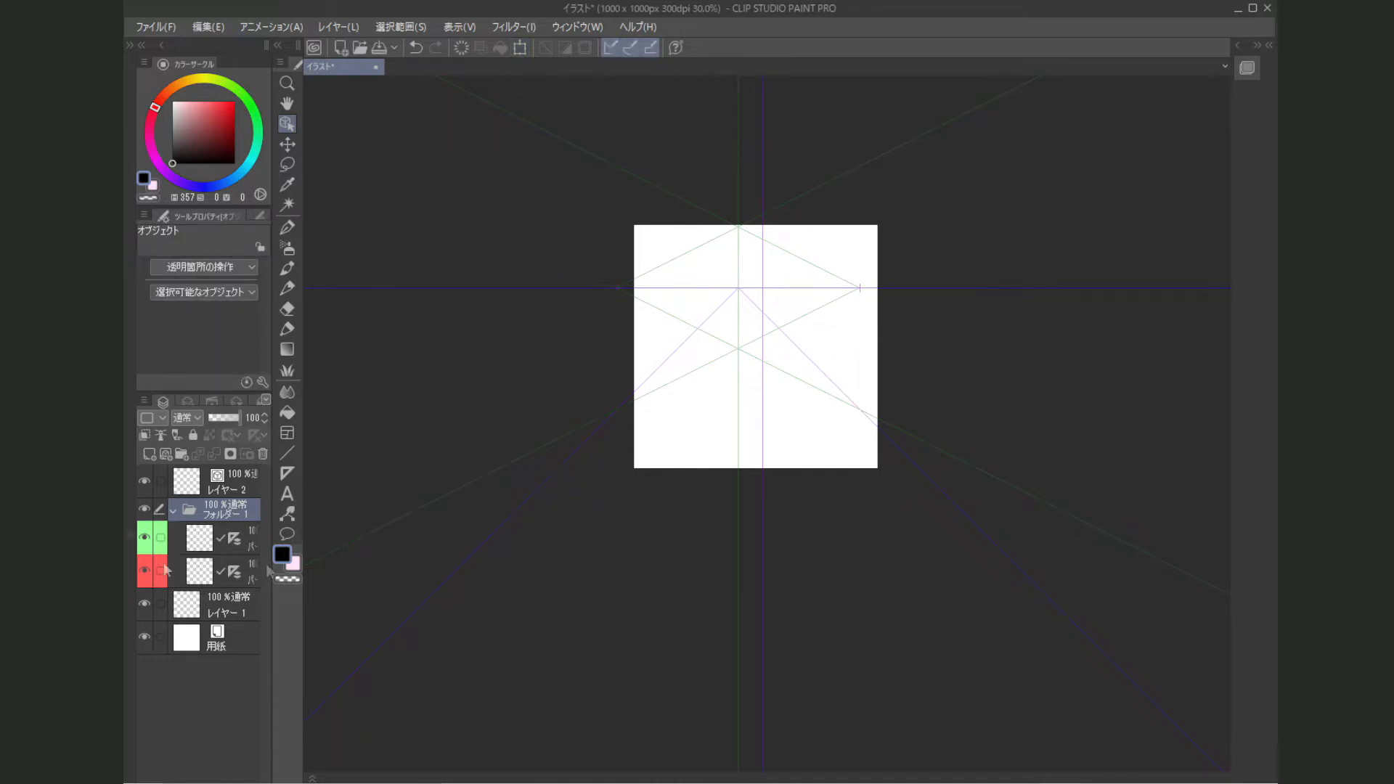
# Step: Spread the two-point ruler's vanishing points along the horizon, moving both well outside the canvas to its left and right
pyautogui.click(245, 538)
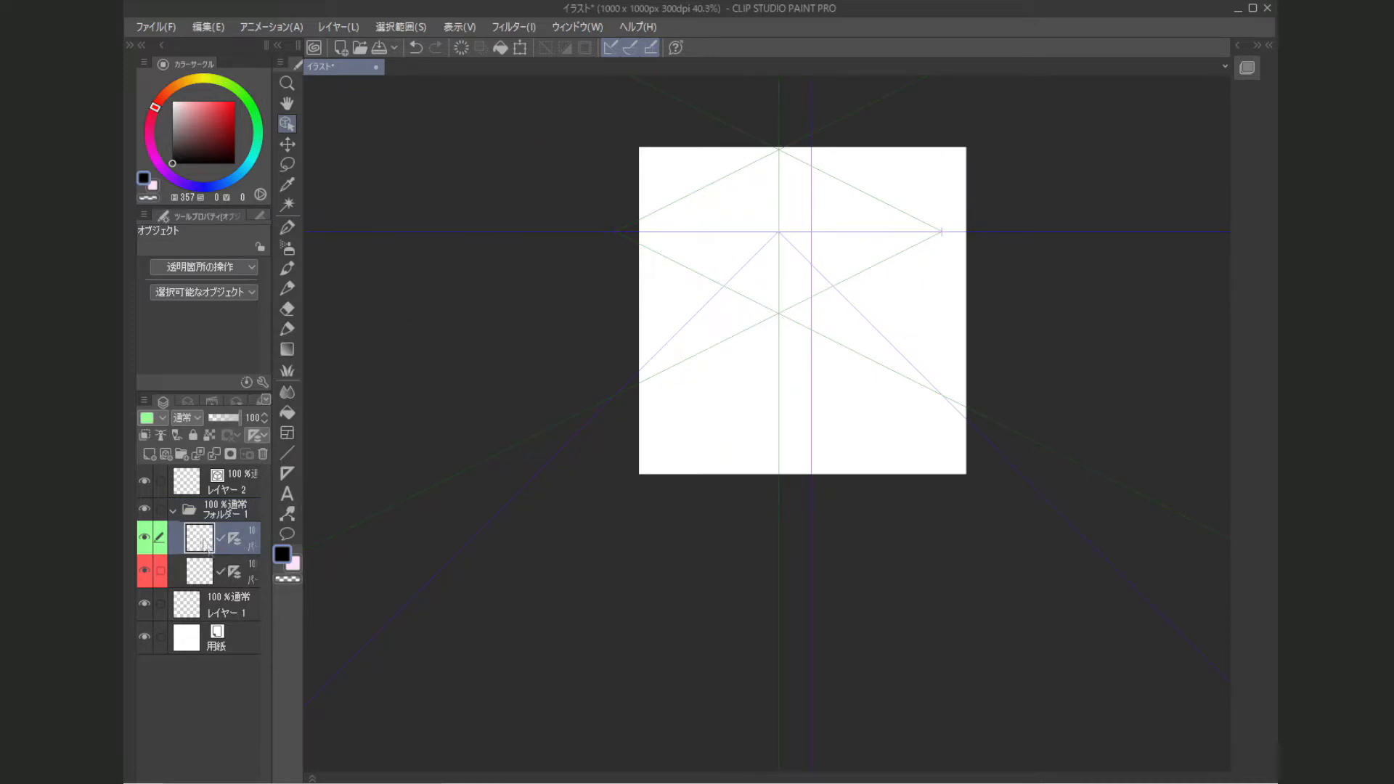
pyautogui.click(616, 232)
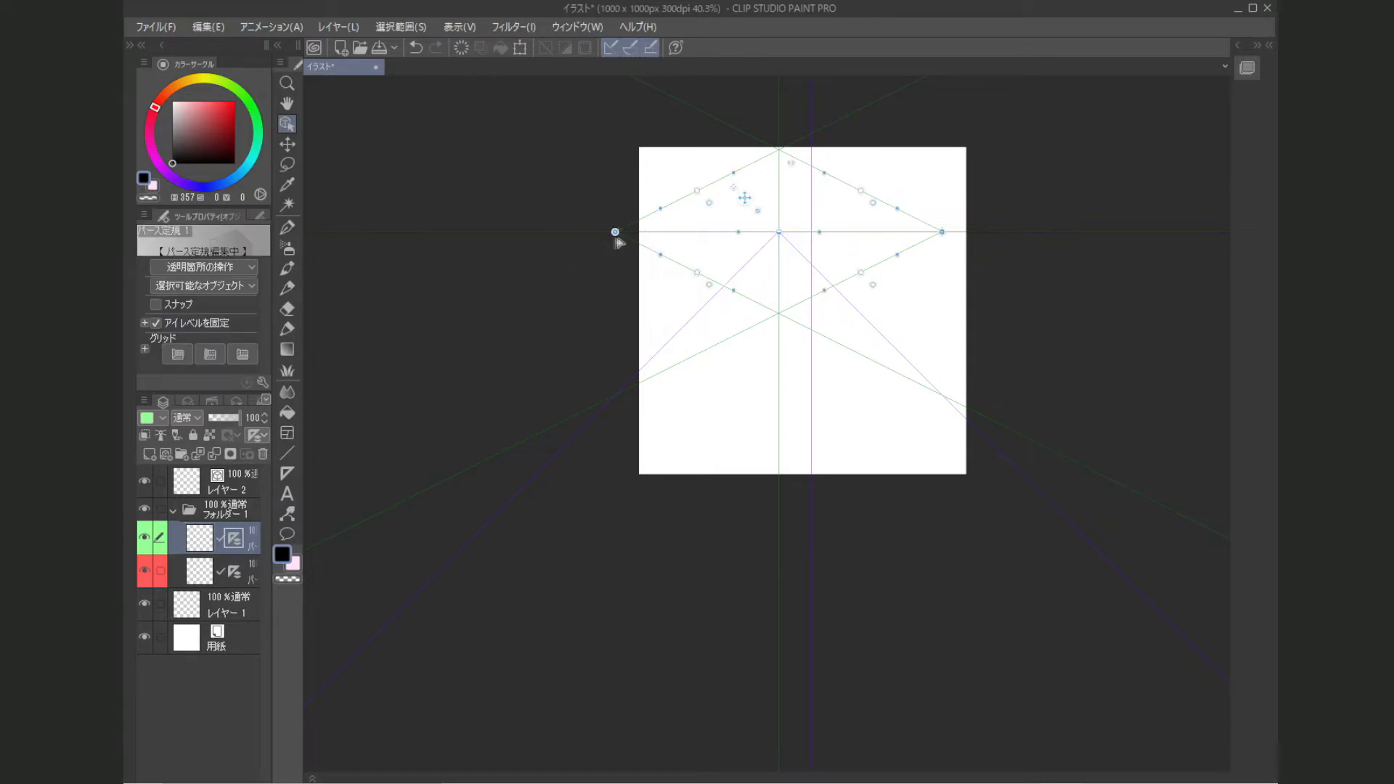
pyautogui.moveTo(616, 234); pyautogui.dragTo(401, 250)
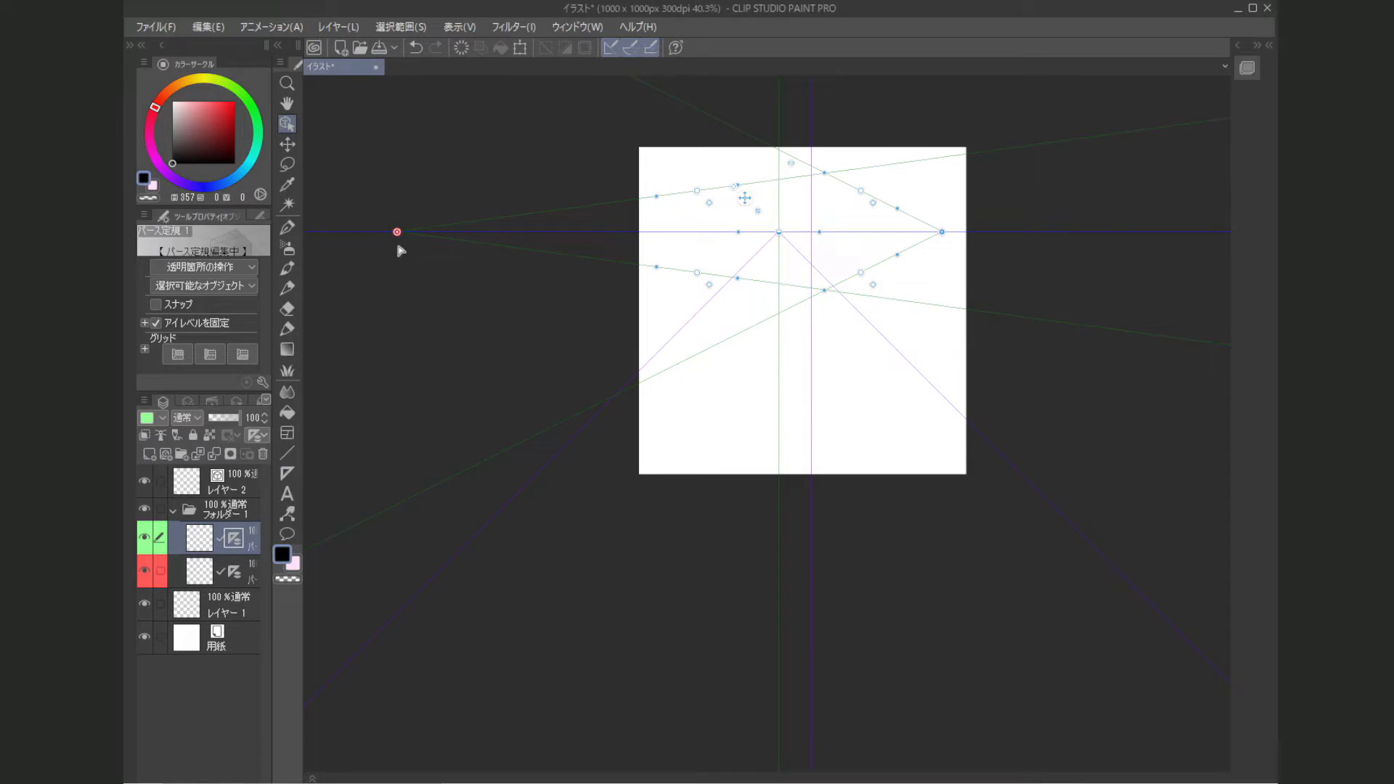
pyautogui.scroll(-2, 975, 268)
pyautogui.moveTo(976, 251); pyautogui.dragTo(1211, 257)
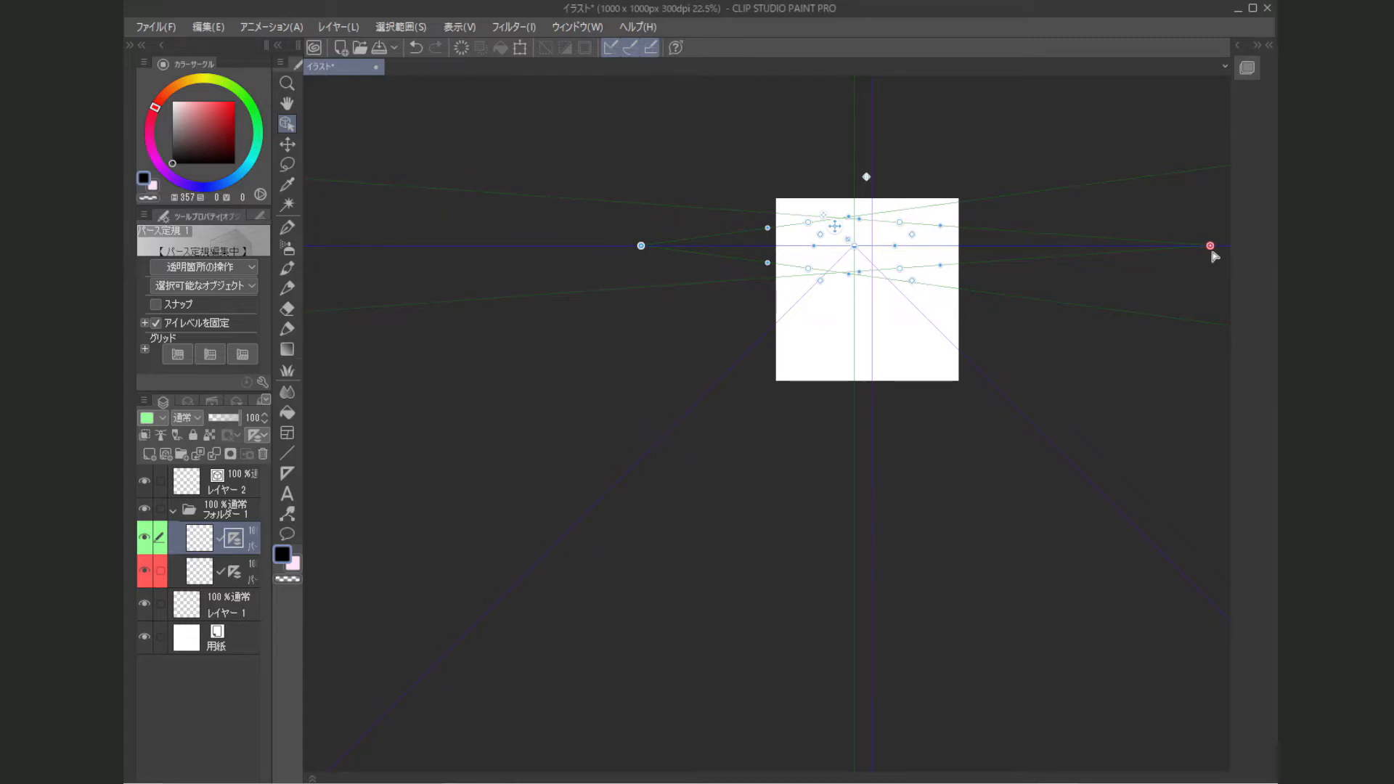
# Step: Reposition the two-point ruler's four guide lines lower so they cross the lower half of the canvas
pyautogui.moveTo(1100, 291); pyautogui.dragTo(1036, 293)
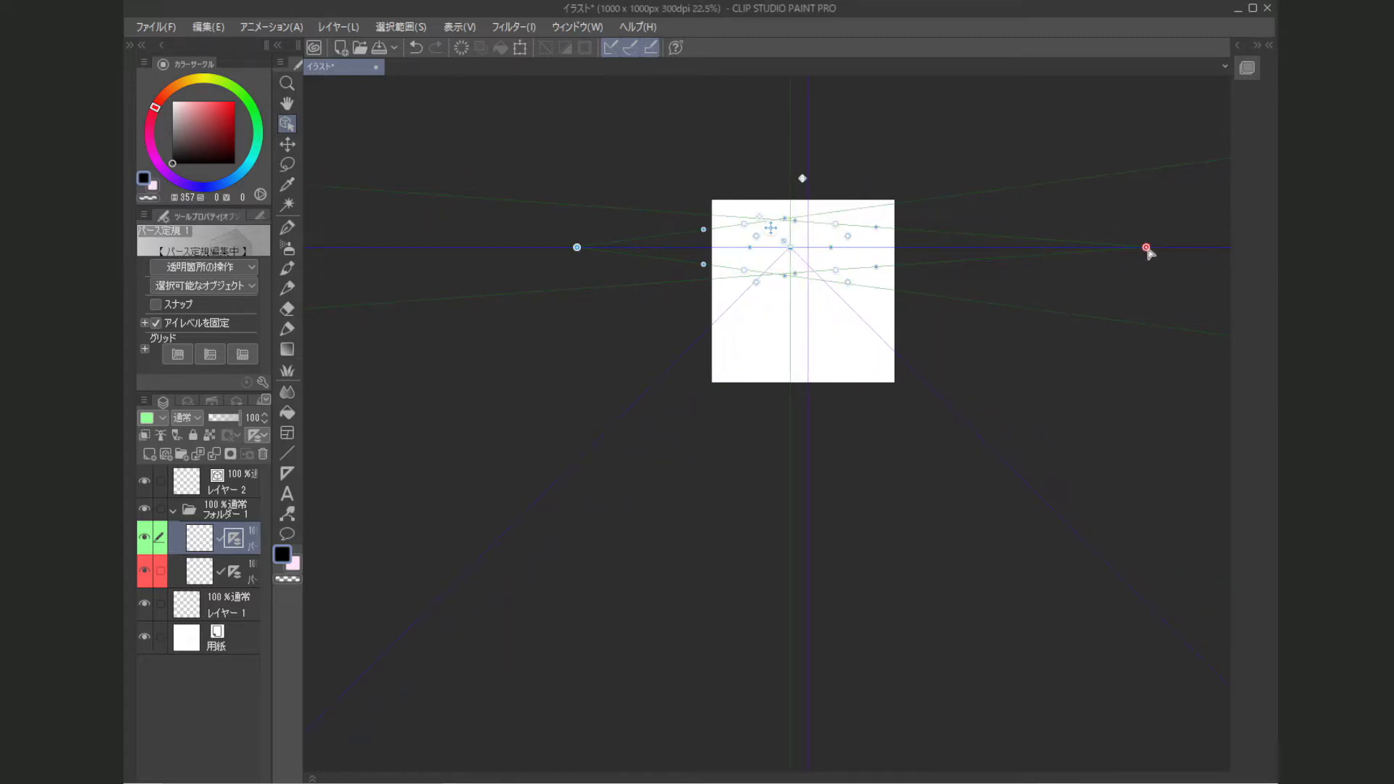
pyautogui.moveTo(818, 301); pyautogui.dragTo(807, 313)
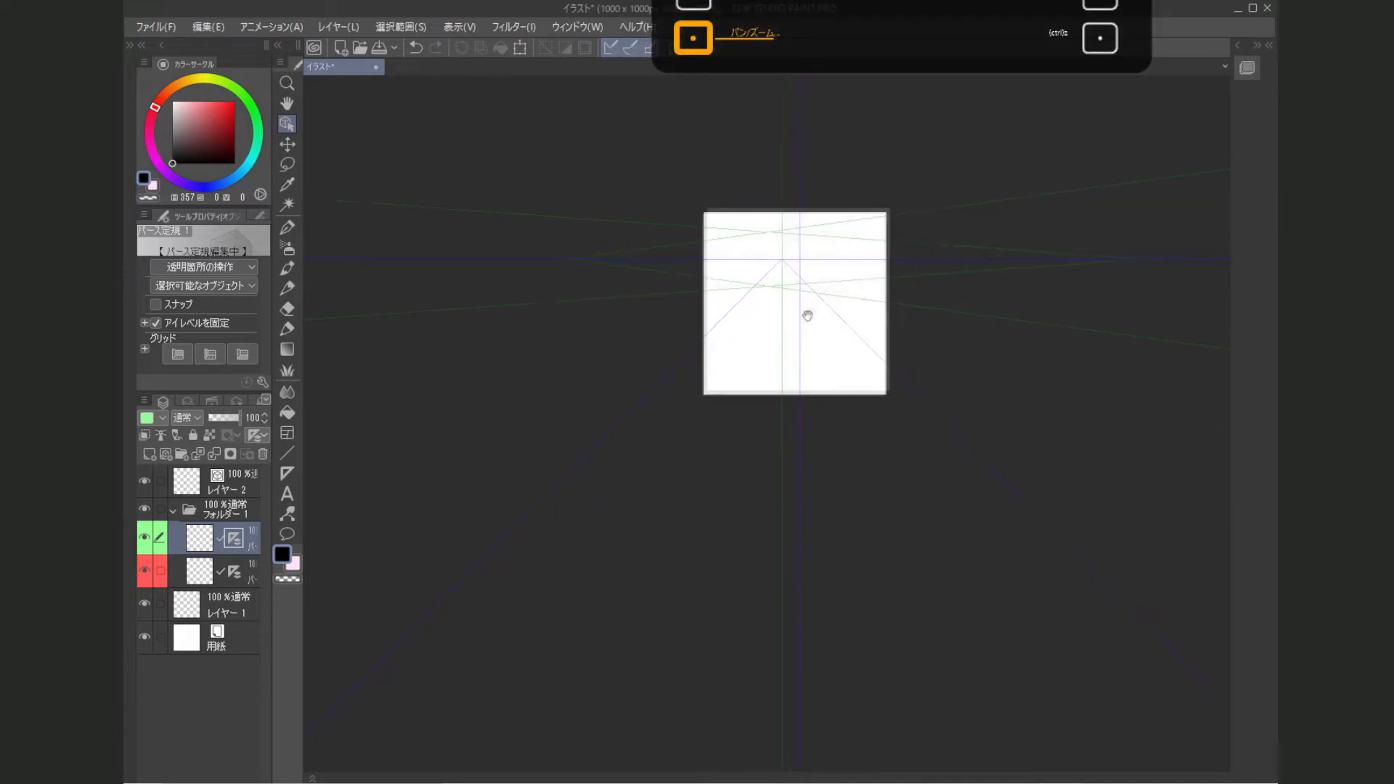
pyautogui.scroll(3, 807, 313)
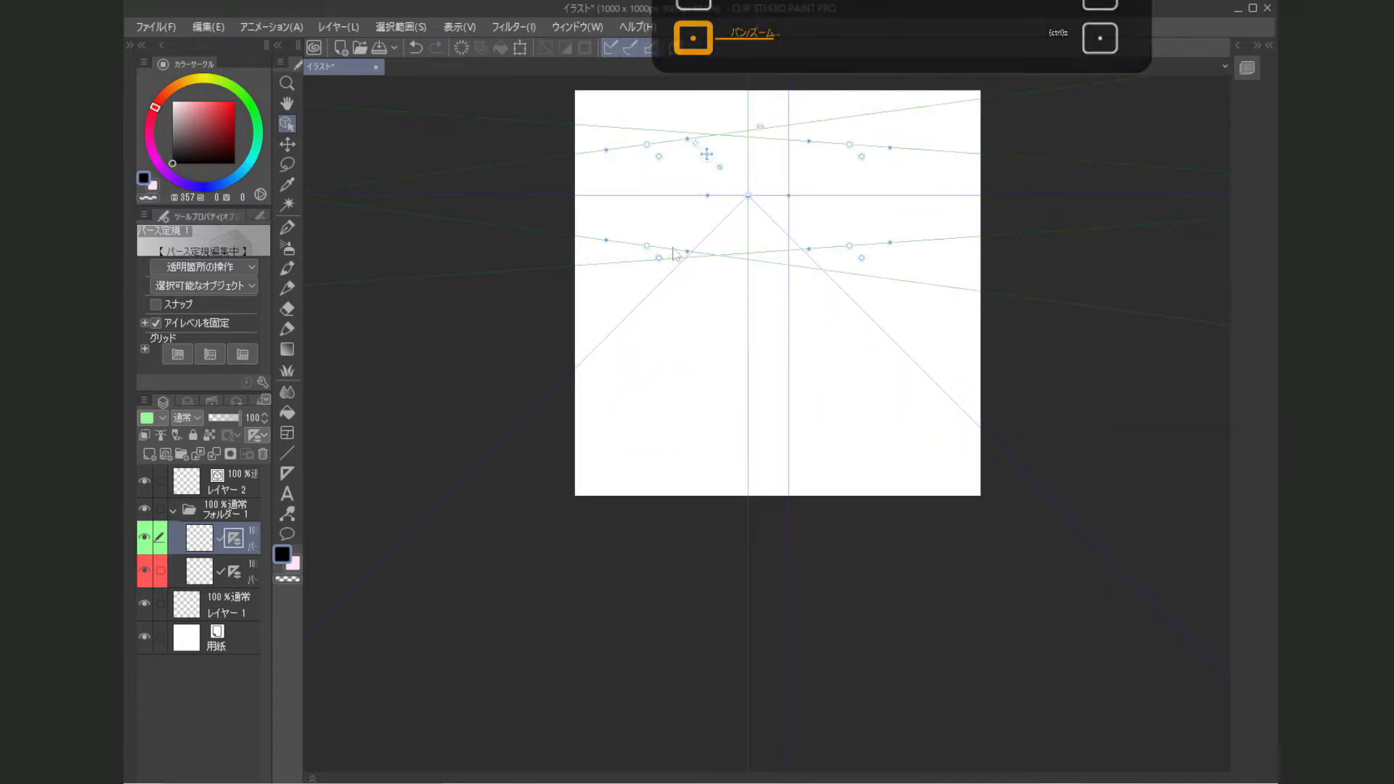
pyautogui.moveTo(651, 247); pyautogui.dragTo(742, 379)
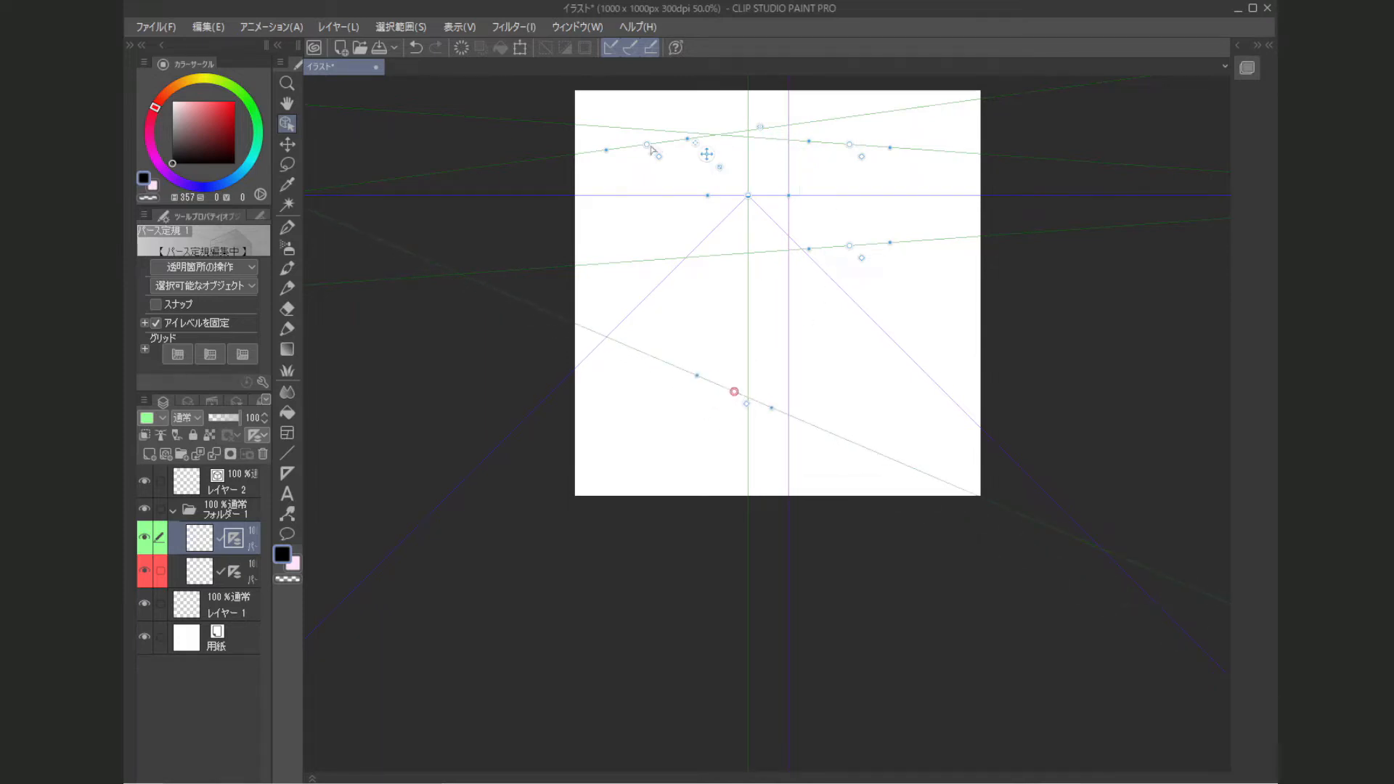
pyautogui.moveTo(648, 149); pyautogui.dragTo(819, 366)
pyautogui.moveTo(831, 369); pyautogui.dragTo(840, 356)
pyautogui.moveTo(852, 246); pyautogui.dragTo(920, 413)
pyautogui.moveTo(850, 147); pyautogui.dragTo(915, 425)
pyautogui.press('space')
pyautogui.scroll(-1, 492, 391)
pyautogui.moveTo(498, 384); pyautogui.dragTo(533, 387)
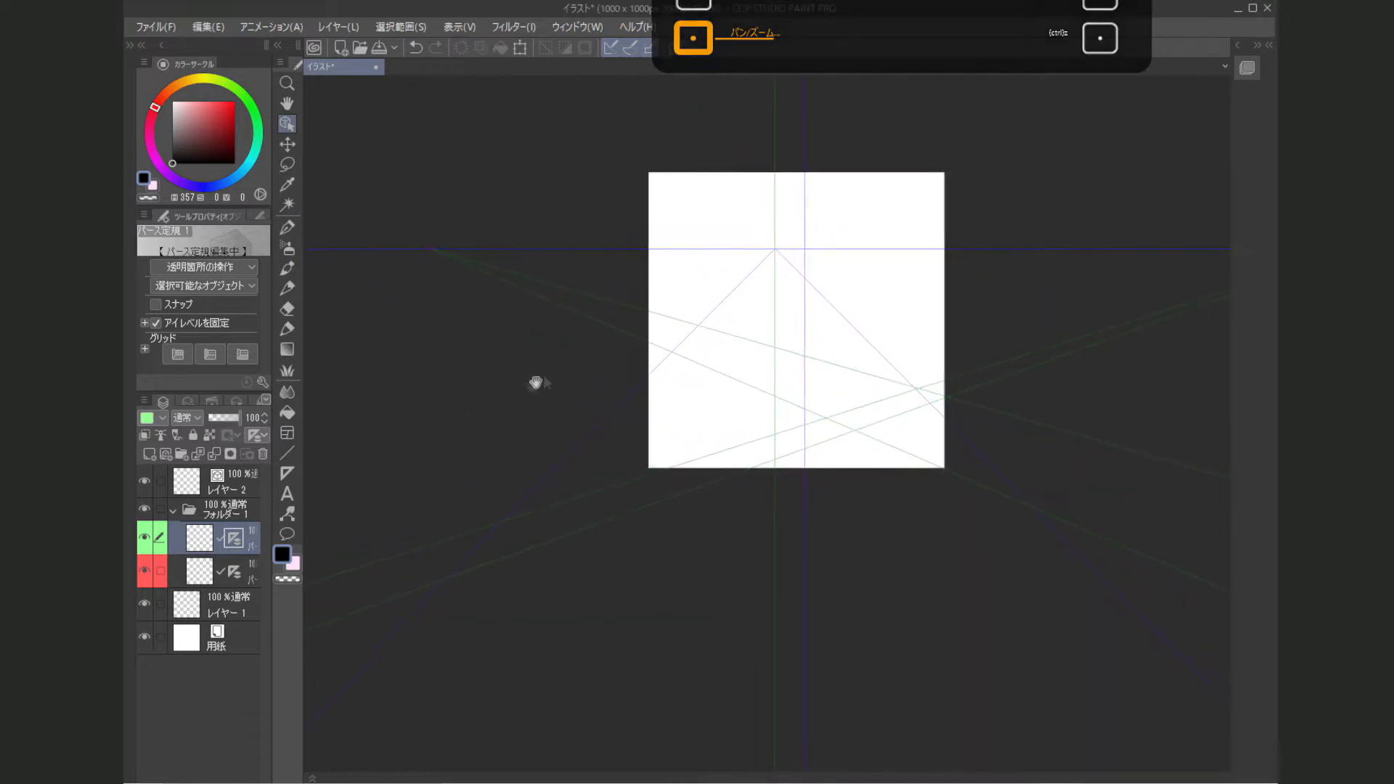
# Step: Examine the red layer's one-point vanishing point in relation to the green ruler's vanishing point outside the canvas
pyautogui.click(202, 574)
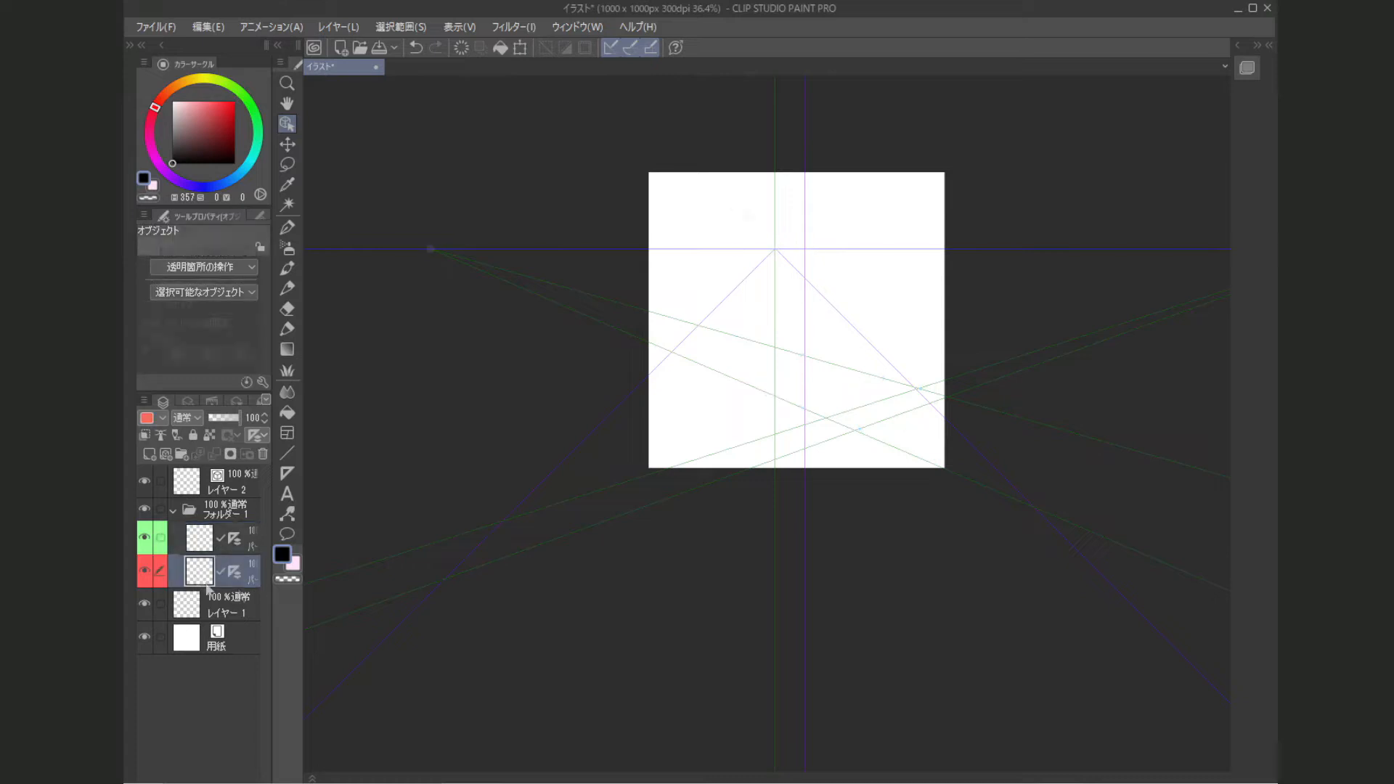
pyautogui.click(774, 250)
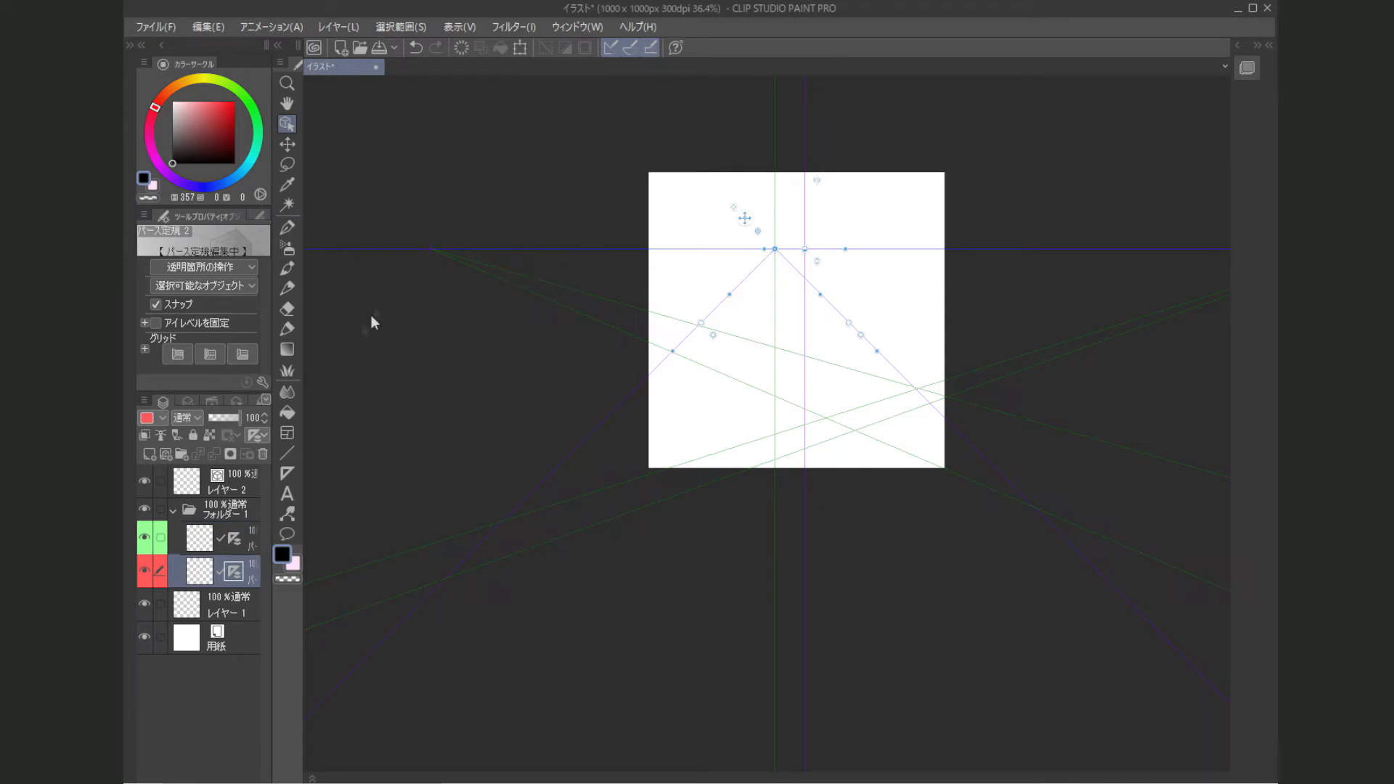
pyautogui.scroll(5, 429, 310)
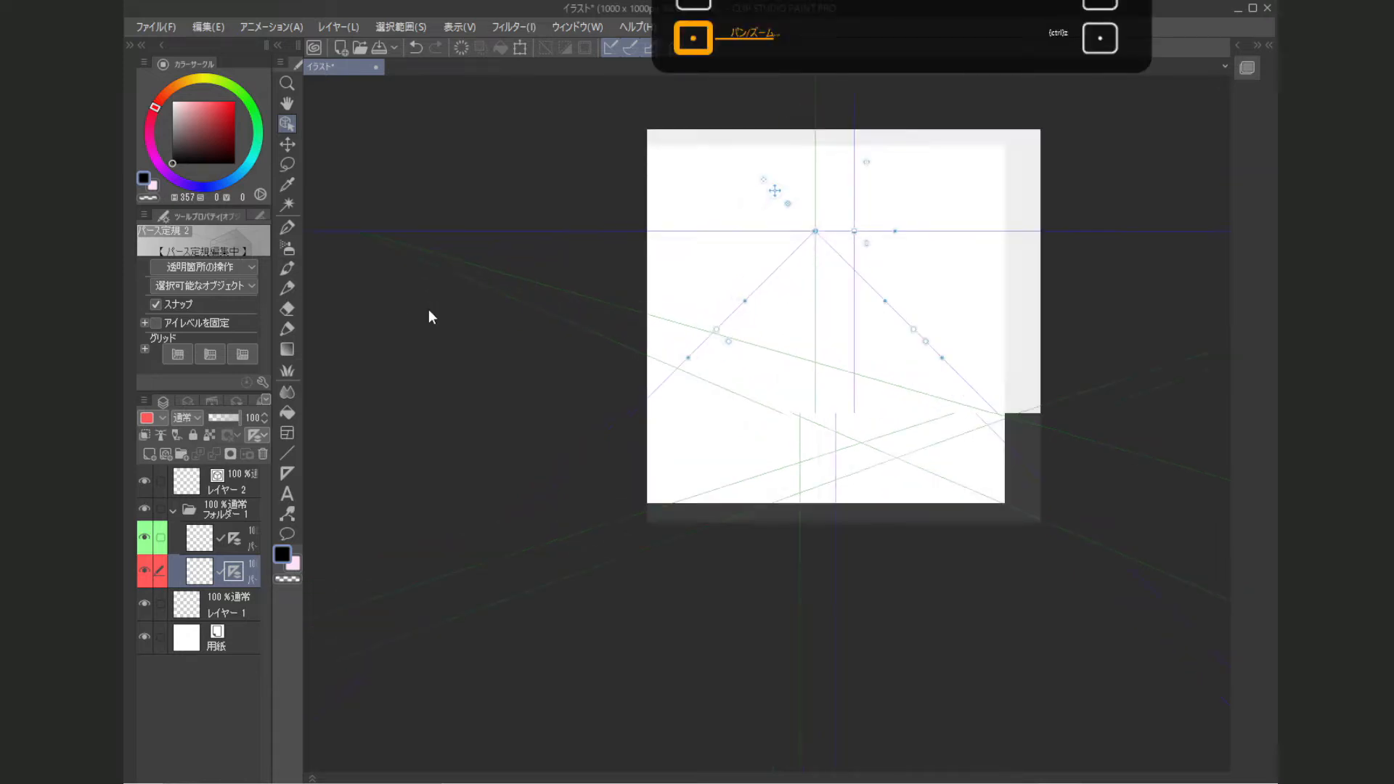
pyautogui.moveTo(392, 323); pyautogui.dragTo(560, 329)
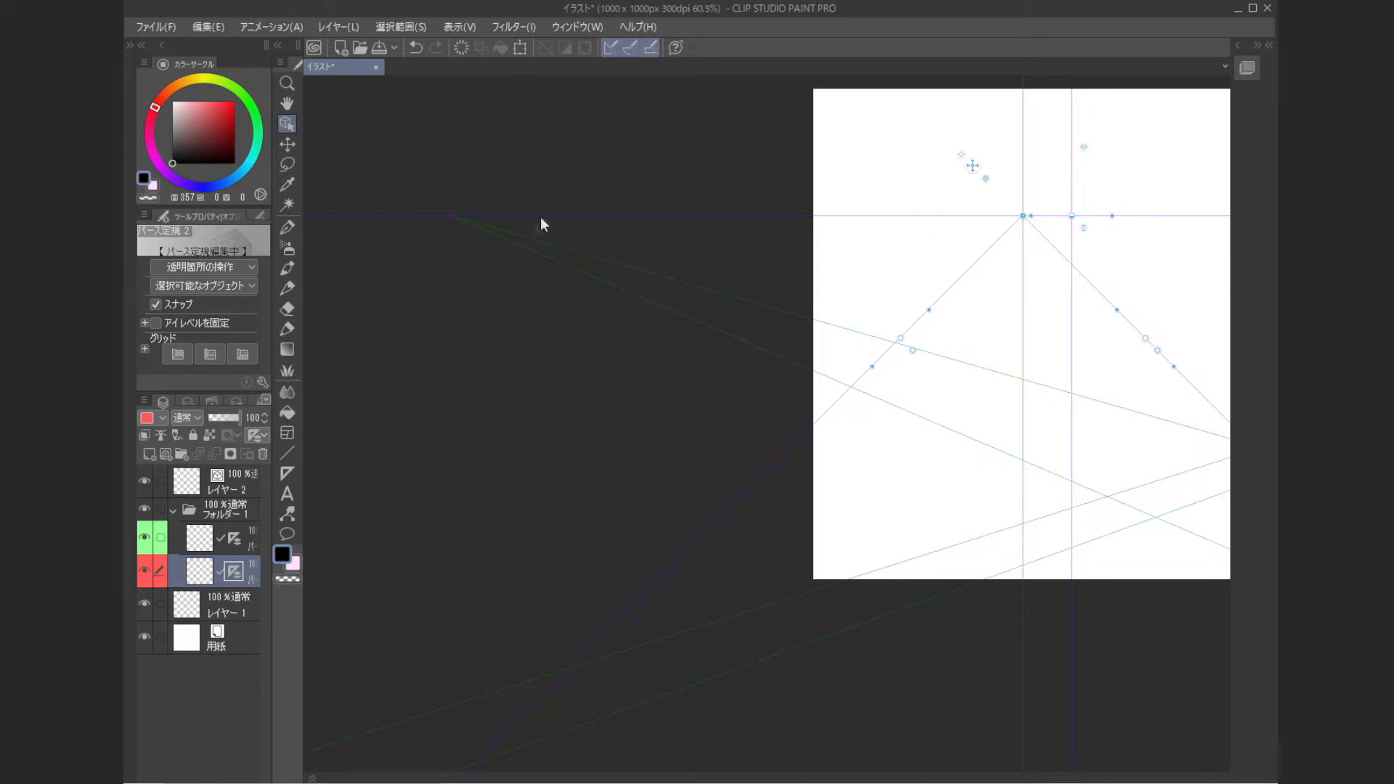
pyautogui.click(469, 219)
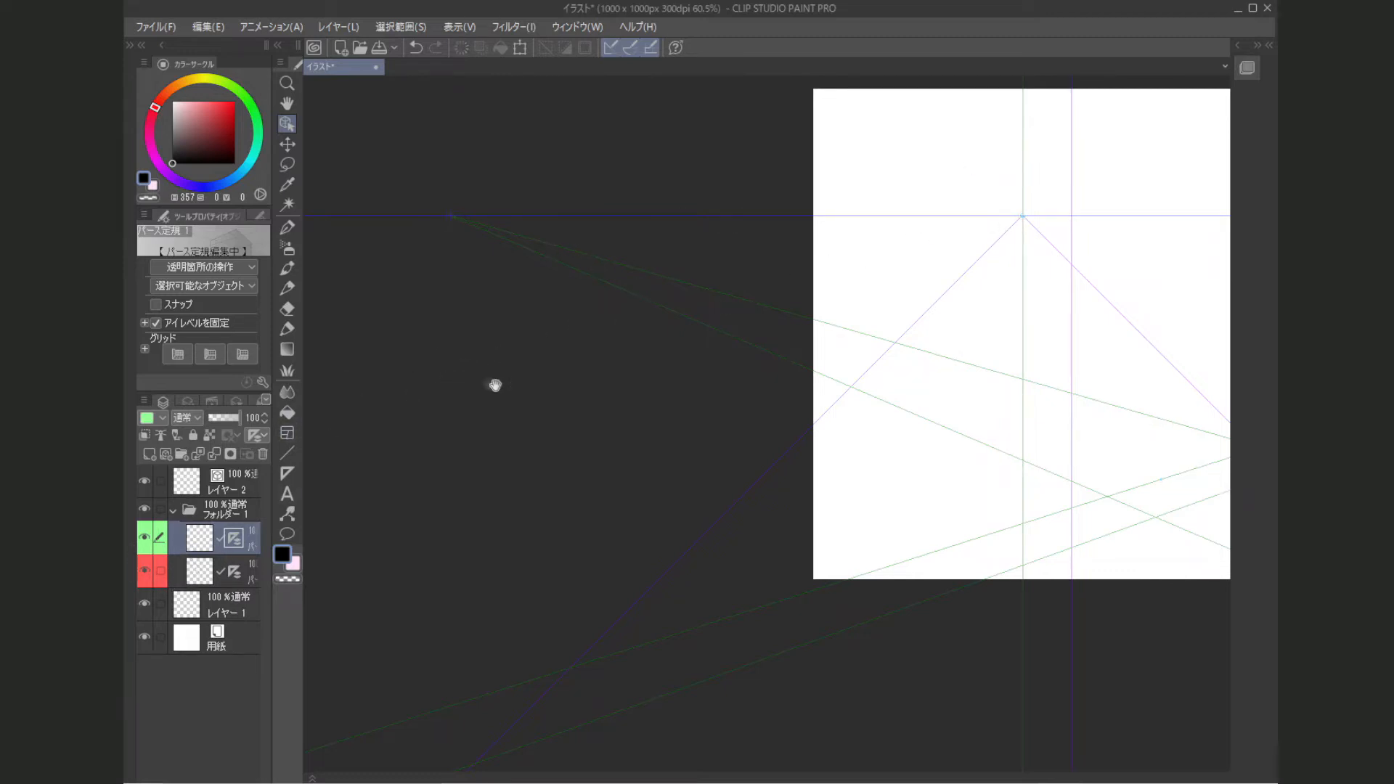
pyautogui.click(202, 574)
pyautogui.moveTo(678, 450); pyautogui.dragTo(629, 463)
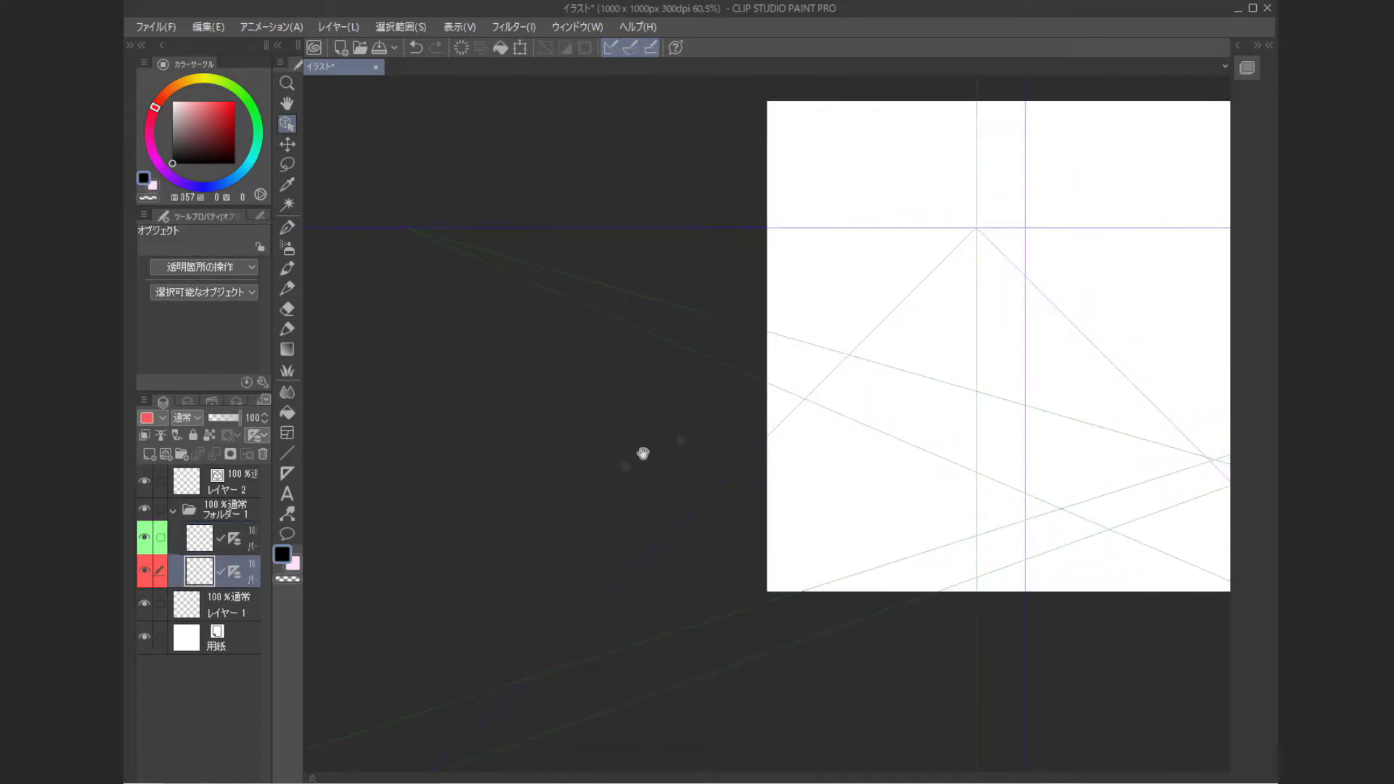
pyautogui.click(979, 231)
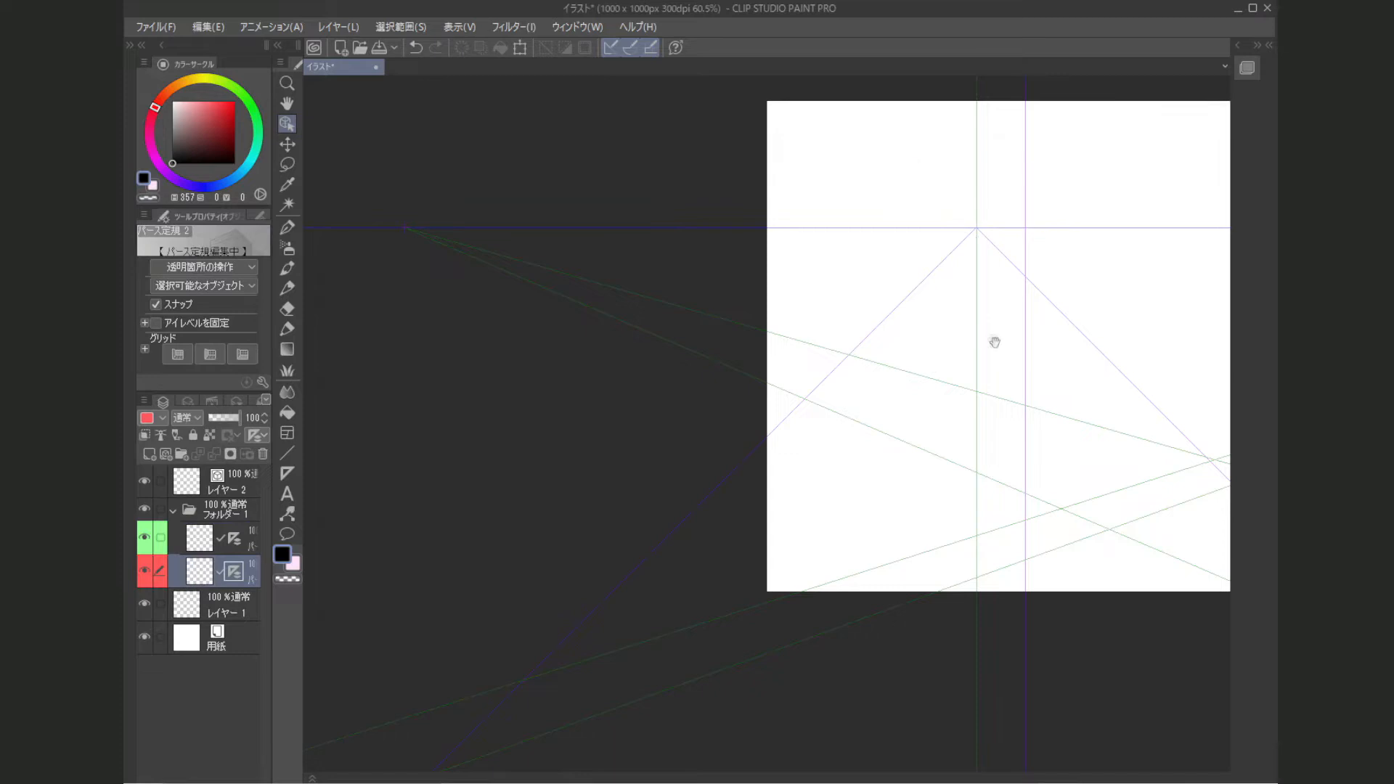
pyautogui.moveTo(992, 336); pyautogui.dragTo(944, 358)
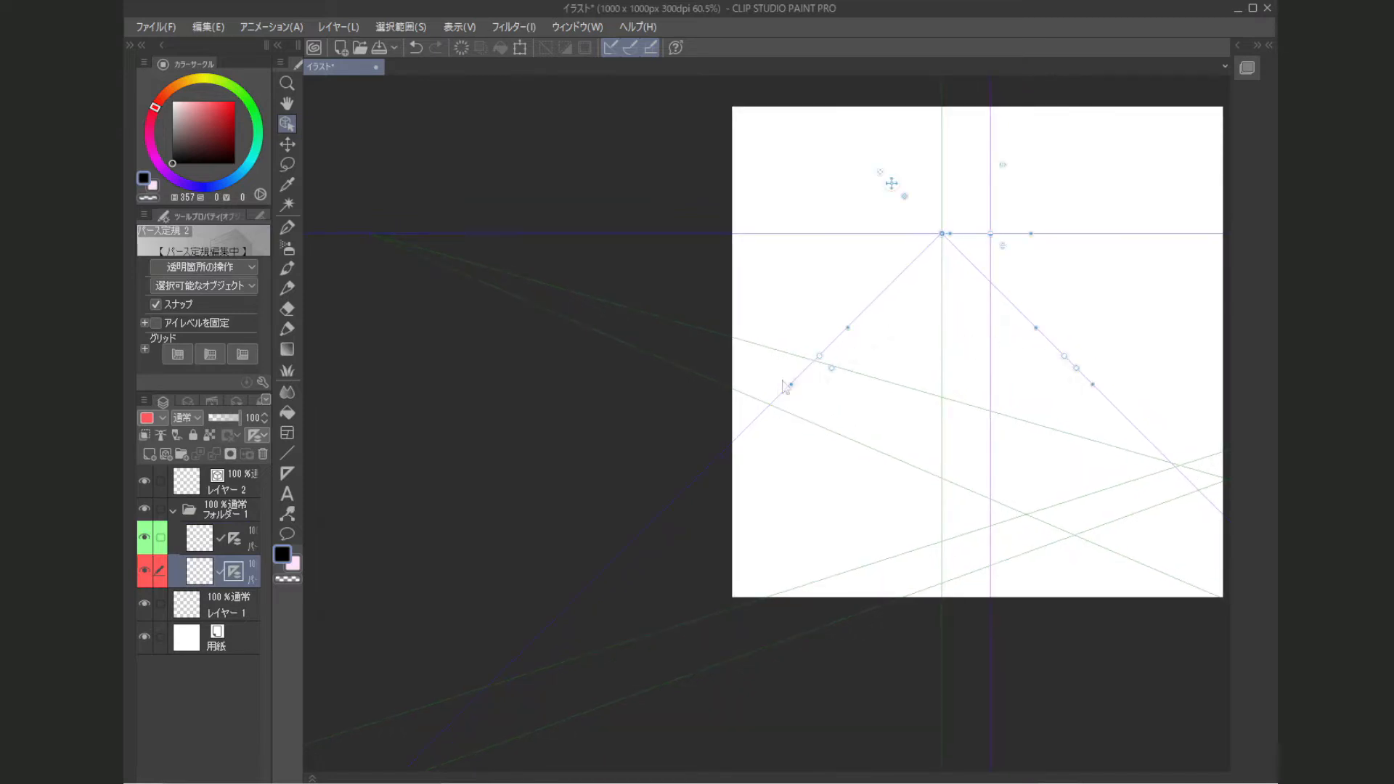
pyautogui.moveTo(943, 247); pyautogui.dragTo(794, 368)
pyautogui.scroll(4, 938, 288)
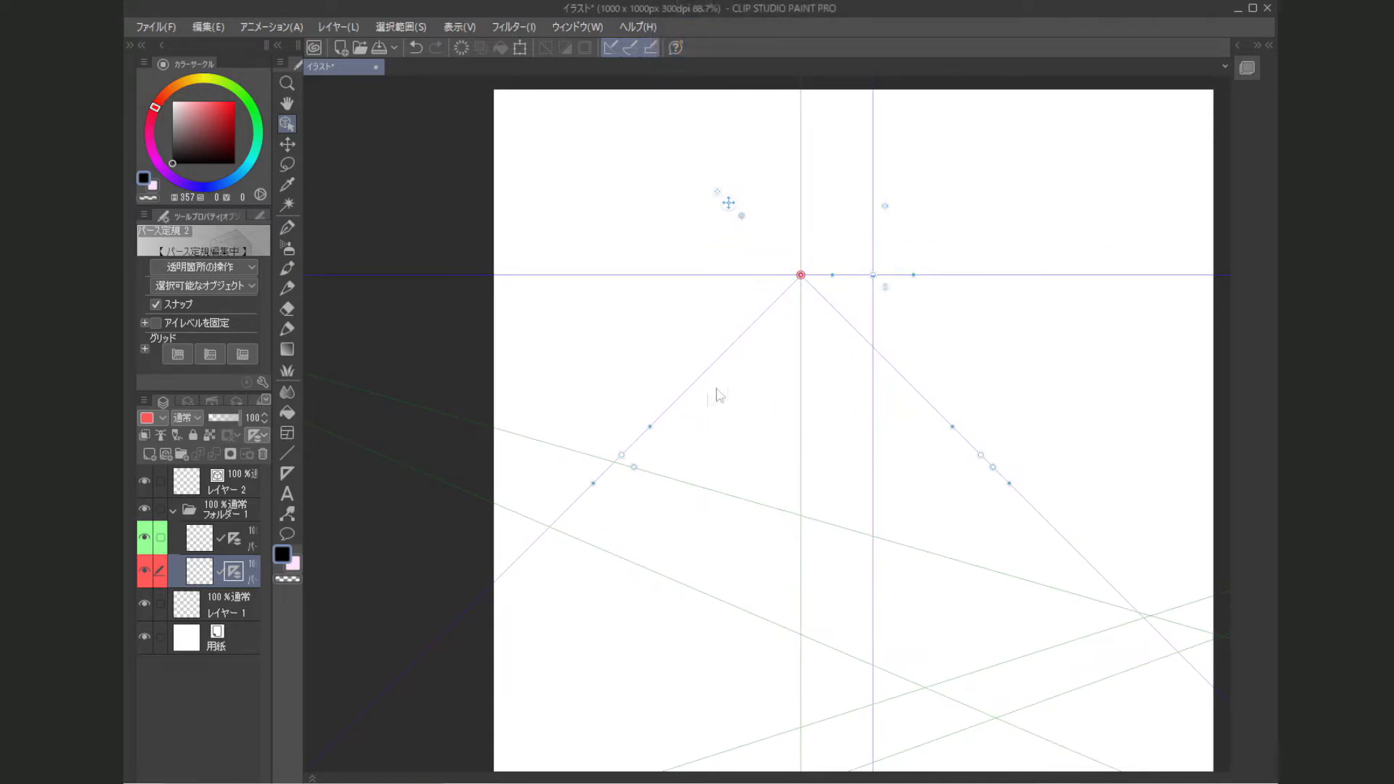
pyautogui.scroll(-6, 717, 393)
pyautogui.moveTo(521, 412); pyautogui.dragTo(780, 396)
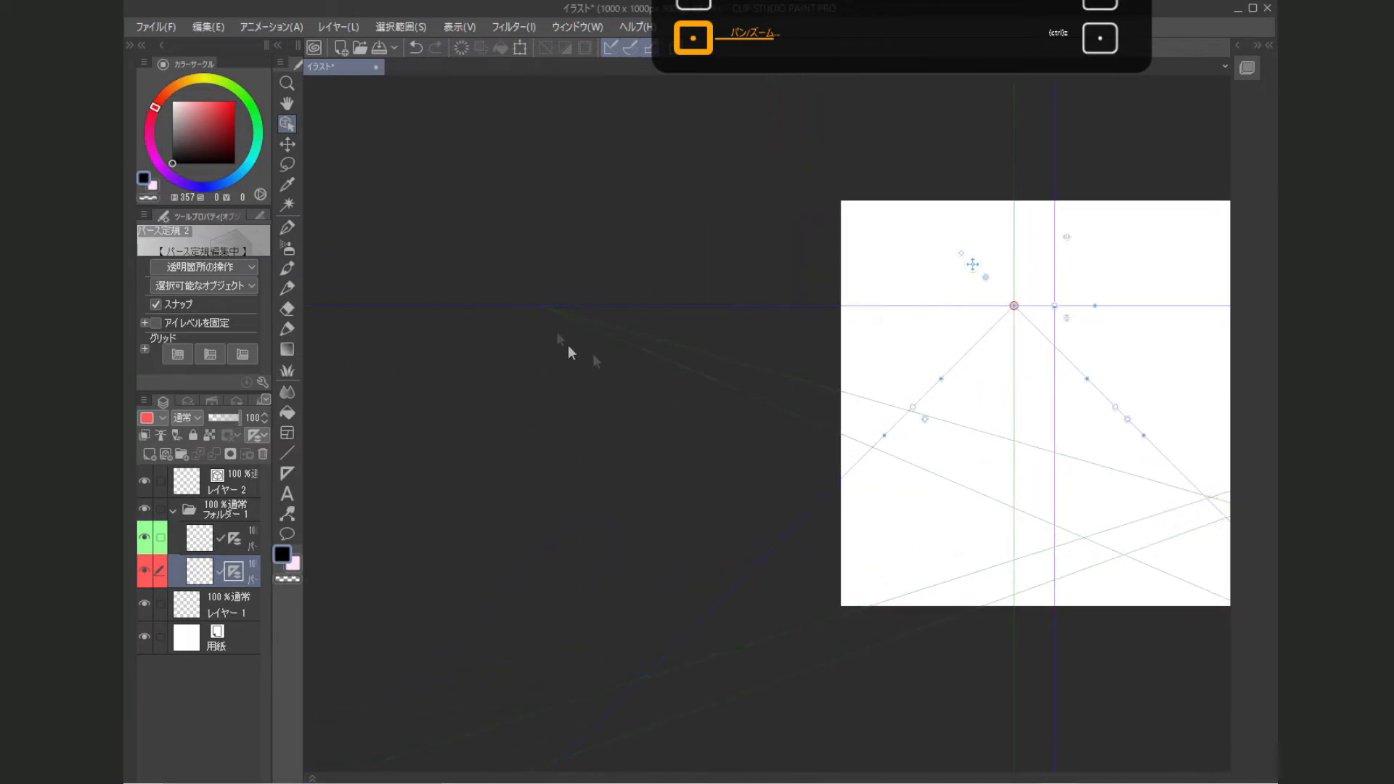
# Step: Select the green layer's two-point ruler and examine its vanishing point to the left of the canvas
pyautogui.click(146, 539)
pyautogui.click(207, 544)
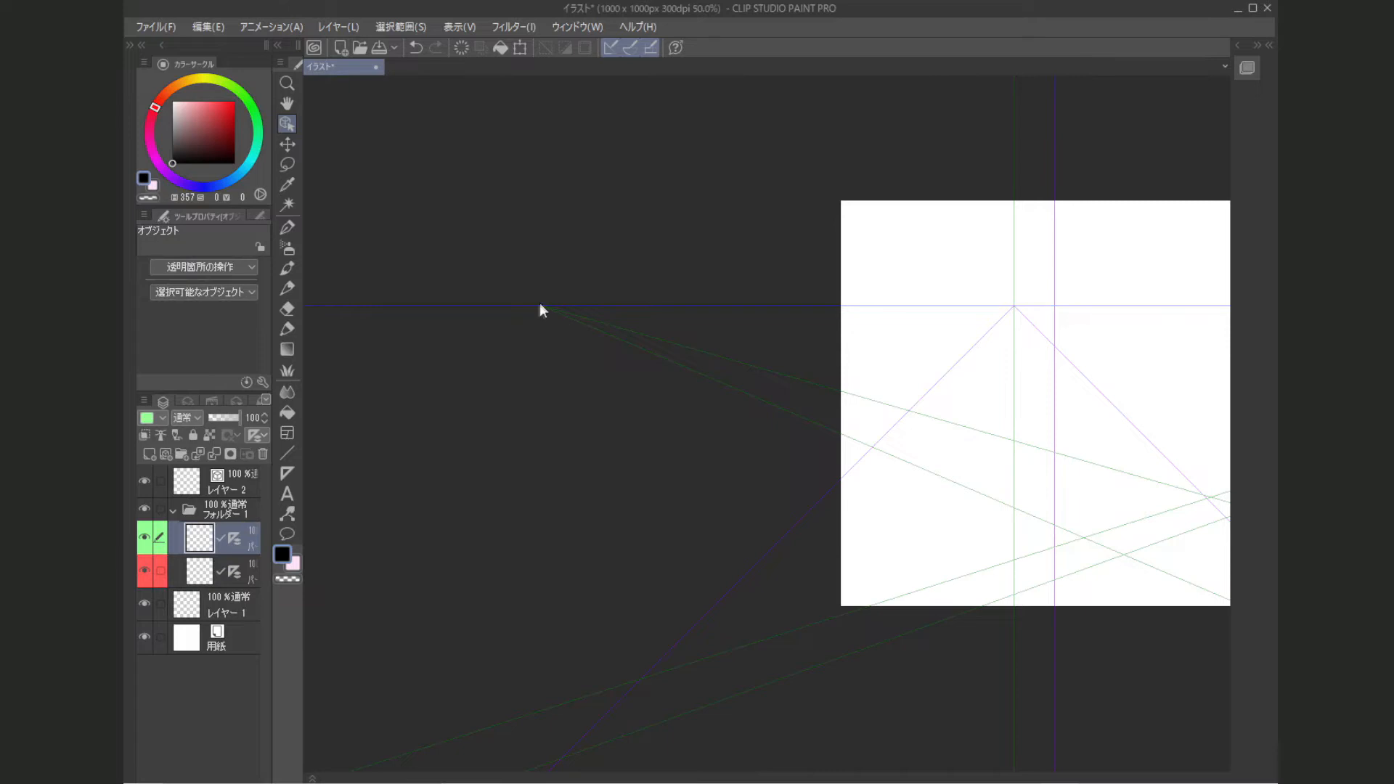
pyautogui.click(541, 307)
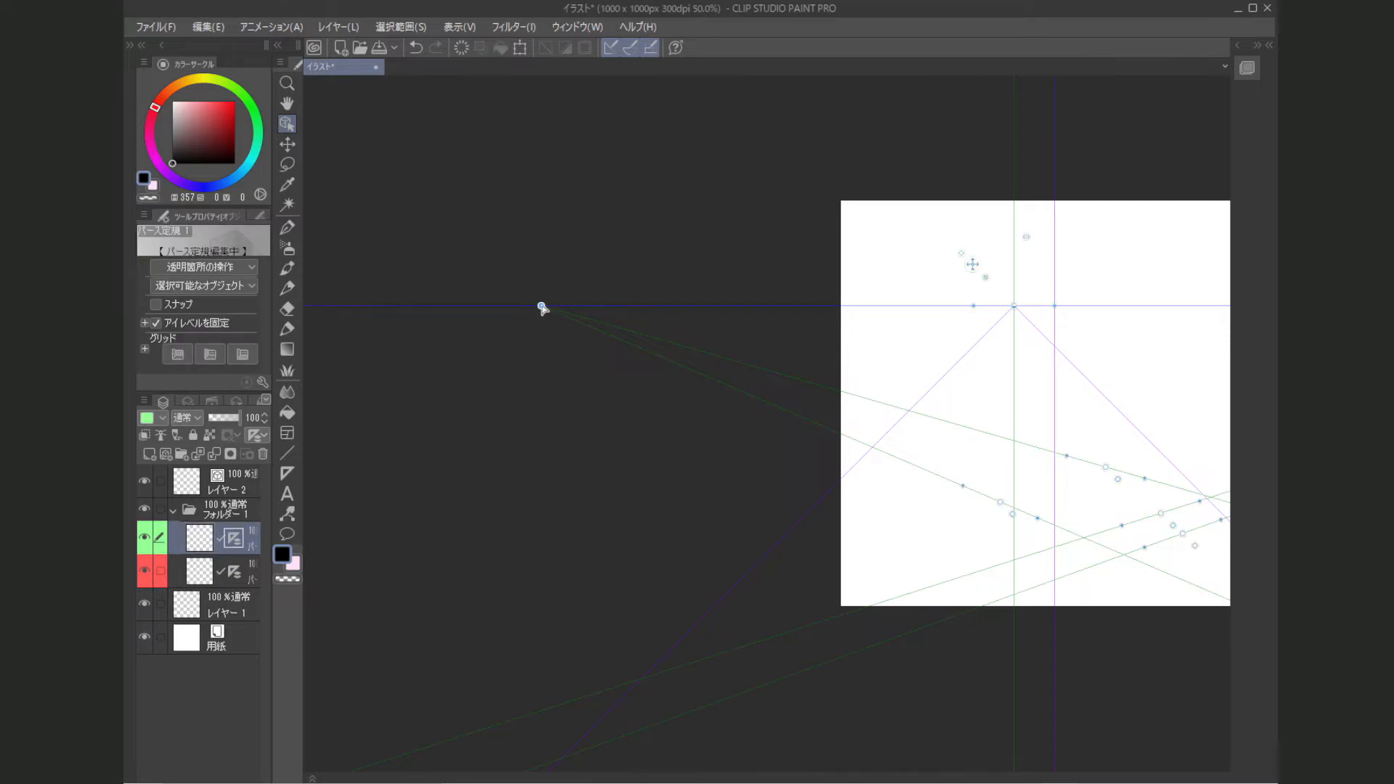
pyautogui.scroll(3, 533, 332)
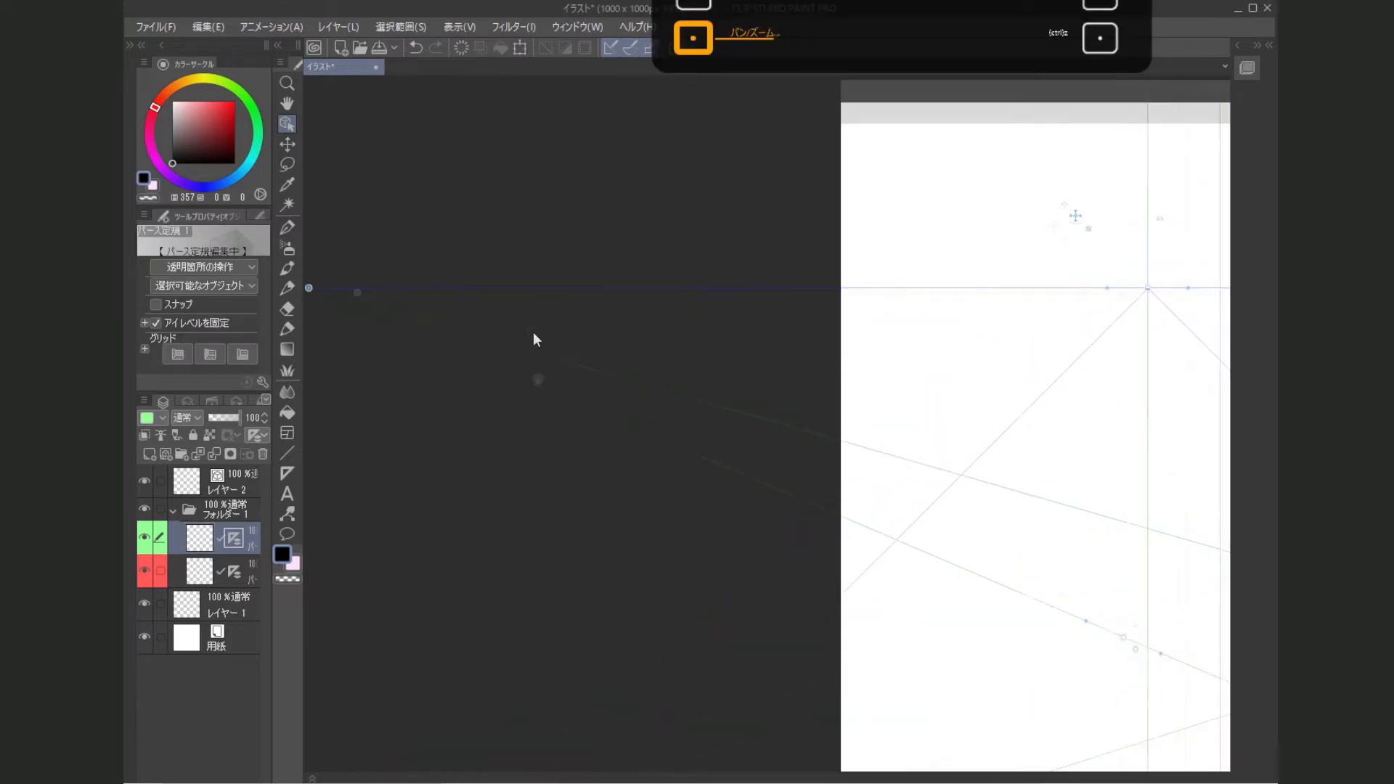
pyautogui.moveTo(424, 385); pyautogui.dragTo(755, 389)
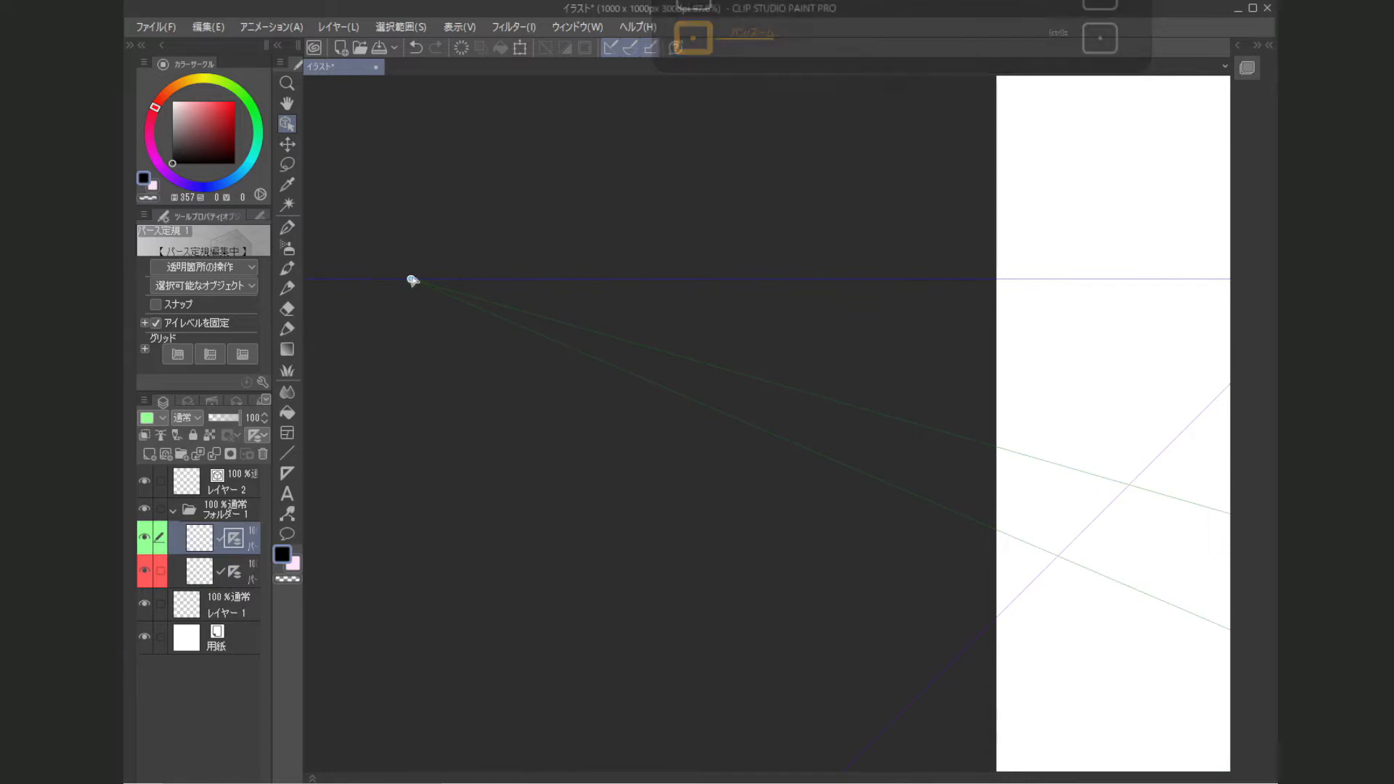
pyautogui.scroll(-4, 591, 486)
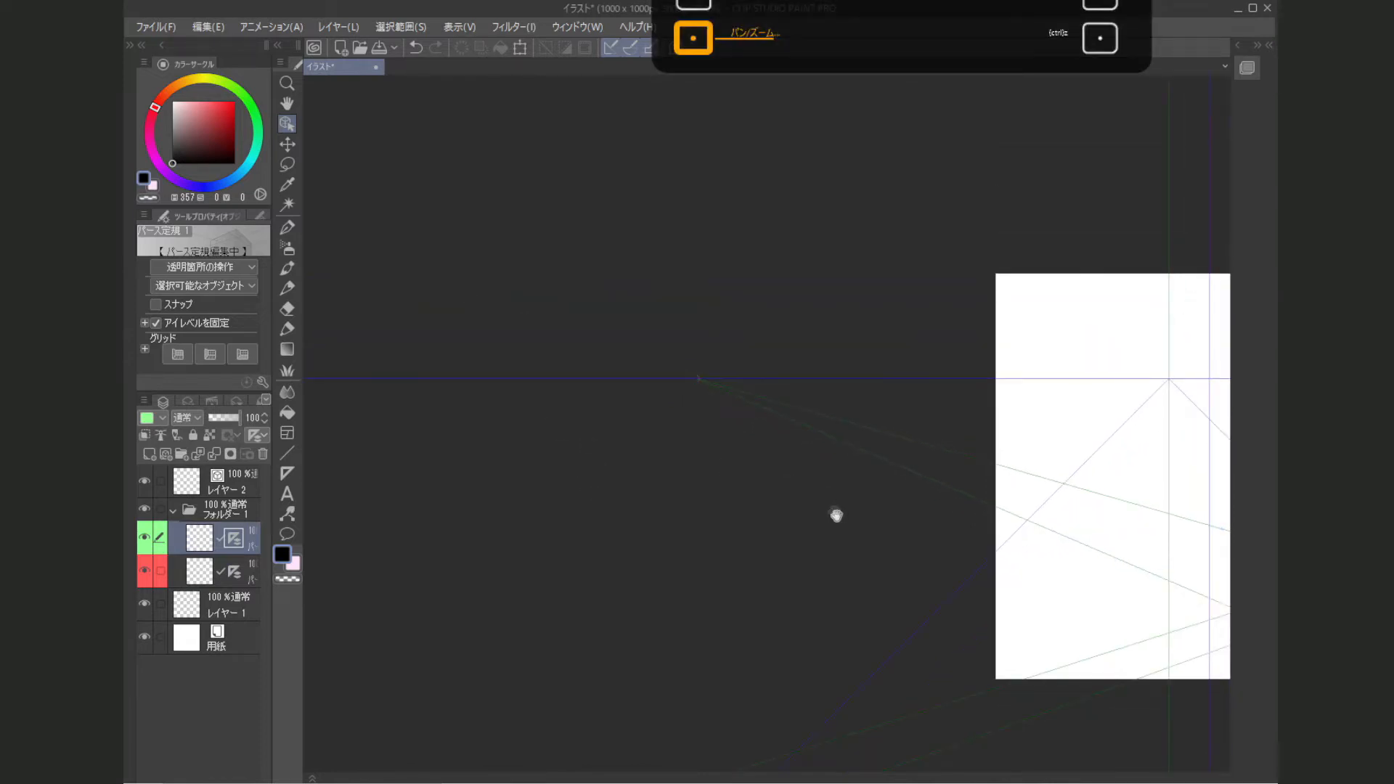
pyautogui.moveTo(892, 514); pyautogui.dragTo(671, 499)
pyautogui.moveTo(827, 430); pyautogui.dragTo(707, 423)
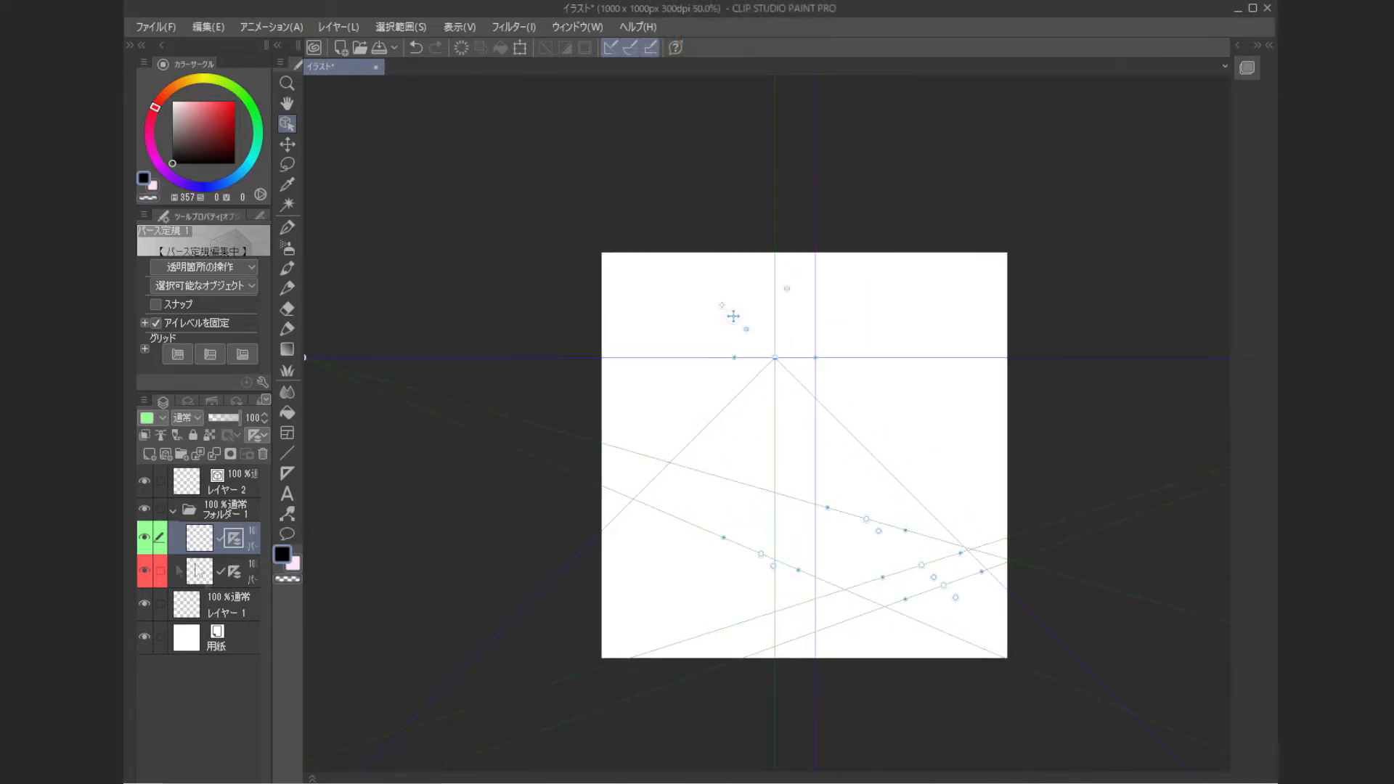
# Step: Select the red layer's one-point ruler and its vanishing point on the horizon
pyautogui.click(218, 581)
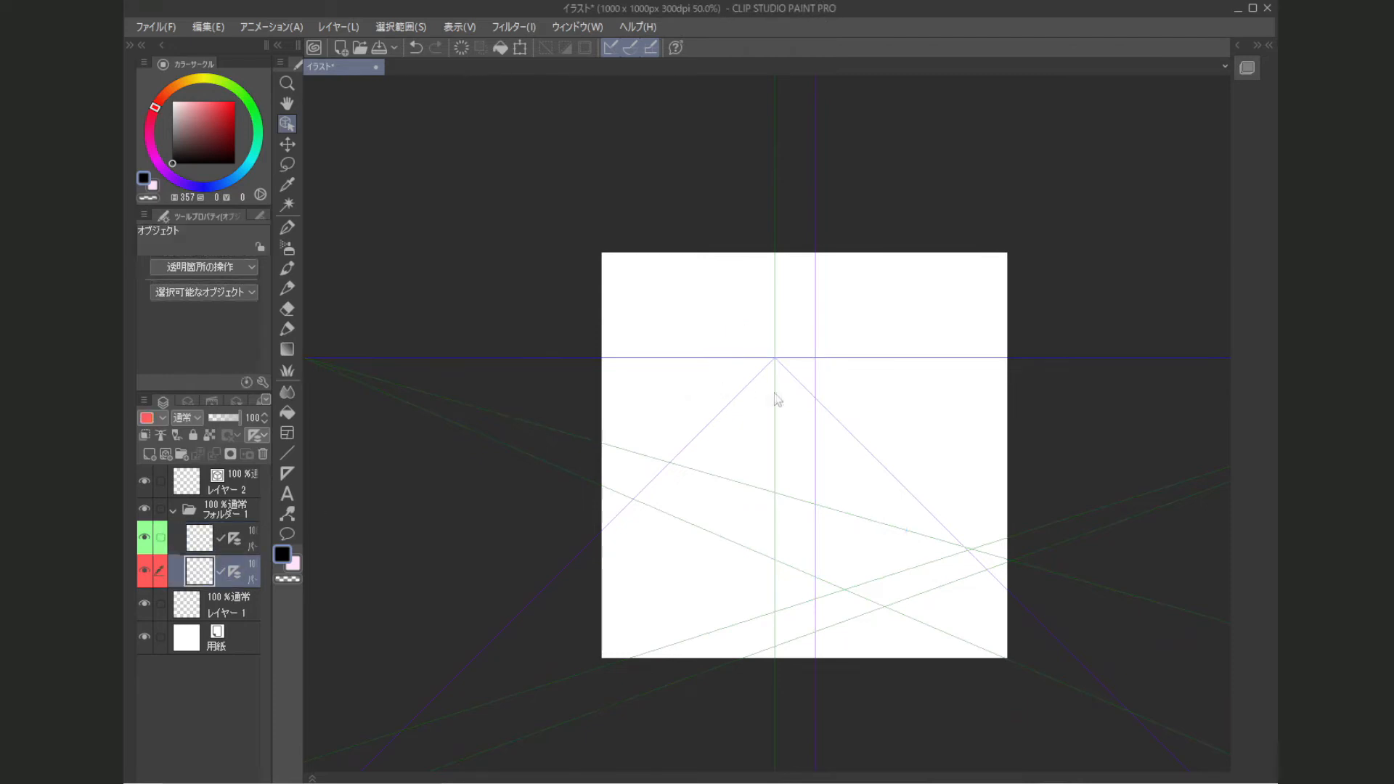
pyautogui.scroll(3, 774, 384)
pyautogui.click(784, 335)
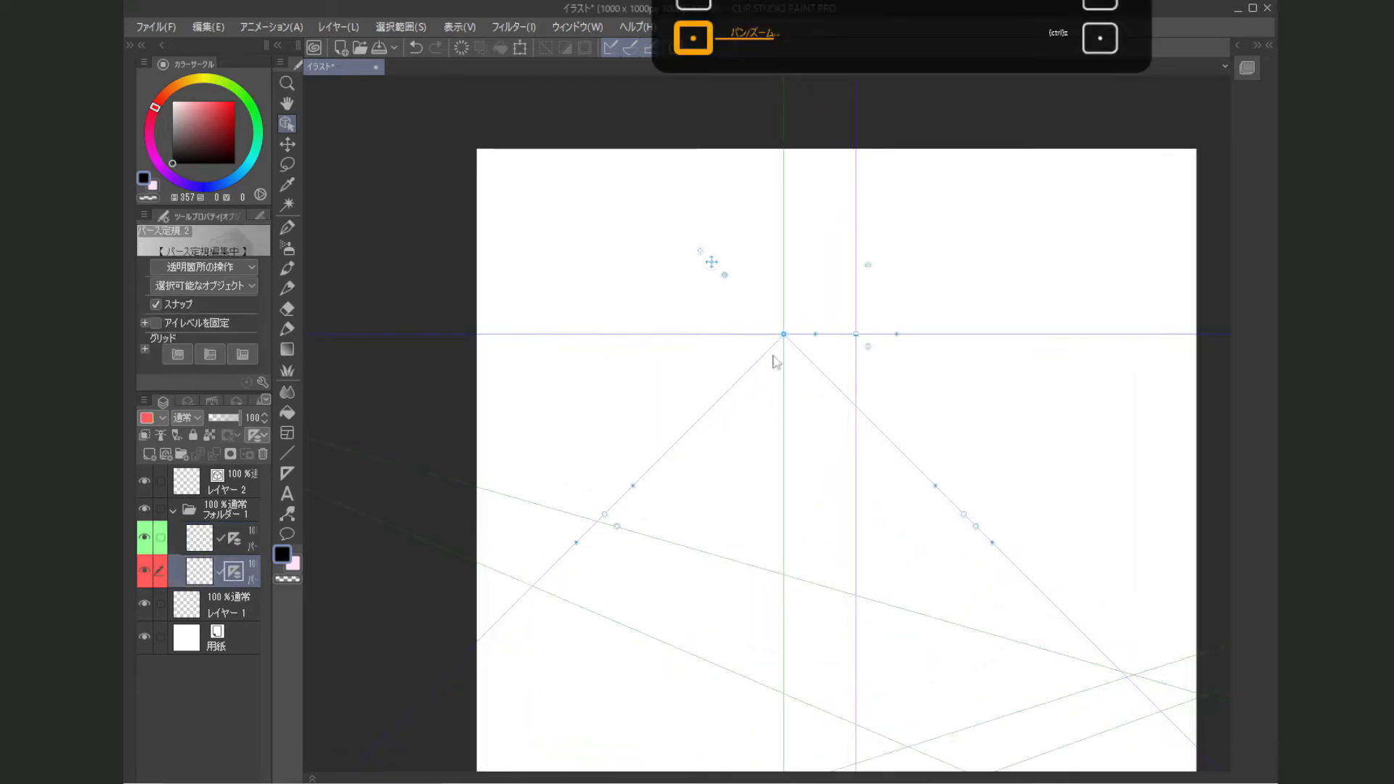
pyautogui.click(783, 334)
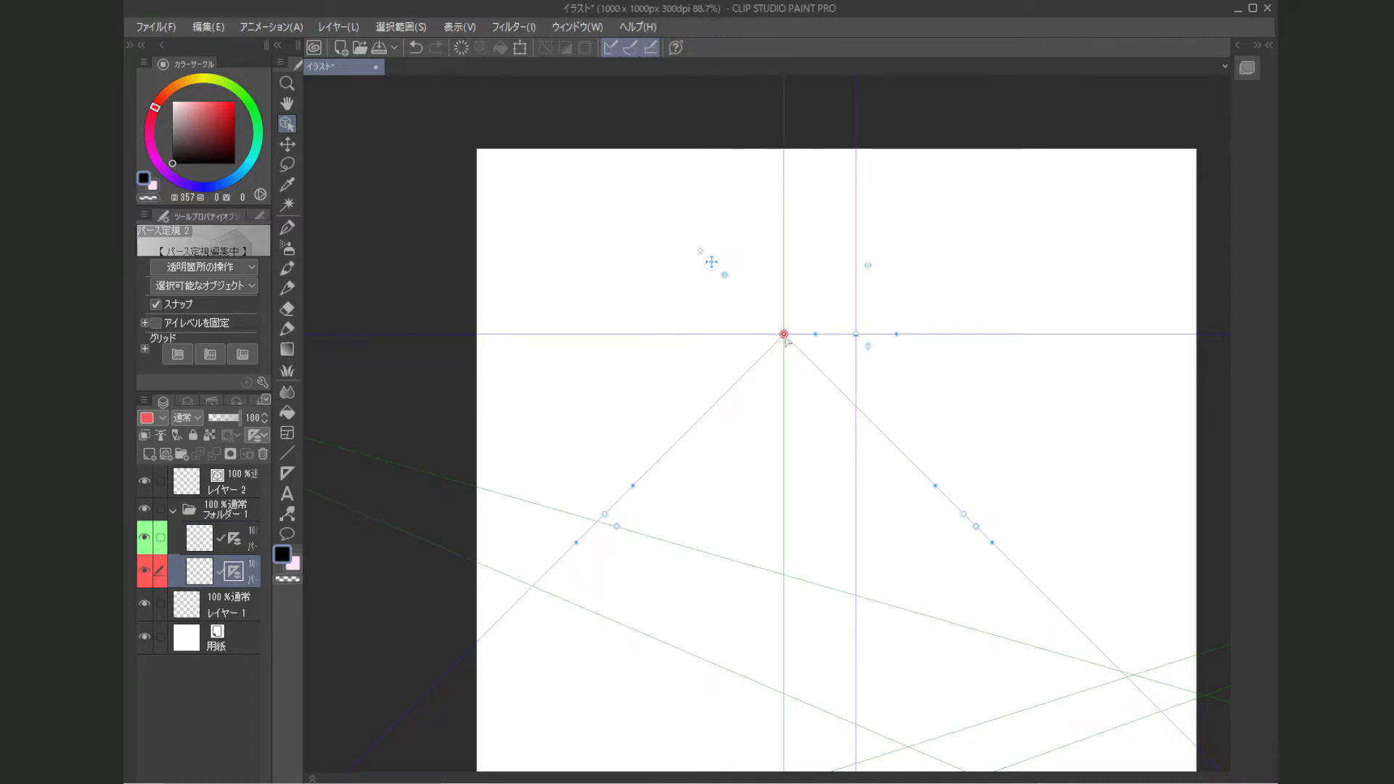
# Step: Try to move the red ruler's vanishing point to the canvas's left edge, and undo that move
pyautogui.moveTo(785, 336); pyautogui.dragTo(485, 339)
pyautogui.moveTo(401, 412); pyautogui.dragTo(964, 373)
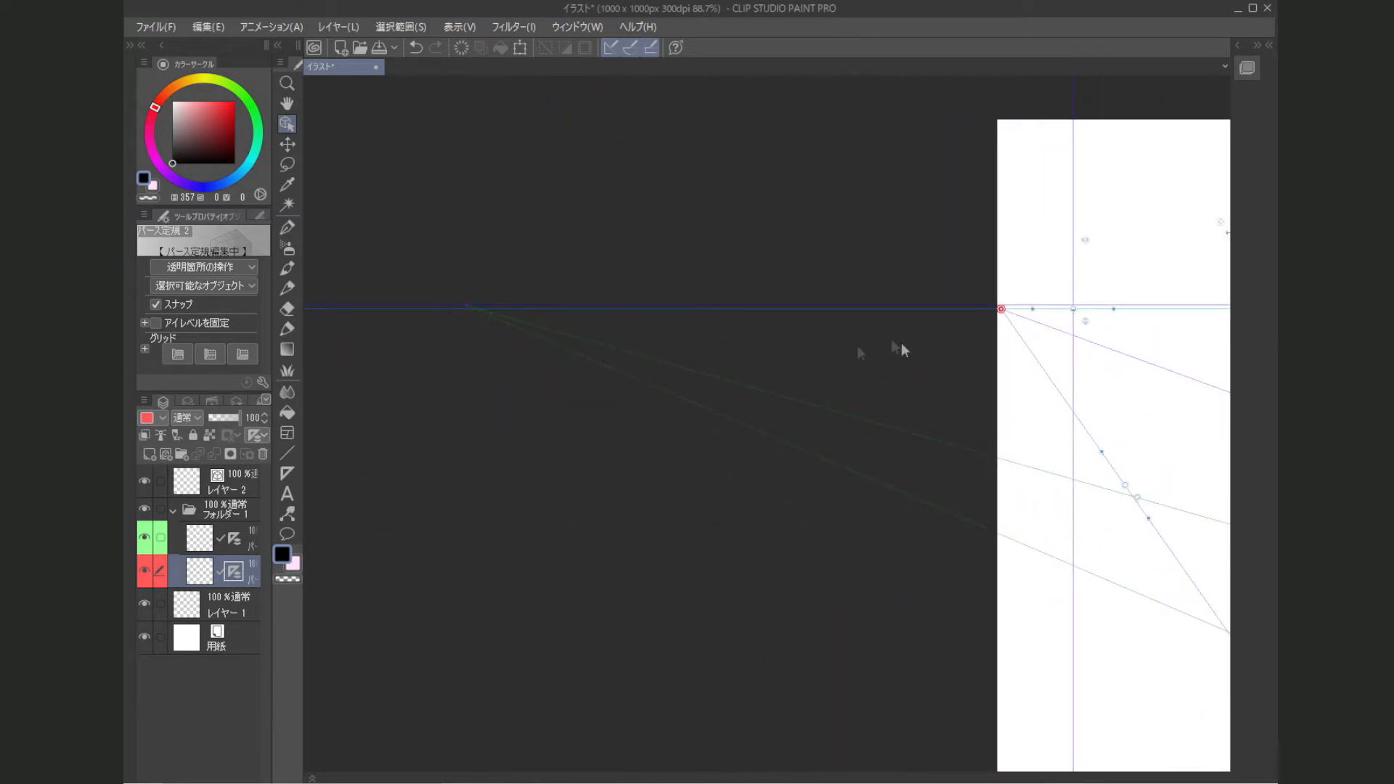
pyautogui.moveTo(1147, 406); pyautogui.dragTo(925, 398)
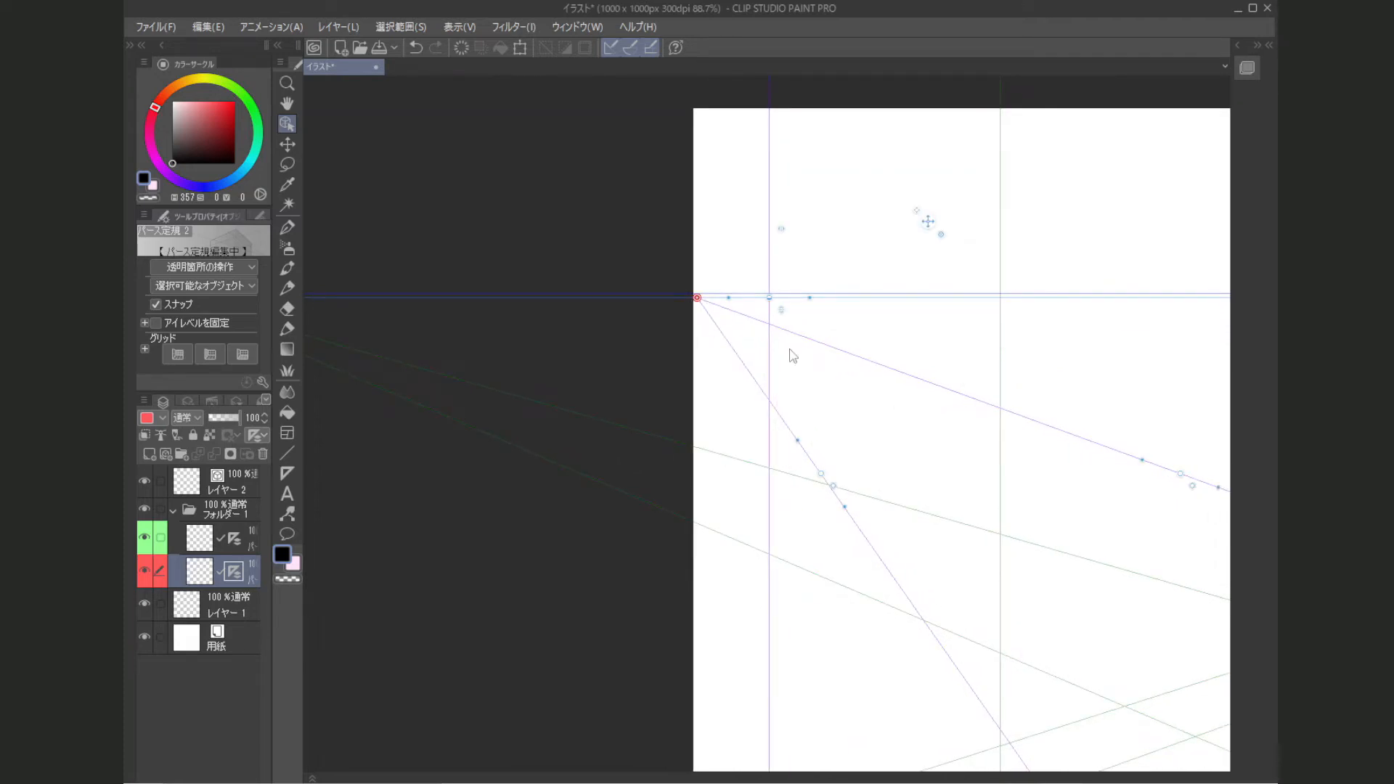
pyautogui.hotkey('ctrl', 'z')
pyautogui.moveTo(980, 372); pyautogui.dragTo(803, 379)
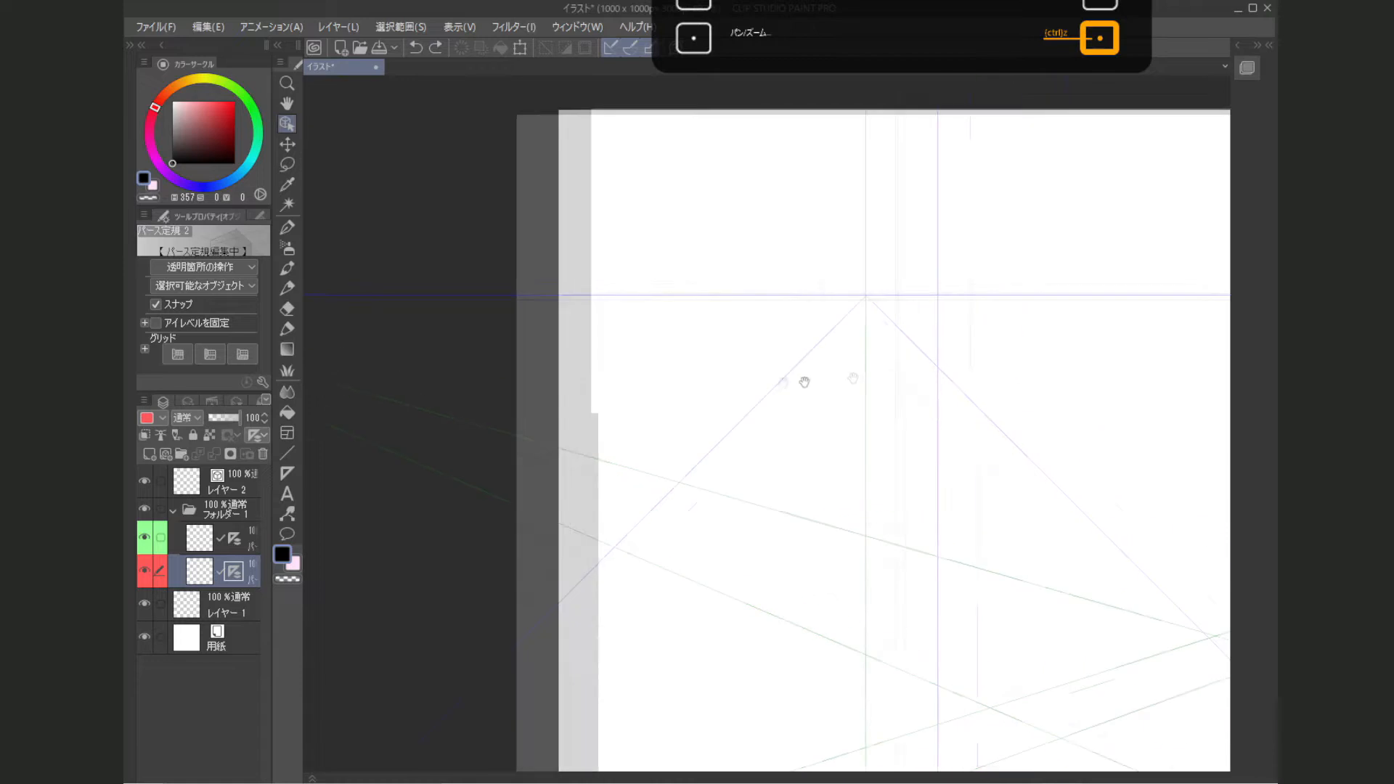
# Step: Move the red ruler's vanishing point left along the horizon onto the green ruler's left vanishing point outside the canvas
pyautogui.click(826, 302)
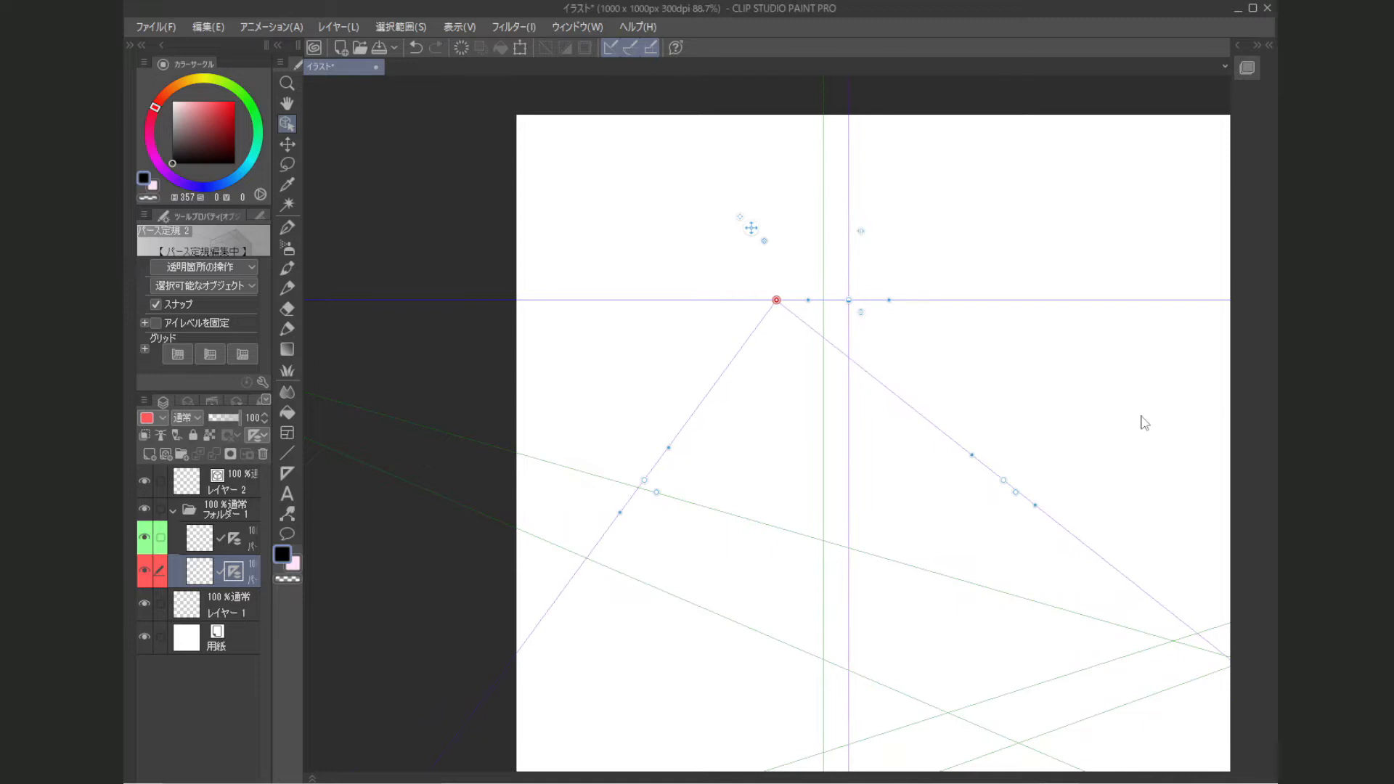
pyautogui.moveTo(775, 300); pyautogui.dragTo(760, 300)
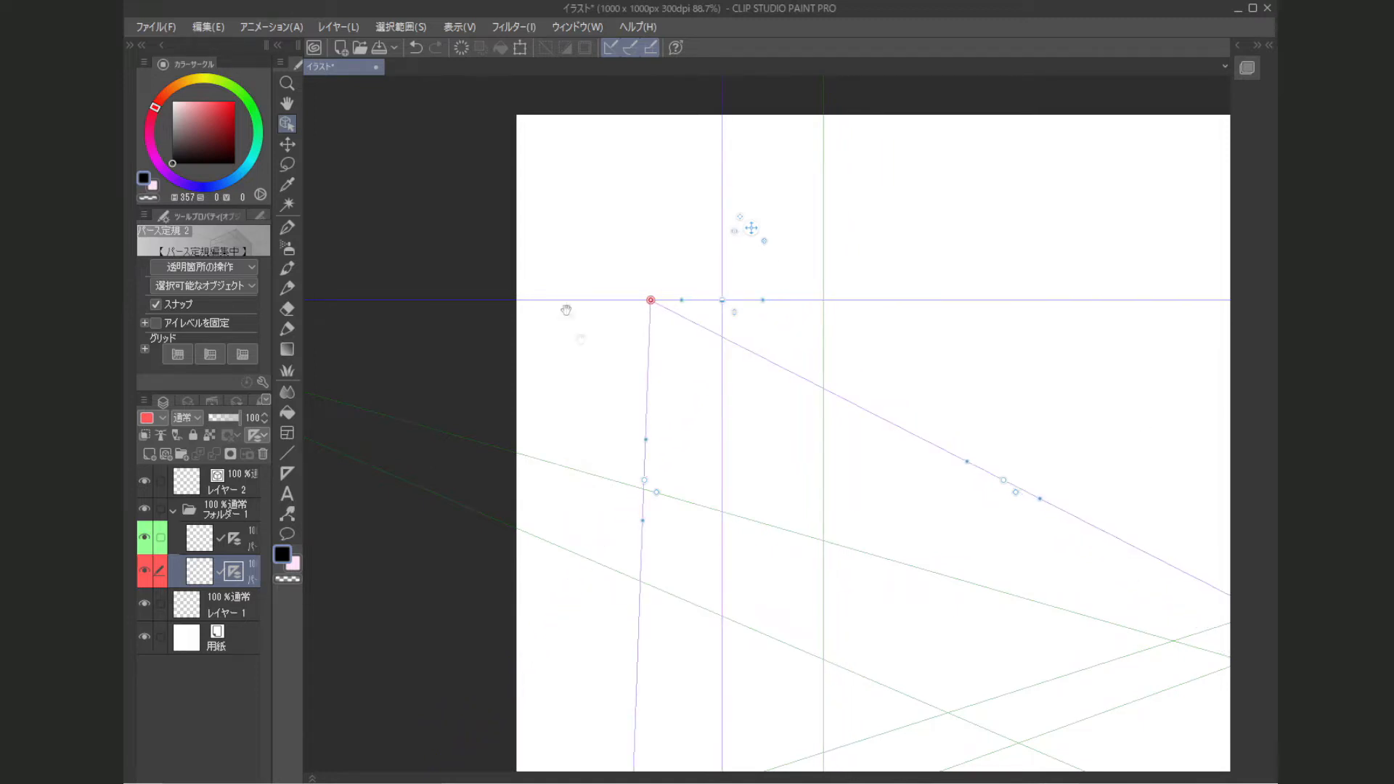
pyautogui.moveTo(565, 310); pyautogui.dragTo(945, 319)
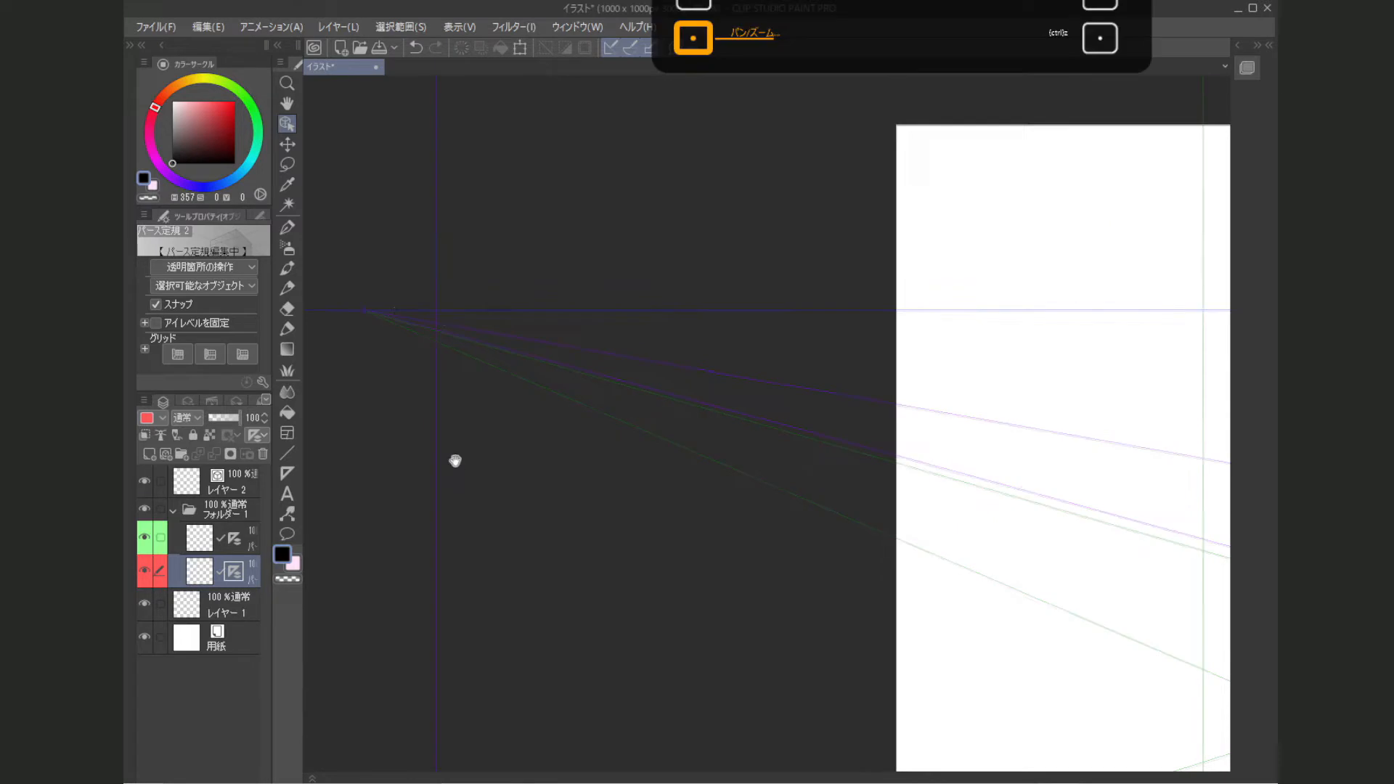
pyautogui.scroll(-3, 456, 459)
pyautogui.moveTo(789, 520); pyautogui.dragTo(813, 477)
pyautogui.scroll(2, 750, 445)
pyautogui.moveTo(602, 393); pyautogui.dragTo(639, 402)
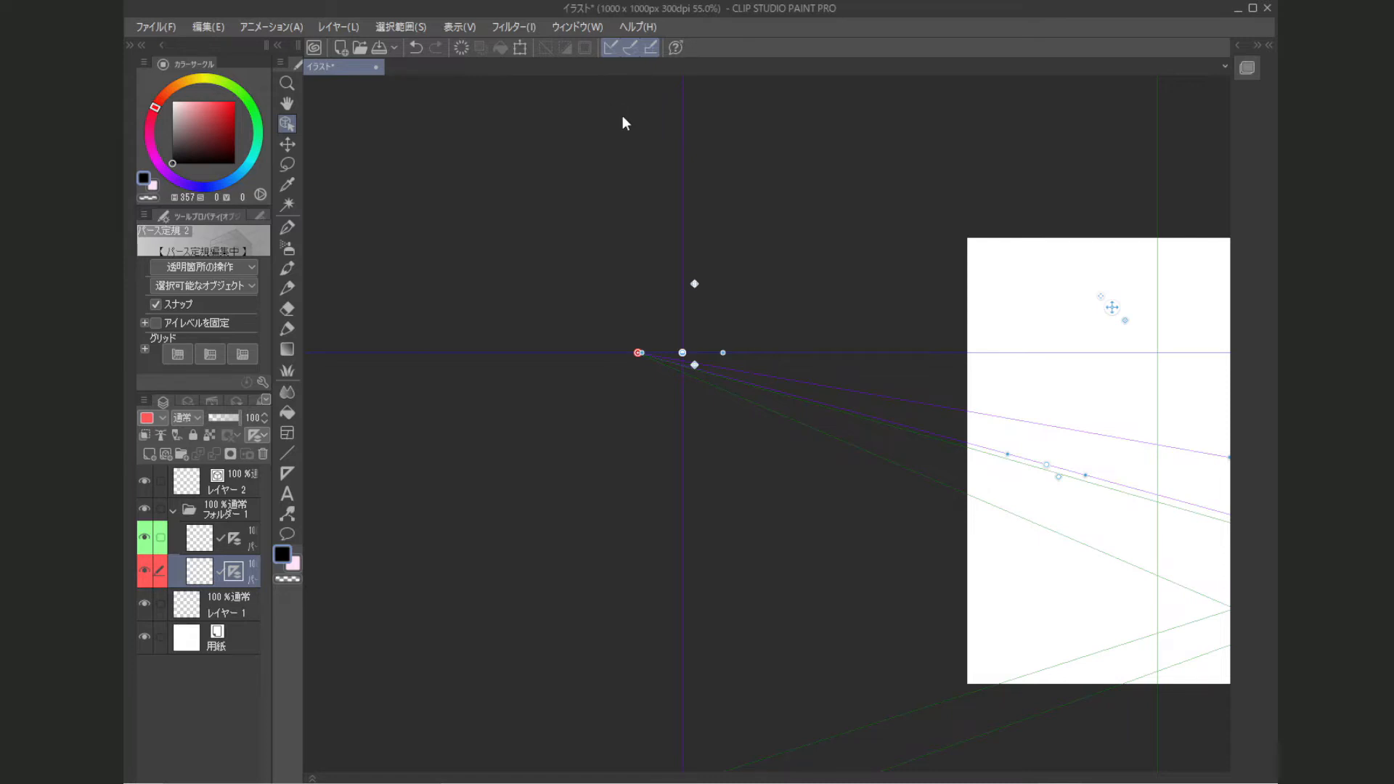
# Step: Nudge the red ruler's vanishing point straight up from the horizon to a position well above the canvas's upper edge
pyautogui.moveTo(641, 424); pyautogui.dragTo(622, 398)
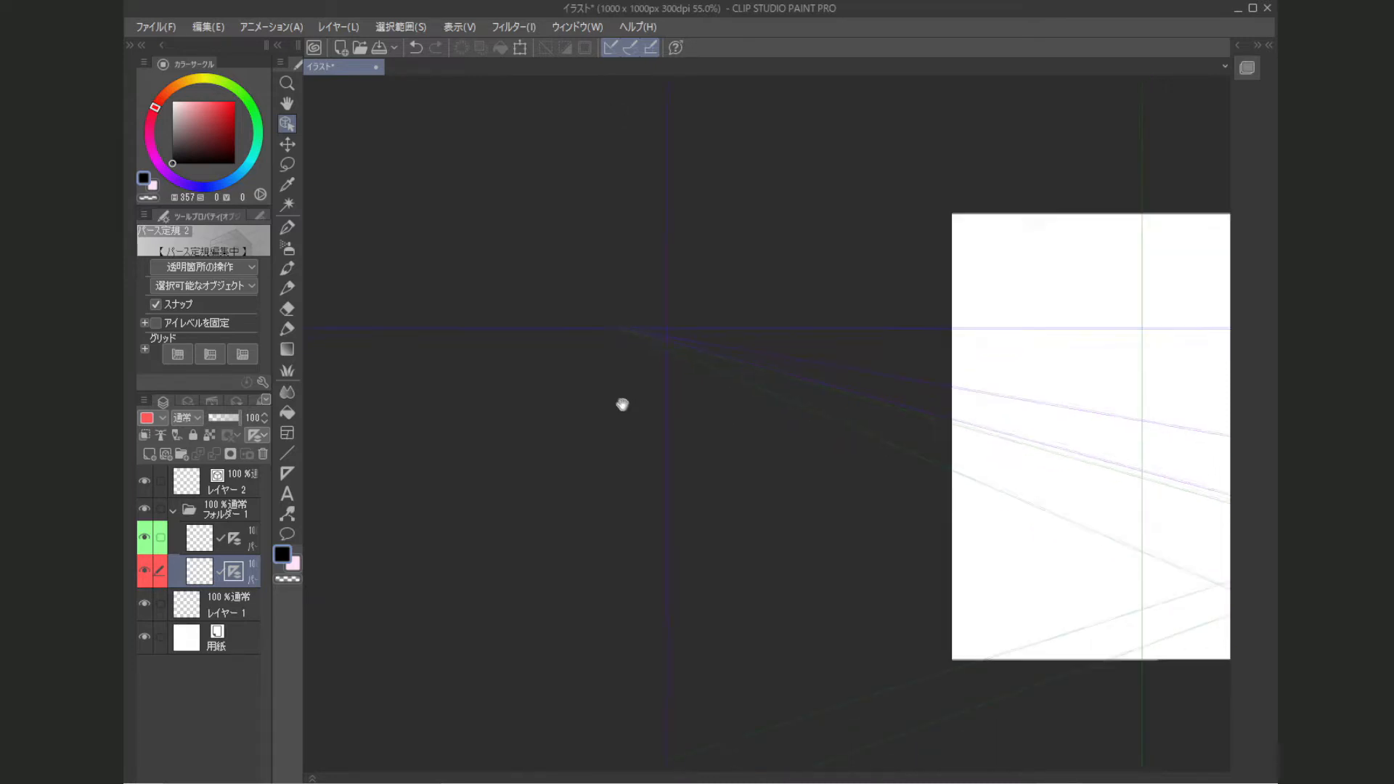
pyautogui.scroll(3, 609, 403)
pyautogui.moveTo(660, 452); pyautogui.dragTo(750, 473)
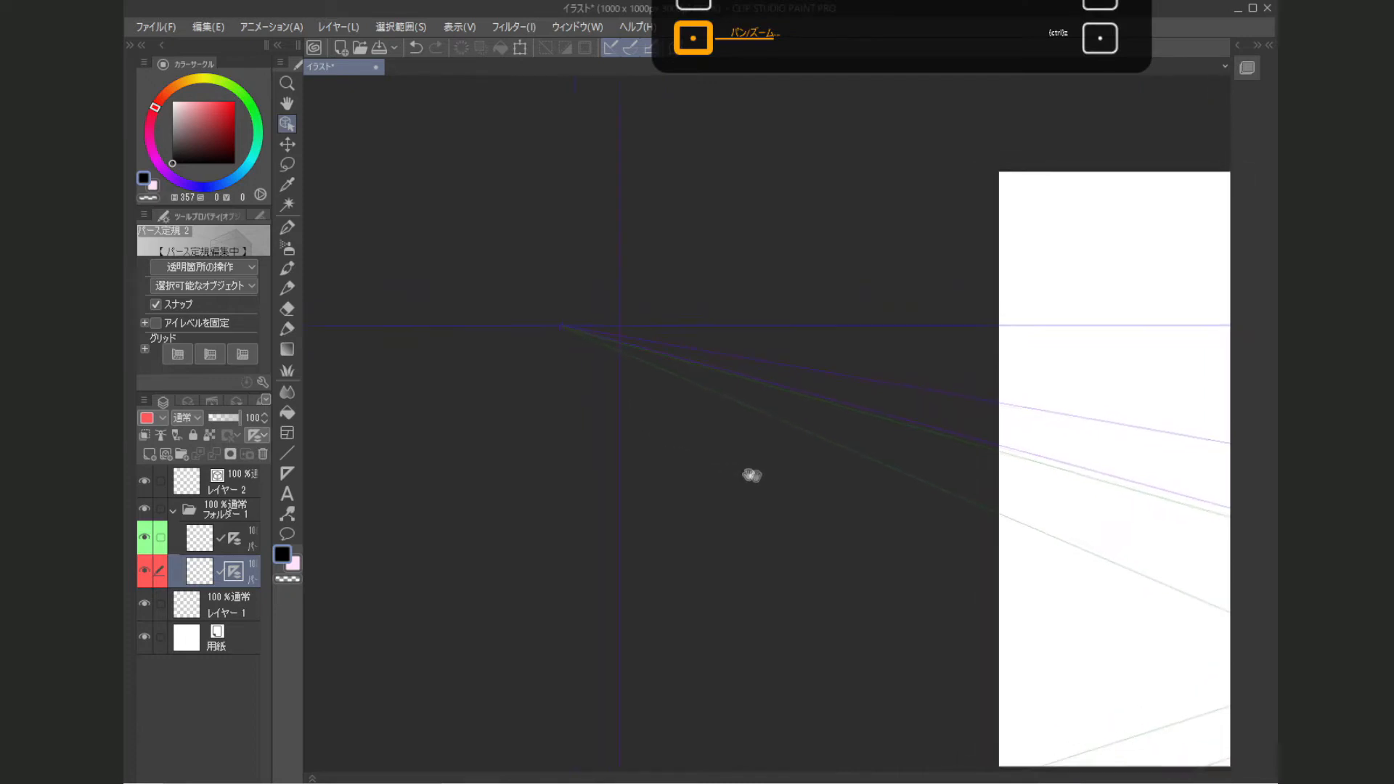
pyautogui.press('Up')
pyautogui.press('Up')
pyautogui.press('Up')
pyautogui.press('Up')
pyautogui.press('Up')
pyautogui.press('Up')
pyautogui.press('Up')
pyautogui.press('Up')
pyautogui.press('Up')
pyautogui.press('Up')
pyautogui.press('Up')
pyautogui.press('Up')
pyautogui.press('Up')
pyautogui.press('Up')
pyautogui.press('Up')
pyautogui.press('Up')
pyautogui.press('Up')
pyautogui.press('Up')
pyautogui.press('Up')
pyautogui.press('Up')
pyautogui.press('Up')
pyautogui.press('Up')
pyautogui.press('Up')
pyautogui.press('Up')
pyautogui.press('Up')
pyautogui.press('Up')
pyautogui.press('Up')
pyautogui.press('Up')
pyautogui.press('Up')
pyautogui.press('Up')
pyautogui.press('Up')
pyautogui.press('Up')
pyautogui.press('Up')
pyautogui.press('Up')
pyautogui.press('Up')
pyautogui.press('Up')
pyautogui.press('Up')
pyautogui.press('Up')
pyautogui.press('Up')
pyautogui.press('Up')
pyautogui.press('Up')
pyautogui.press('Up')
pyautogui.press('Up')
pyautogui.press('Up')
pyautogui.press('Up')
pyautogui.press('Up')
pyautogui.press('Up')
pyautogui.press('Up')
pyautogui.press('Up')
pyautogui.press('Up')
pyautogui.press('Up')
pyautogui.press('Up')
pyautogui.press('Up')
pyautogui.press('Up')
pyautogui.press('Up')
pyautogui.press('Up')
pyautogui.press('Up')
pyautogui.press('Up')
pyautogui.press('Up')
pyautogui.press('Up')
pyautogui.press('Up')
pyautogui.press('Up')
pyautogui.press('Up')
pyautogui.press('Up')
pyautogui.press('Up')
pyautogui.press('Up')
pyautogui.press('Up')
pyautogui.press('Up')
pyautogui.press('Up')
pyautogui.press('Up')
pyautogui.press('Up')
pyautogui.press('Up')
pyautogui.press('Up')
pyautogui.press('Up')
pyautogui.press('Up')
pyautogui.press('Up')
pyautogui.press('Up')
pyautogui.press('Up')
pyautogui.press('Up')
pyautogui.press('Up')
pyautogui.press('Up')
pyautogui.press('Up')
pyautogui.press('Up')
pyautogui.press('Up')
pyautogui.press('Up')
pyautogui.press('Up')
pyautogui.press('Up')
pyautogui.press('Up')
pyautogui.press('Up')
pyautogui.press('Up')
pyautogui.press('Up')
pyautogui.press('Up')
pyautogui.press('Up')
pyautogui.press('Up')
pyautogui.press('Up')
pyautogui.press('Up')
pyautogui.press('Up')
pyautogui.press('Up')
pyautogui.press('Up')
pyautogui.press('Up')
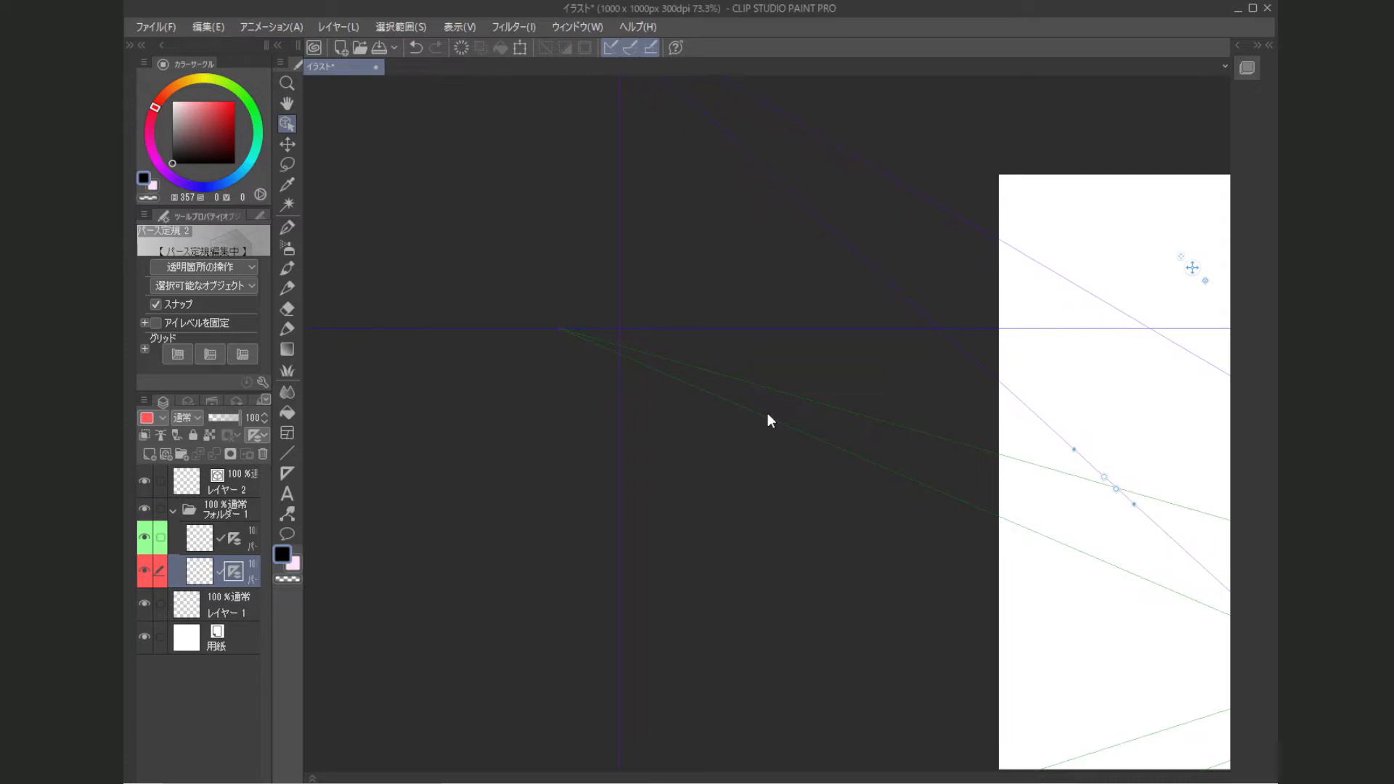
pyautogui.scroll(-2, 768, 413)
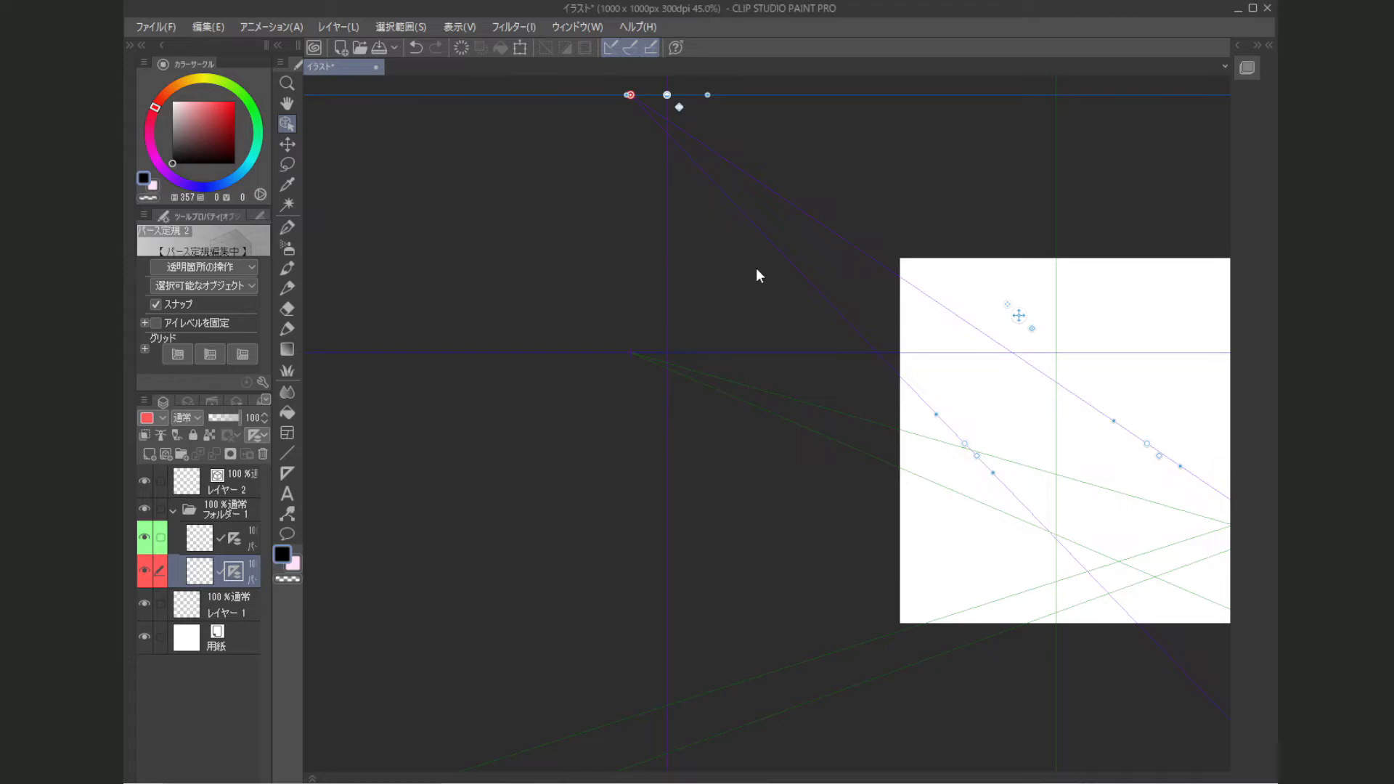
# Step: Raise the red one-point ruler's vanishing point still further above the canvas with small vertical nudges
pyautogui.press('Up')
pyautogui.press('Up')
pyautogui.press('Up')
pyautogui.press('Up')
pyautogui.press('Up')
pyautogui.press('Up')
pyautogui.press('Up')
pyautogui.press('Up')
pyautogui.press('Up')
pyautogui.press('Up')
pyautogui.press('Up')
pyautogui.press('Up')
pyautogui.press('Up')
pyautogui.press('Up')
pyautogui.press('Up')
pyautogui.press('Up')
pyautogui.press('Up')
pyautogui.press('Up')
pyautogui.press('Up')
pyautogui.press('Up')
pyautogui.press('Up')
pyautogui.press('Up')
pyautogui.press('Up')
pyautogui.press('Up')
pyautogui.press('Up')
pyautogui.press('Up')
pyautogui.press('Up')
pyautogui.press('Up')
pyautogui.press('Up')
pyautogui.press('Up')
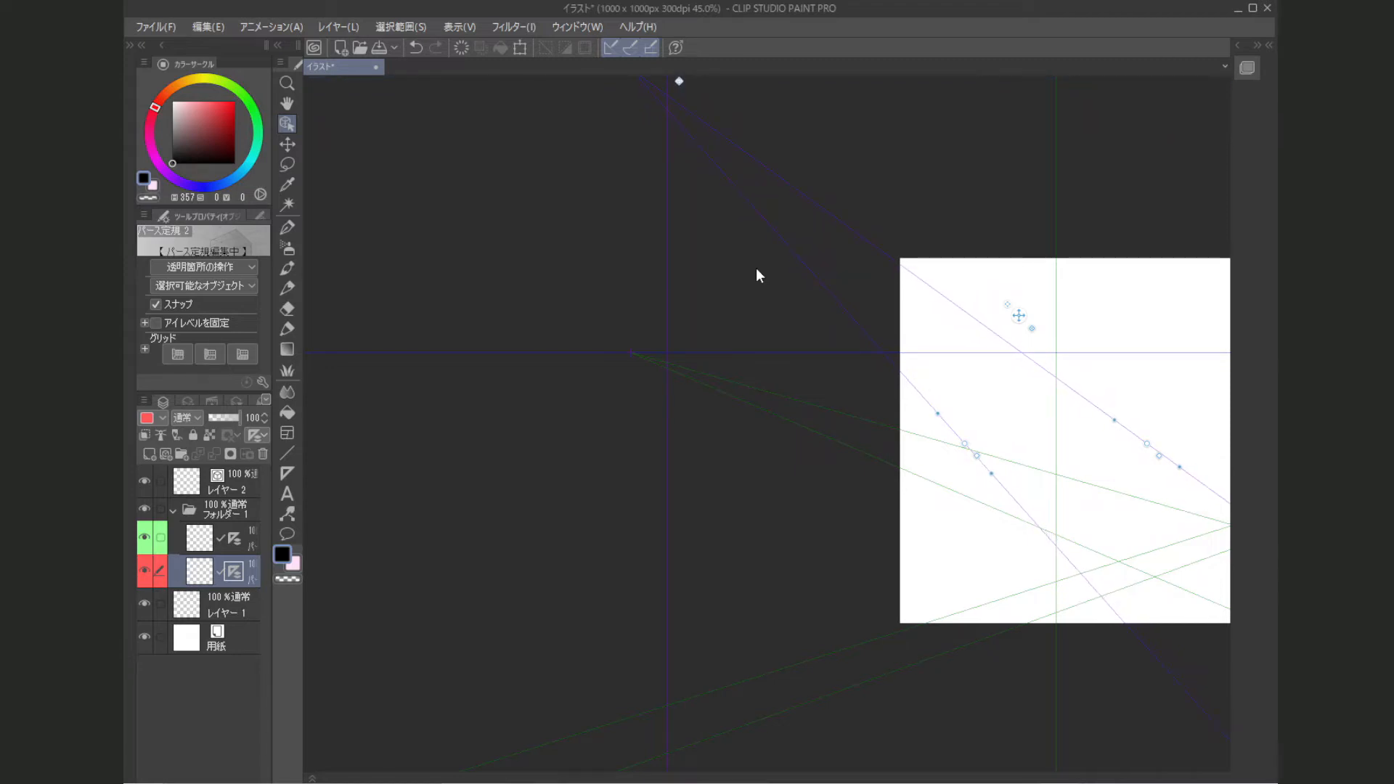
# Step: Reposition the red ruler's two guide lines across the canvas by shifting each one's handle slightly
pyautogui.moveTo(795, 233); pyautogui.dragTo(775, 308)
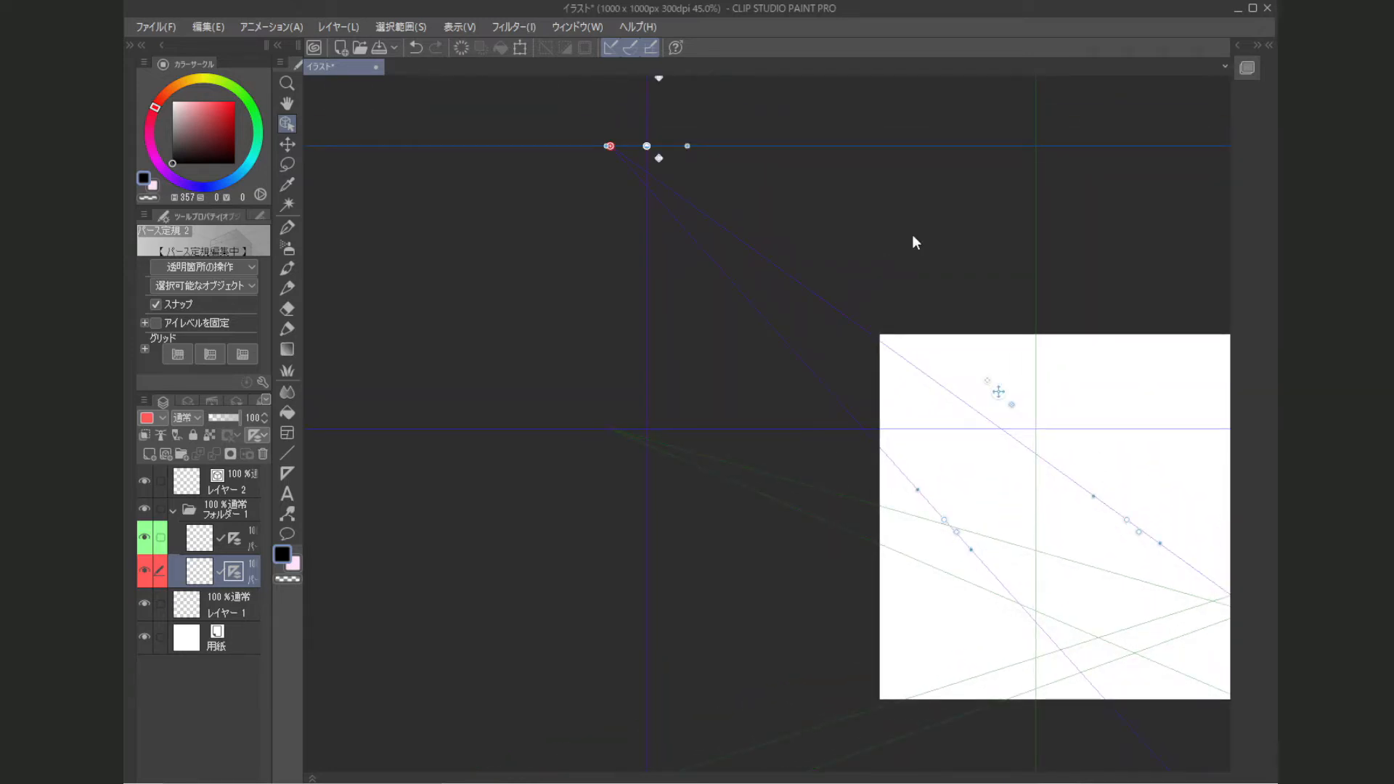
pyautogui.press('space')
pyautogui.moveTo(858, 568); pyautogui.dragTo(754, 560)
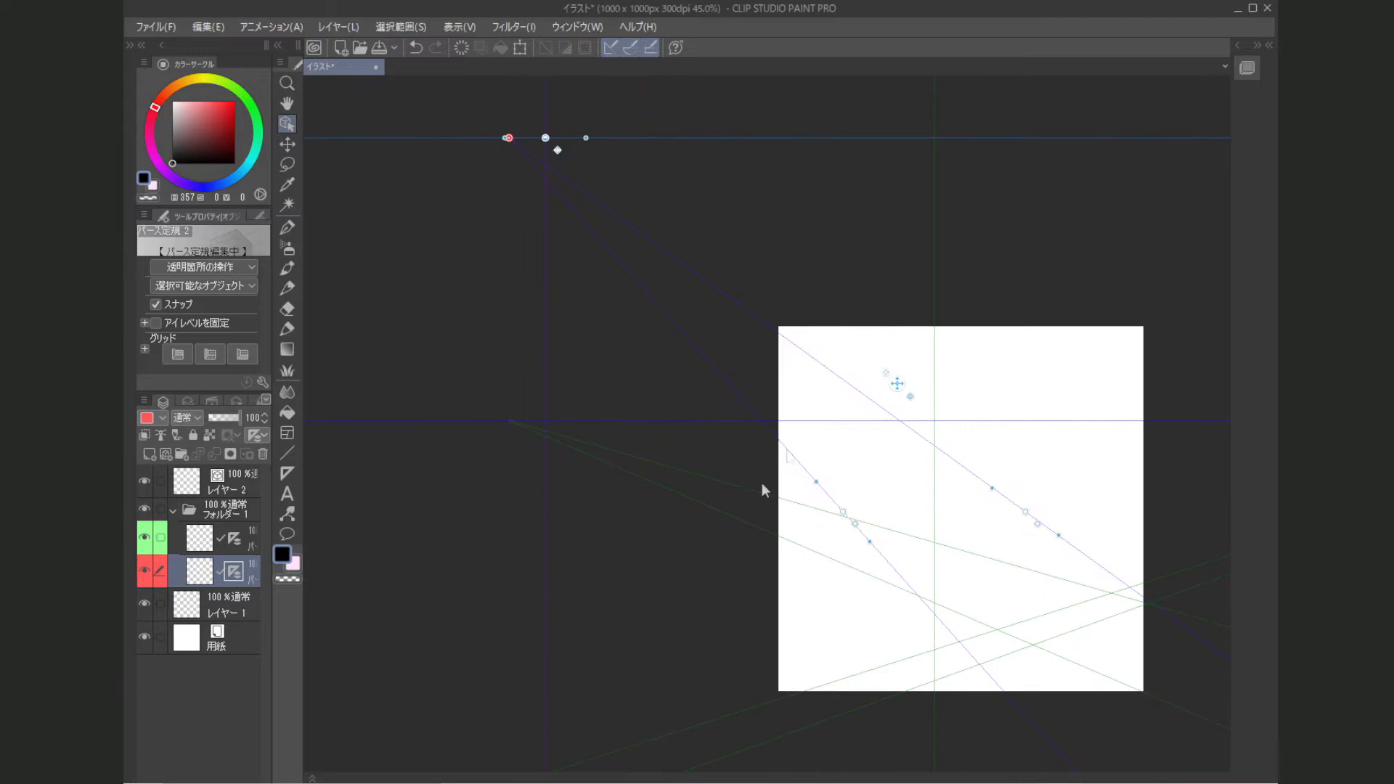
pyautogui.moveTo(927, 545); pyautogui.dragTo(924, 525)
pyautogui.scroll(3, 930, 550)
pyautogui.press('space')
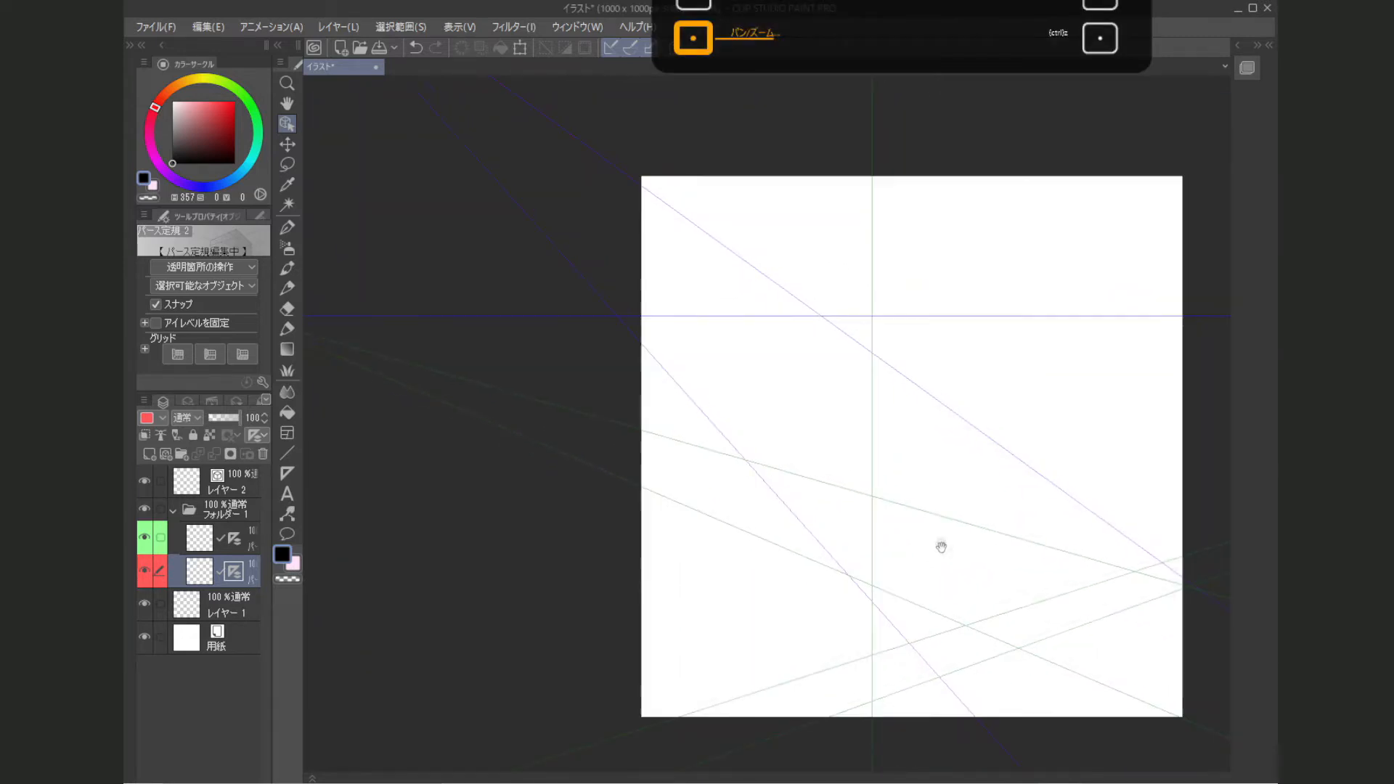
pyautogui.moveTo(740, 454); pyautogui.dragTo(790, 439)
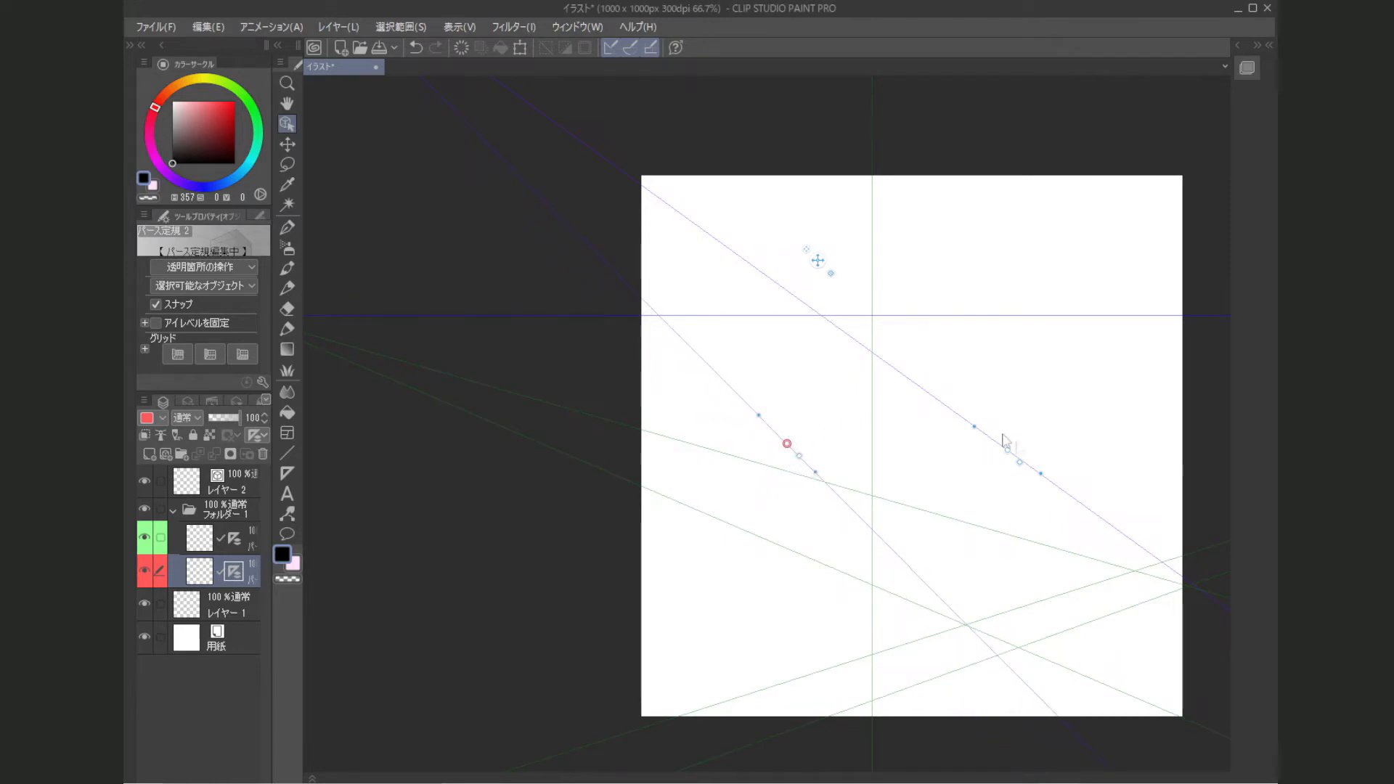
pyautogui.moveTo(1009, 451); pyautogui.dragTo(998, 468)
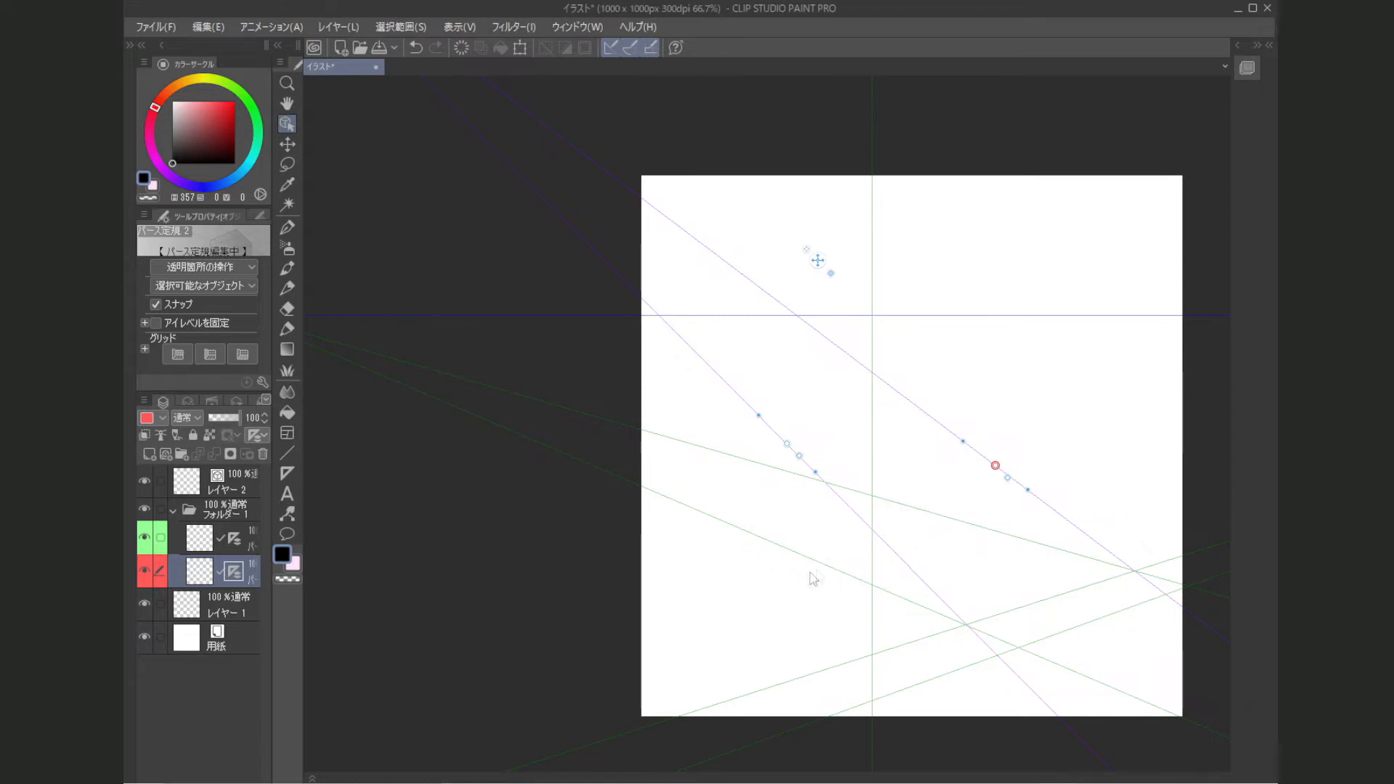
# Step: Try to nudge the red ruler's right-hand guide line upward, and undo the nudges
pyautogui.scroll(-2, 756, 532)
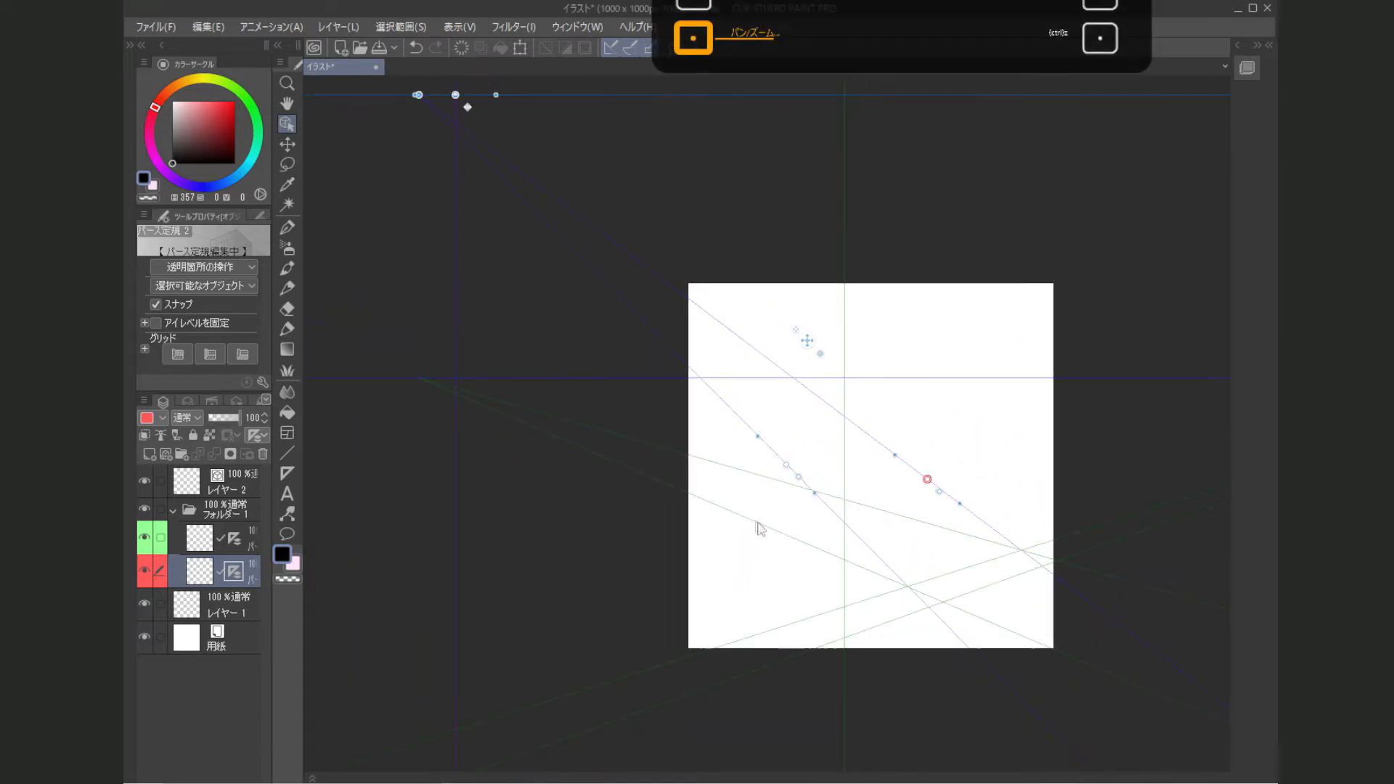
pyautogui.press('Up')
pyautogui.press('Up')
pyautogui.press('Up')
pyautogui.press('Up')
pyautogui.press('Up')
pyautogui.press('Up')
pyautogui.press('Up')
pyautogui.press('Up')
pyautogui.press('Up')
pyautogui.press('Up')
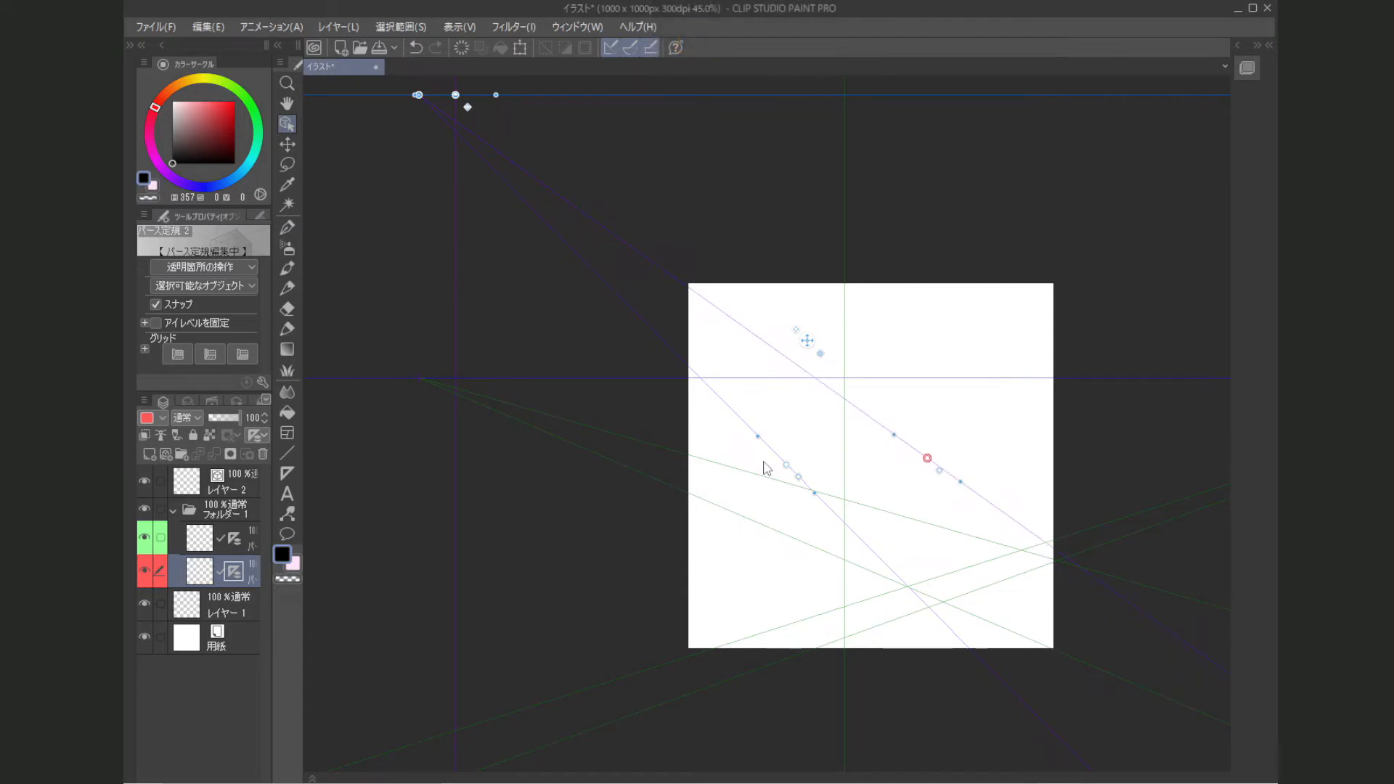
pyautogui.hotkey('ctrl', 'z')
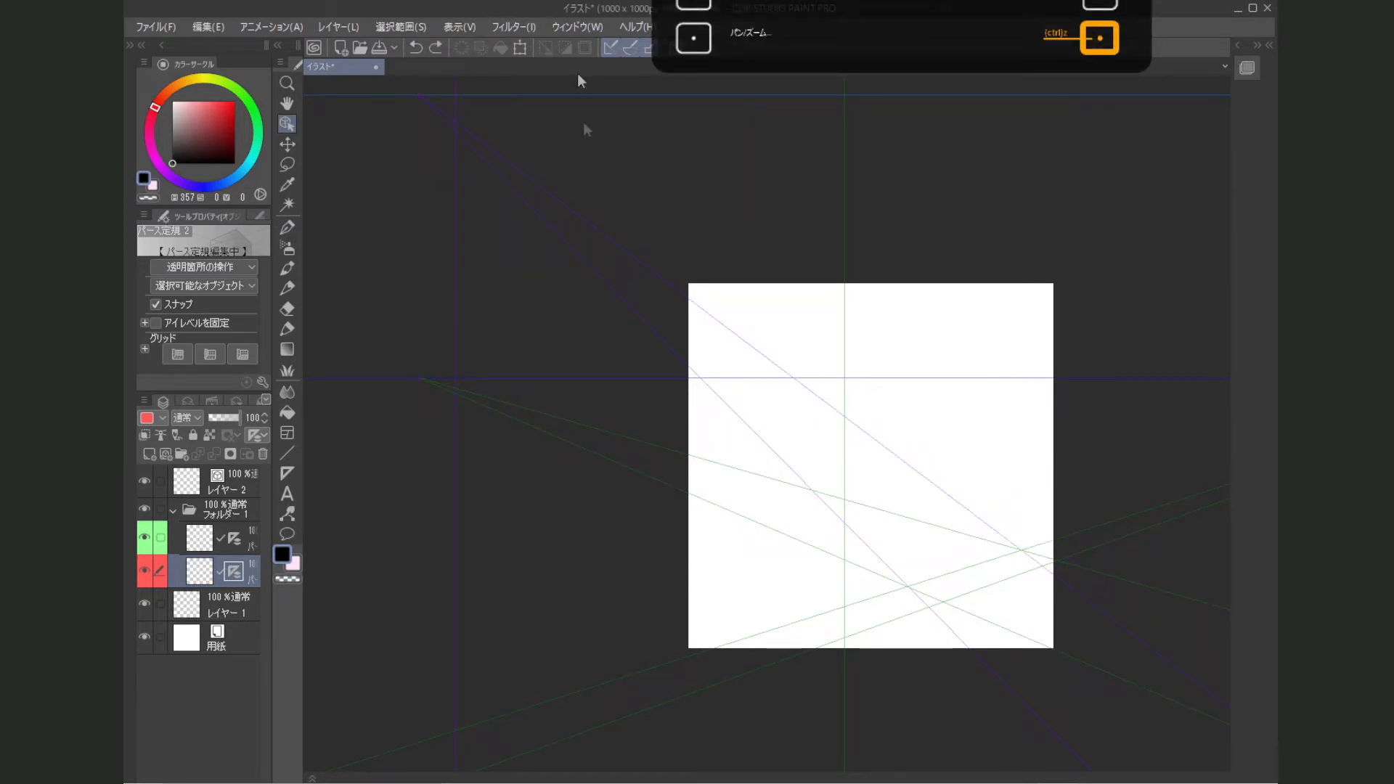
# Step: Try to pull the handle of the red ruler's right-hand guide straight up, and undo that move
pyautogui.moveTo(393, 162); pyautogui.dragTo(433, 203)
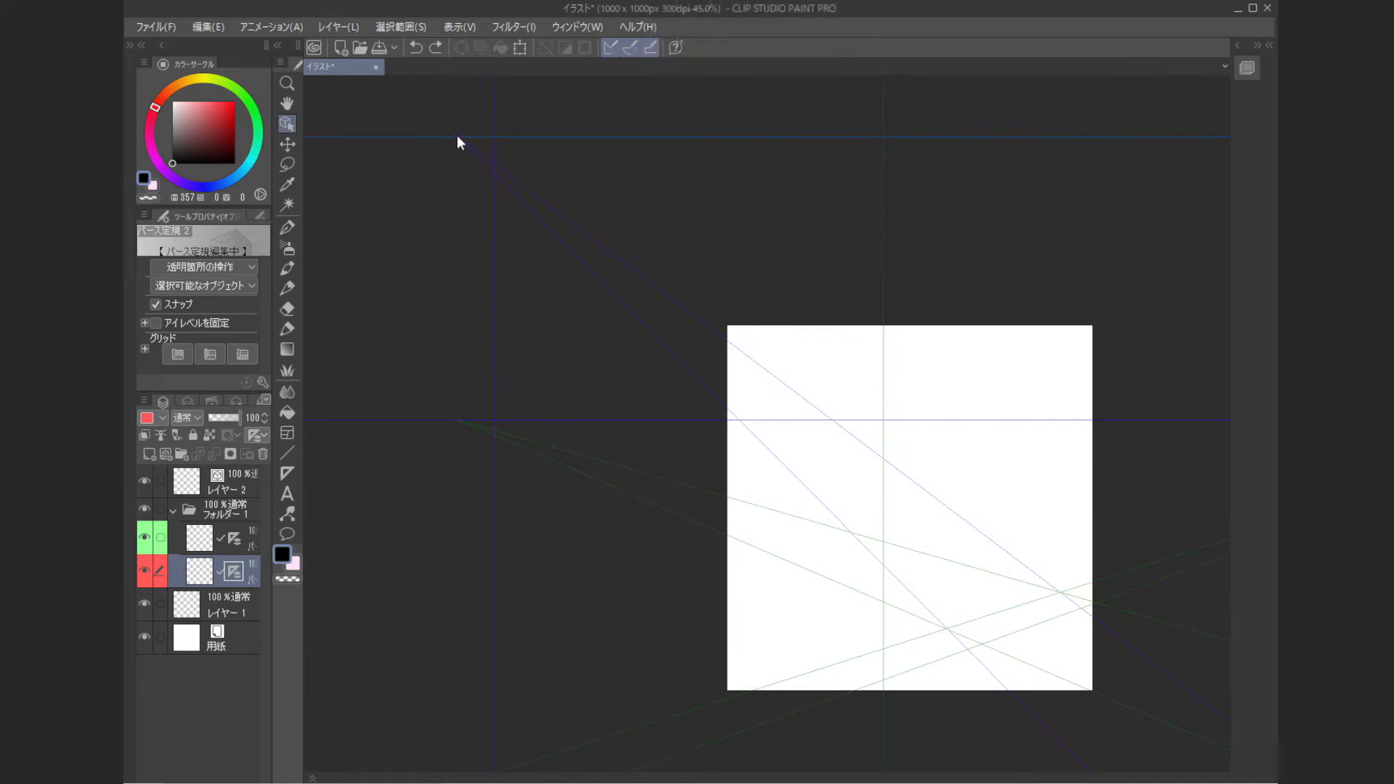
pyautogui.click(459, 137)
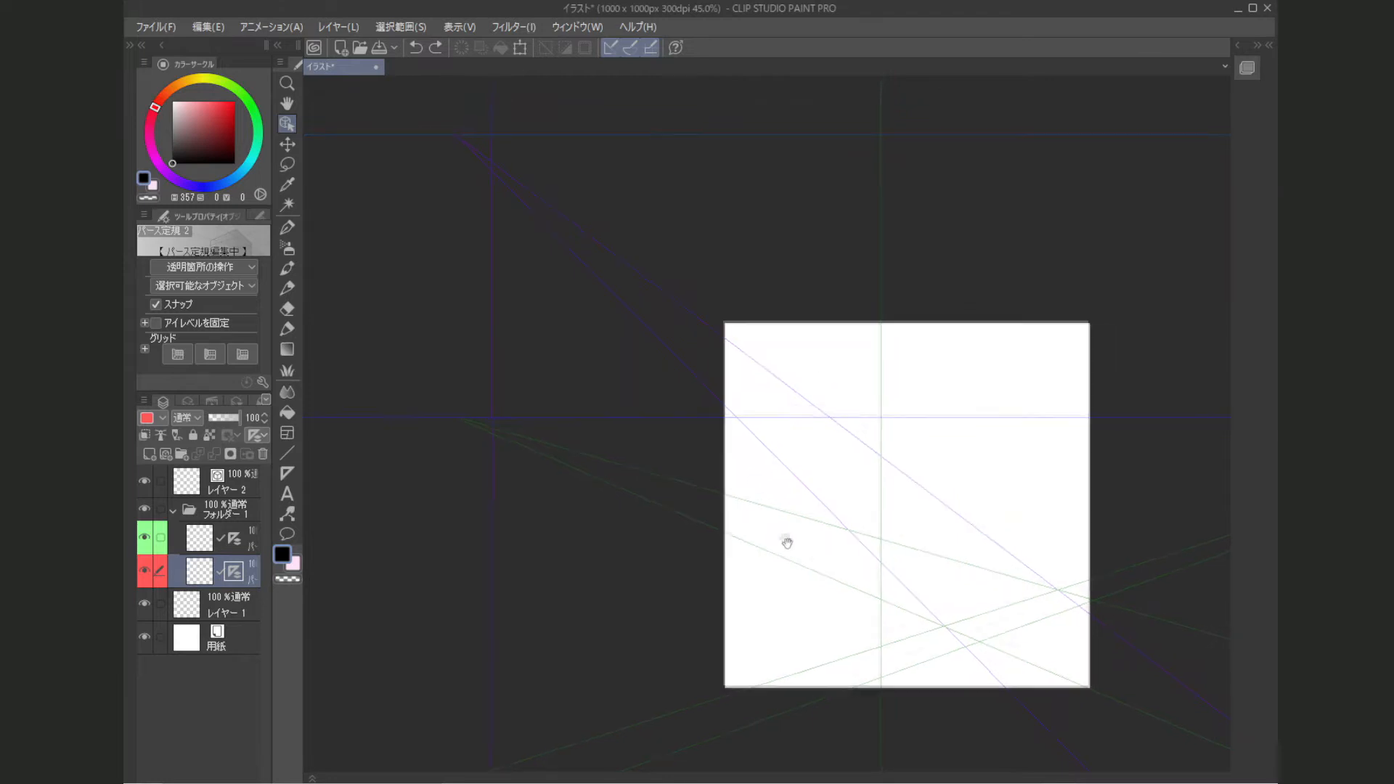
pyautogui.moveTo(787, 544); pyautogui.dragTo(779, 463)
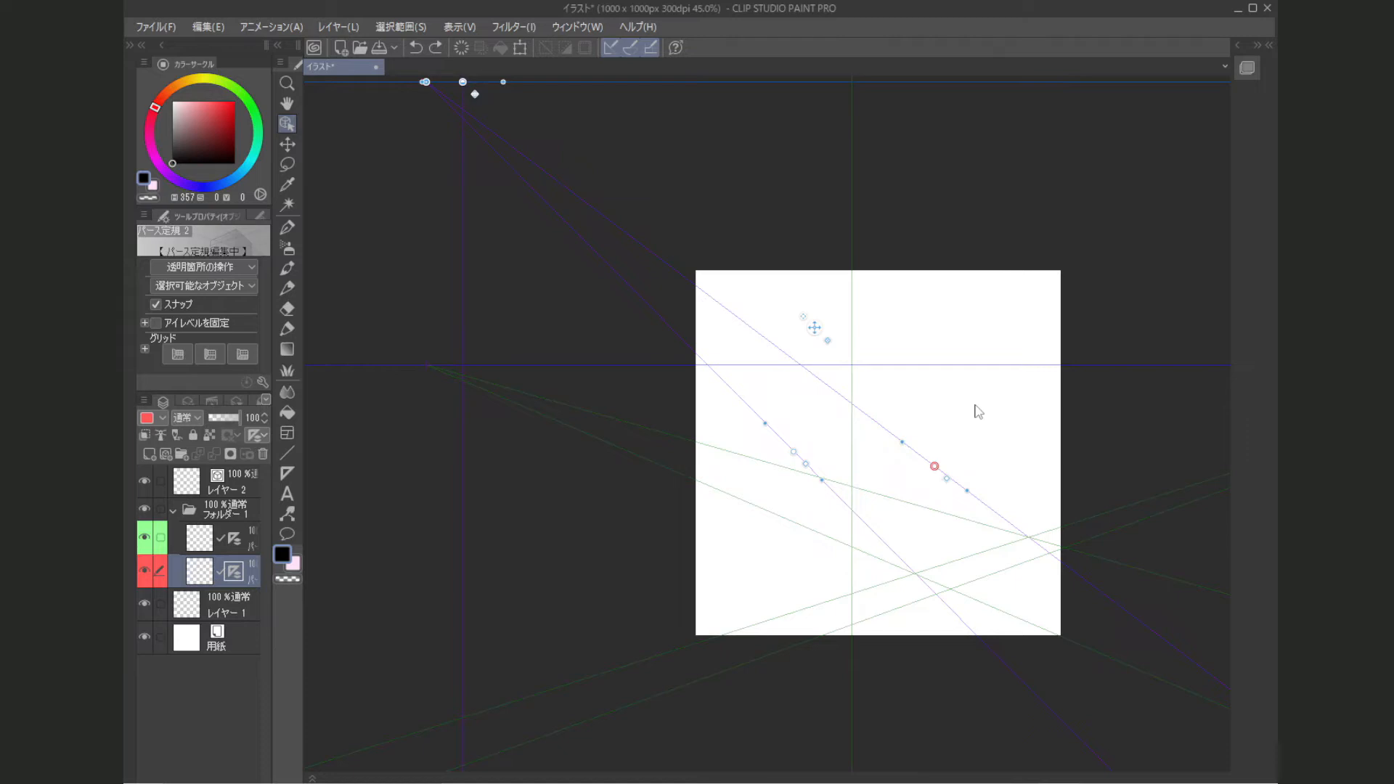
pyautogui.moveTo(934, 466); pyautogui.dragTo(935, 415)
pyautogui.hotkey('ctrl', 'z')
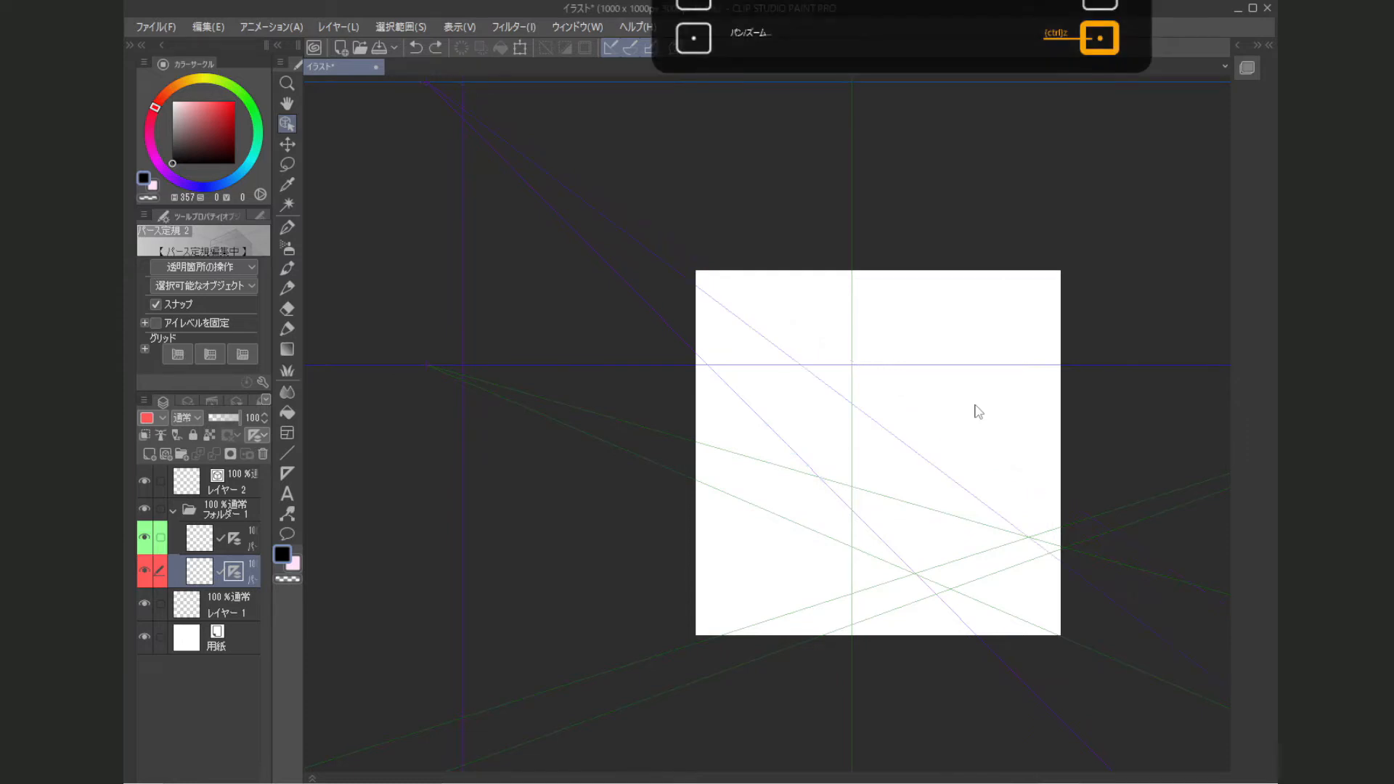
# Step: Select the red ruler's vanishing point and raise the ruler's eye level further above the canvas
pyautogui.moveTo(421, 143); pyautogui.dragTo(443, 229)
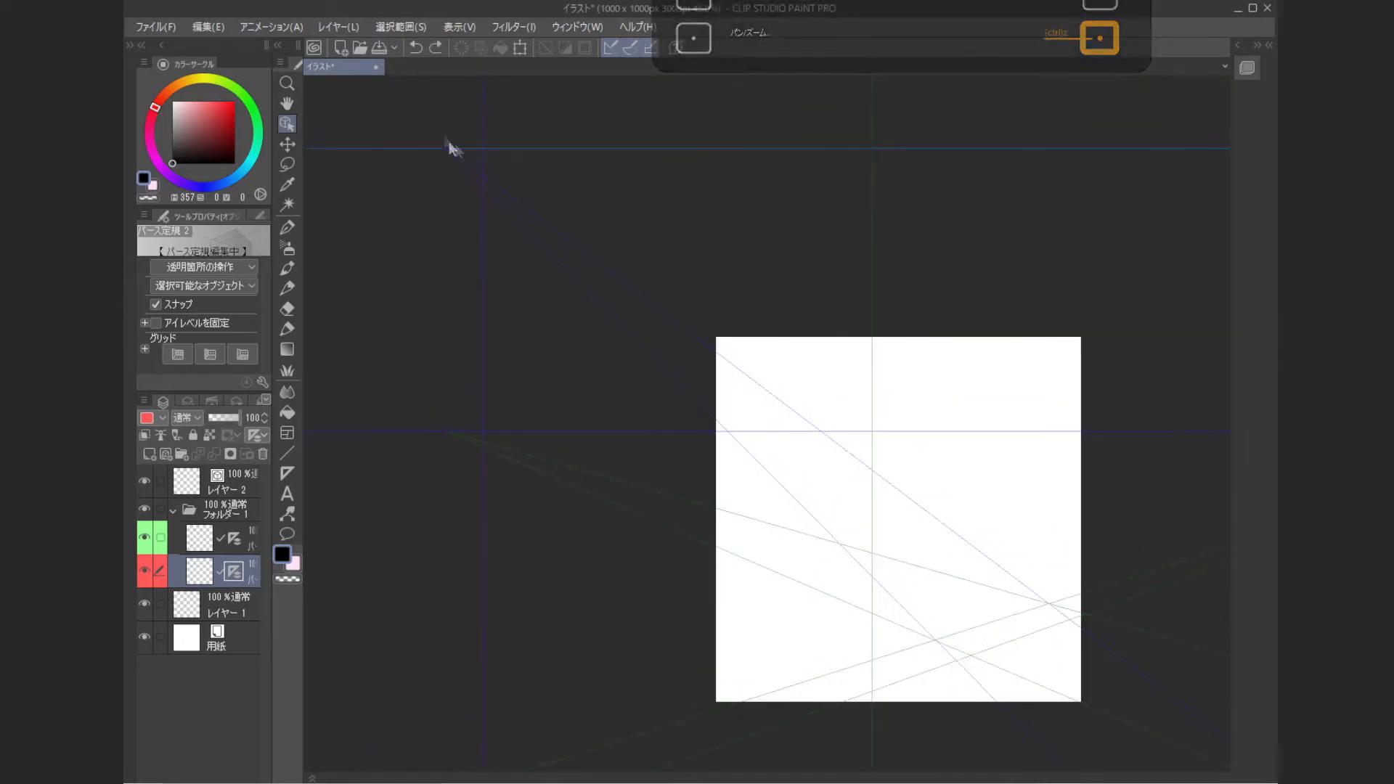
pyautogui.click(447, 148)
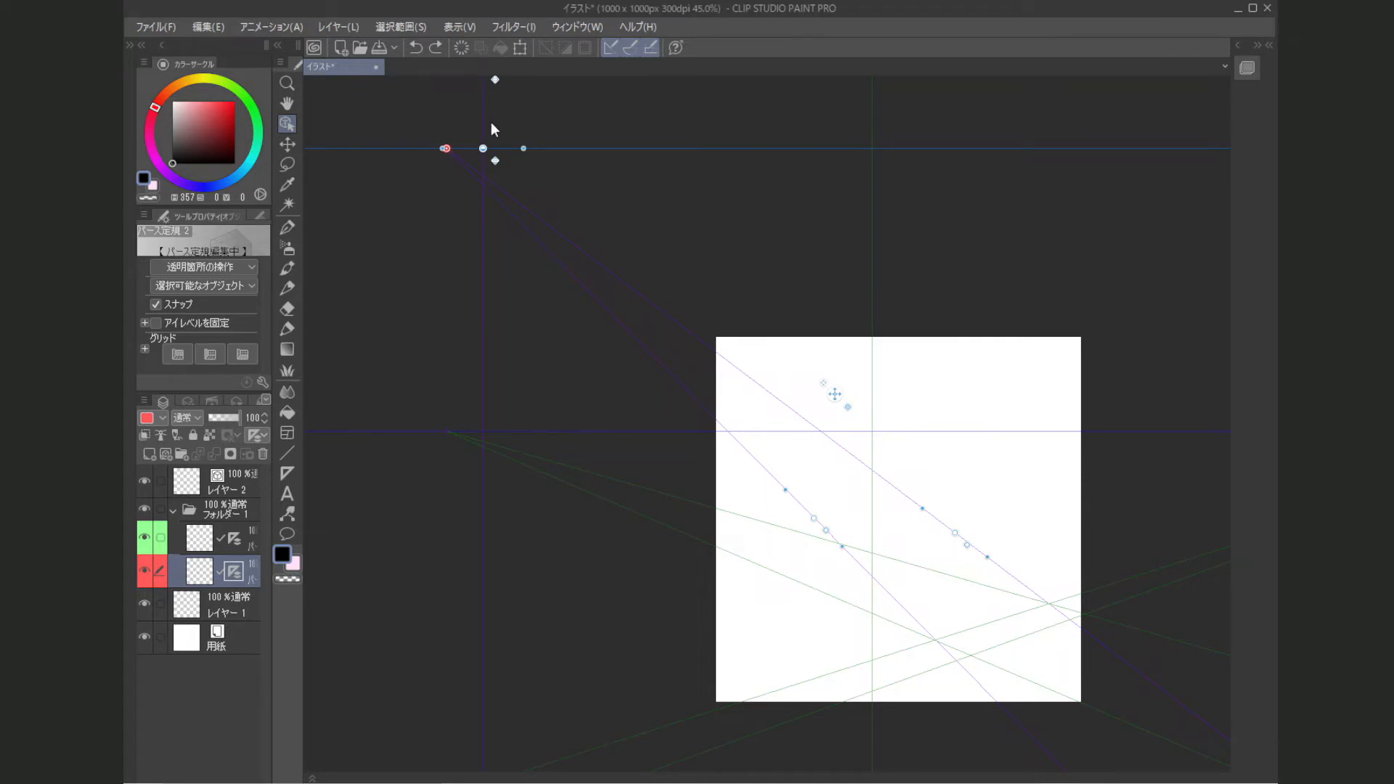
pyautogui.moveTo(488, 147); pyautogui.dragTo(492, 92)
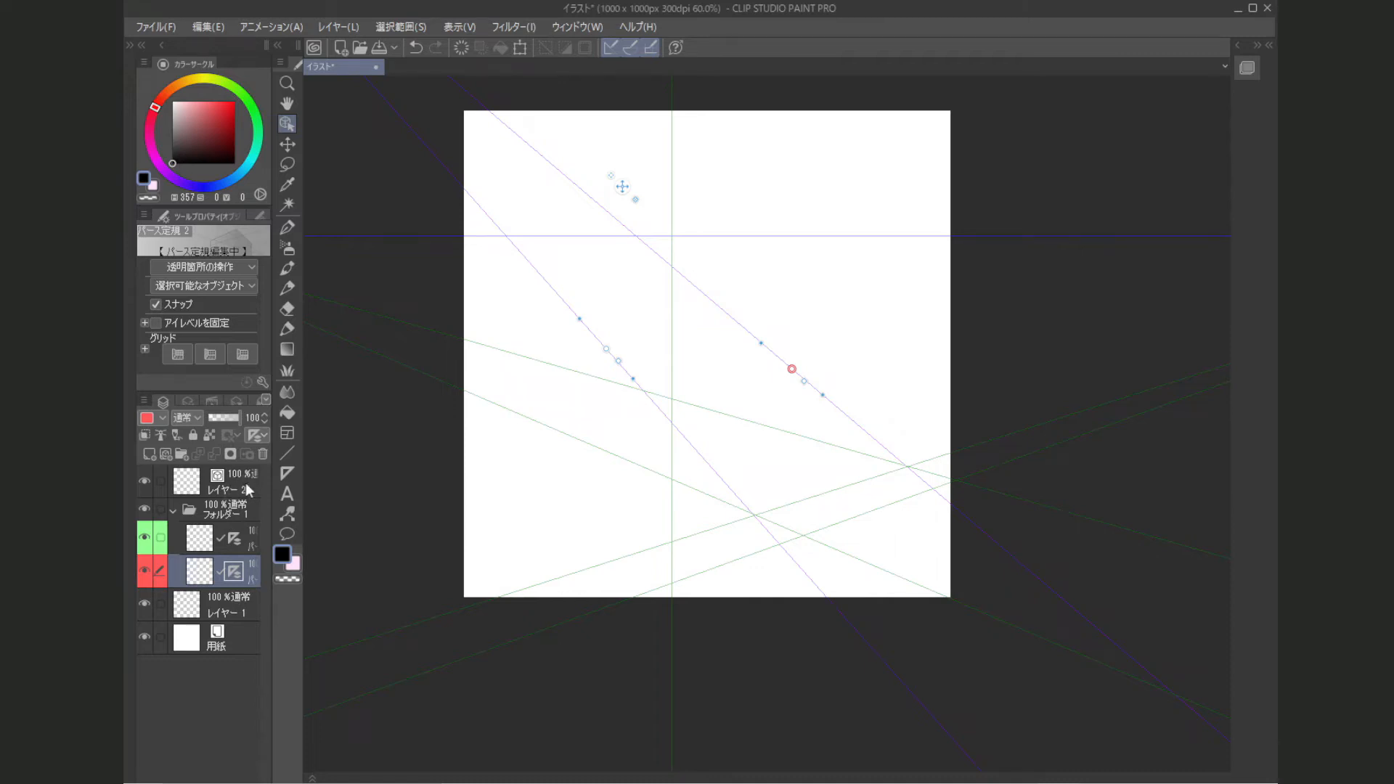
# Step: On レイヤー 2, draw two pure red straight lines along the red ruler's guides, from below the horizon to the canvas edges
pyautogui.click(241, 478)
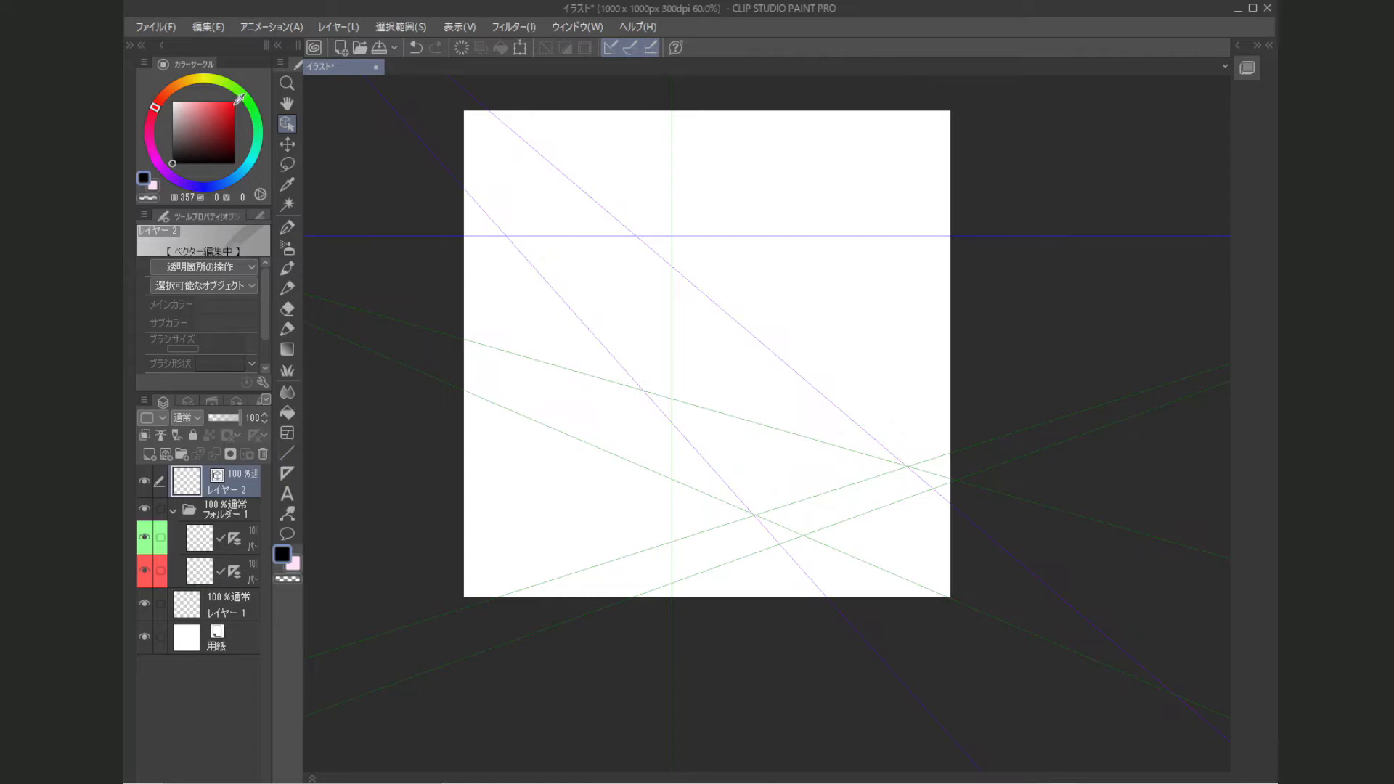
pyautogui.click(288, 453)
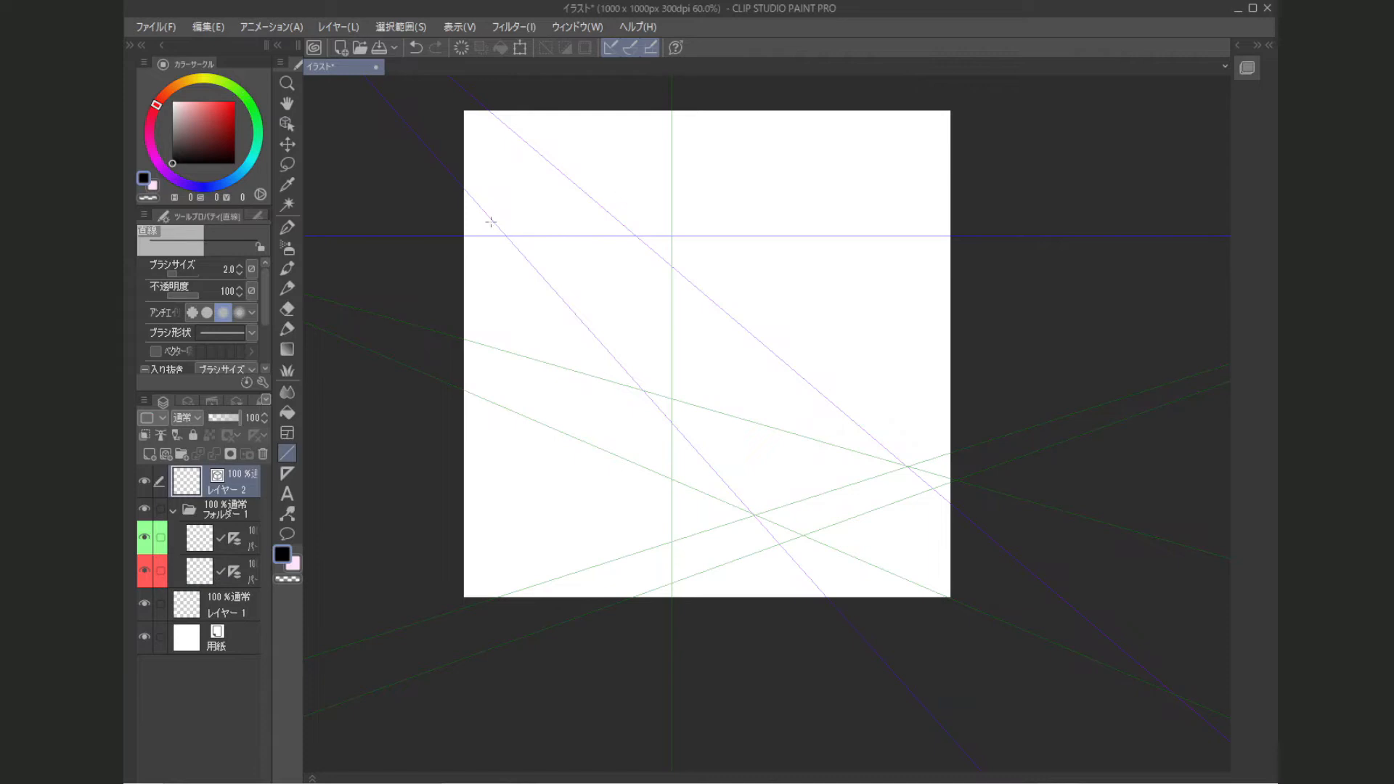
pyautogui.click(235, 101)
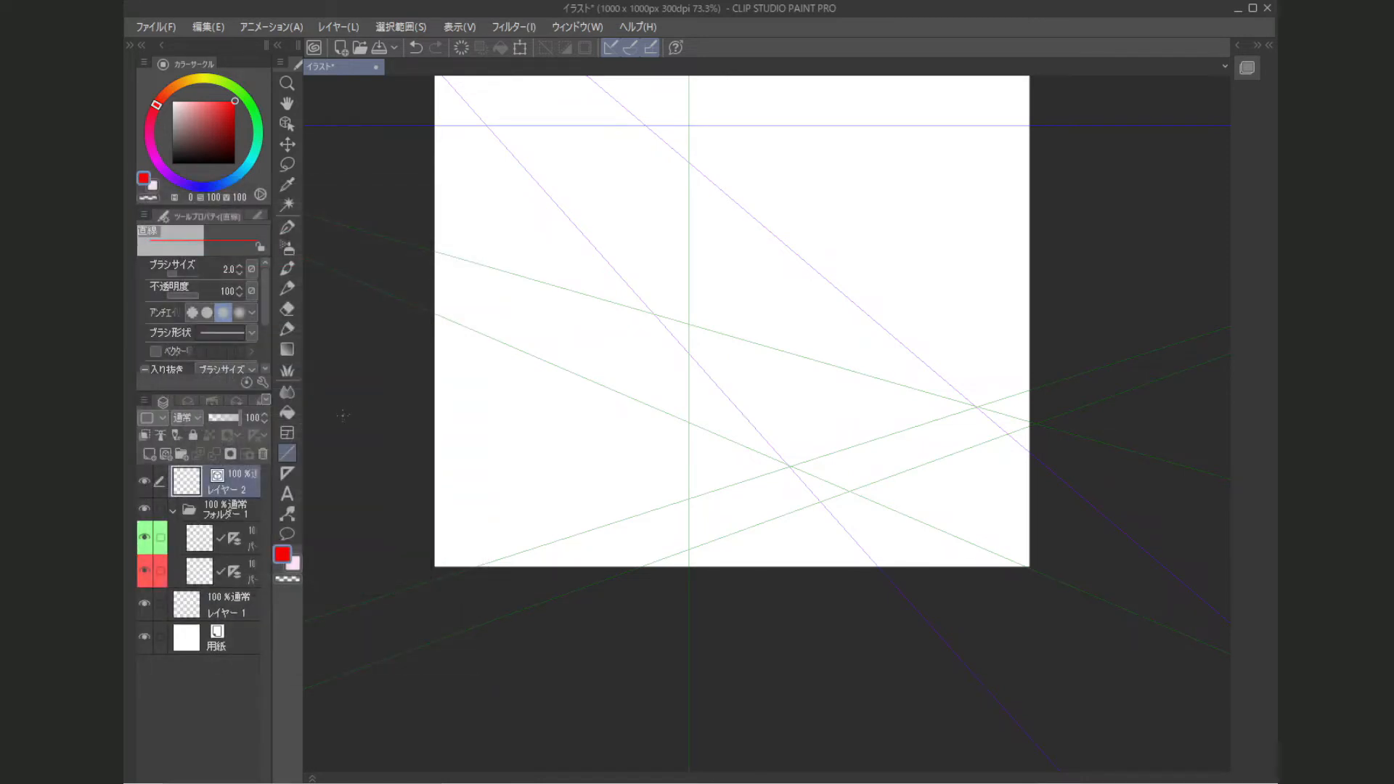
pyautogui.press('F7')
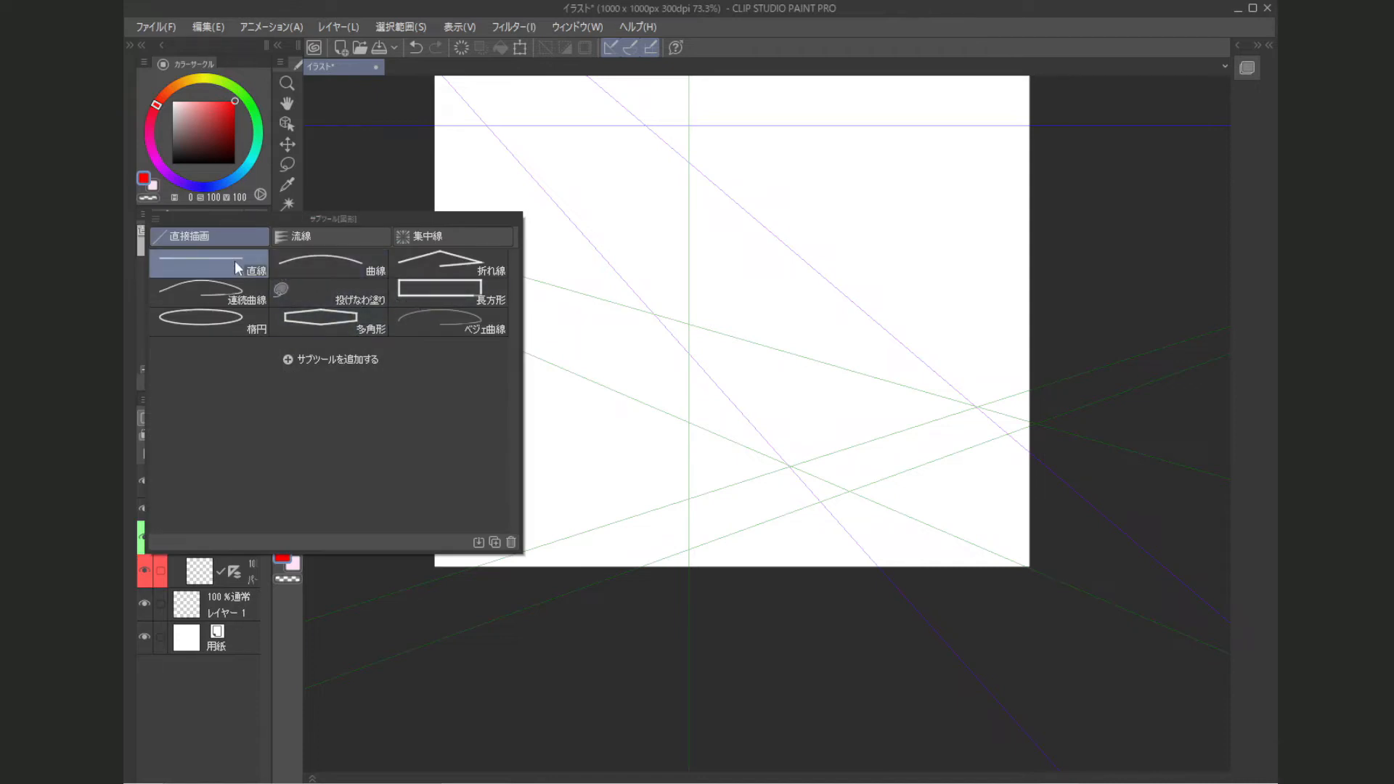
pyautogui.moveTo(484, 196); pyautogui.dragTo(828, 585)
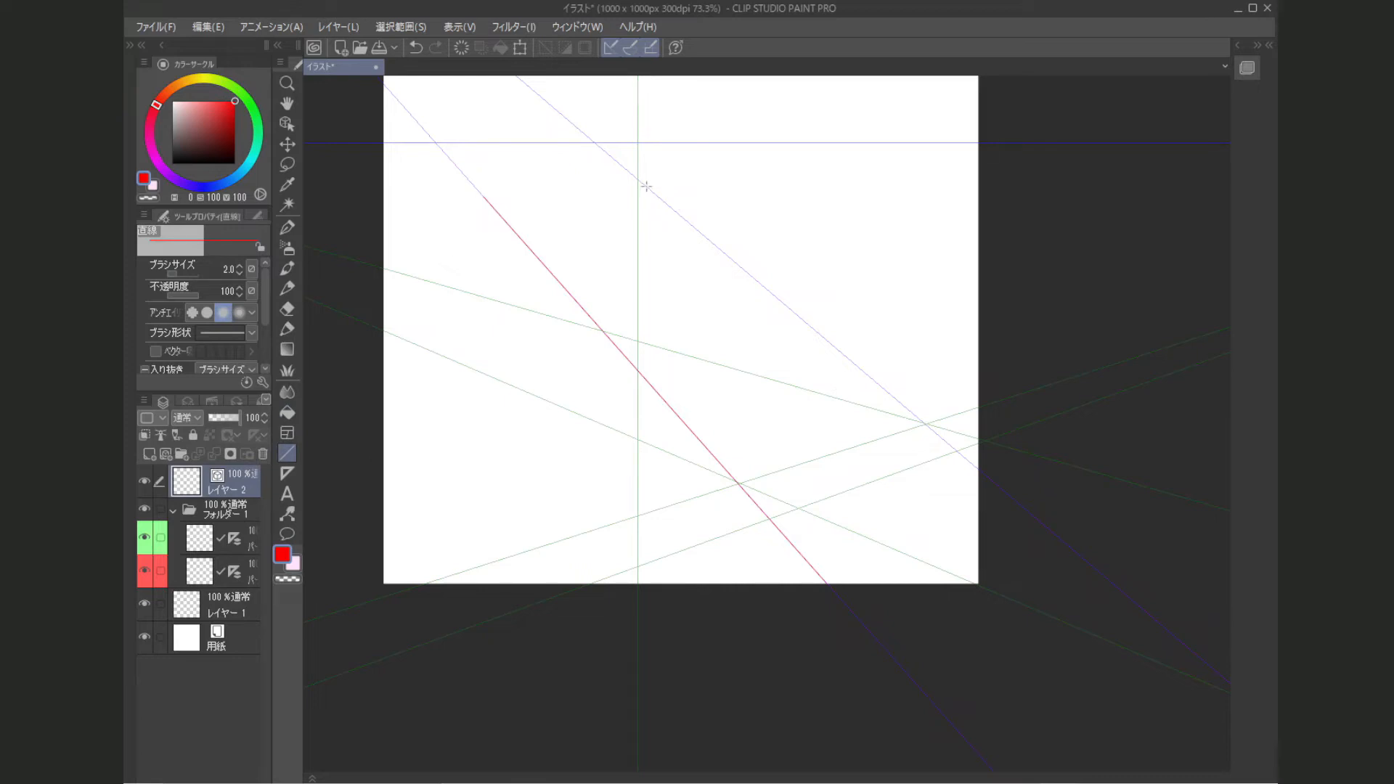
pyautogui.moveTo(669, 207); pyautogui.dragTo(978, 468)
# Step: Hide the red layer holding the one-point perspective ruler
pyautogui.moveTo(702, 433)
pyautogui.mouseDown()
pyautogui.moveTo(640, 403)
pyautogui.moveTo(678, 439)
pyautogui.mouseUp()
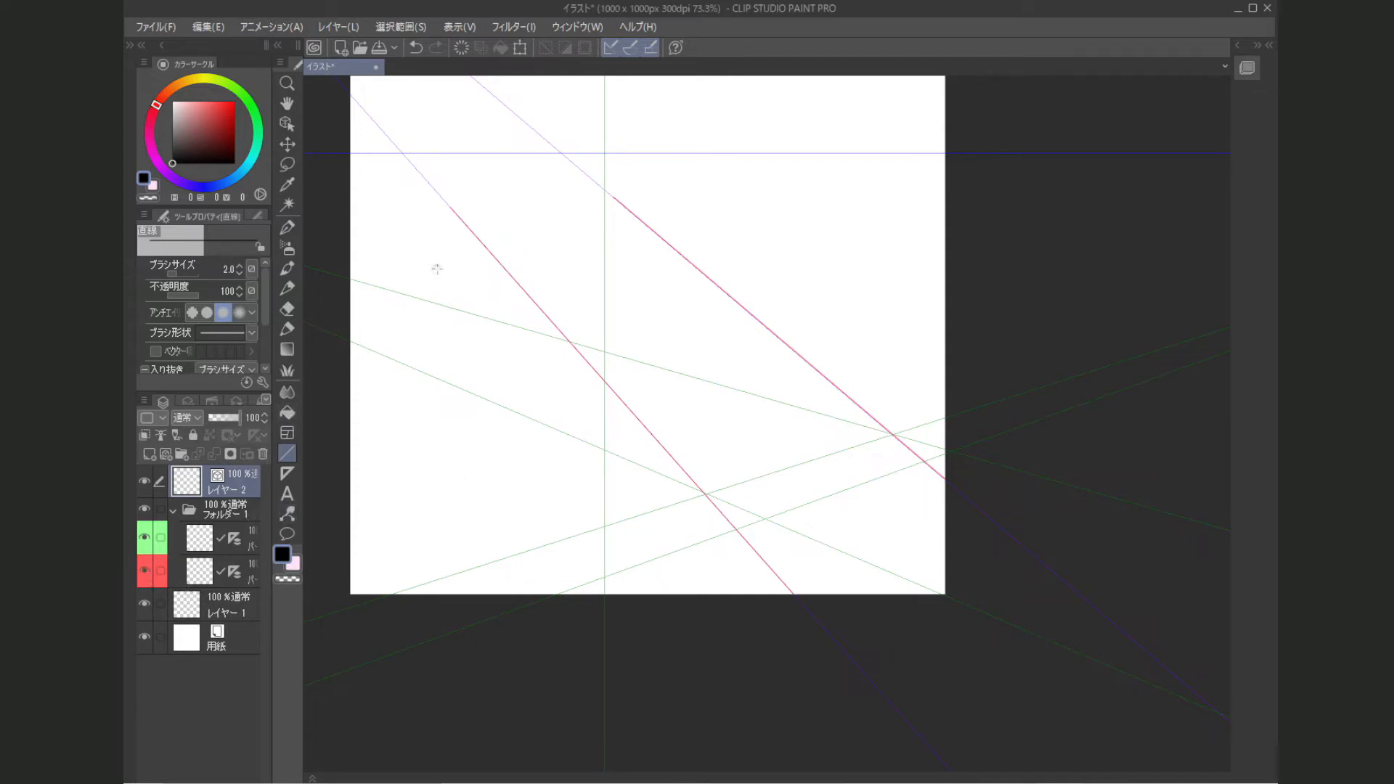
pyautogui.moveTo(424, 286); pyautogui.dragTo(501, 330)
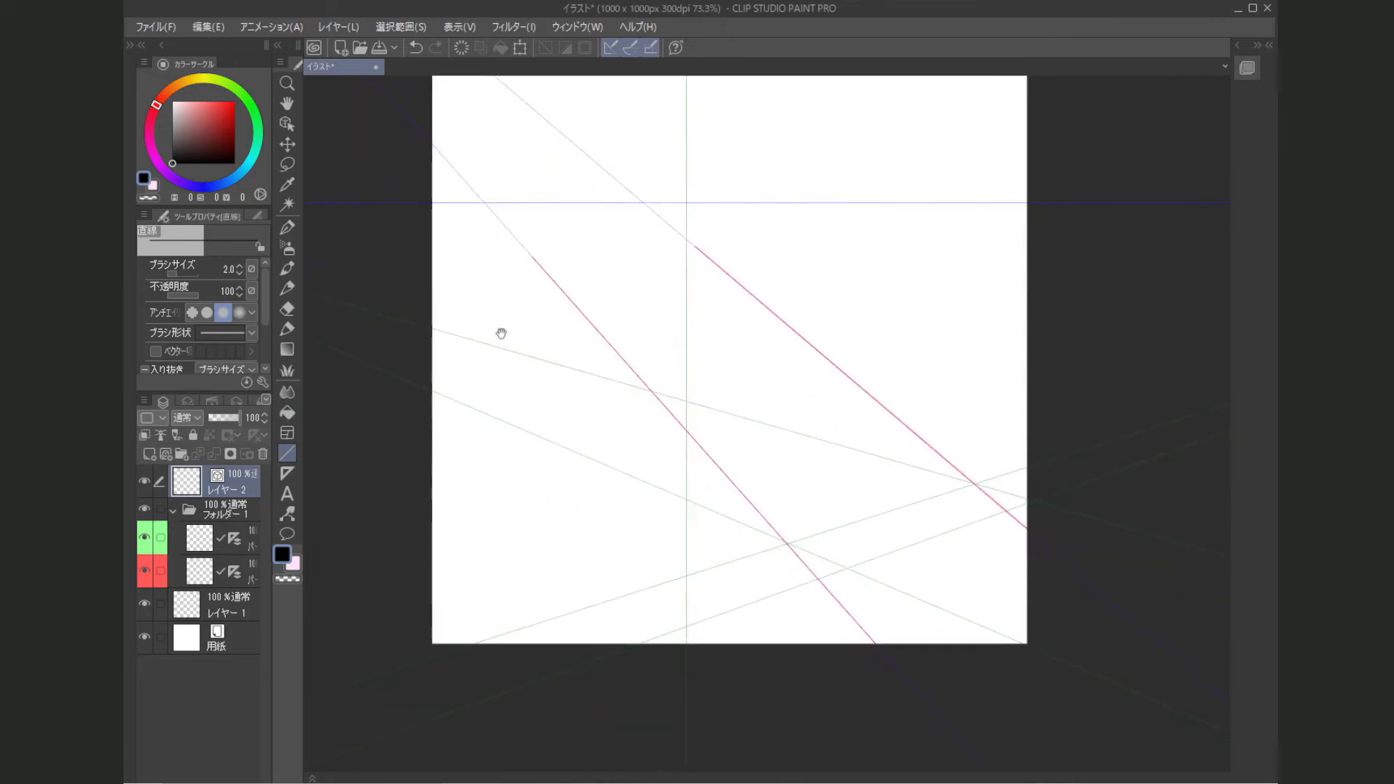
pyautogui.click(145, 570)
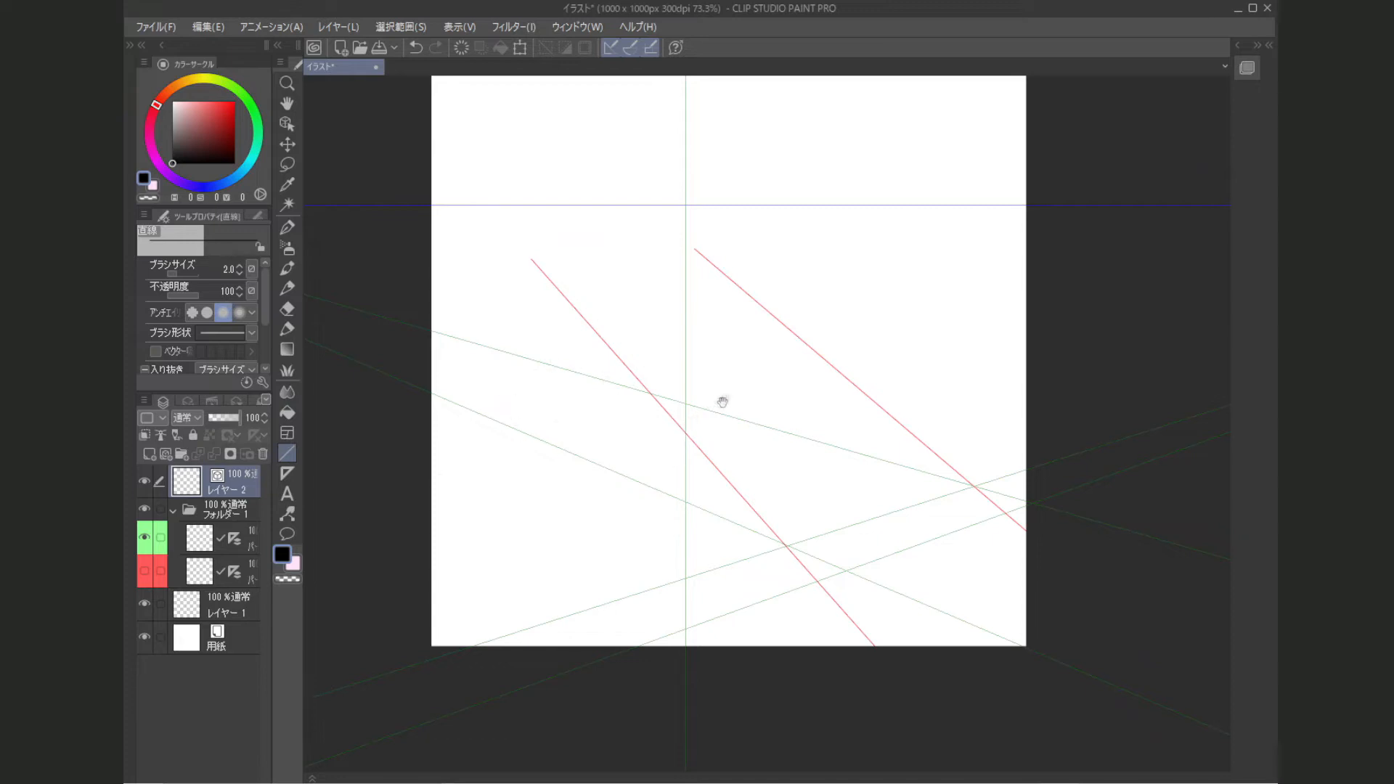
pyautogui.moveTo(719, 398); pyautogui.dragTo(685, 470)
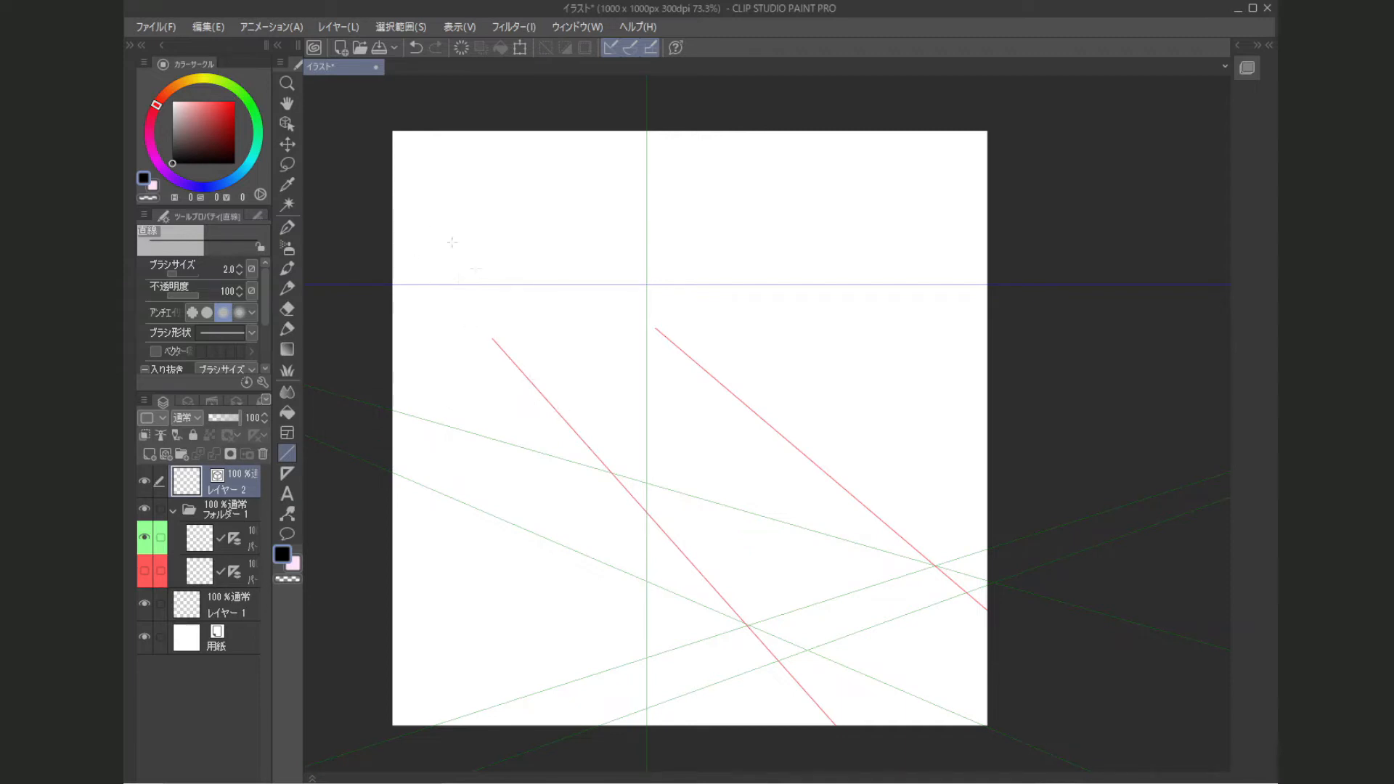
pyautogui.moveTo(457, 382); pyautogui.dragTo(525, 316)
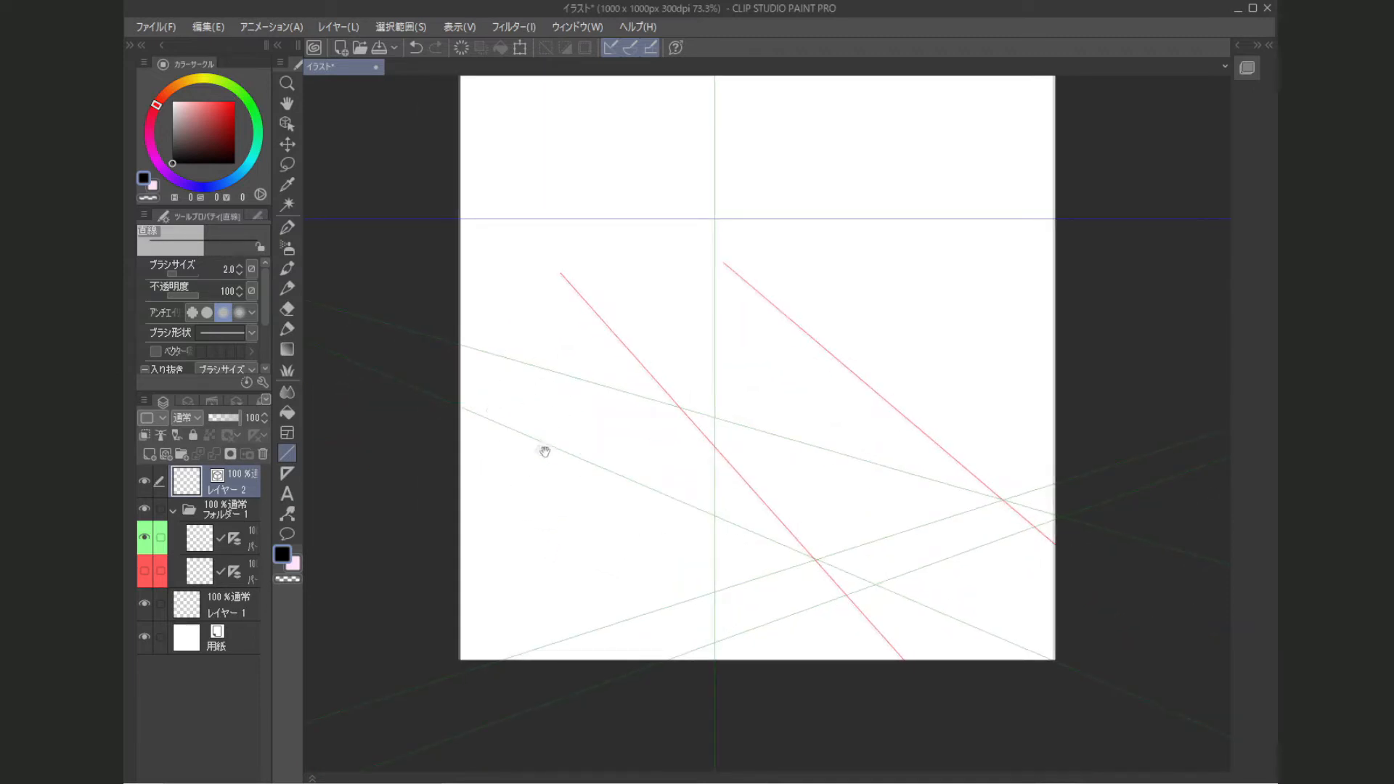
pyautogui.moveTo(544, 451); pyautogui.dragTo(545, 377)
pyautogui.moveTo(638, 444); pyautogui.dragTo(571, 477)
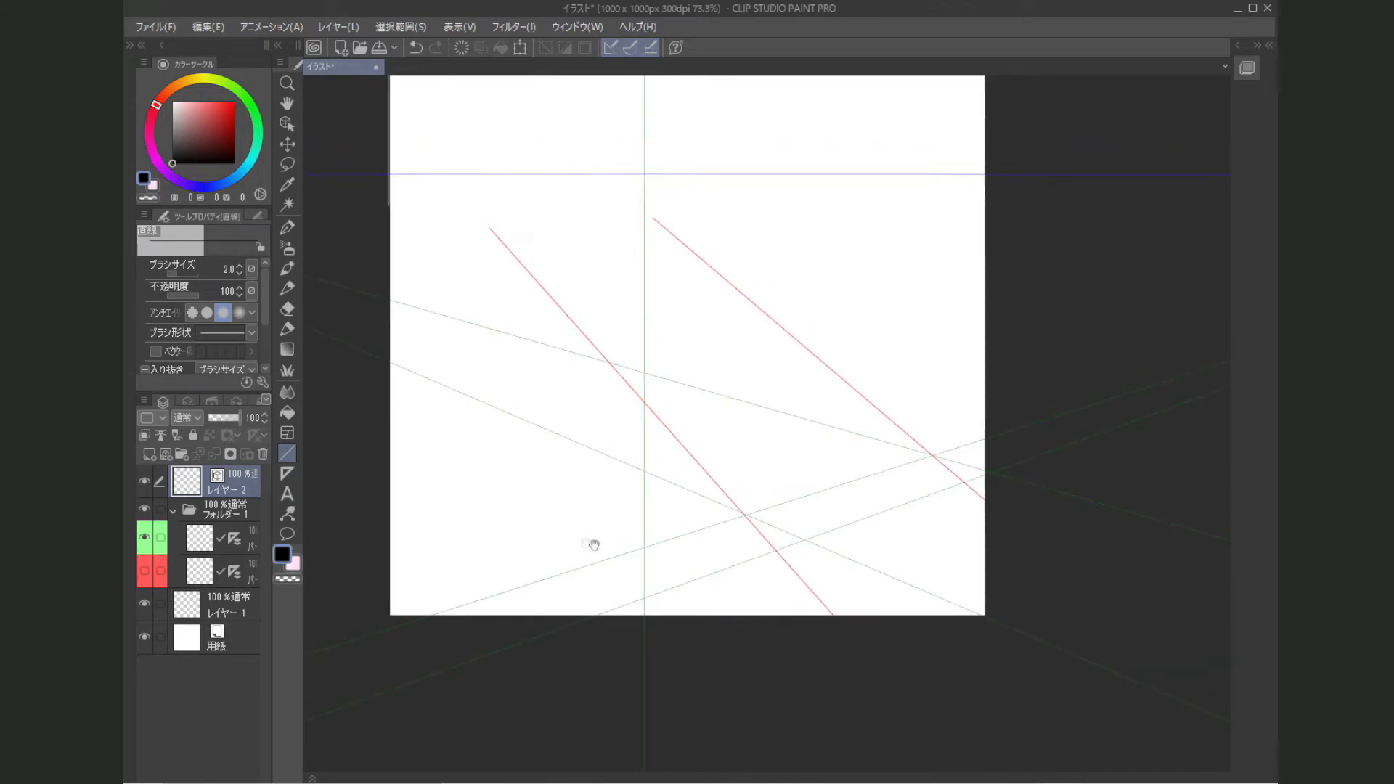
pyautogui.moveTo(594, 544); pyautogui.dragTo(502, 484)
pyautogui.moveTo(665, 472); pyautogui.dragTo(726, 429)
pyautogui.scroll(-6, 680, 445)
pyautogui.scroll(4, 718, 398)
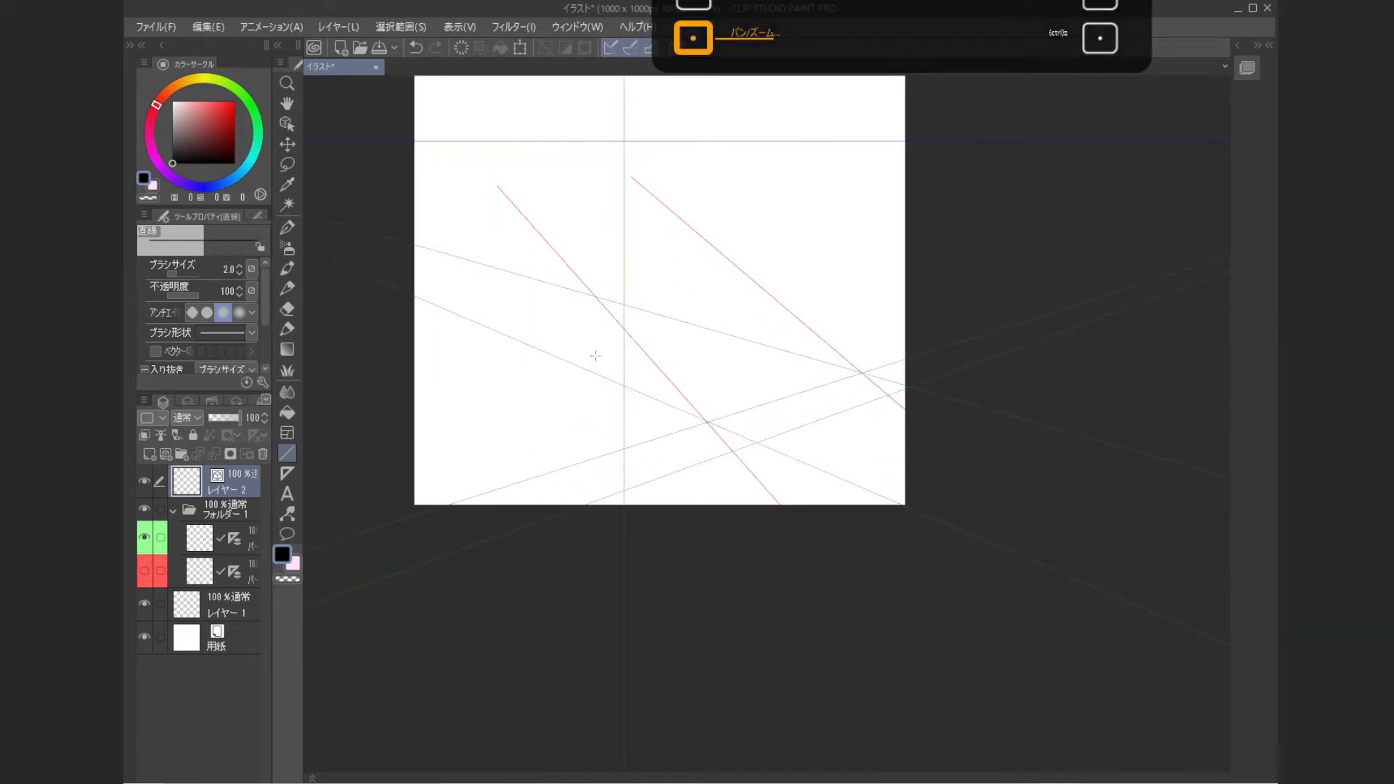
pyautogui.moveTo(483, 382); pyautogui.dragTo(516, 382)
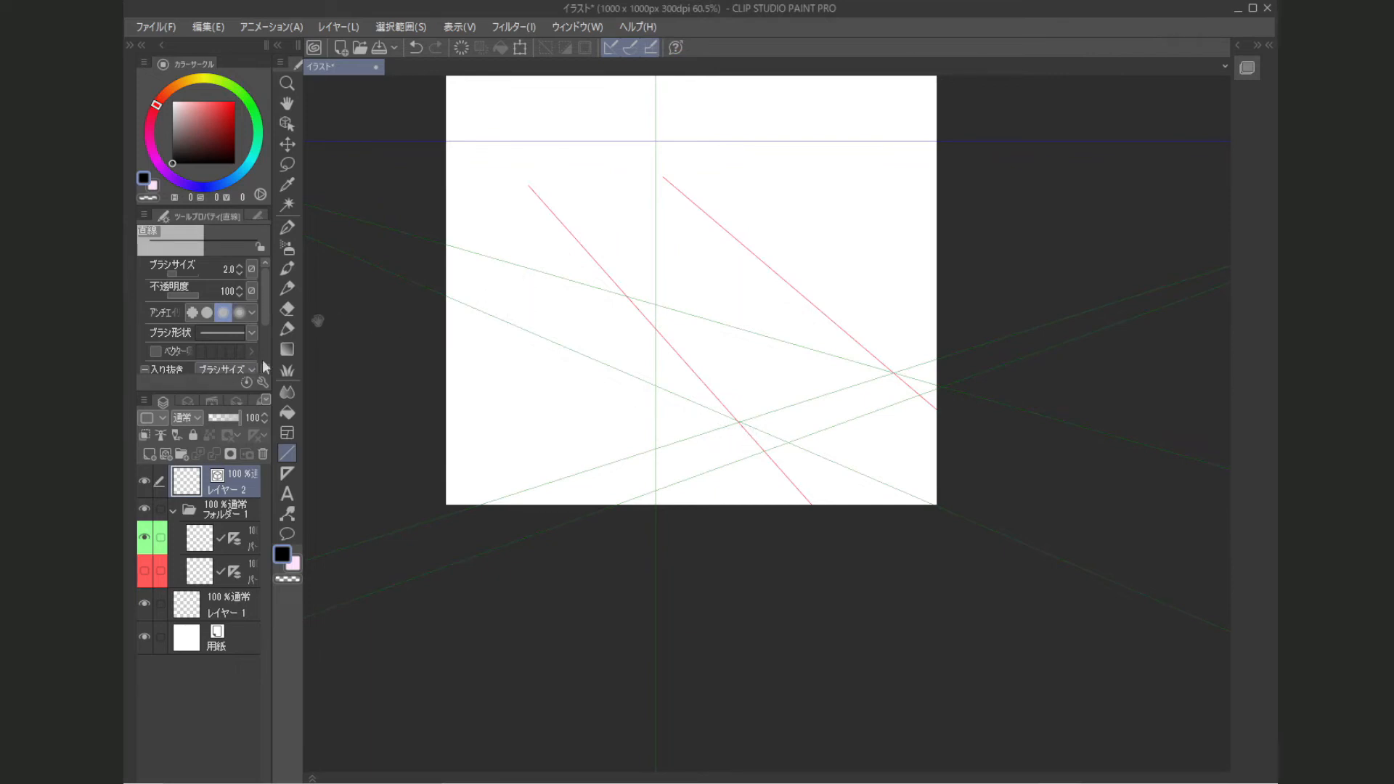
# Step: Select the green layer's two-point perspective ruler and turn on its snapping
pyautogui.click(286, 125)
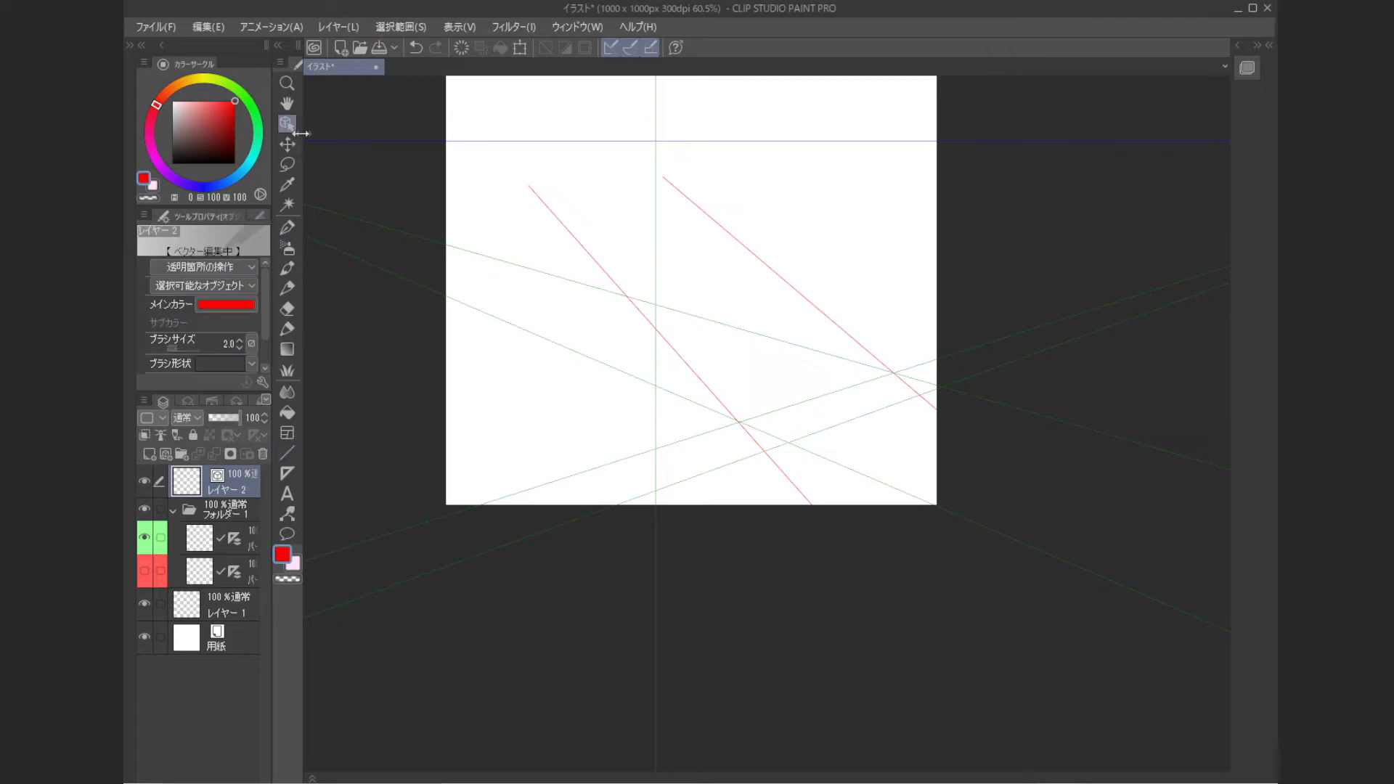
pyautogui.click(599, 289)
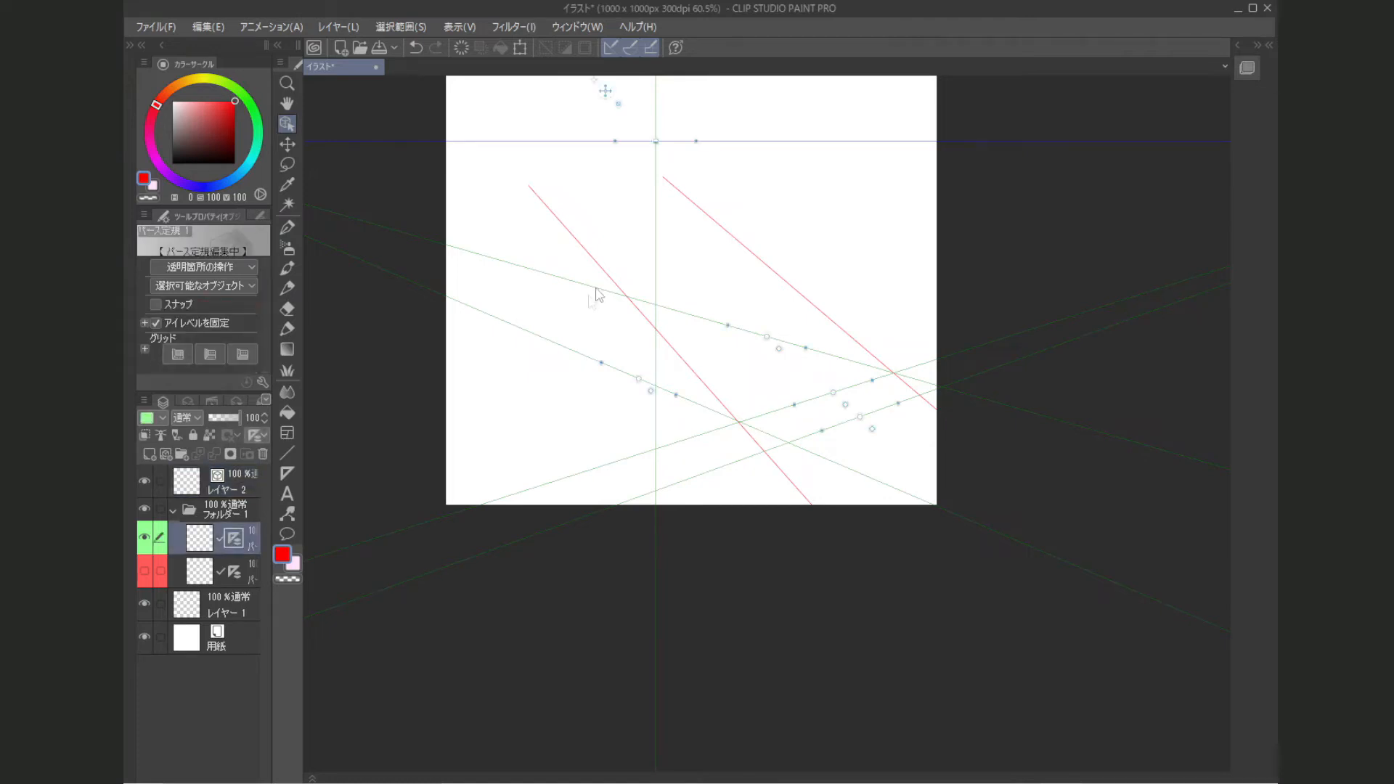
pyautogui.moveTo(680, 242); pyautogui.dragTo(695, 363)
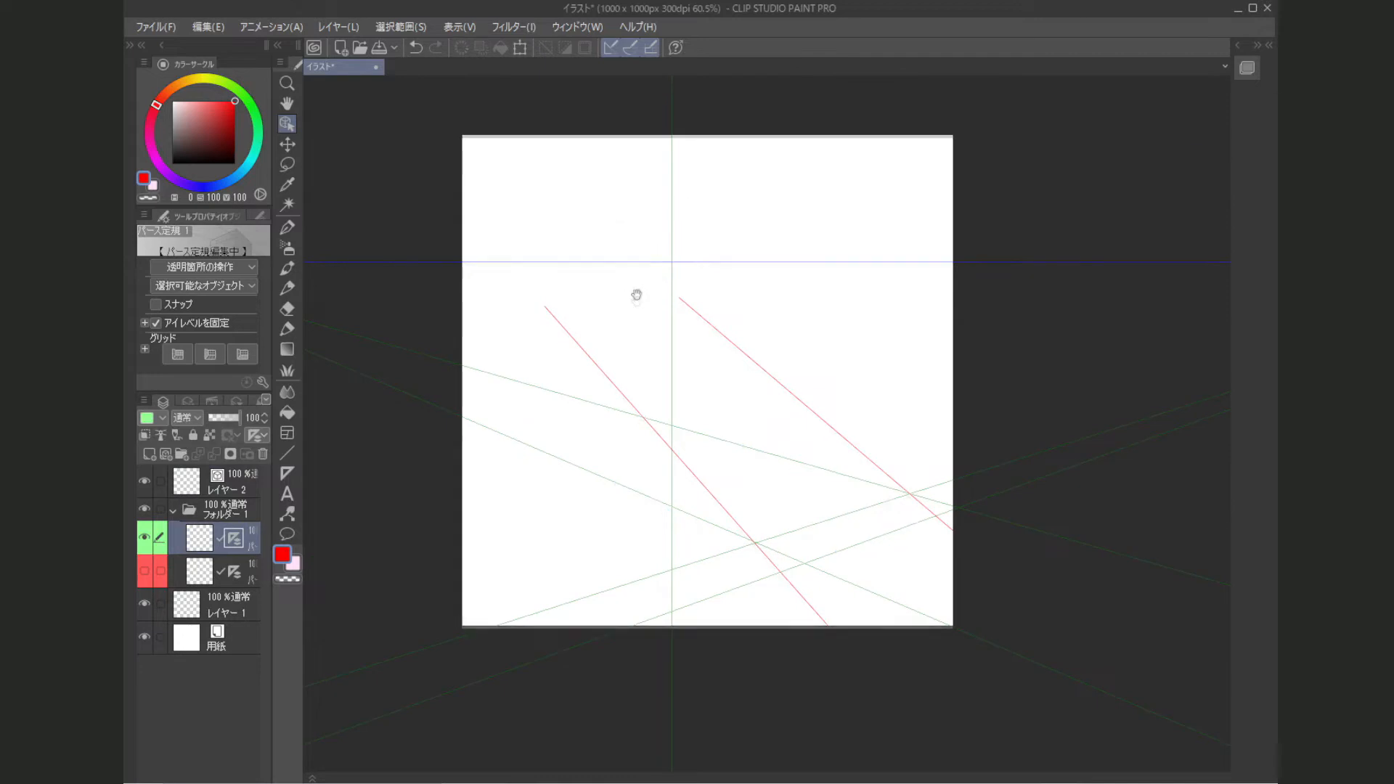
pyautogui.moveTo(636, 291); pyautogui.dragTo(659, 350)
pyautogui.scroll(2, 638, 331)
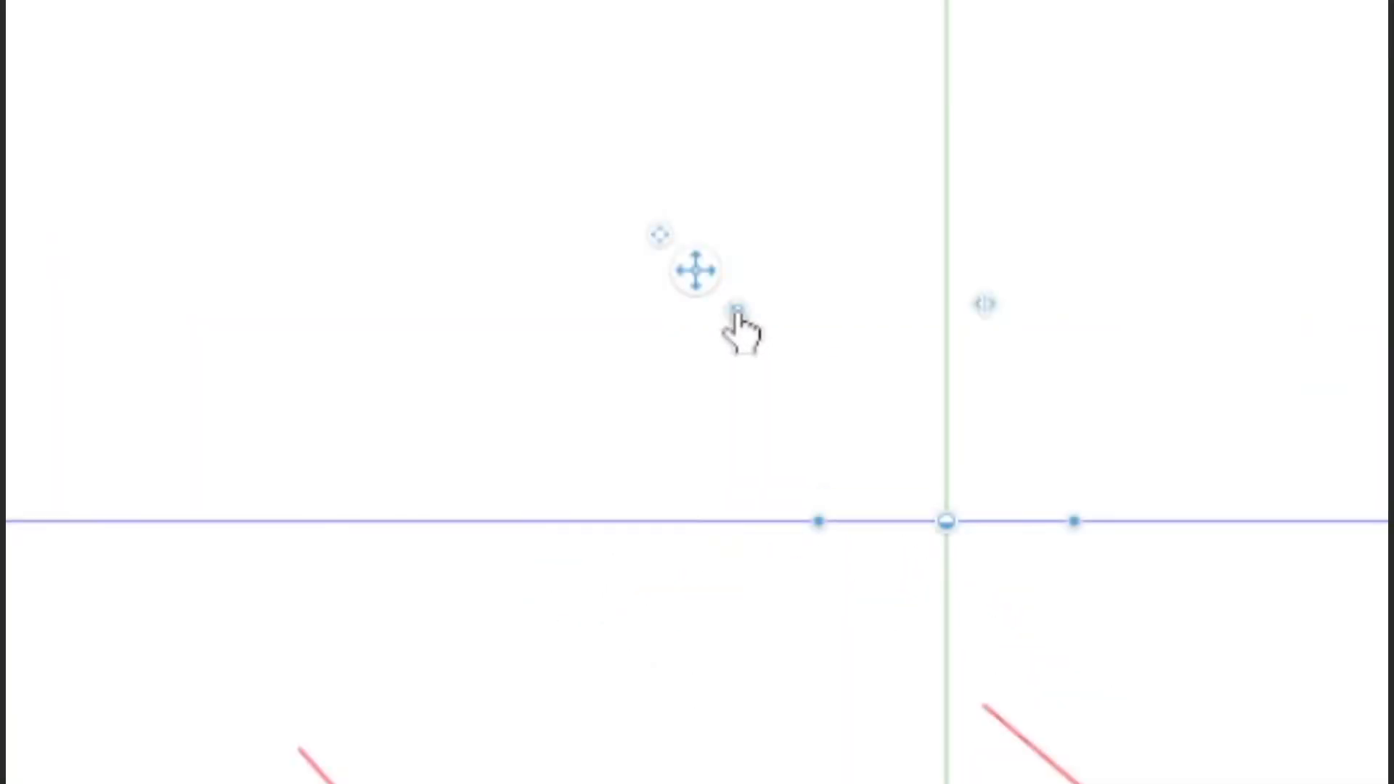
pyautogui.click(736, 313)
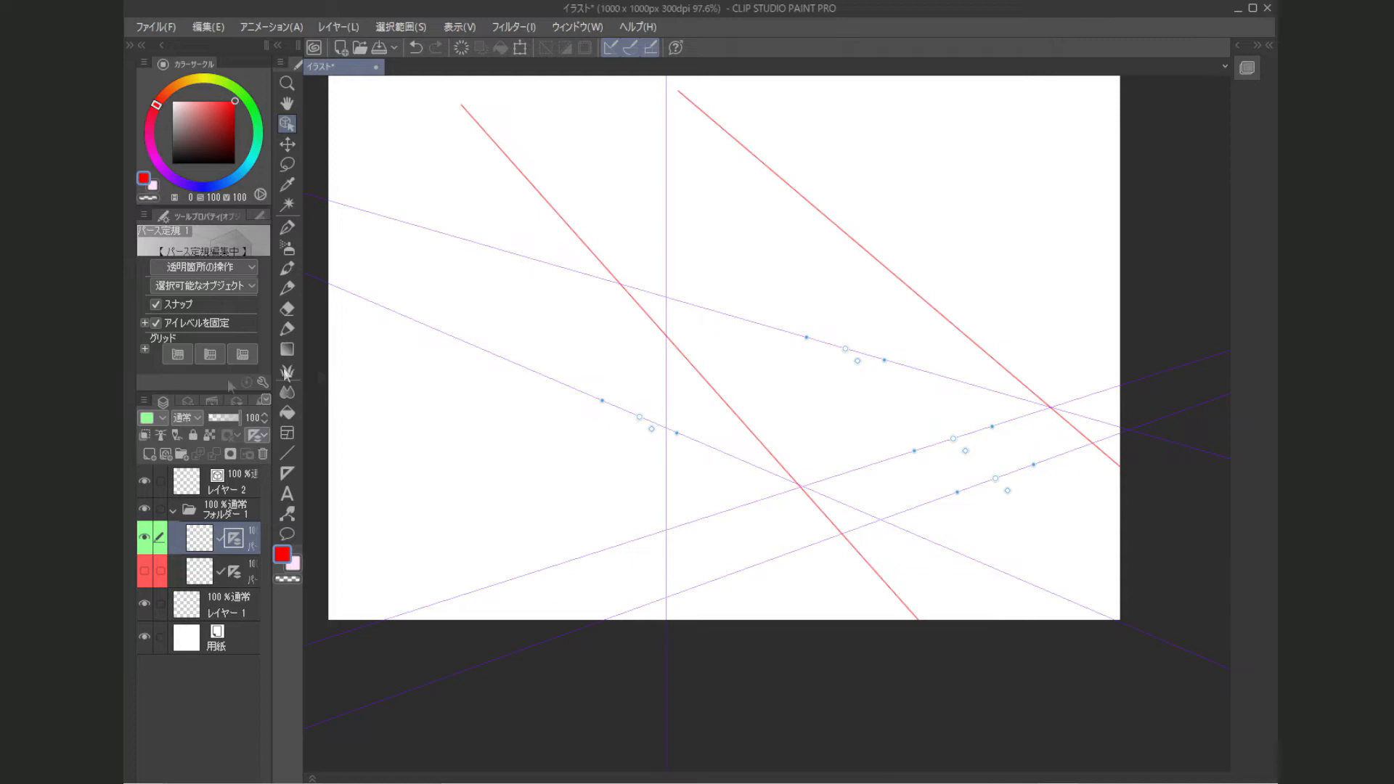
# Step: On レイヤー 2, draw a short black straight line from the left red line toward the lower right, following the left vanishing point
pyautogui.click(288, 454)
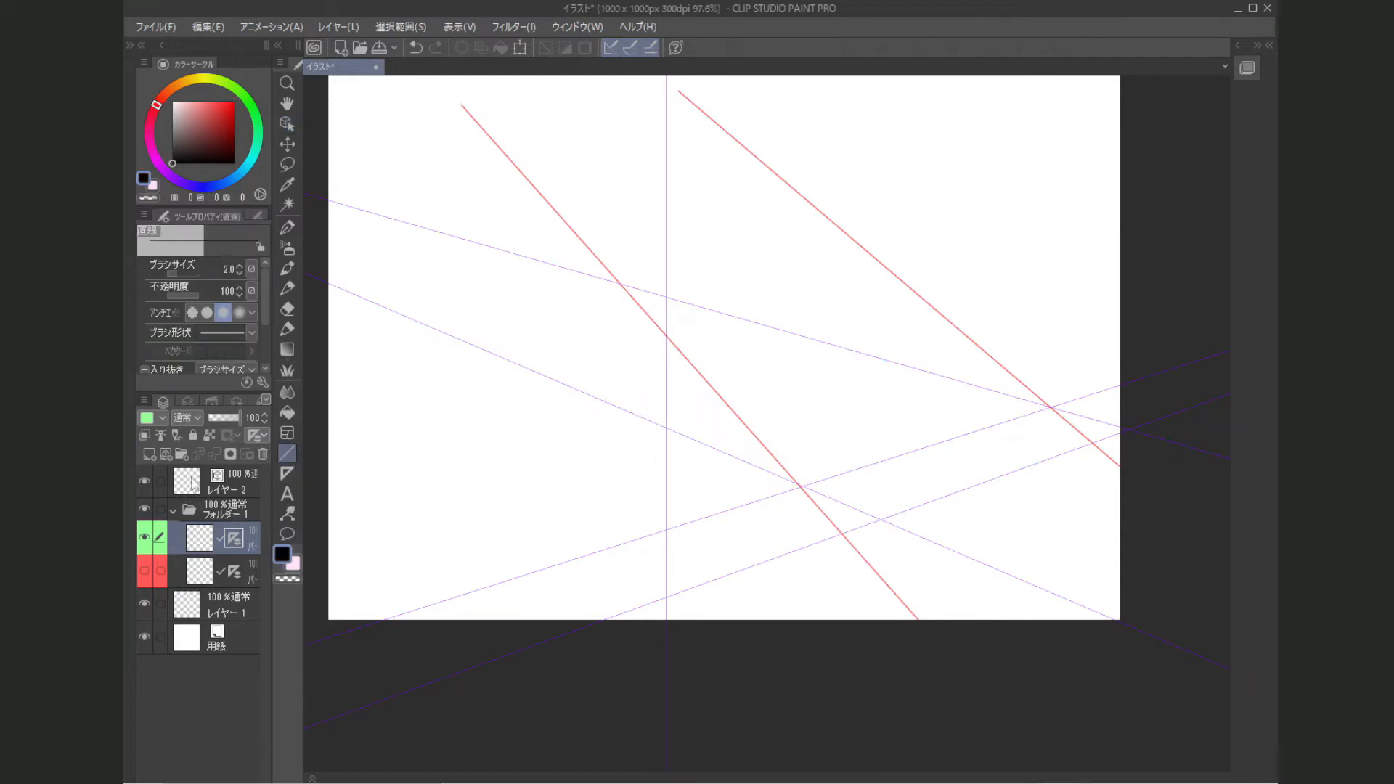
pyautogui.click(193, 482)
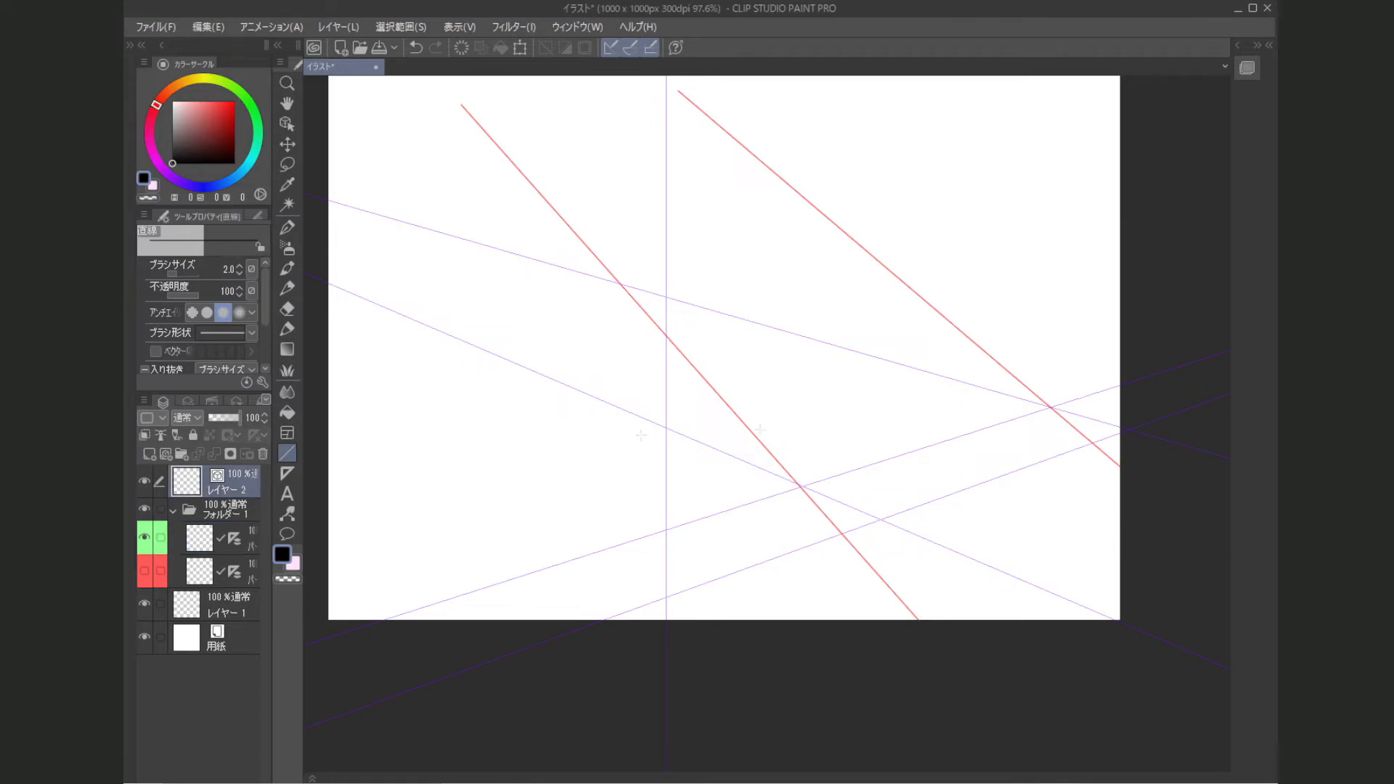
pyautogui.moveTo(787, 514); pyautogui.dragTo(684, 487)
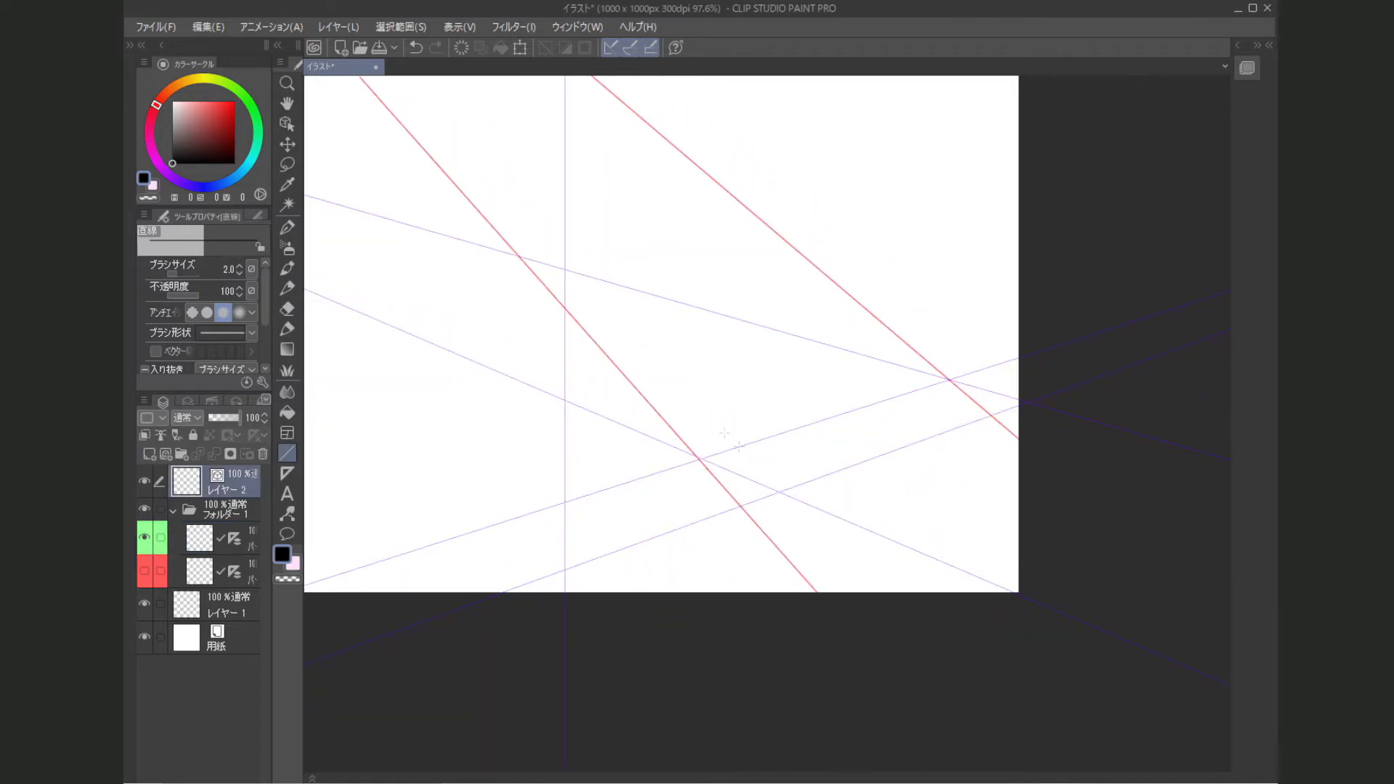
pyautogui.hotkey('ctrl', '+')
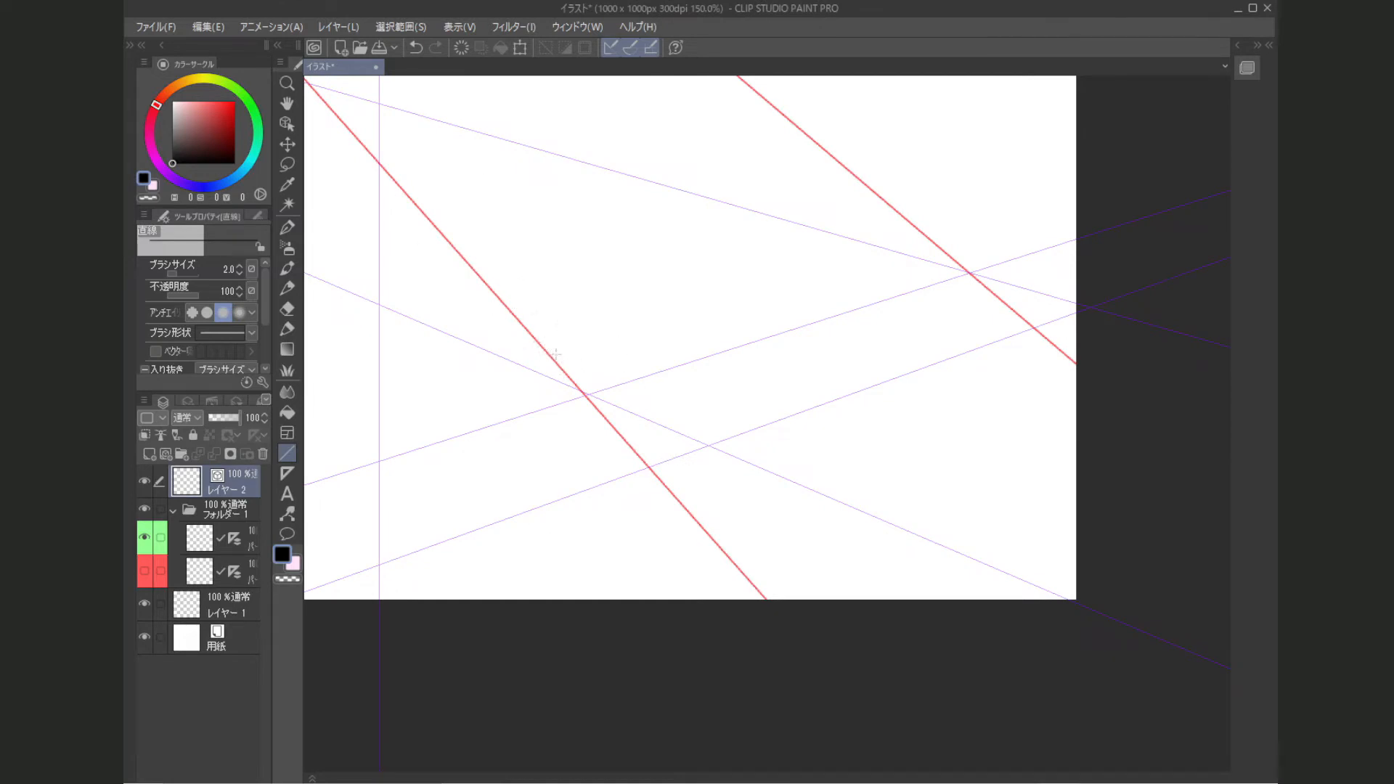
pyautogui.moveTo(603, 365); pyautogui.dragTo(641, 328)
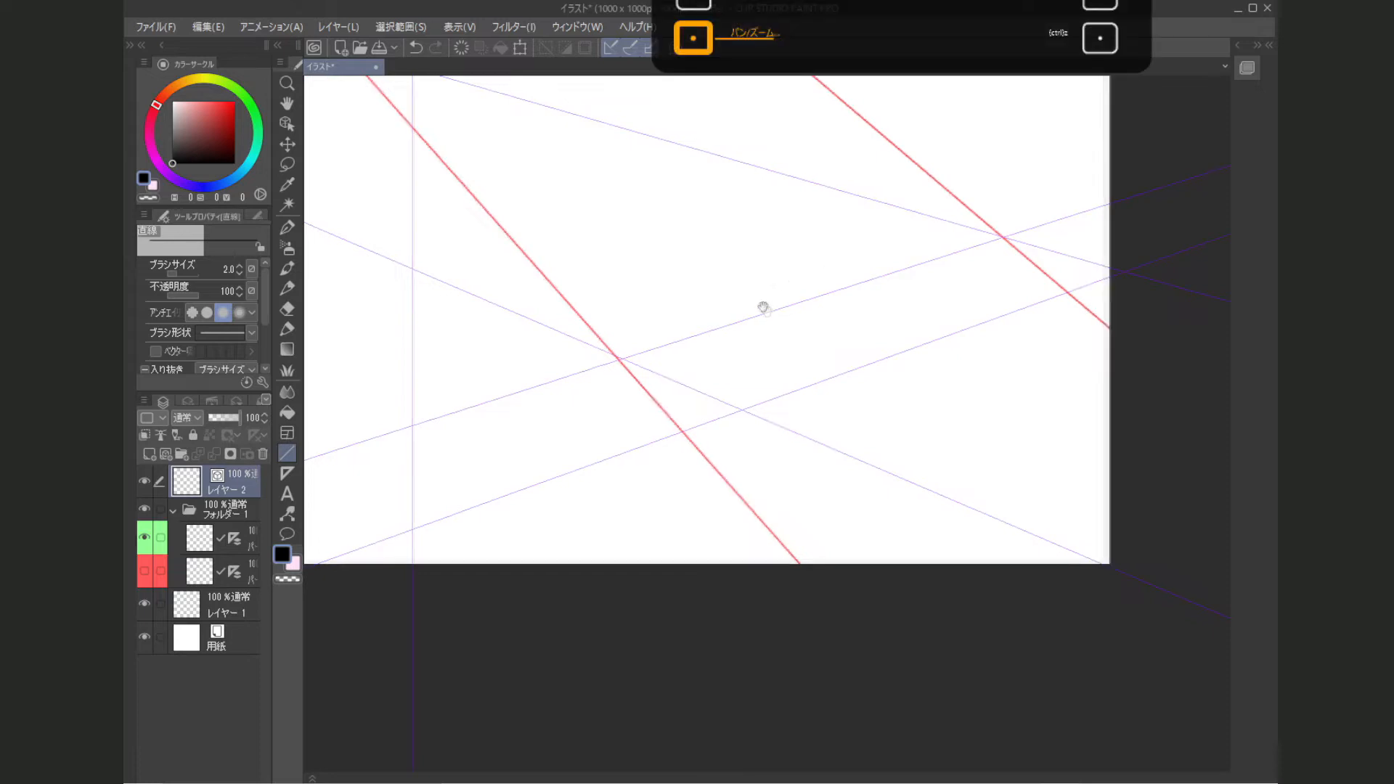
pyautogui.scroll(-6, 760, 307)
pyautogui.scroll(-2, 759, 307)
pyautogui.moveTo(708, 217); pyautogui.dragTo(685, 356)
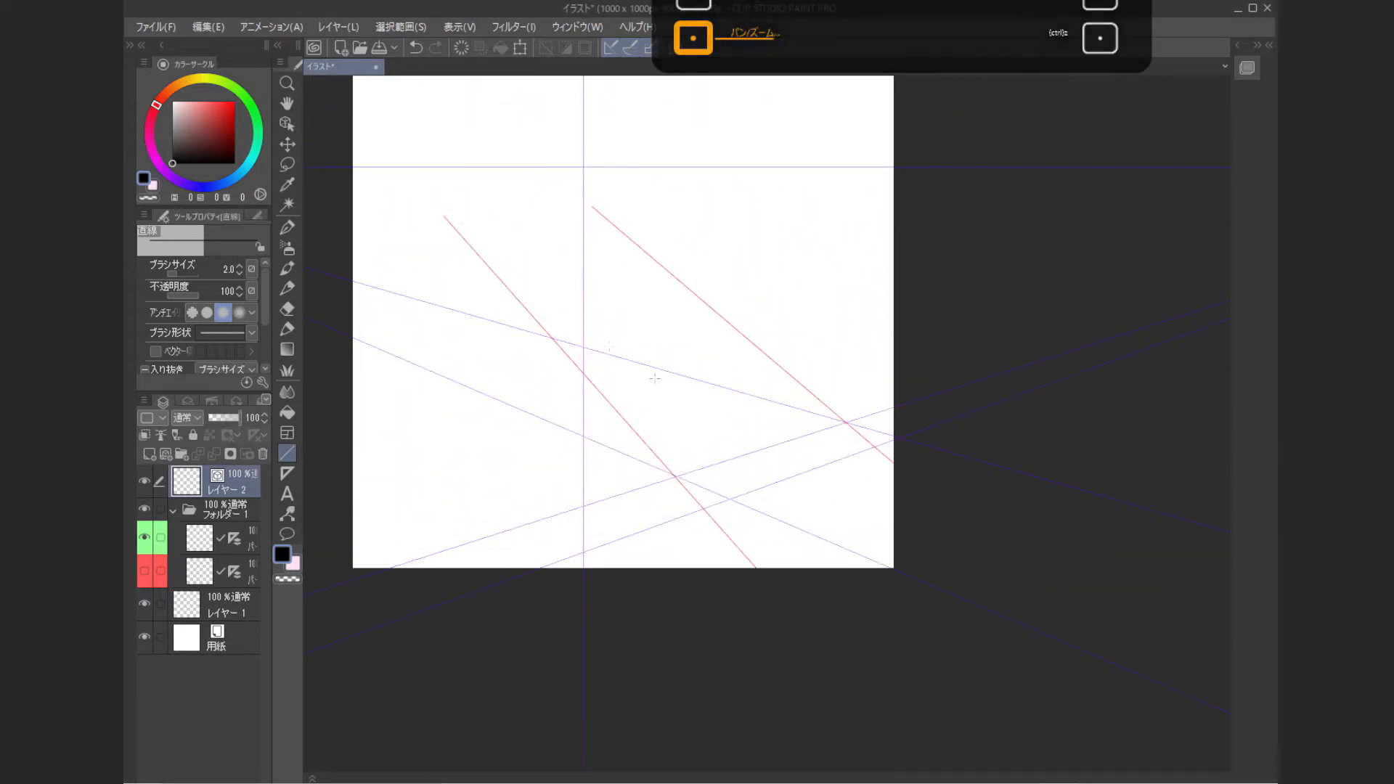
pyautogui.scroll(3, 673, 453)
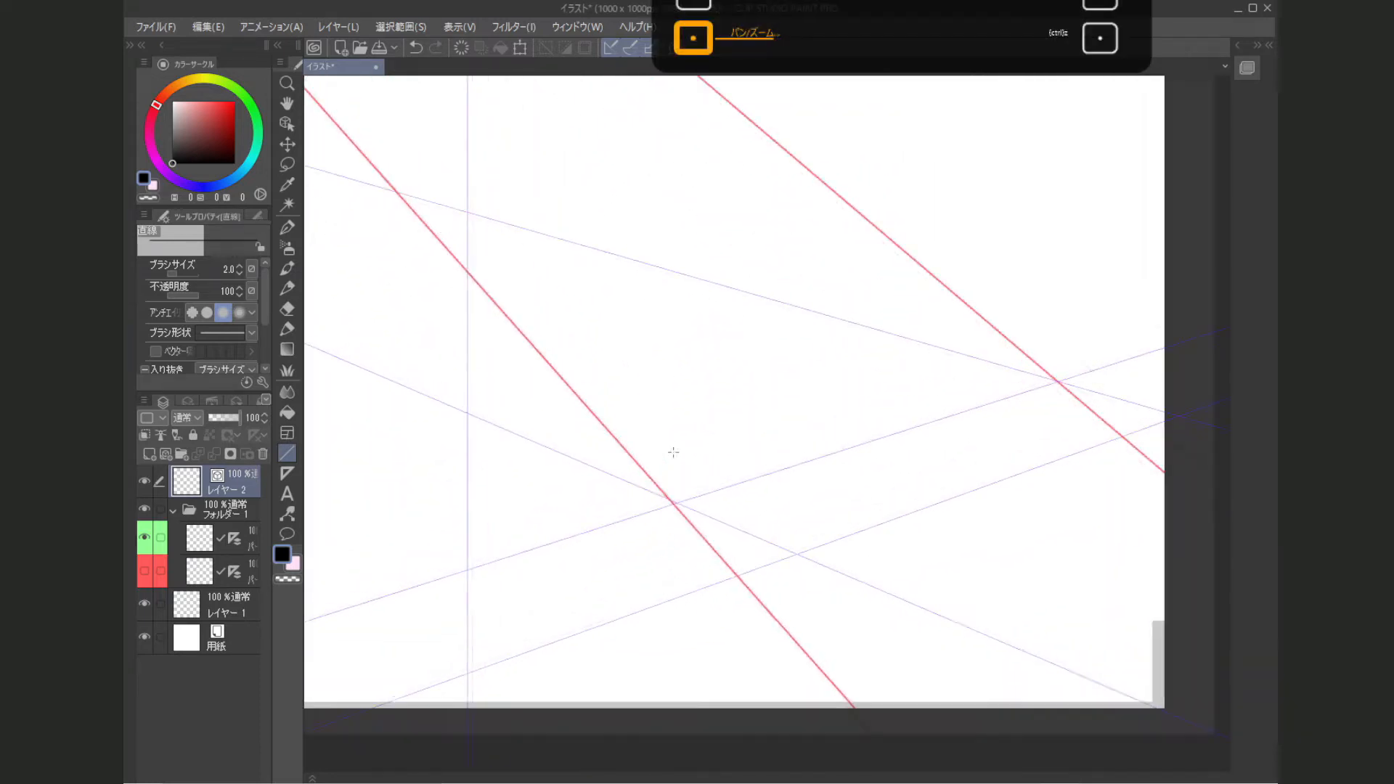
pyautogui.scroll(2, 725, 358)
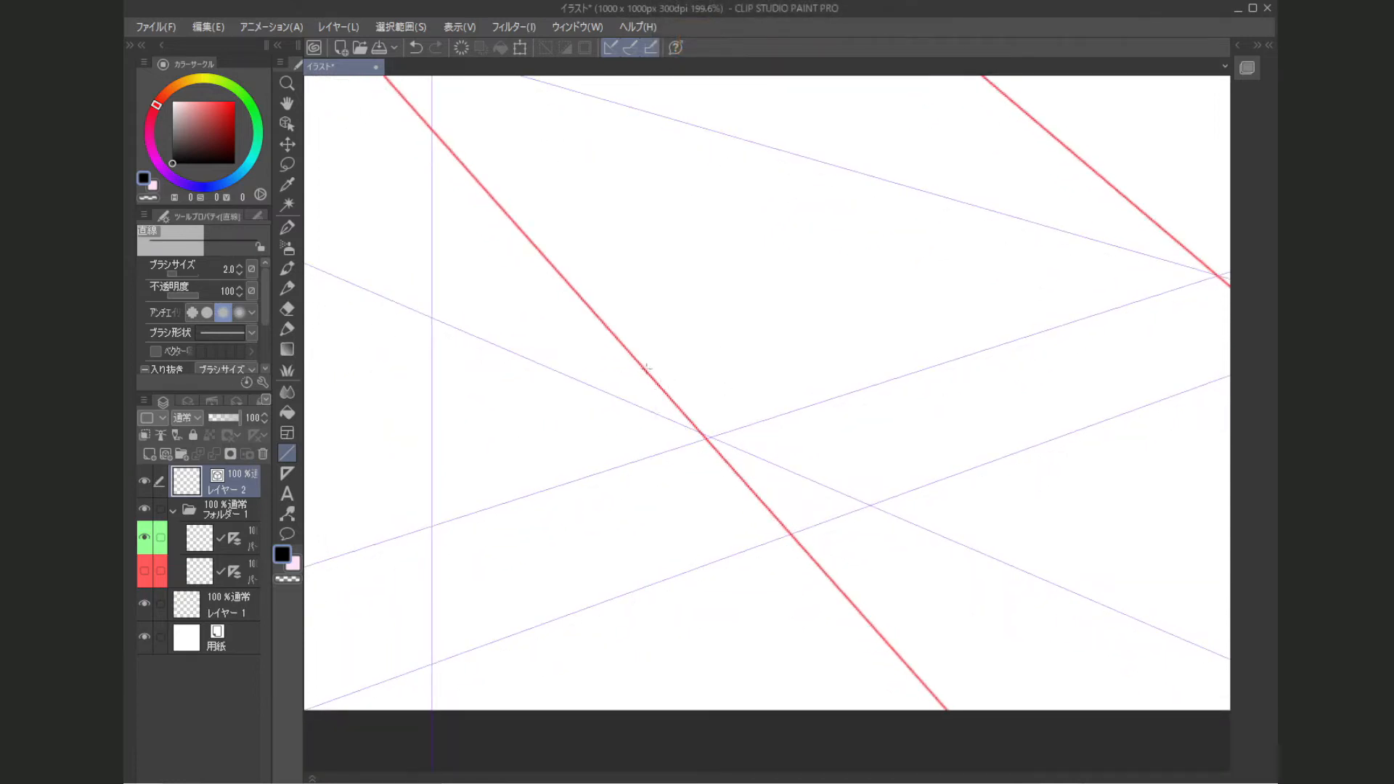
pyautogui.moveTo(643, 368); pyautogui.dragTo(701, 387)
# Step: Draw a short vertical black line from the first segment's outer end down to the left red line
pyautogui.scroll(-10, 610, 426)
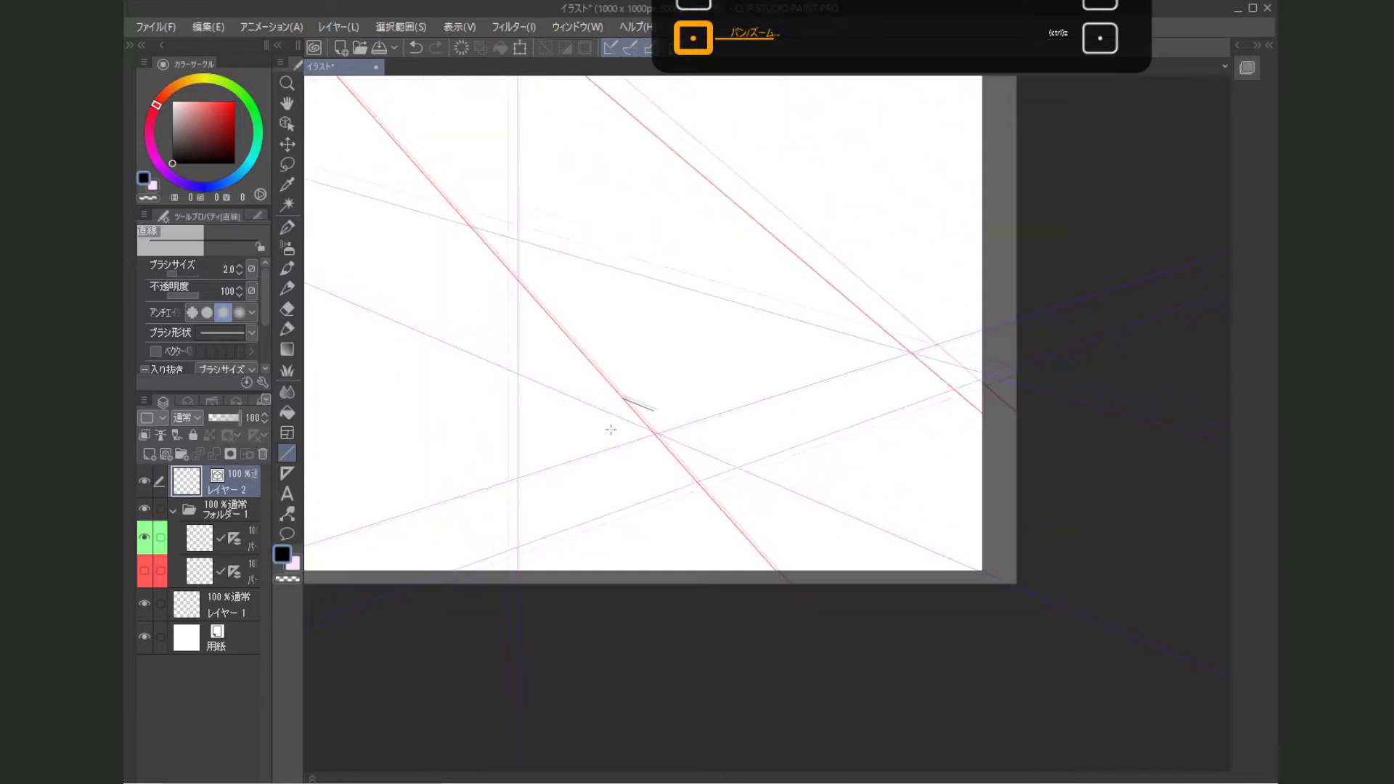
pyautogui.moveTo(688, 361); pyautogui.dragTo(908, 353)
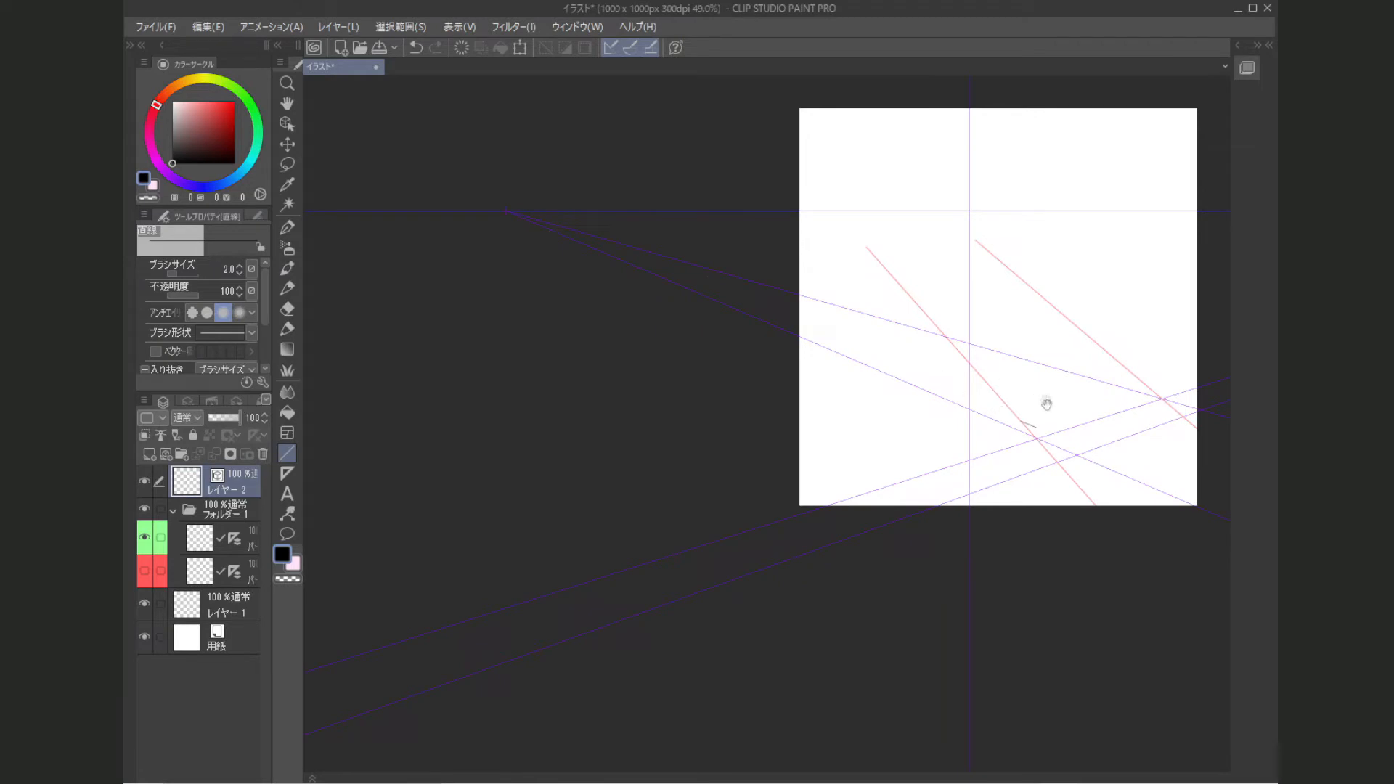
pyautogui.moveTo(1045, 398); pyautogui.dragTo(806, 311)
pyautogui.keyDown('ctrl'); pyautogui.click(828, 318); pyautogui.keyUp('ctrl')
pyautogui.keyDown('ctrl'); pyautogui.click(828, 321); pyautogui.keyUp('ctrl')
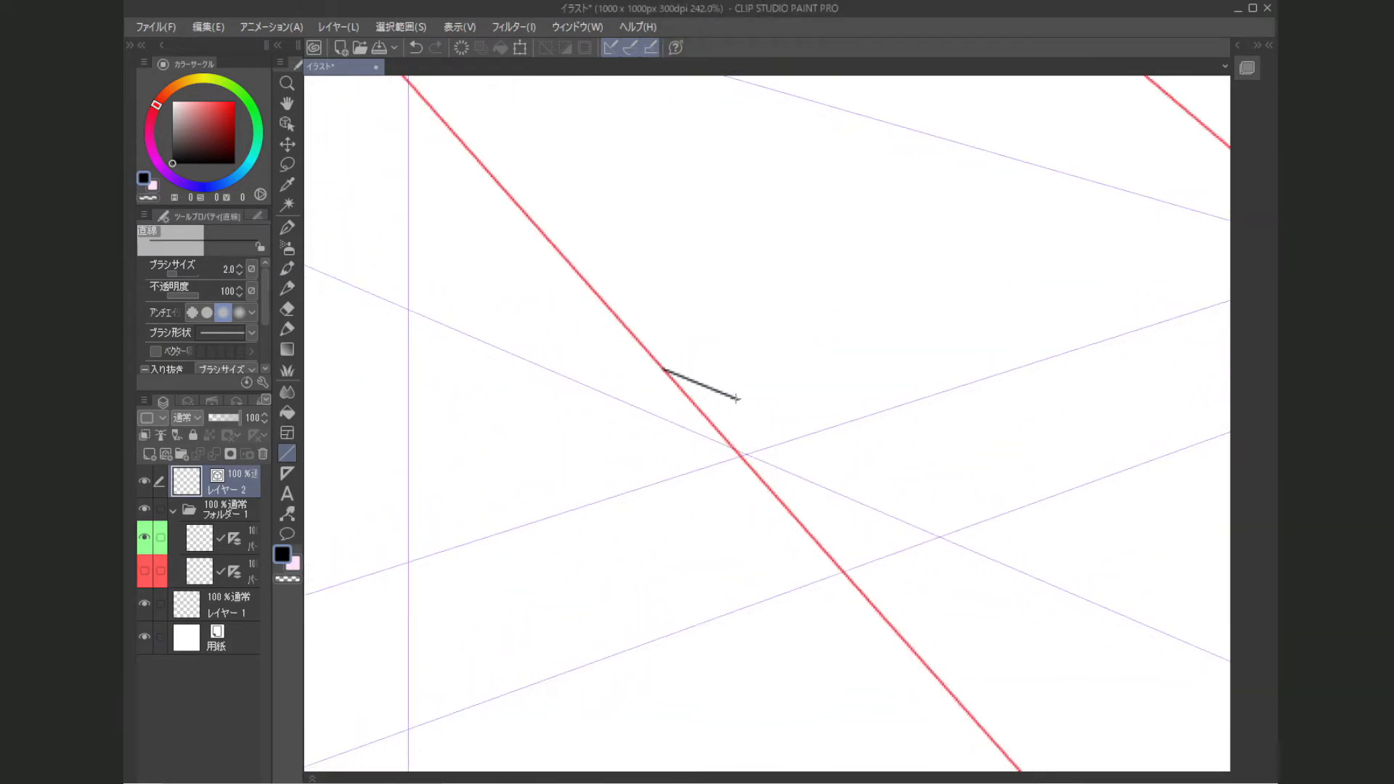
pyautogui.moveTo(735, 399); pyautogui.dragTo(738, 444)
# Step: Draw a long black edge from the first segment's start on the left red line toward the right vanishing point, past the right red line
pyautogui.moveTo(719, 407); pyautogui.dragTo(631, 461)
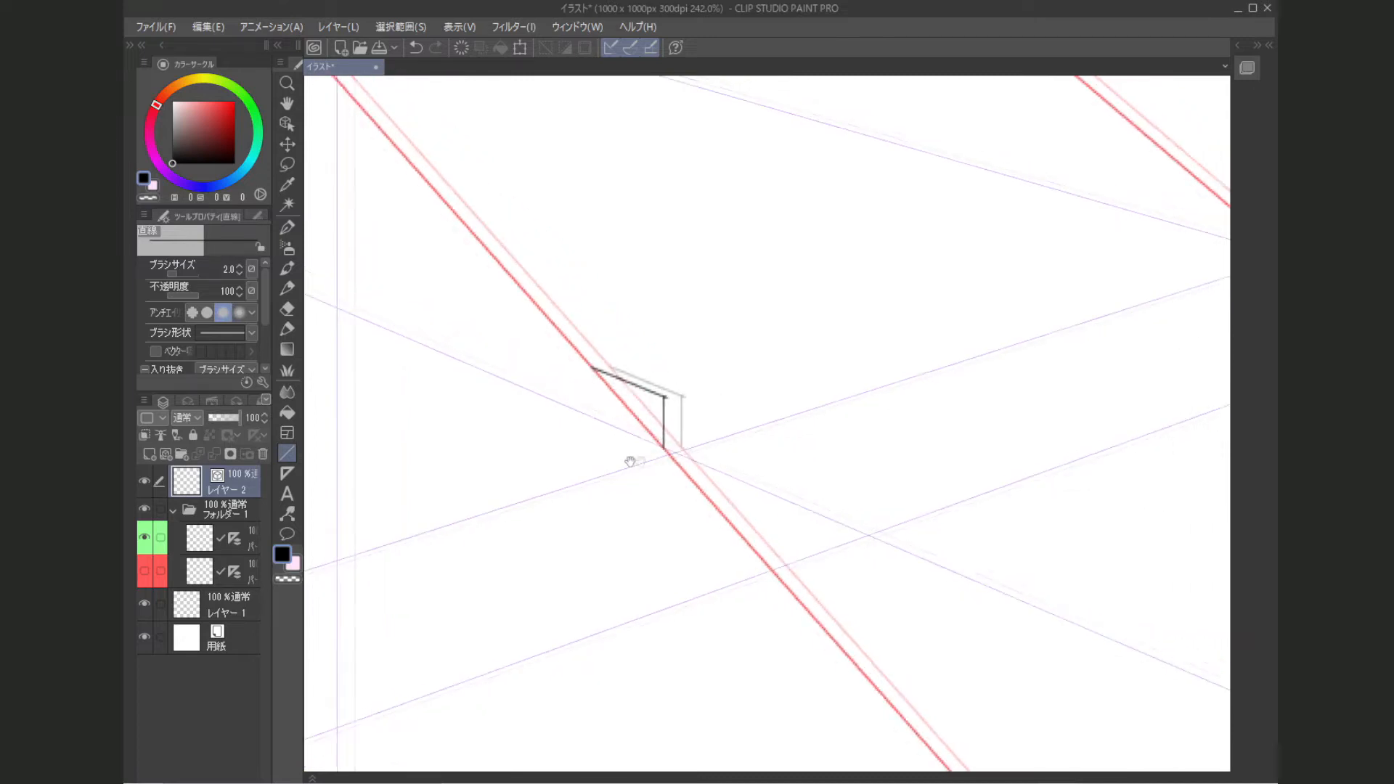
pyautogui.moveTo(733, 359); pyautogui.dragTo(636, 384)
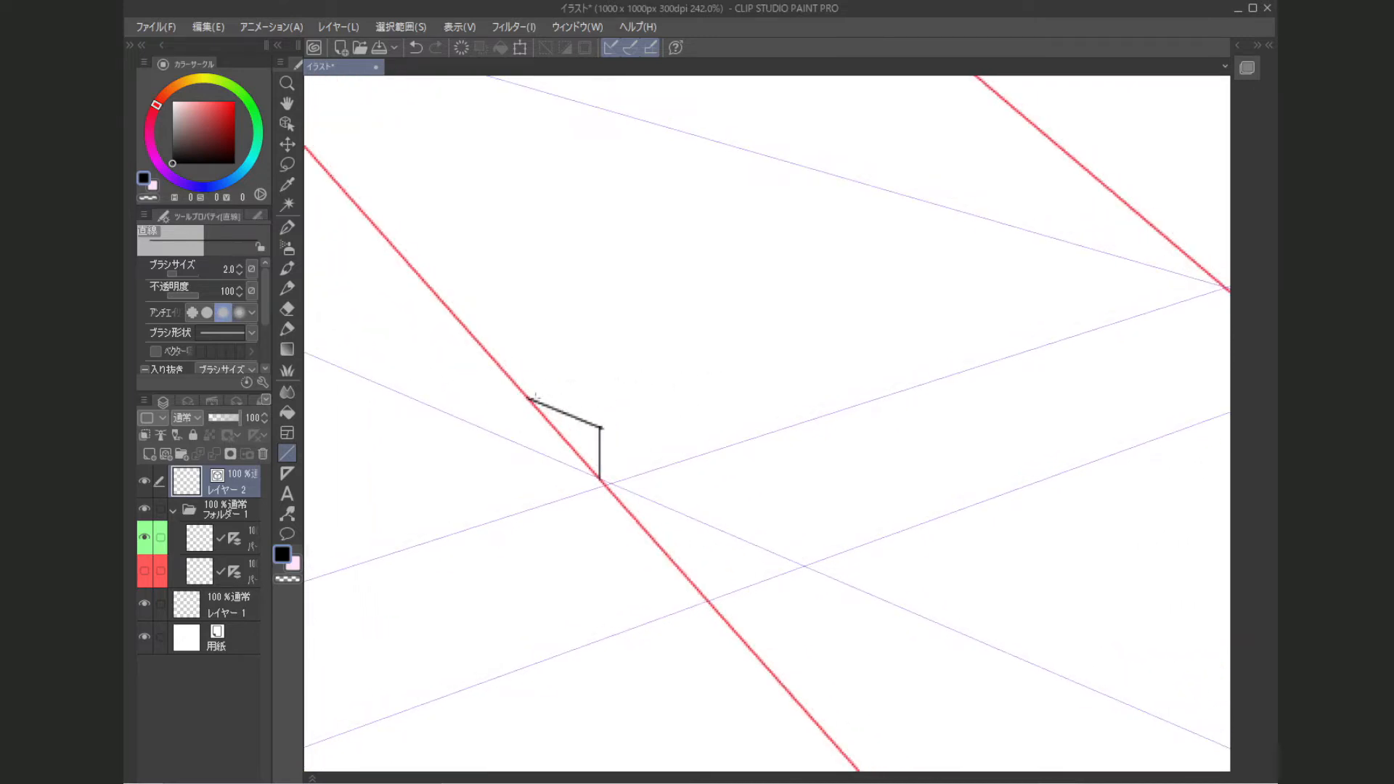
pyautogui.moveTo(528, 399)
pyautogui.mouseDown()
pyautogui.moveTo(1009, 270)
pyautogui.moveTo(1222, 247)
pyautogui.mouseUp()
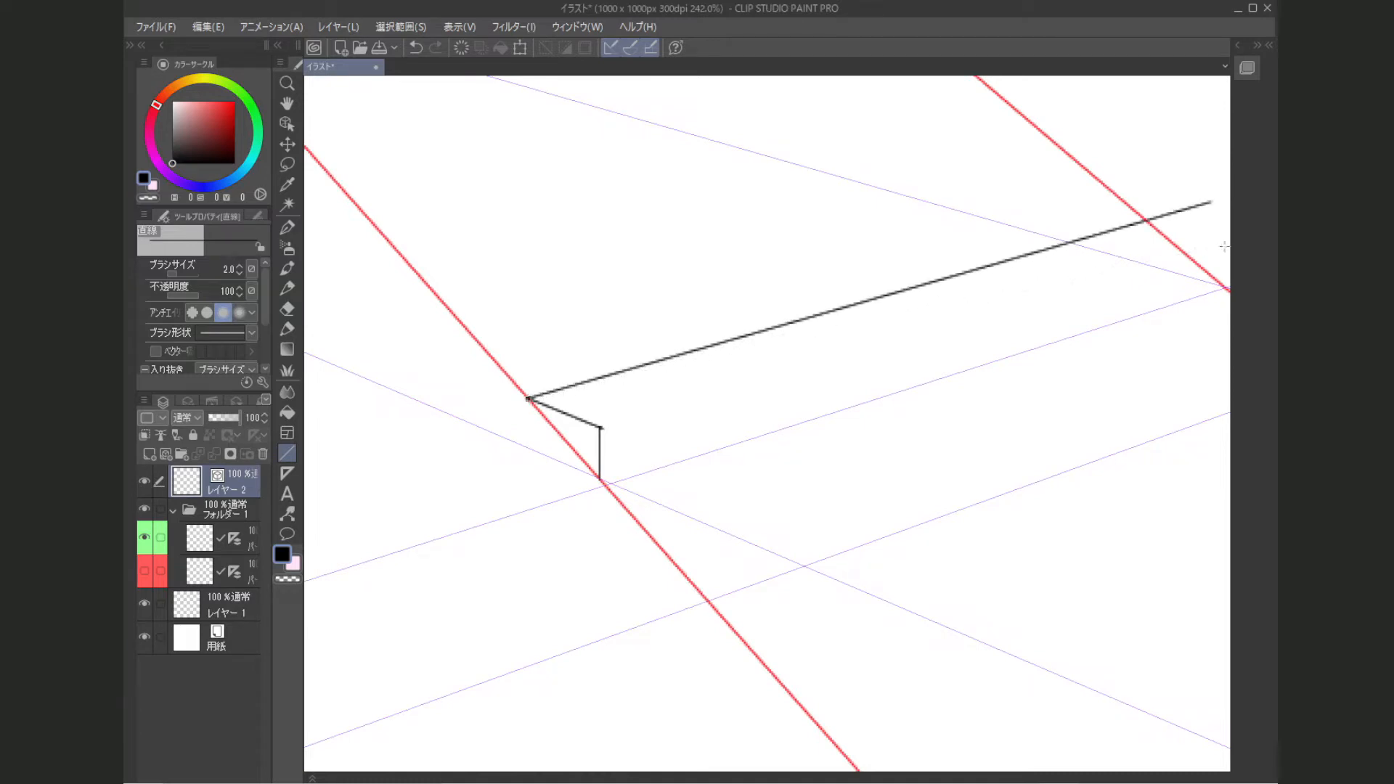
# Step: Select the green ruler at its right vanishing point and draw a second long edge from the outer corner past the right red line
pyautogui.moveTo(1046, 290); pyautogui.dragTo(885, 379)
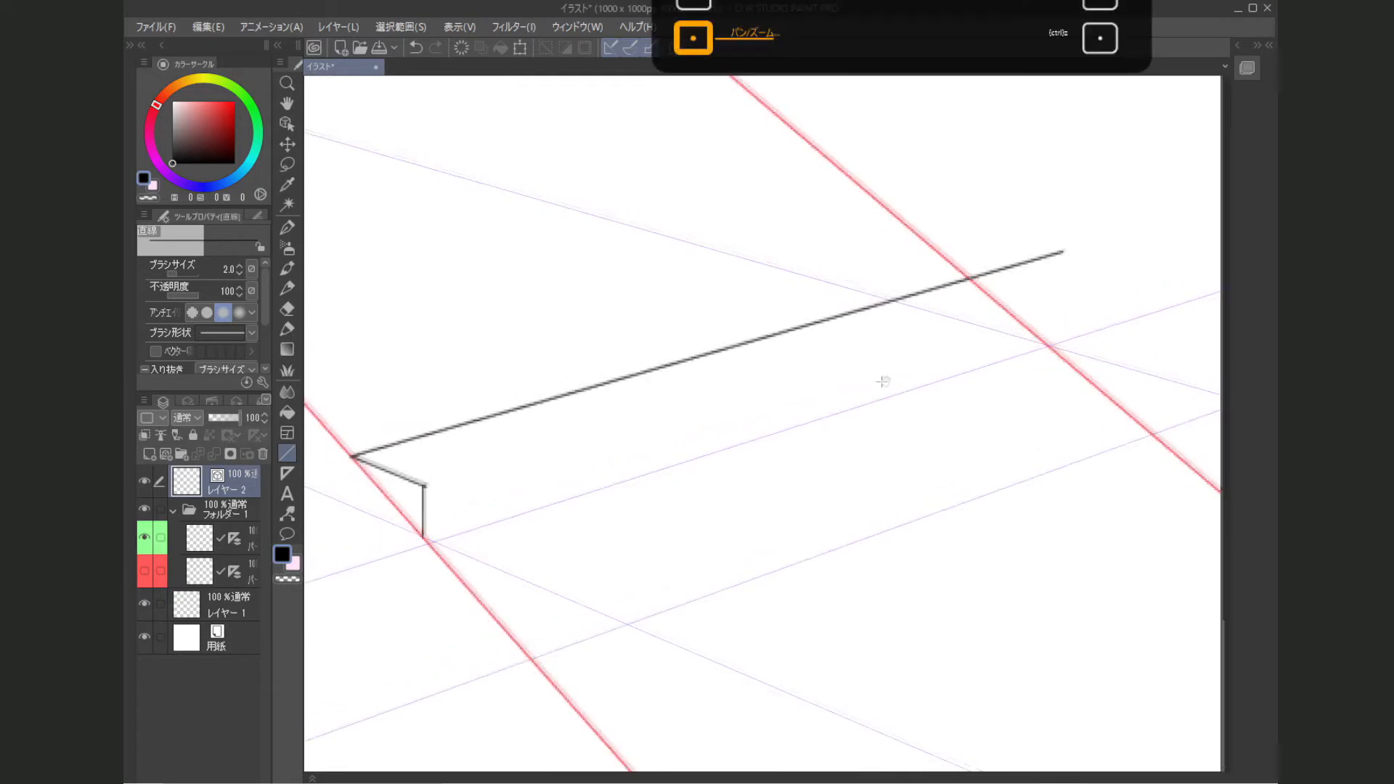
pyautogui.click(287, 124)
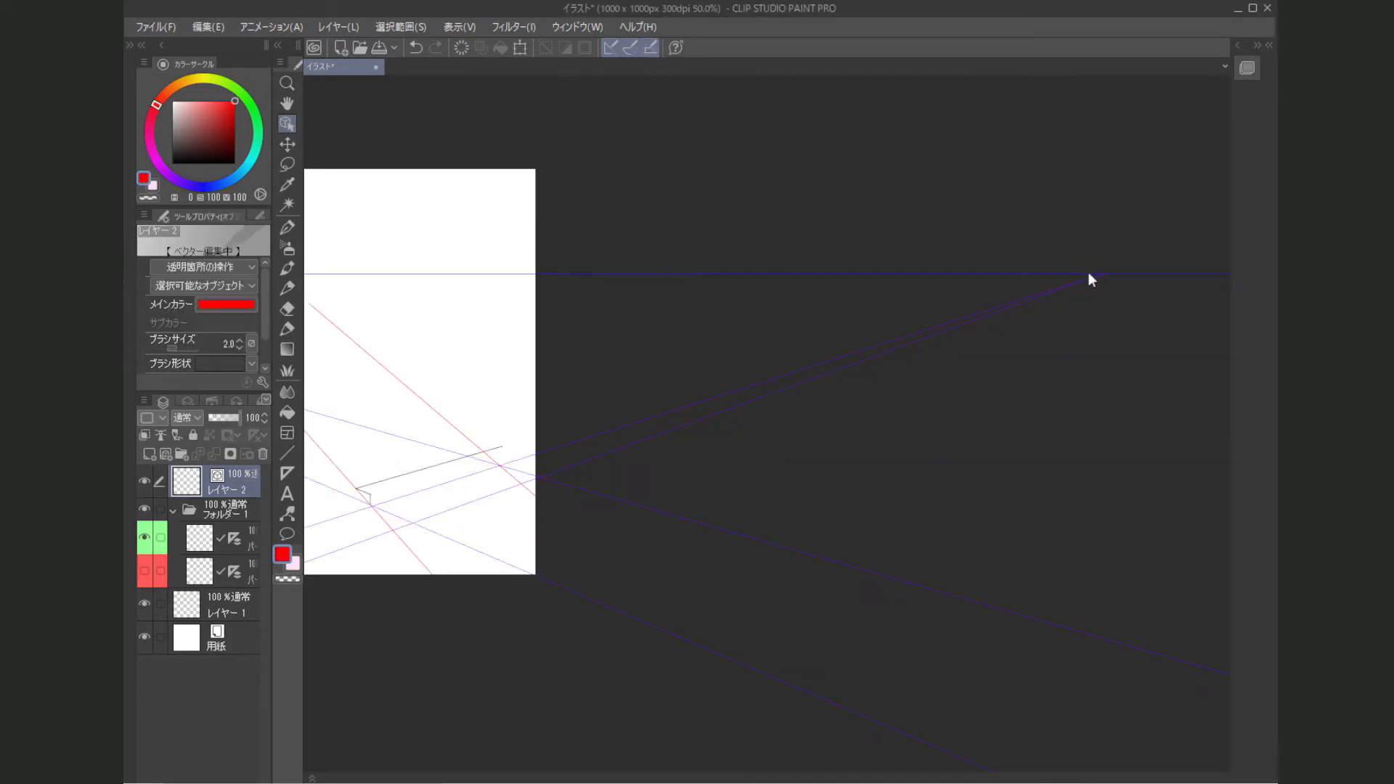
pyautogui.click(1087, 274)
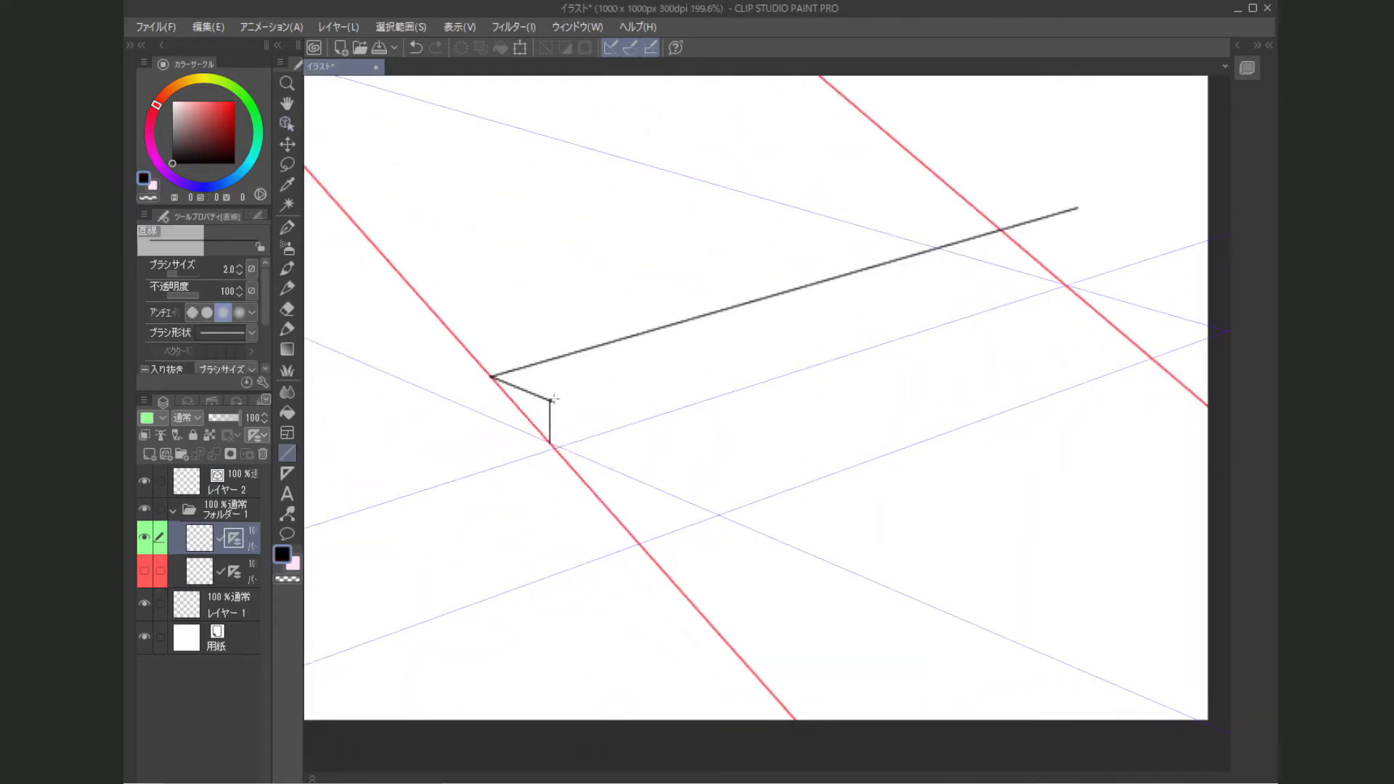
pyautogui.moveTo(550, 399); pyautogui.dragTo(1187, 208)
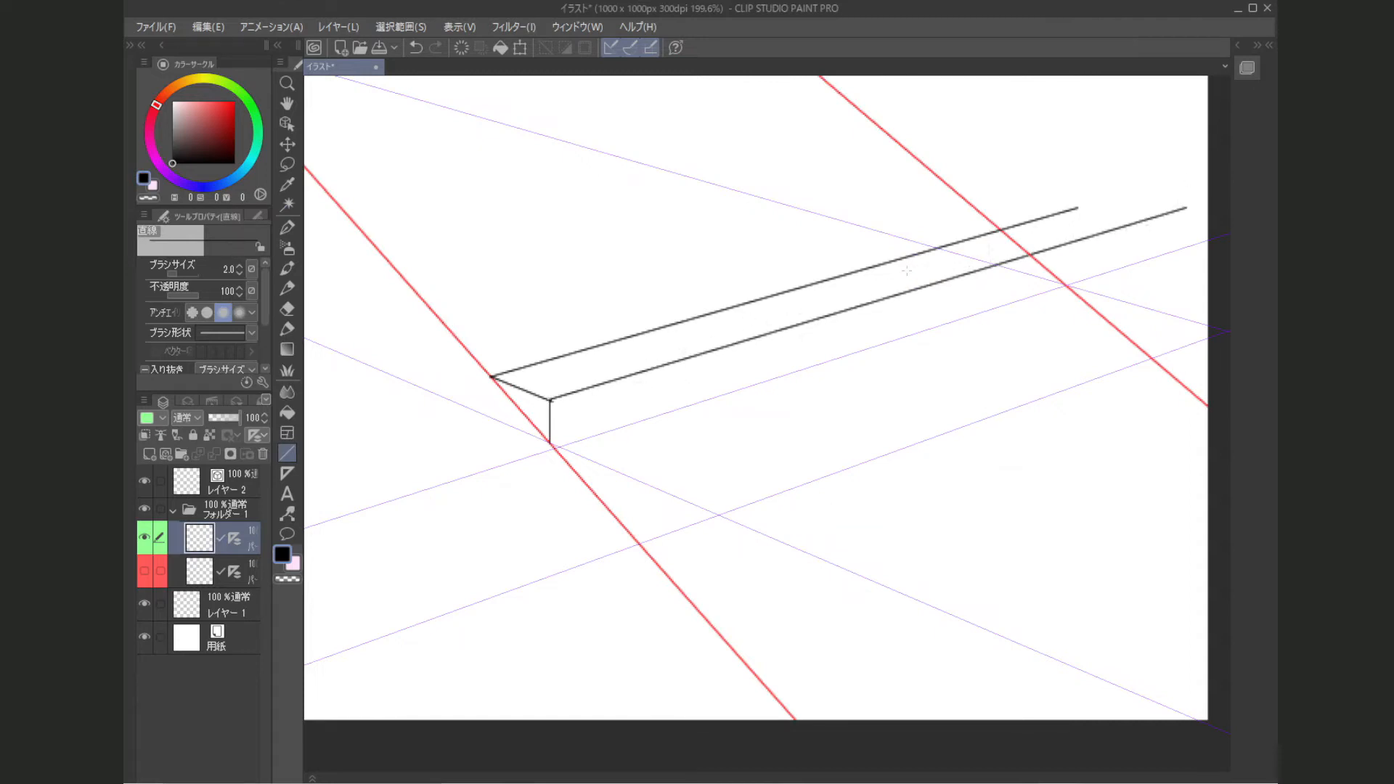
# Step: Draw a line toward the left vanishing point through the crossing of the upper edge and right red line, extending it across the second edge
pyautogui.scroll(4, 870, 327)
pyautogui.moveTo(738, 469); pyautogui.dragTo(771, 470)
pyautogui.moveTo(677, 484); pyautogui.dragTo(613, 469)
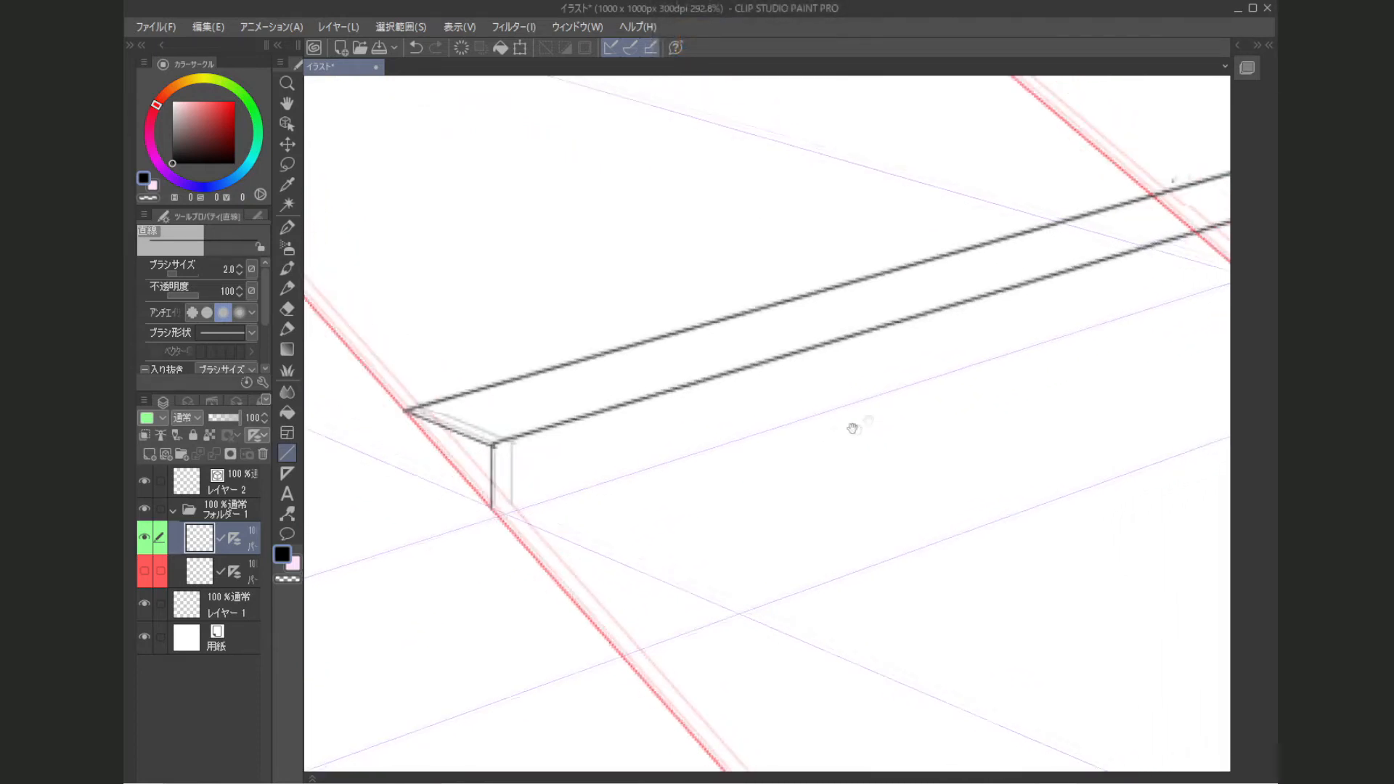
pyautogui.moveTo(949, 340); pyautogui.dragTo(912, 334)
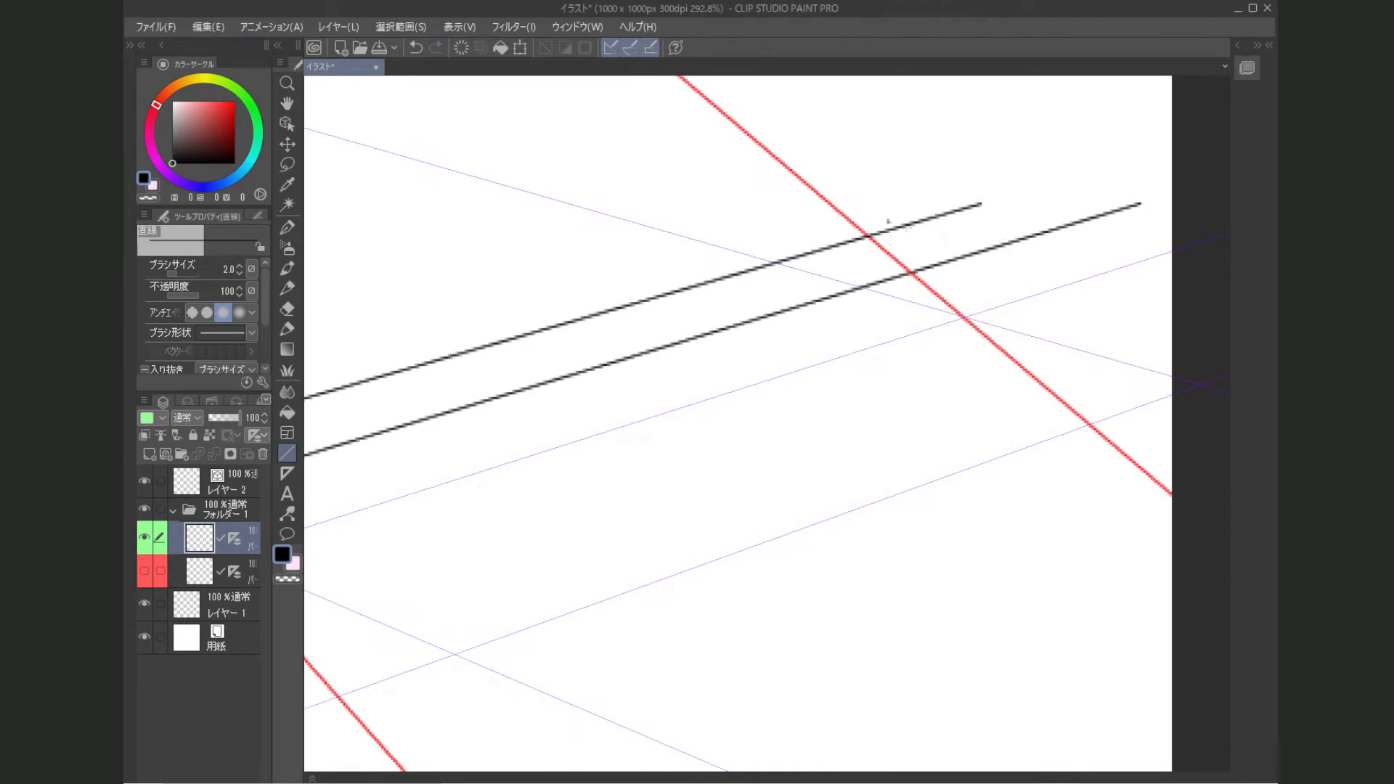
pyautogui.moveTo(887, 221); pyautogui.dragTo(828, 285)
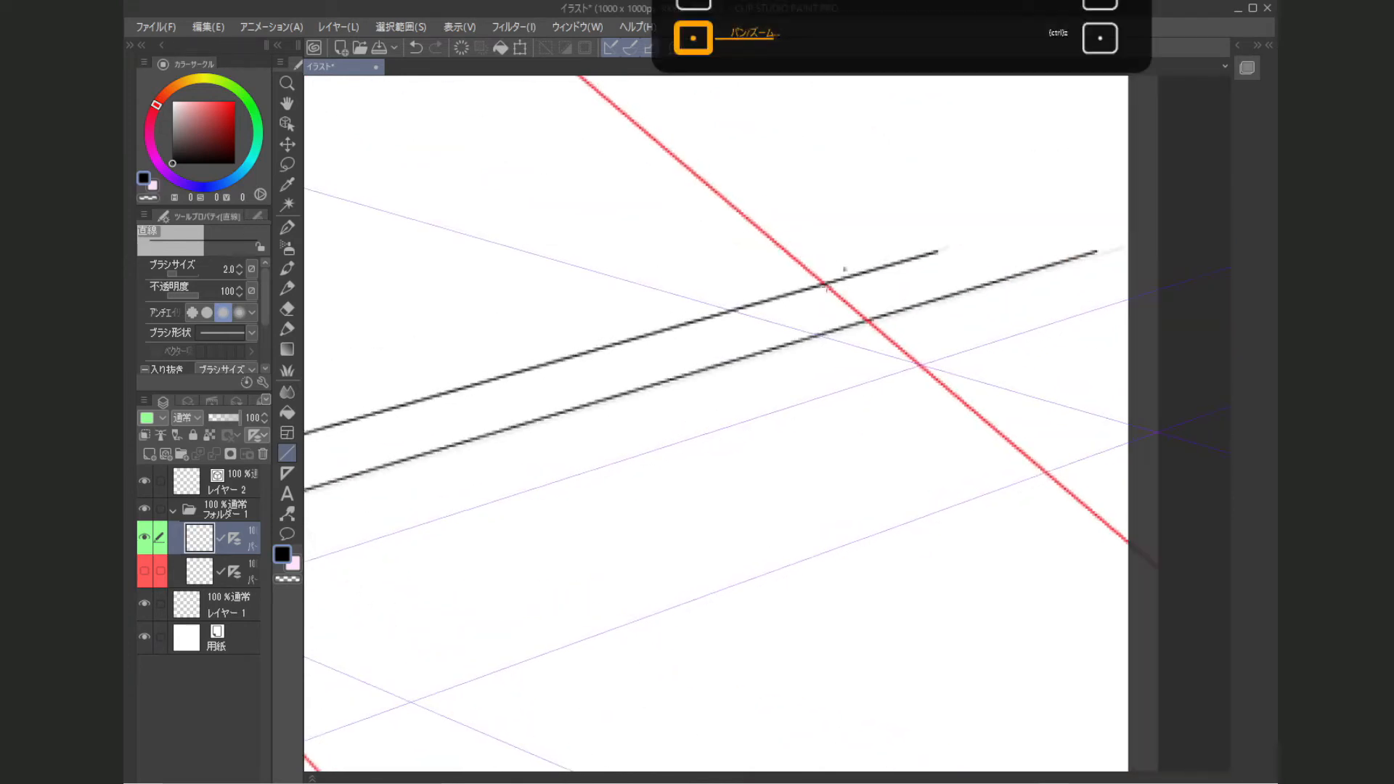
pyautogui.scroll(4, 827, 286)
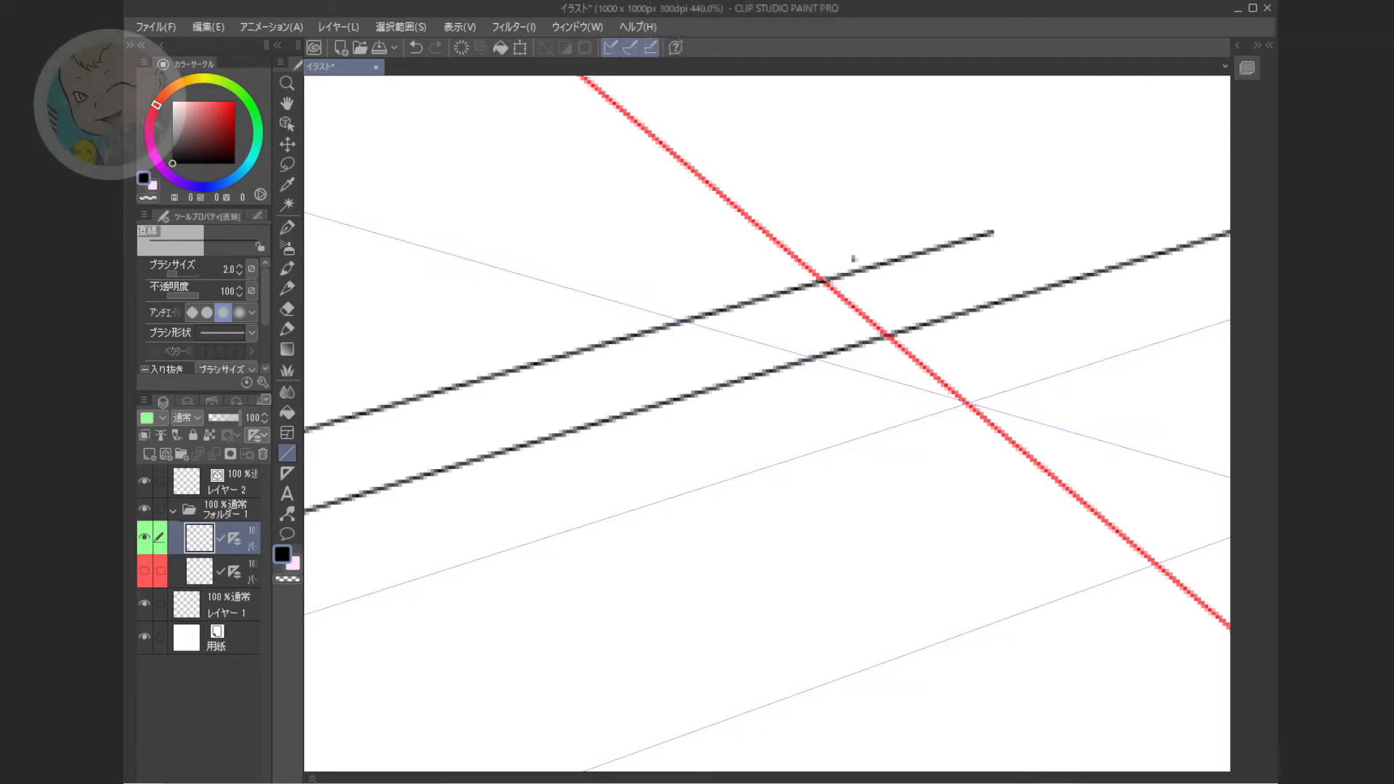
pyautogui.moveTo(820, 281)
pyautogui.mouseDown()
pyautogui.moveTo(912, 304)
pyautogui.moveTo(901, 301)
pyautogui.mouseUp()
pyautogui.moveTo(824, 279); pyautogui.dragTo(669, 236)
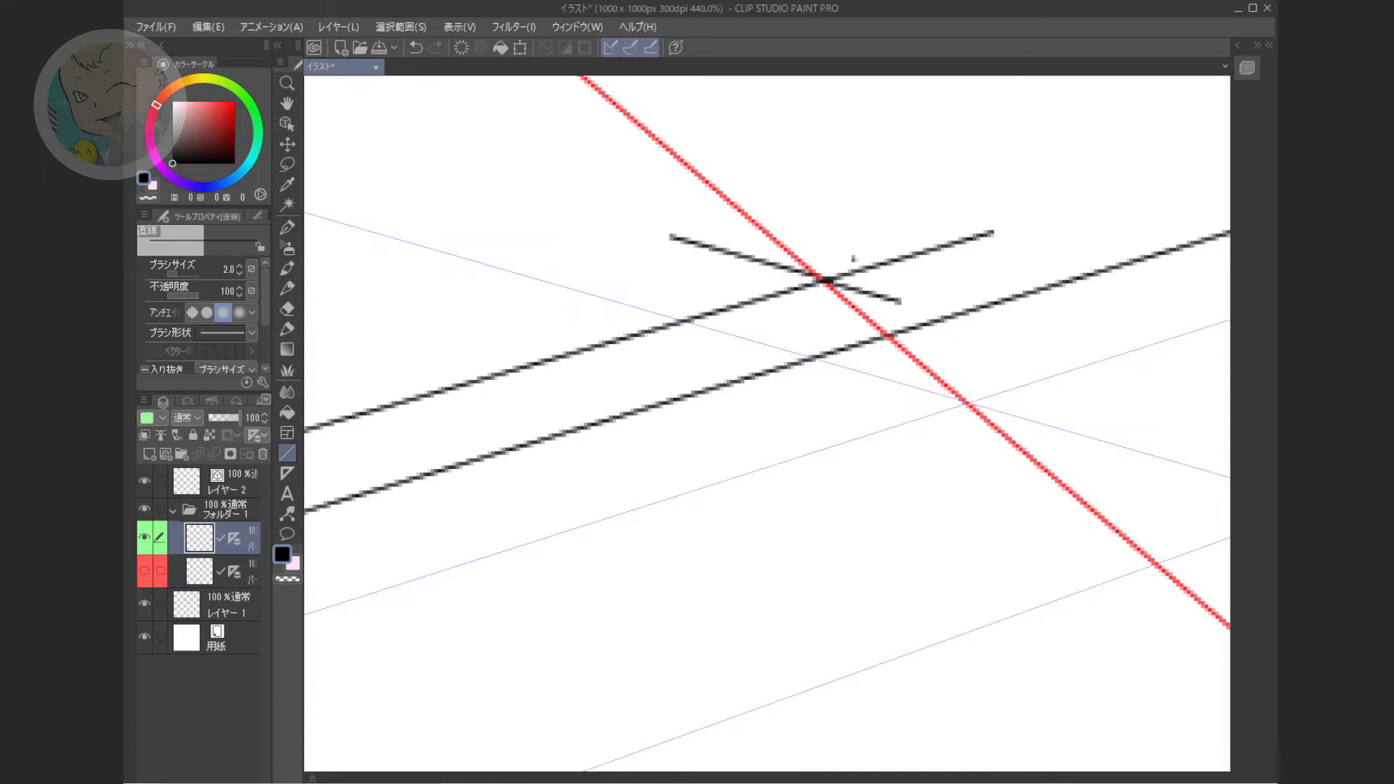
pyautogui.moveTo(824, 279); pyautogui.dragTo(1074, 357)
# Step: Draw a vertical line from the far outer corner down past the right red line
pyautogui.moveTo(993, 390); pyautogui.dragTo(989, 347)
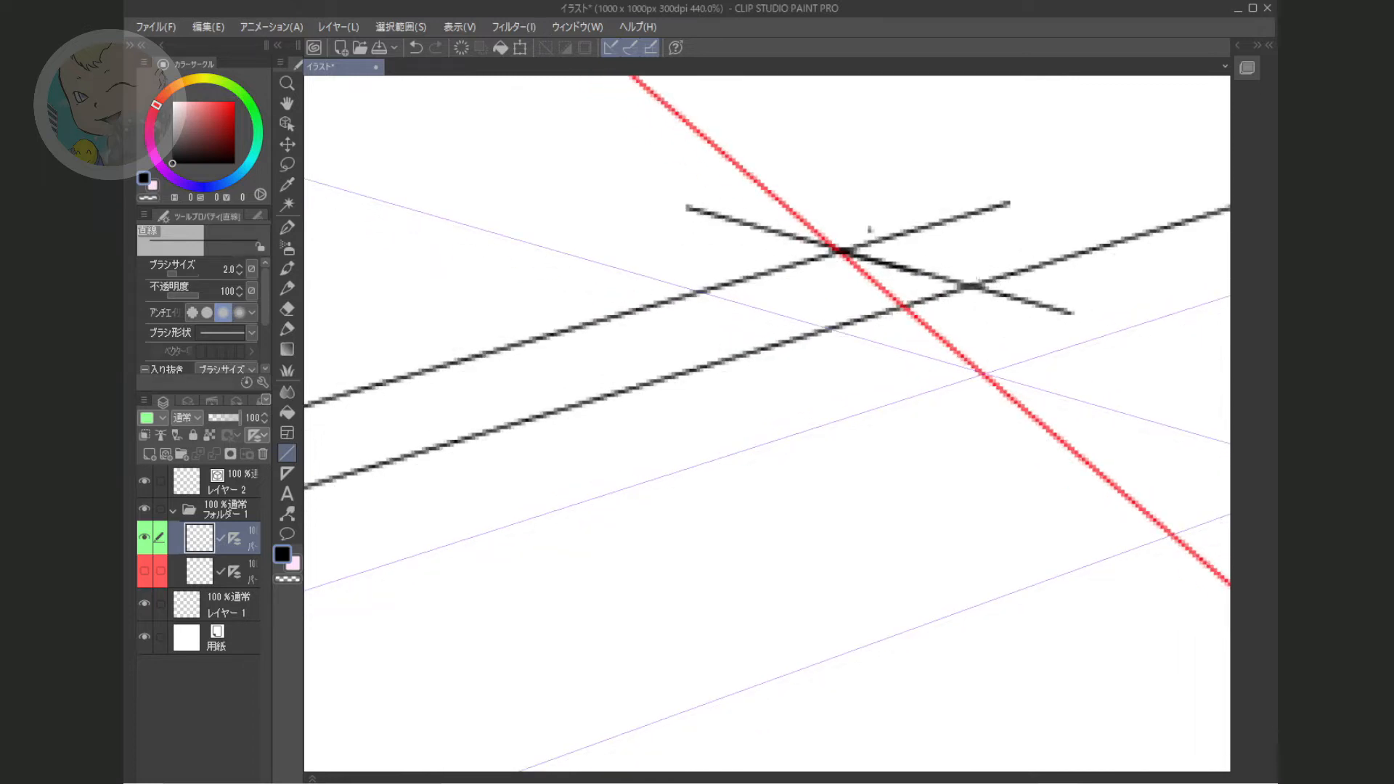
pyautogui.moveTo(977, 308); pyautogui.dragTo(885, 332)
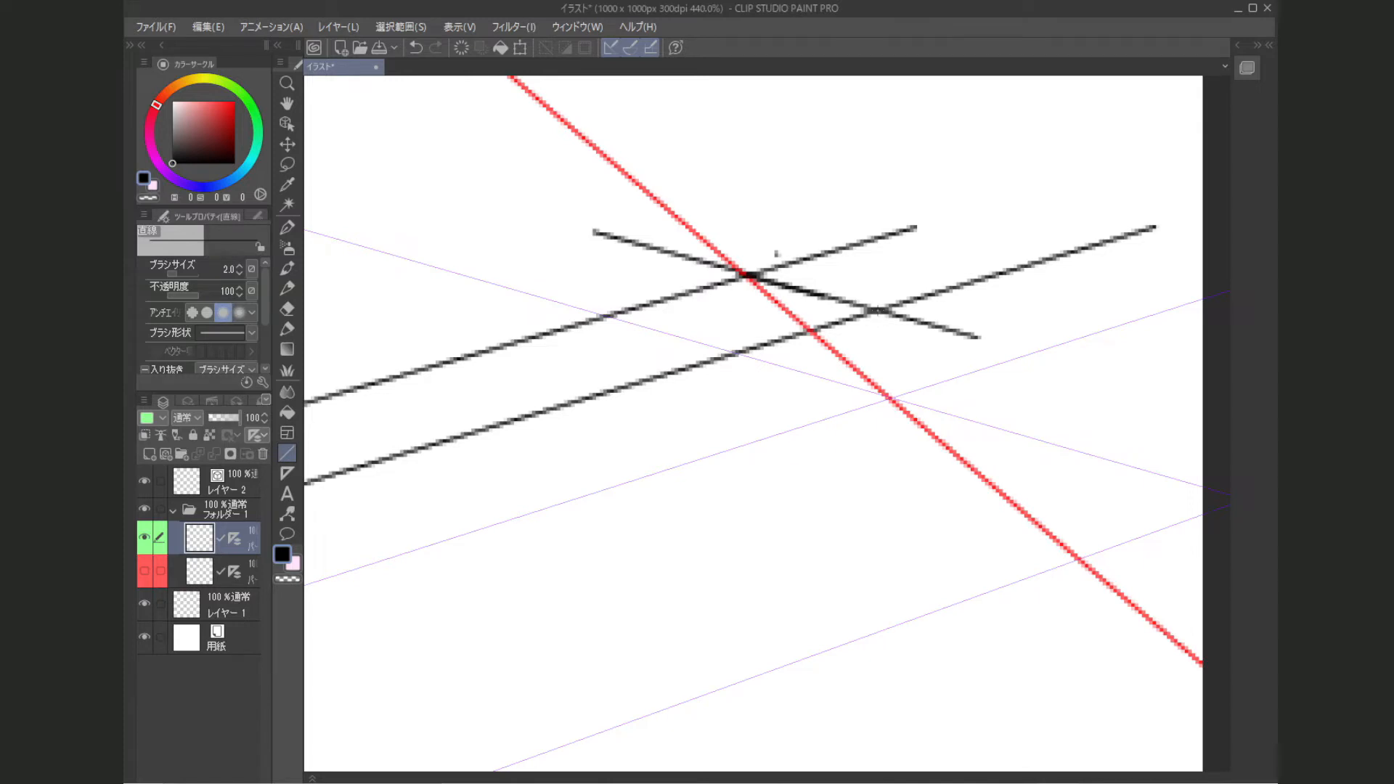
pyautogui.moveTo(878, 310); pyautogui.dragTo(887, 472)
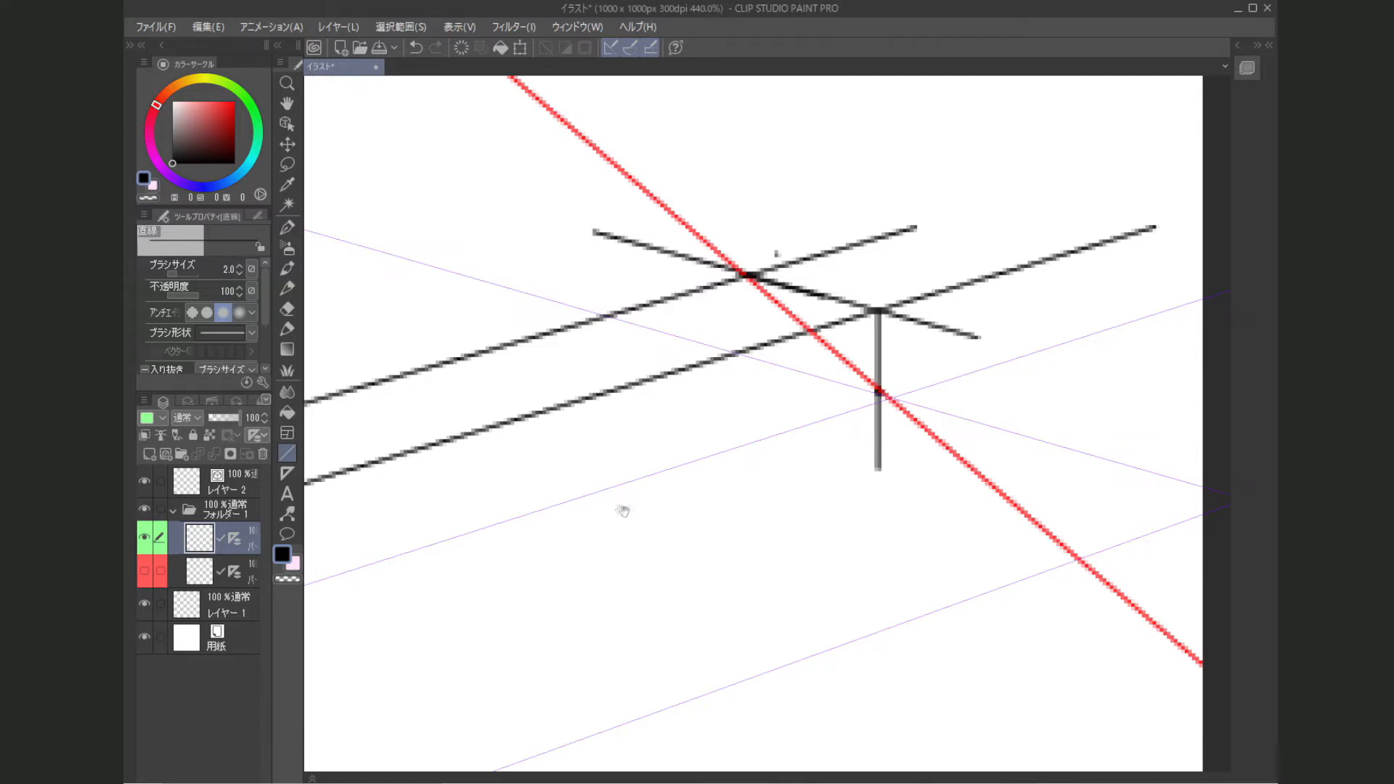
# Step: Draw the lower long edge from the near vertical's foot on the left red line toward the right vanishing point, past the far vertical
pyautogui.moveTo(622, 507); pyautogui.dragTo(893, 373)
pyautogui.moveTo(645, 448); pyautogui.dragTo(899, 365)
pyautogui.scroll(-2, 900, 365)
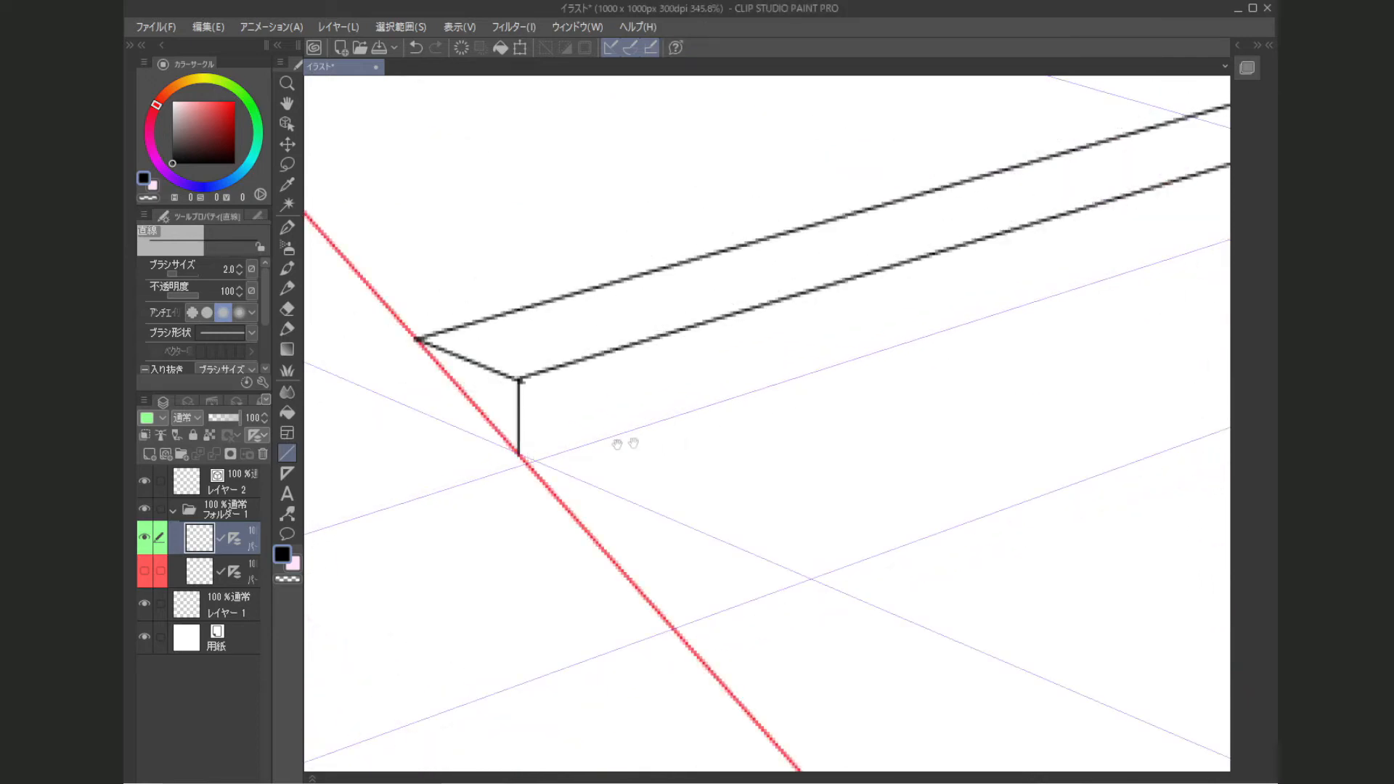
pyautogui.moveTo(679, 428); pyautogui.dragTo(610, 435)
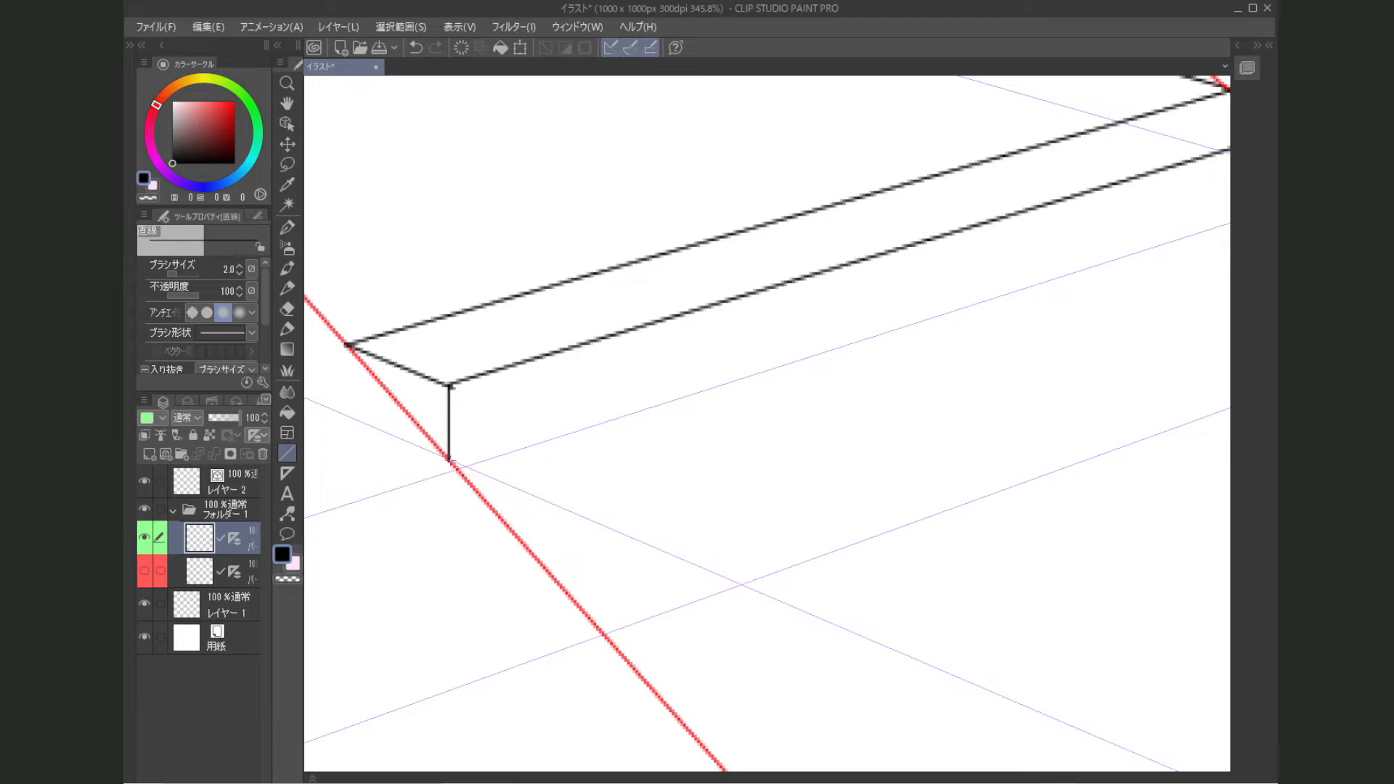
pyautogui.moveTo(449, 460)
pyautogui.mouseDown()
pyautogui.moveTo(1046, 275)
pyautogui.moveTo(1264, 184)
pyautogui.mouseUp()
# Step: Examine where the lower edge and verticals meet the red lines at both ends of the block
pyautogui.scroll(3, 1157, 217)
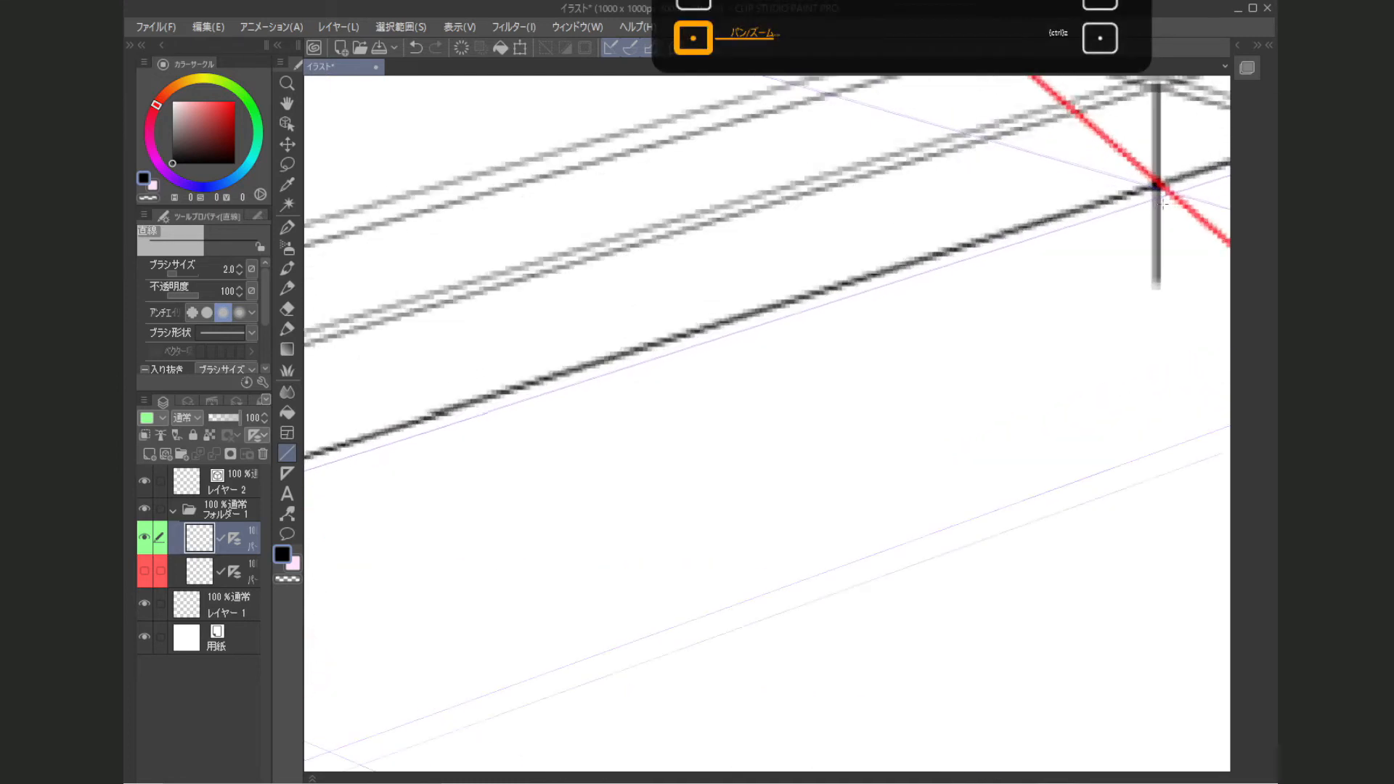
pyautogui.scroll(-3, 1157, 217)
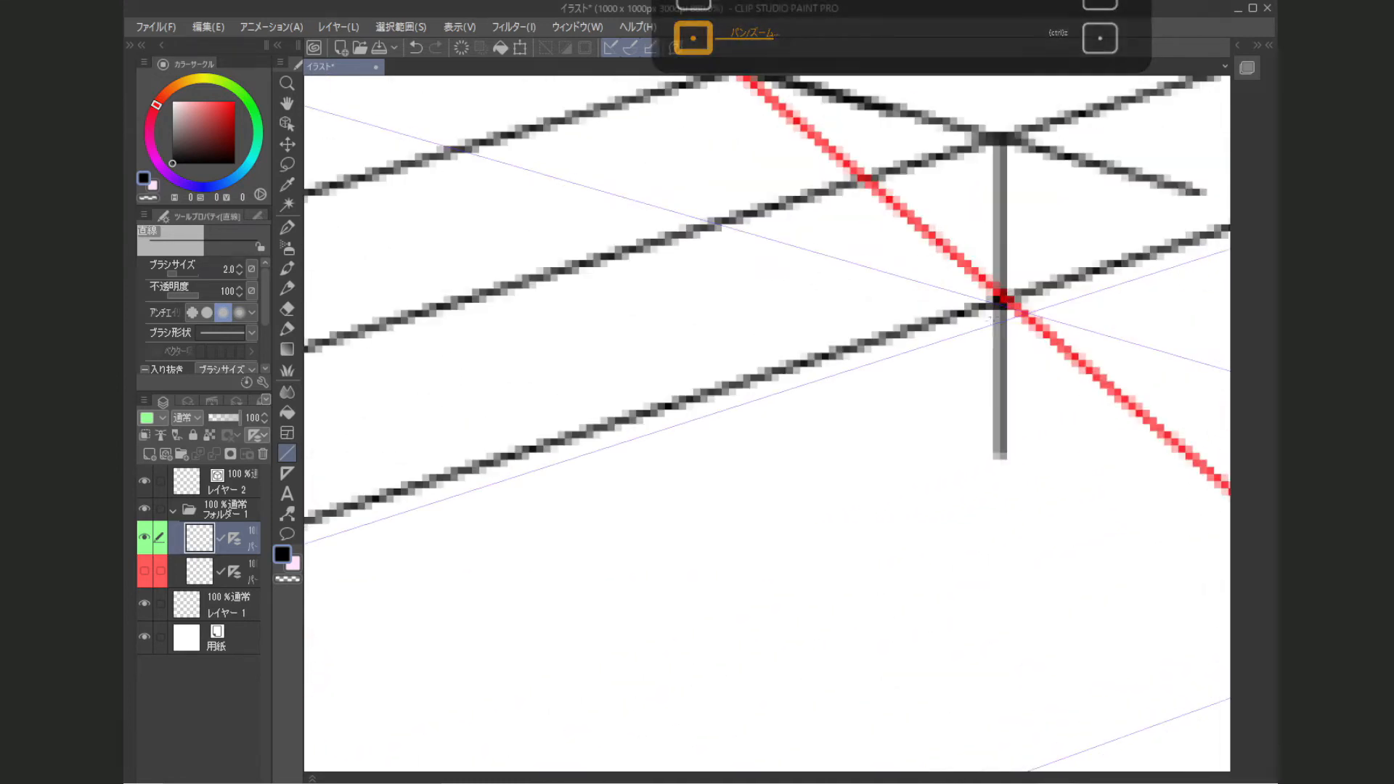
pyautogui.scroll(-2, 885, 323)
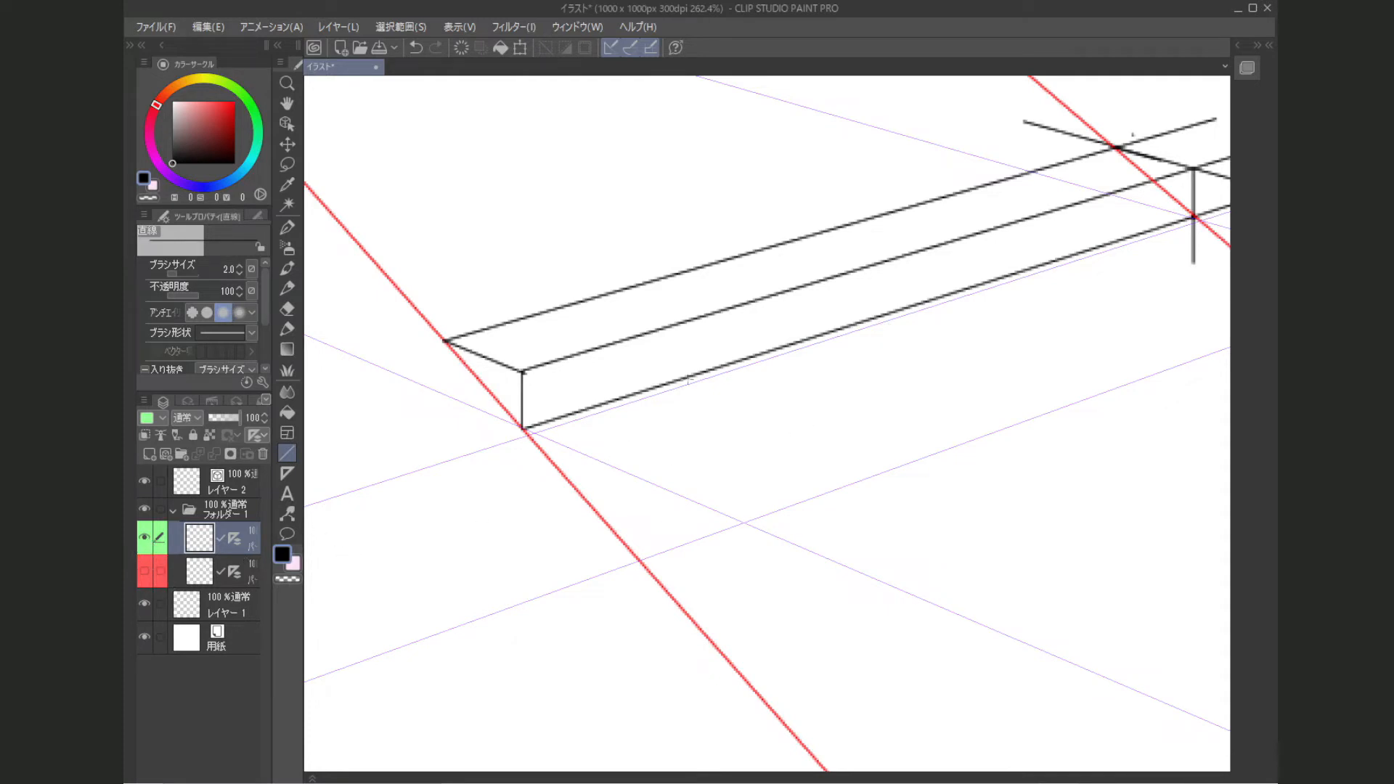
pyautogui.moveTo(1036, 333)
pyautogui.mouseDown()
pyautogui.moveTo(1010, 354)
pyautogui.moveTo(1074, 389)
pyautogui.moveTo(1059, 412)
pyautogui.mouseUp()
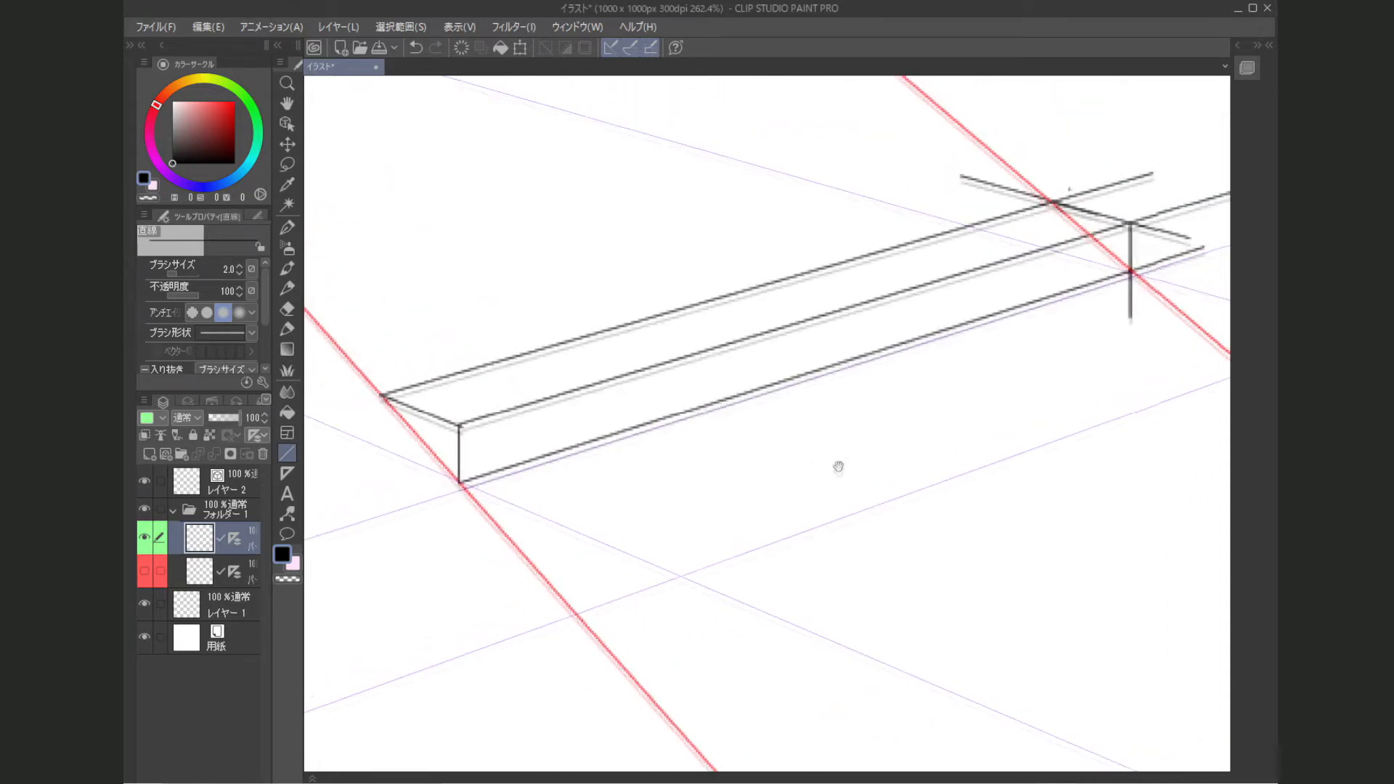
pyautogui.moveTo(597, 490); pyautogui.dragTo(740, 476)
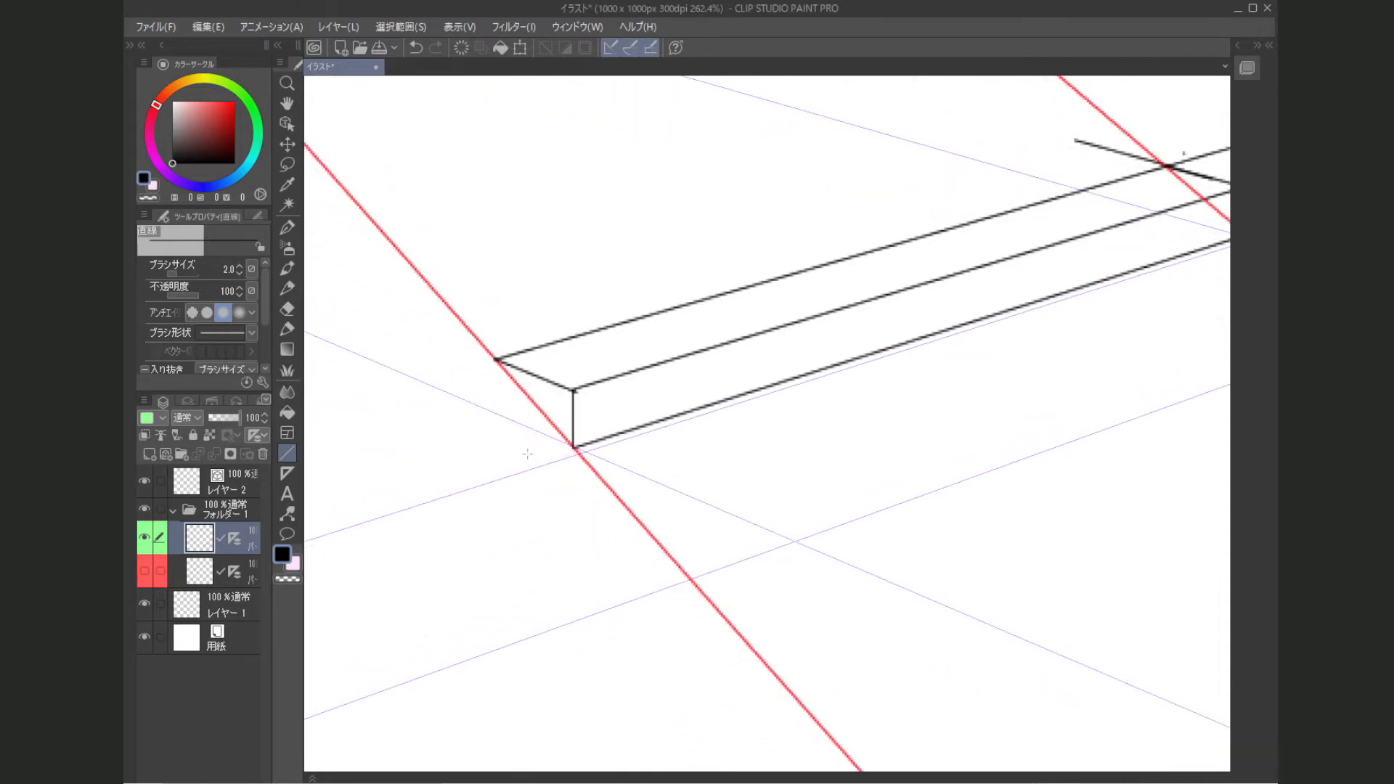
pyautogui.scroll(5, 529, 428)
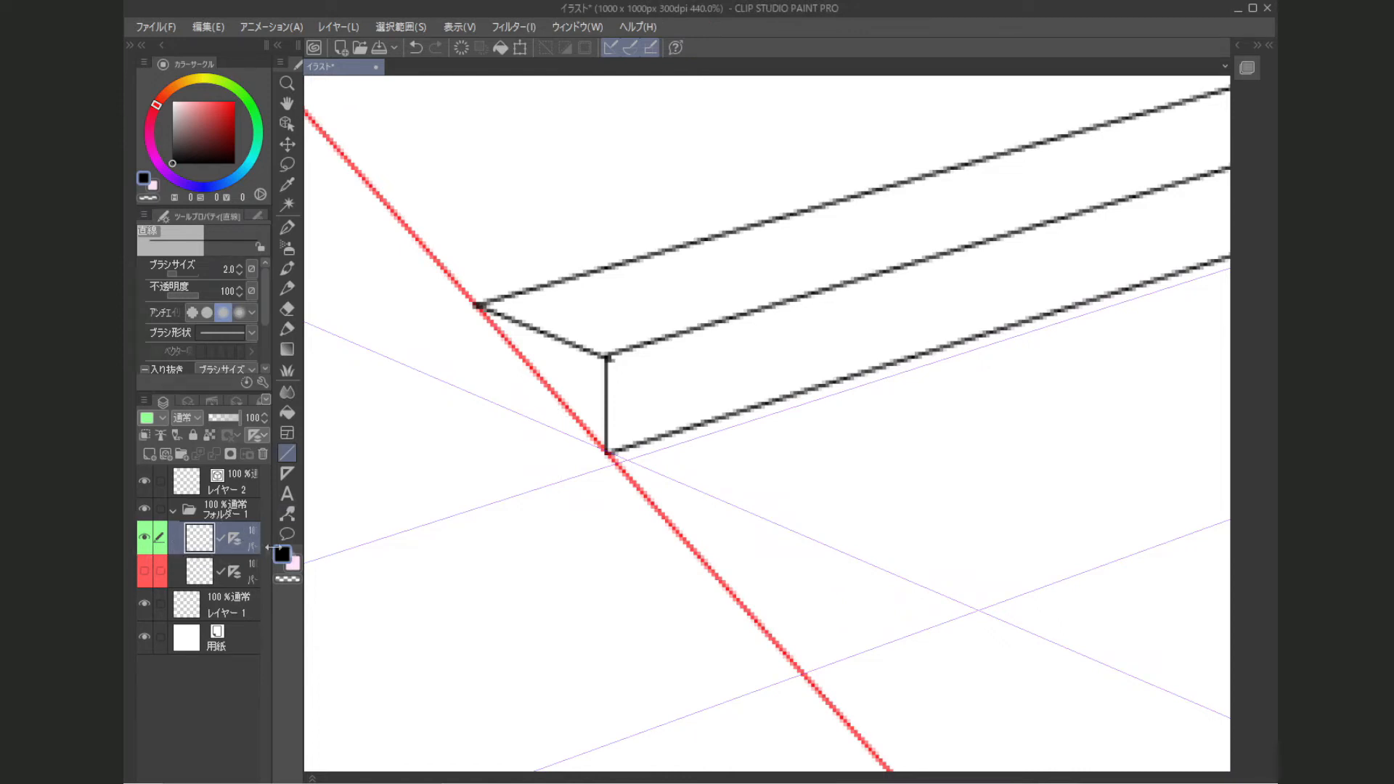
pyautogui.scroll(-6, 481, 519)
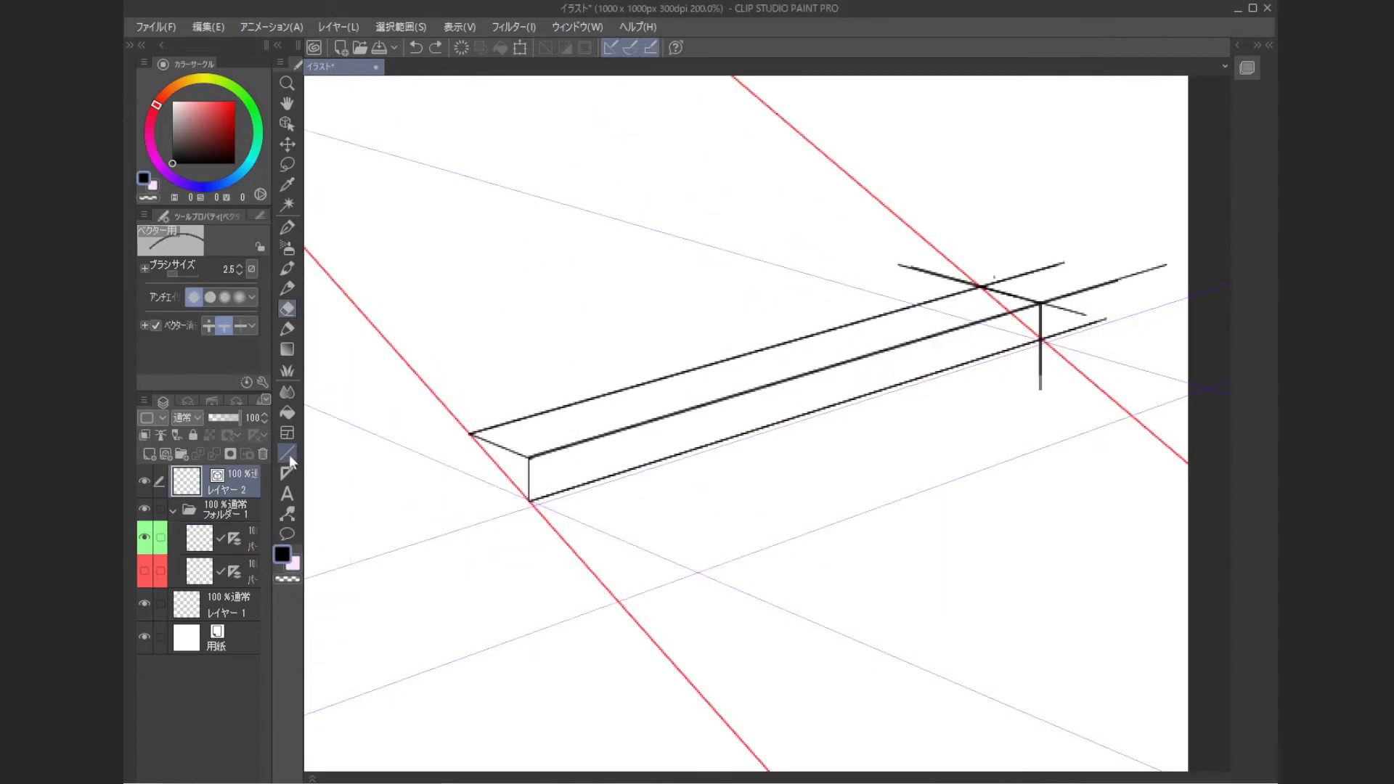
# Step: Hide the green-labelled two-point perspective ruler layer and show the red-labelled one-point perspective ruler layer
pyautogui.click(288, 453)
pyautogui.moveTo(430, 522); pyautogui.dragTo(523, 480)
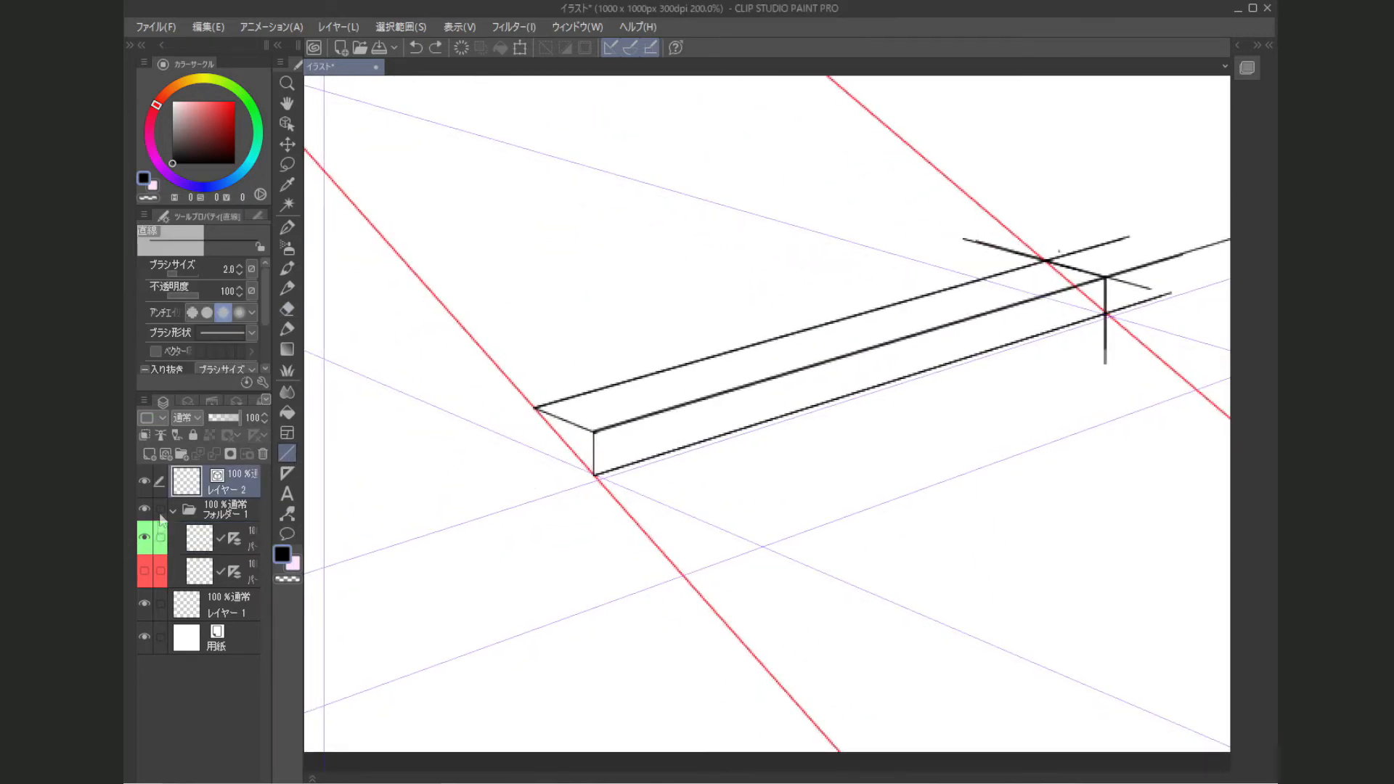
pyautogui.click(144, 481)
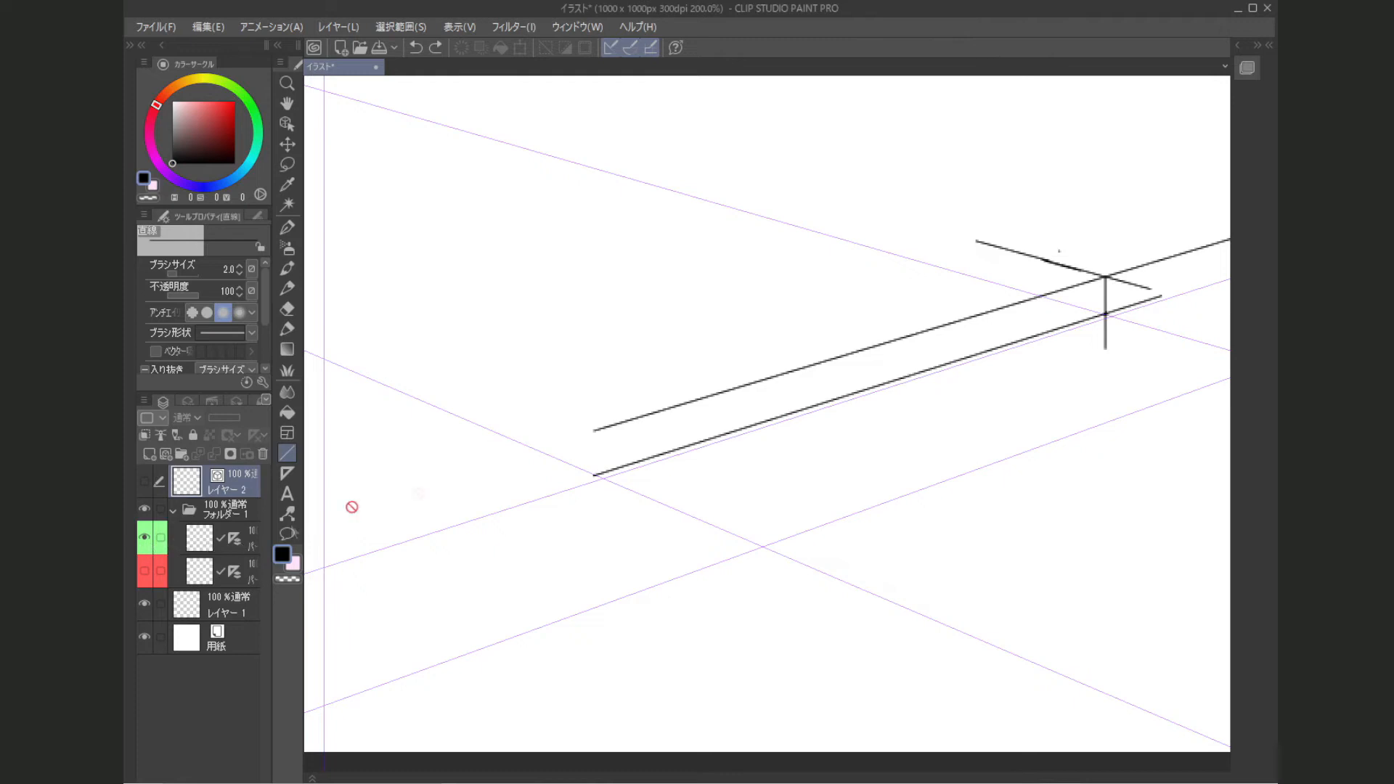
pyautogui.click(220, 539)
pyautogui.click(220, 539)
pyautogui.click(205, 545)
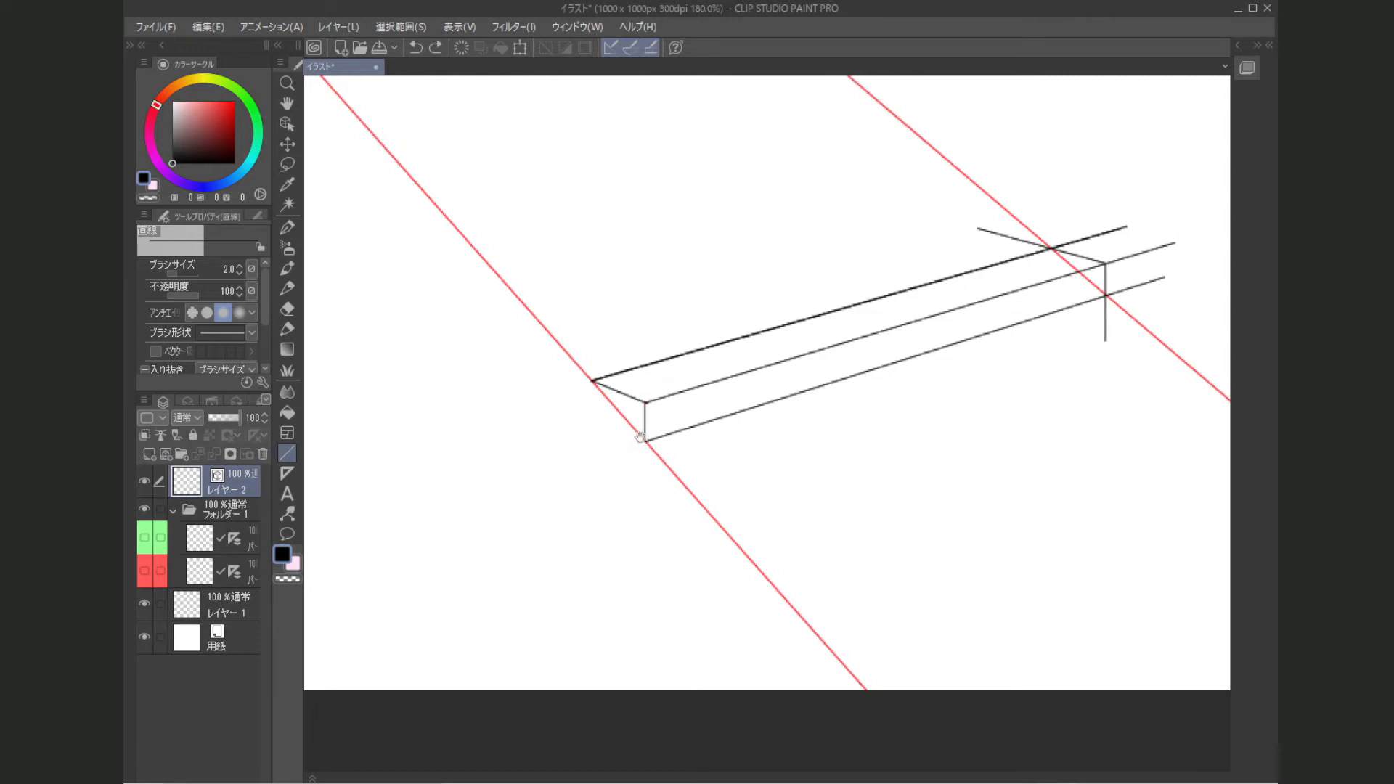
pyautogui.scroll(1, 625, 469)
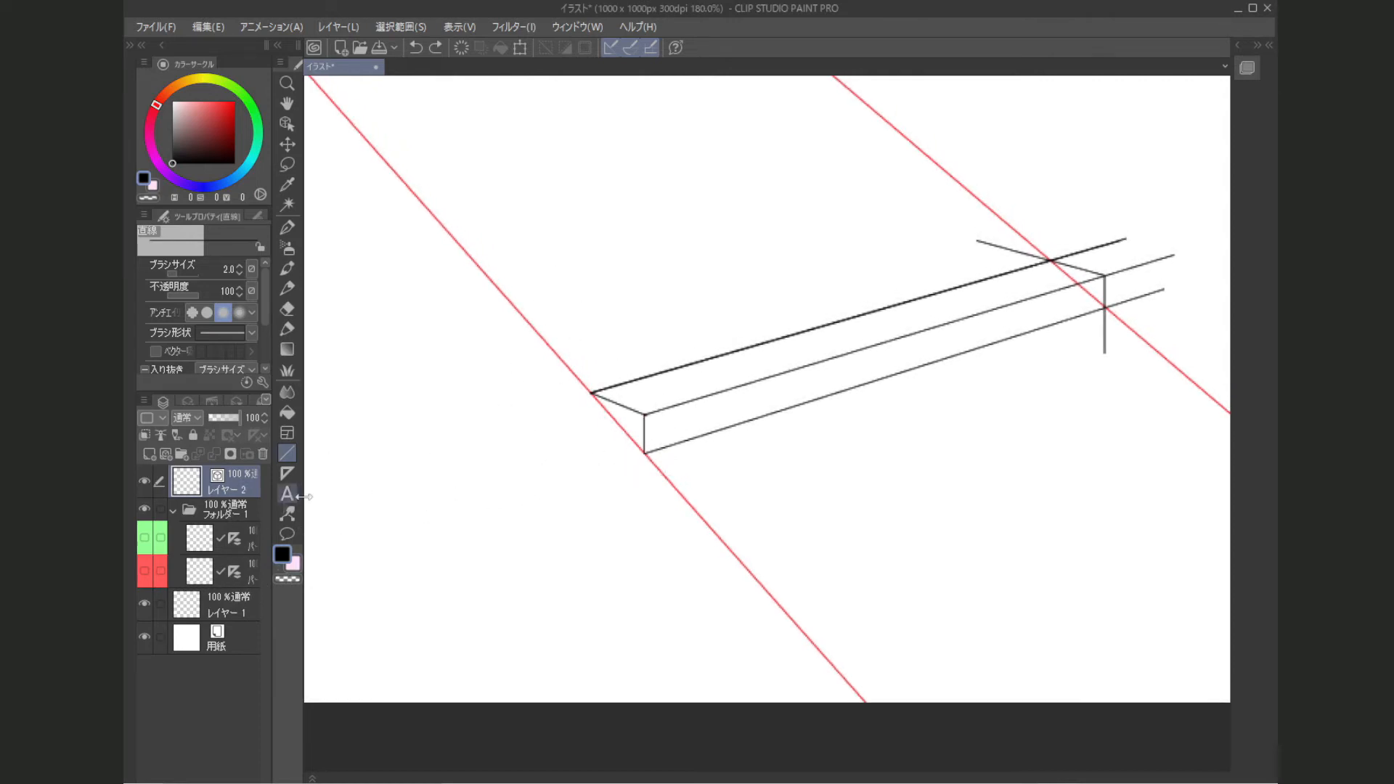
pyautogui.click(159, 570)
pyautogui.click(147, 572)
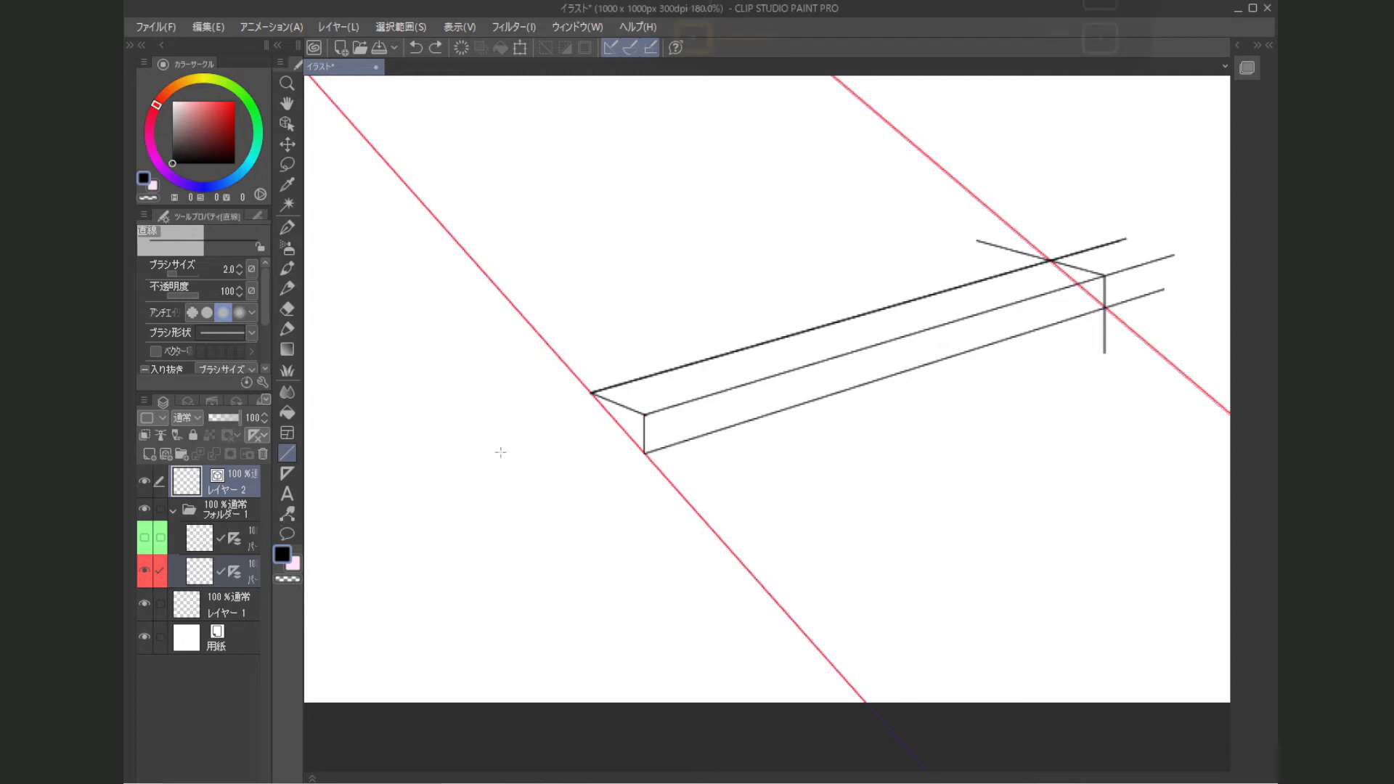
# Step: On レイヤー 2, draw a pure red guide line from the block's near upper outer corner up toward the one-point ruler's vanishing point
pyautogui.scroll(-2, 501, 452)
pyautogui.scroll(-4, 504, 449)
pyautogui.moveTo(469, 331); pyautogui.dragTo(726, 394)
pyautogui.moveTo(618, 257)
pyautogui.mouseDown()
pyautogui.moveTo(678, 426)
pyautogui.moveTo(672, 242)
pyautogui.moveTo(632, 268)
pyautogui.mouseUp()
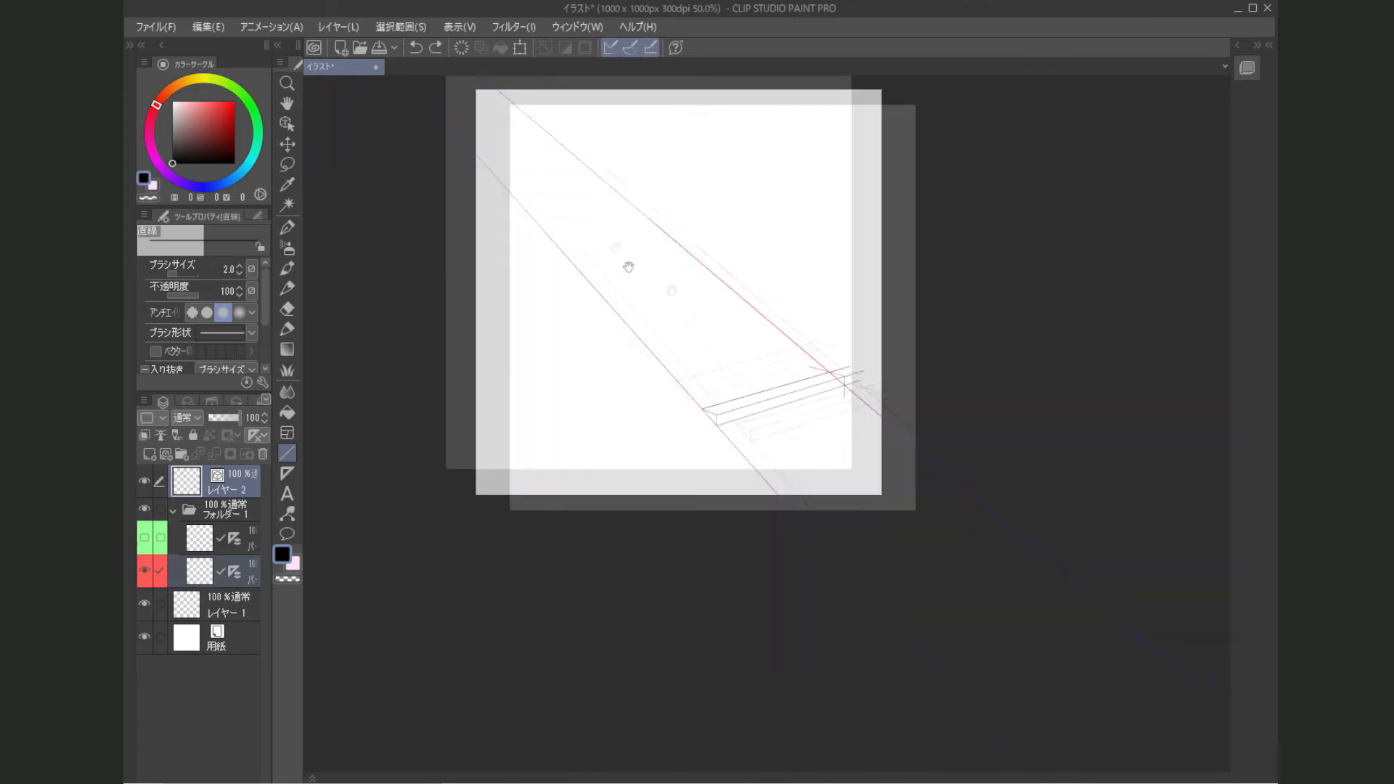
pyautogui.scroll(2, 662, 289)
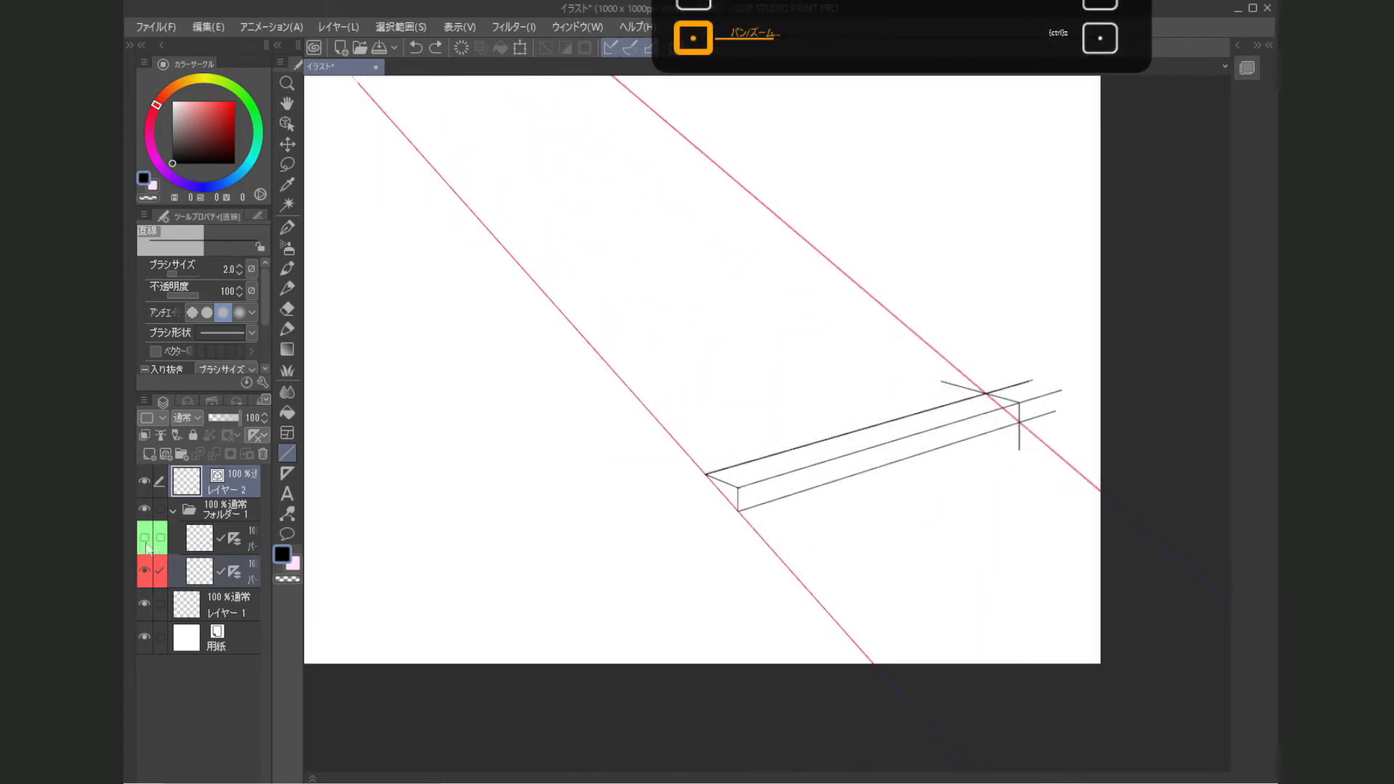
pyautogui.moveTo(570, 488); pyautogui.dragTo(557, 432)
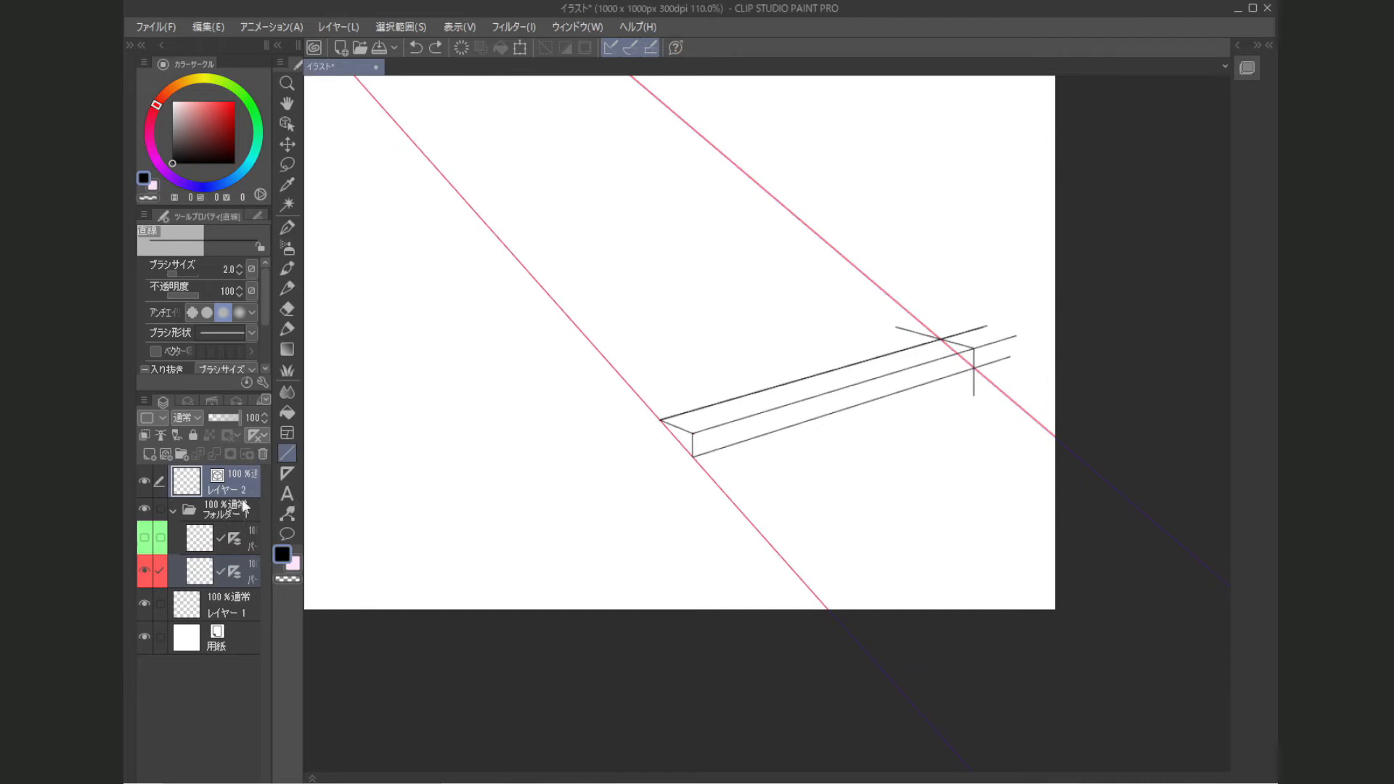
pyautogui.click(230, 491)
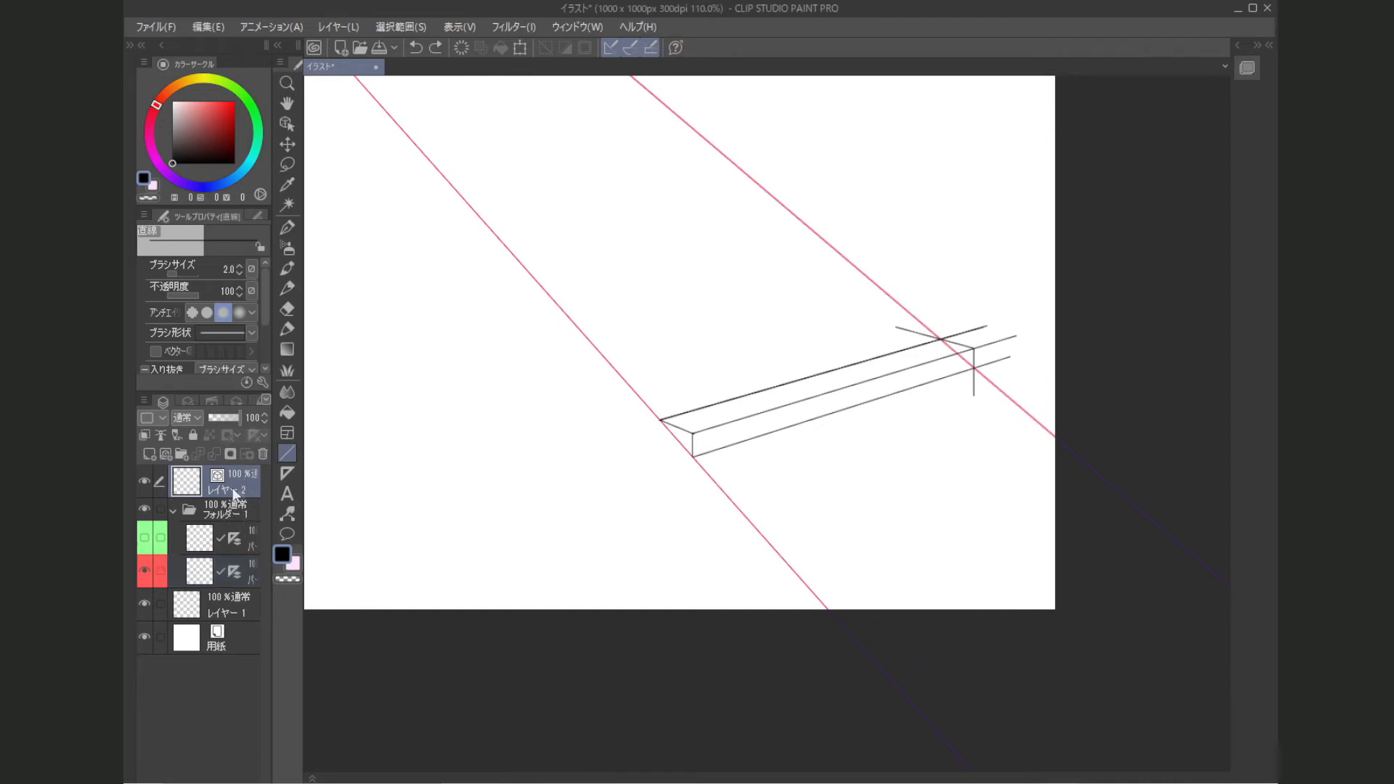
pyautogui.click(235, 101)
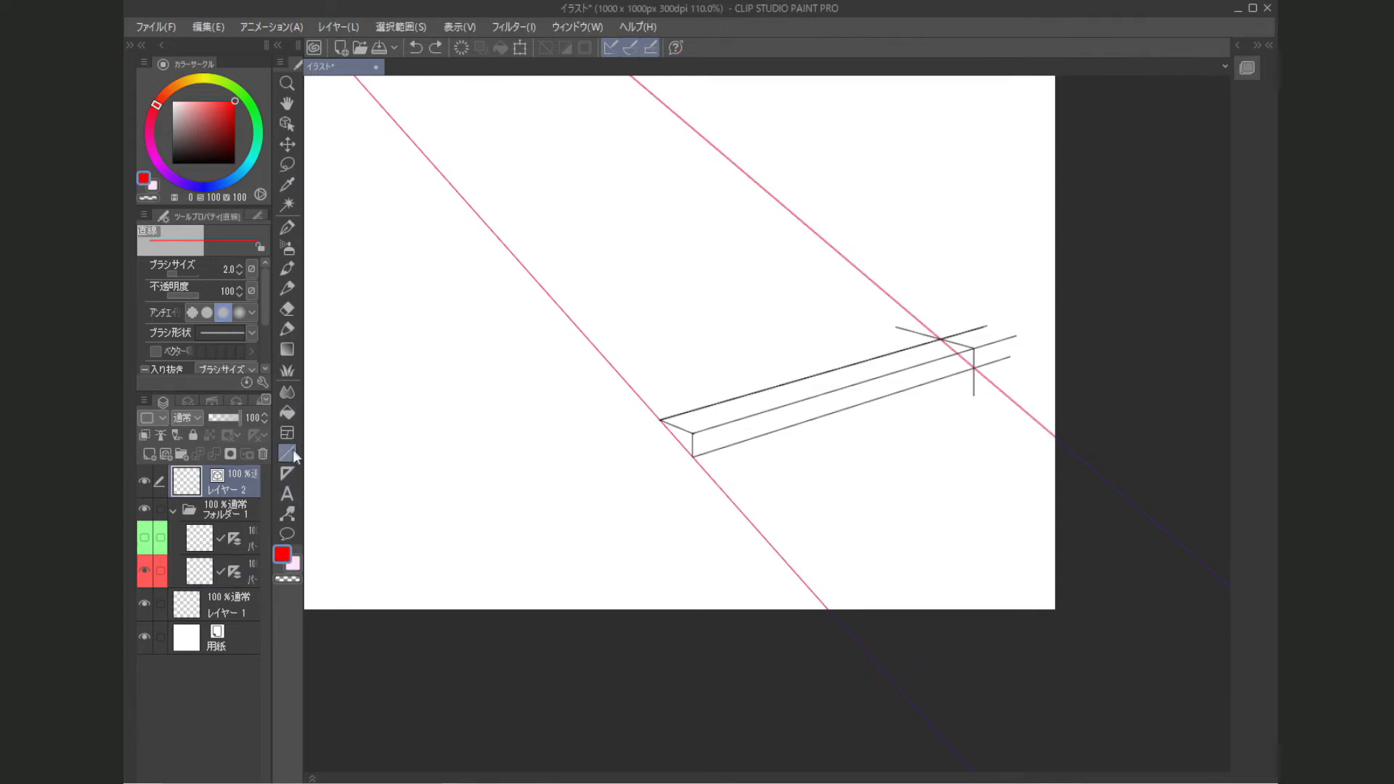
pyautogui.moveTo(708, 459)
pyautogui.mouseDown()
pyautogui.moveTo(803, 461)
pyautogui.moveTo(735, 498)
pyautogui.moveTo(742, 490)
pyautogui.mouseUp()
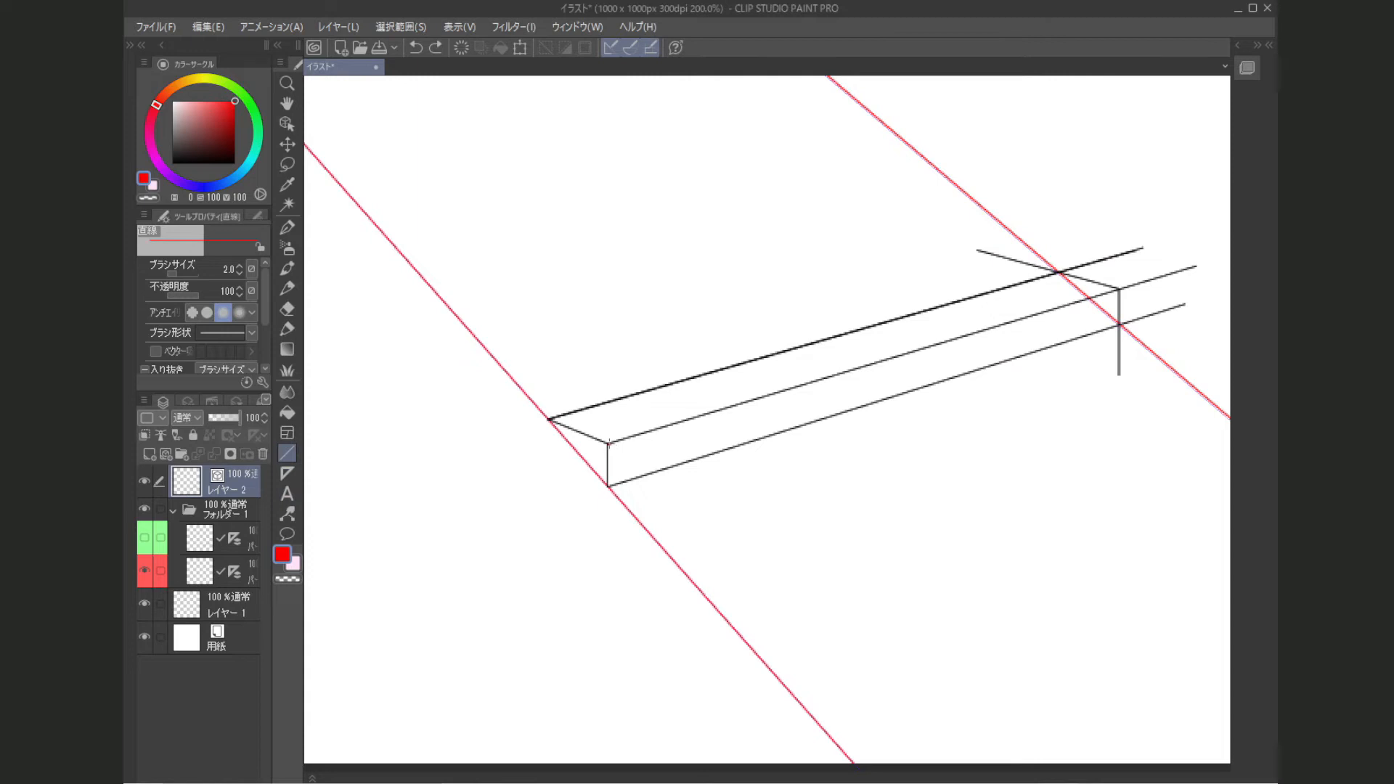
pyautogui.click(608, 442)
pyautogui.moveTo(419, 279); pyautogui.dragTo(230, 66)
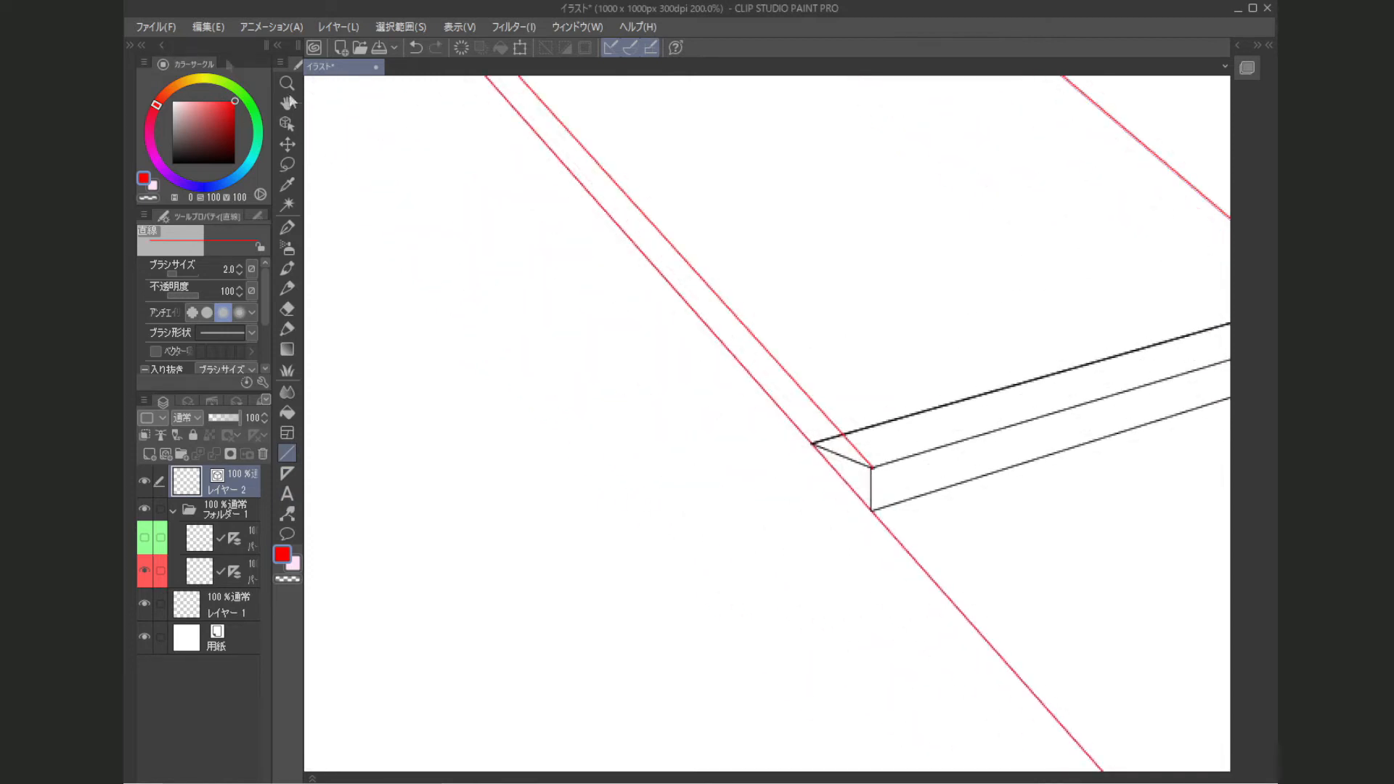
# Step: Continue the new red guide from the same block corner down toward the canvas's lower edge, following the one-point ruler
pyautogui.moveTo(920, 509); pyautogui.dragTo(751, 435)
pyautogui.scroll(-6, 760, 392)
pyautogui.scroll(1, 748, 432)
pyautogui.moveTo(750, 434); pyautogui.dragTo(735, 412)
pyautogui.scroll(5, 735, 411)
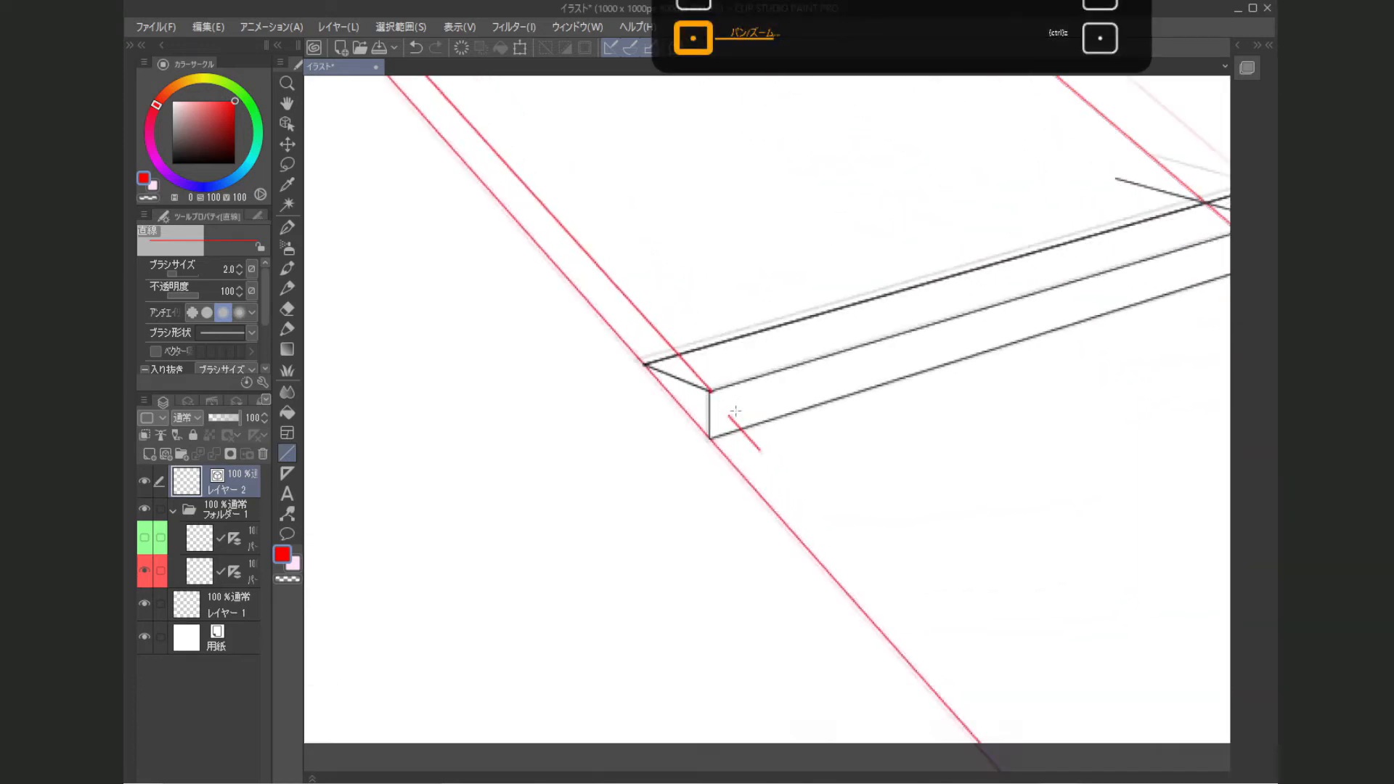
pyautogui.hotkey('ctrl', 'z')
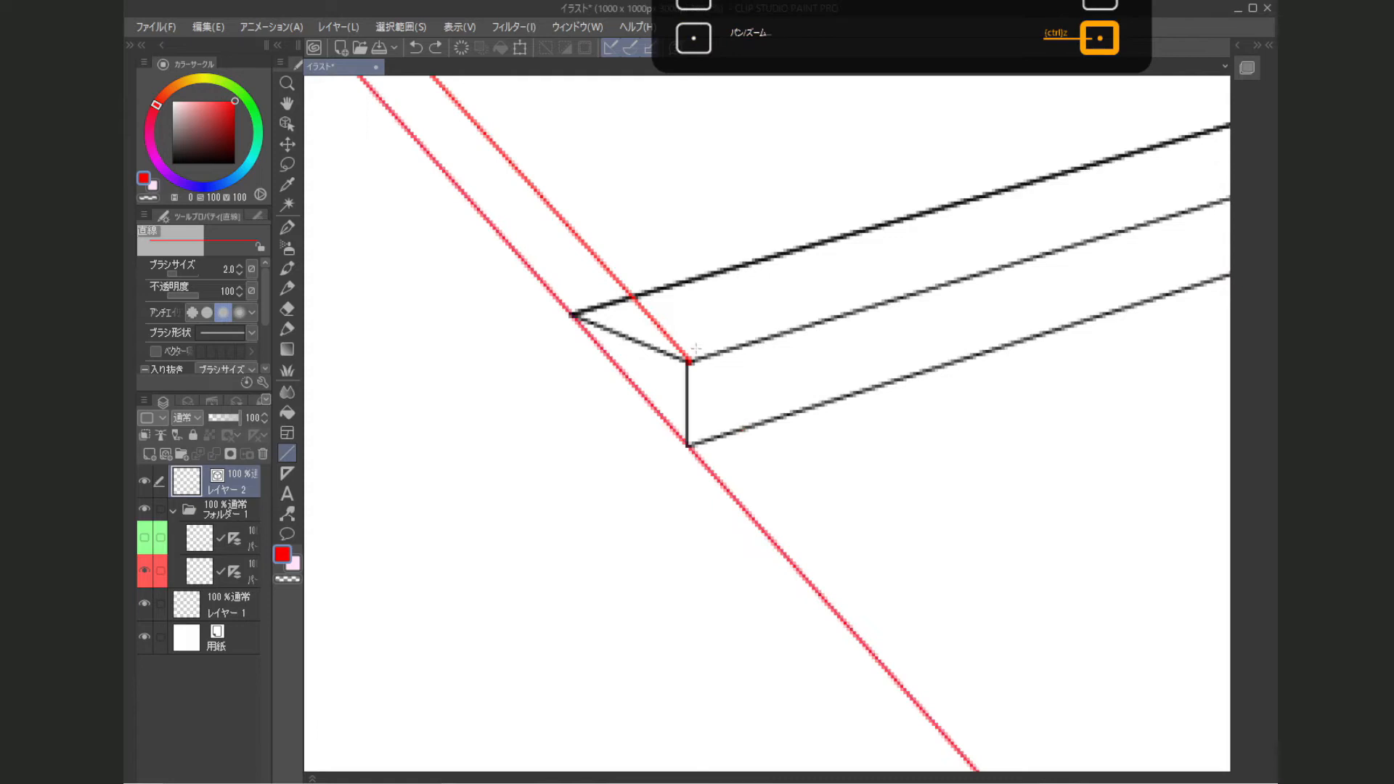
pyautogui.moveTo(690, 361)
pyautogui.mouseDown()
pyautogui.moveTo(1053, 770)
pyautogui.moveTo(1132, 779)
pyautogui.mouseUp()
pyautogui.scroll(-6, 800, 512)
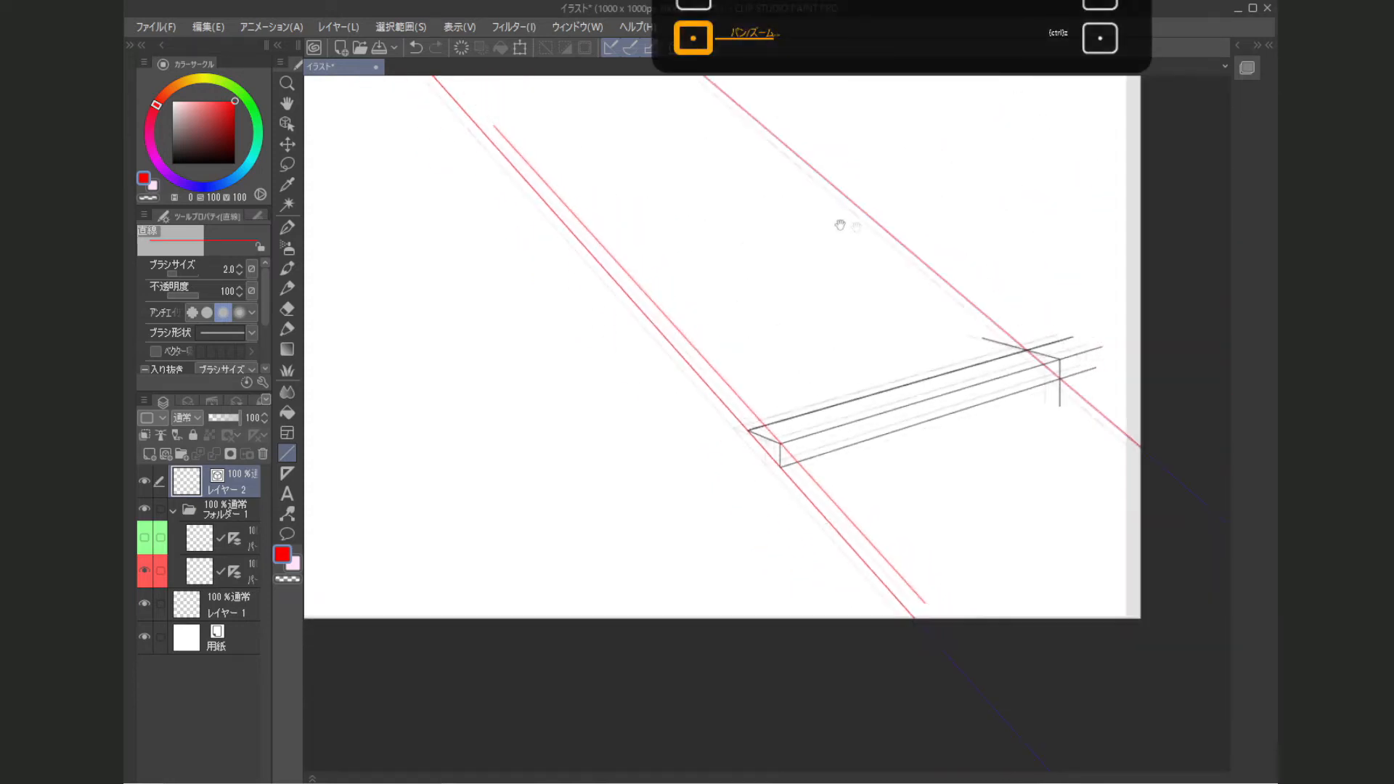
# Step: Extend the new red guide from its upper end further toward the vanishing point, alongside the original left red line
pyautogui.moveTo(479, 122); pyautogui.dragTo(580, 414)
pyautogui.scroll(4, 579, 414)
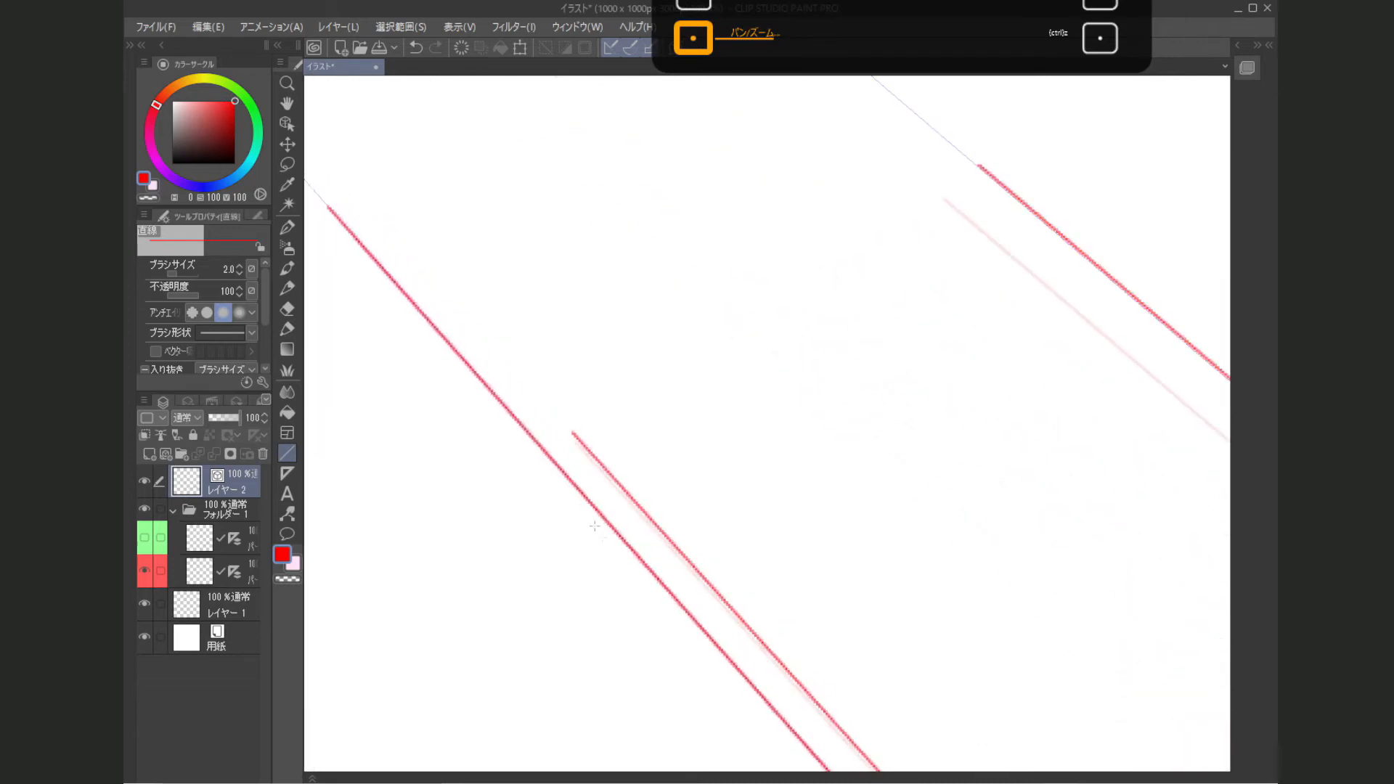
pyautogui.moveTo(588, 449); pyautogui.dragTo(364, 208)
pyautogui.scroll(-5, 746, 564)
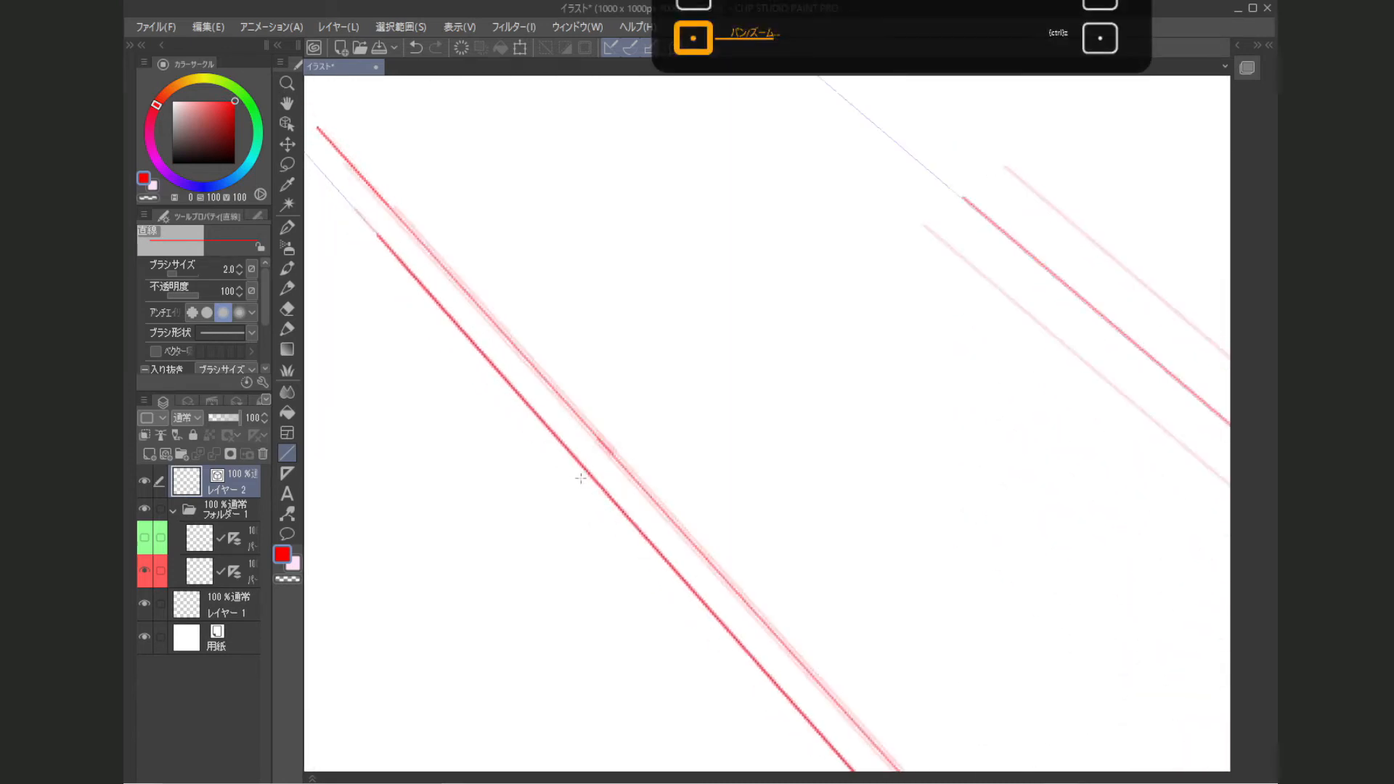
# Step: Hide the red-labelled one-point ruler, show the green-labelled two-point ruler, and set the drawing colour to black
pyautogui.scroll(6, 746, 565)
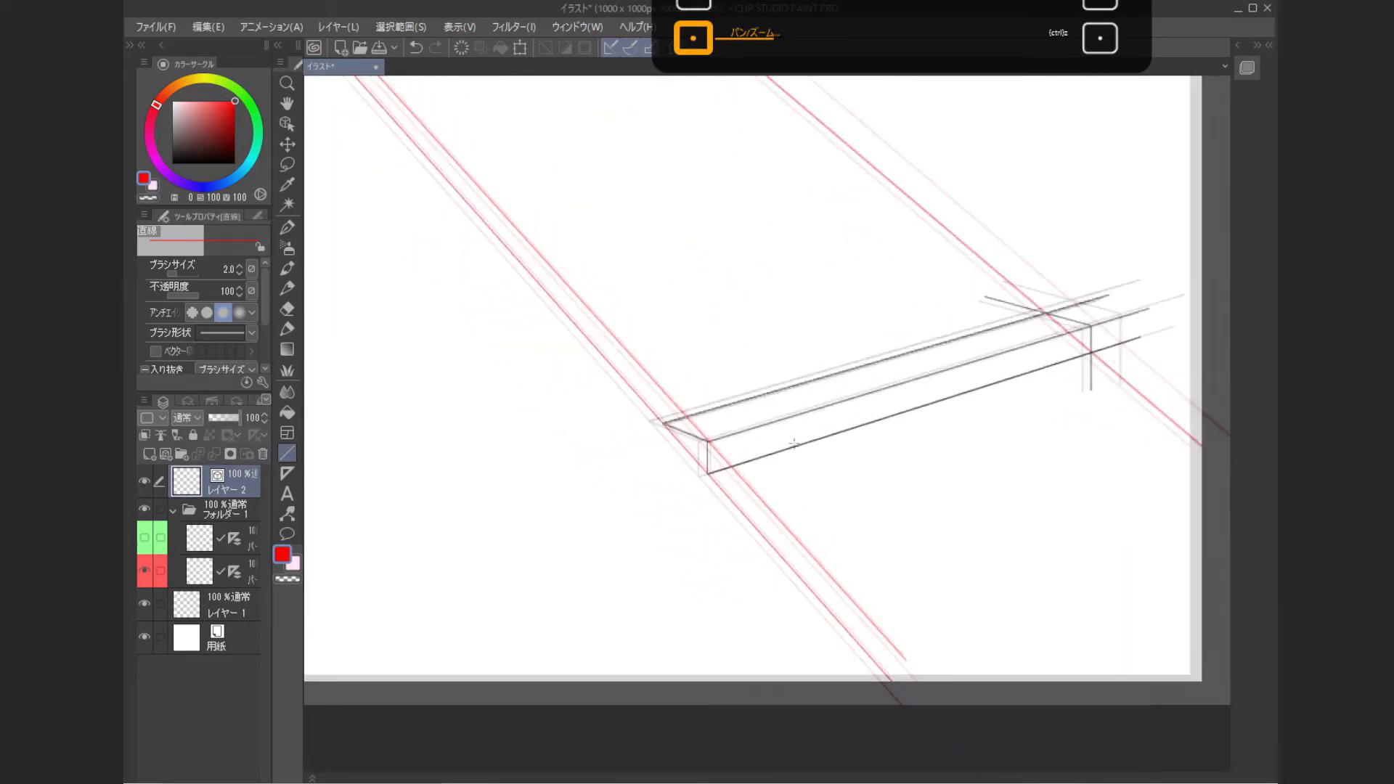
pyautogui.scroll(-5, 899, 530)
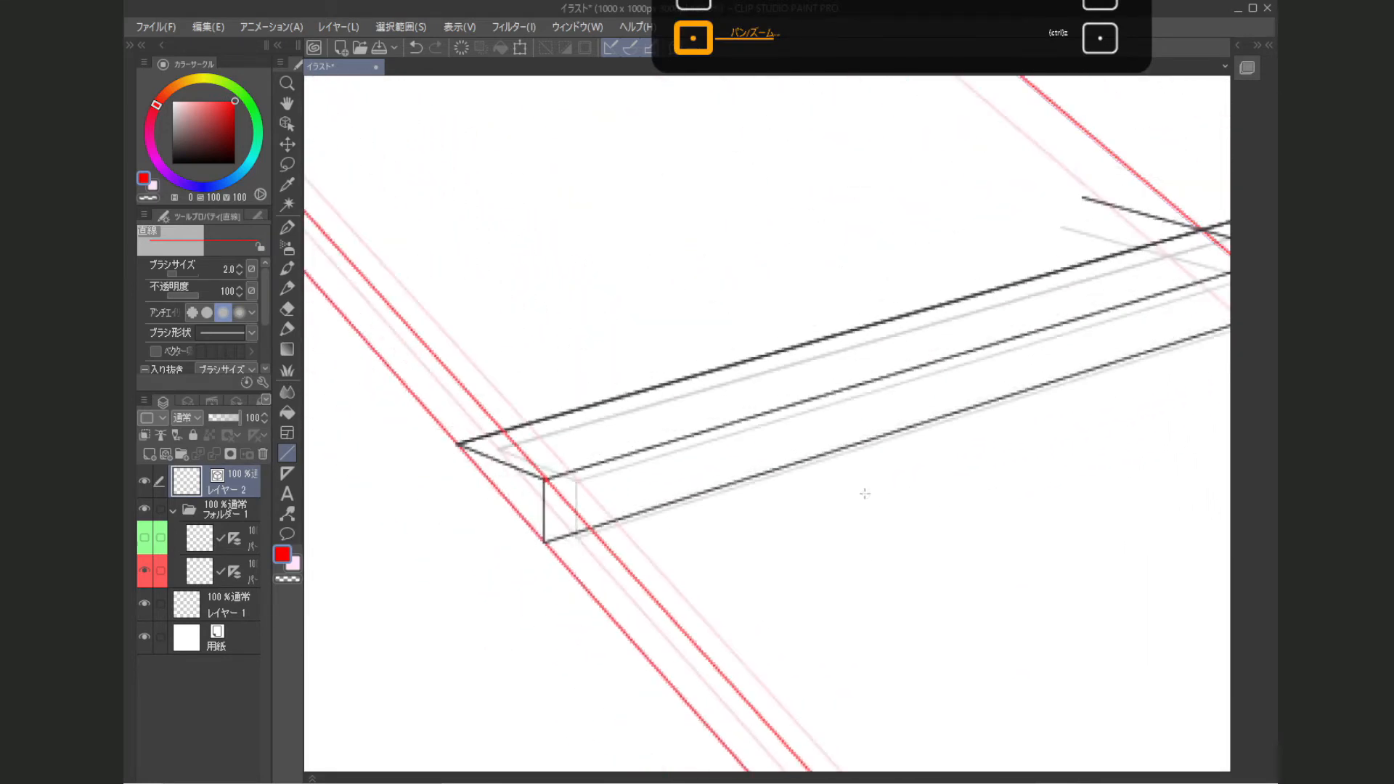
pyautogui.moveTo(1152, 398); pyautogui.dragTo(967, 425)
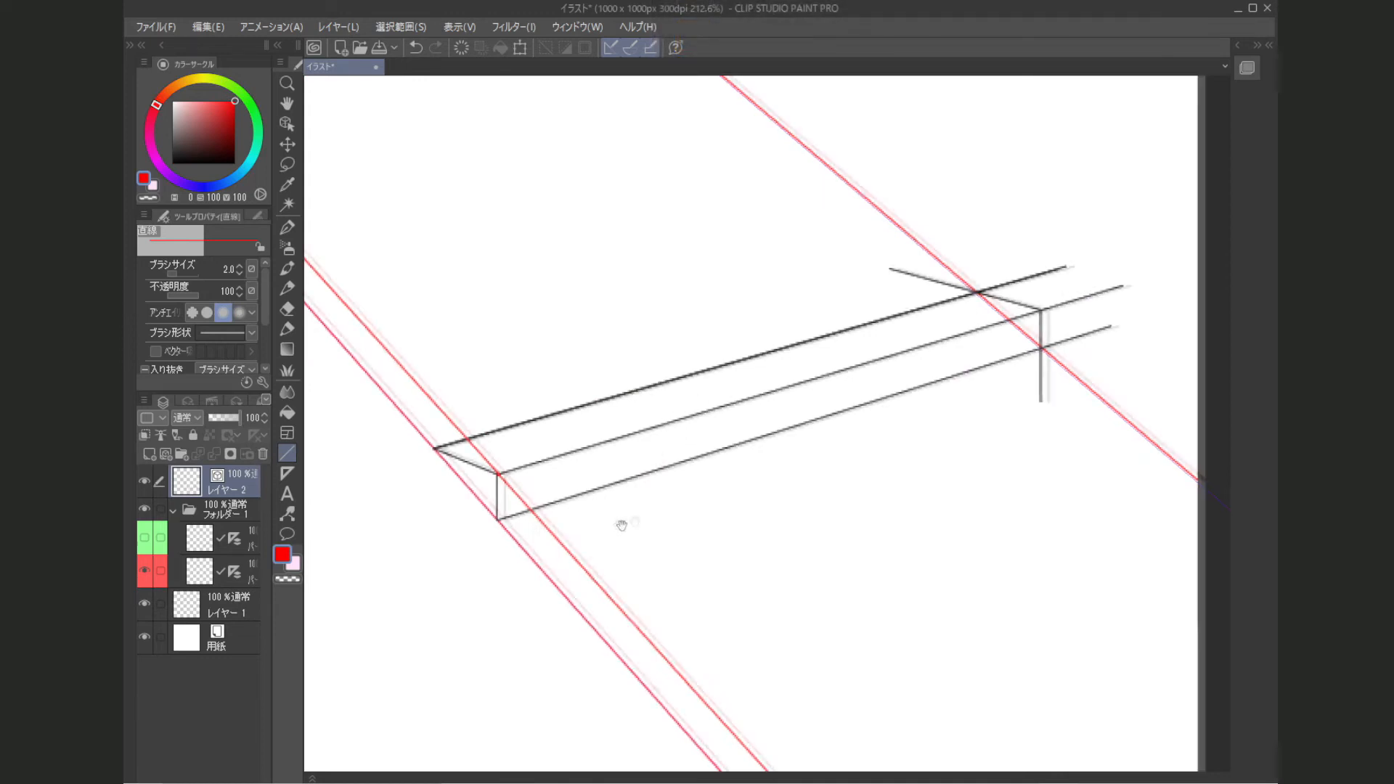
pyautogui.moveTo(619, 522); pyautogui.dragTo(666, 508)
pyautogui.moveTo(423, 568); pyautogui.dragTo(513, 526)
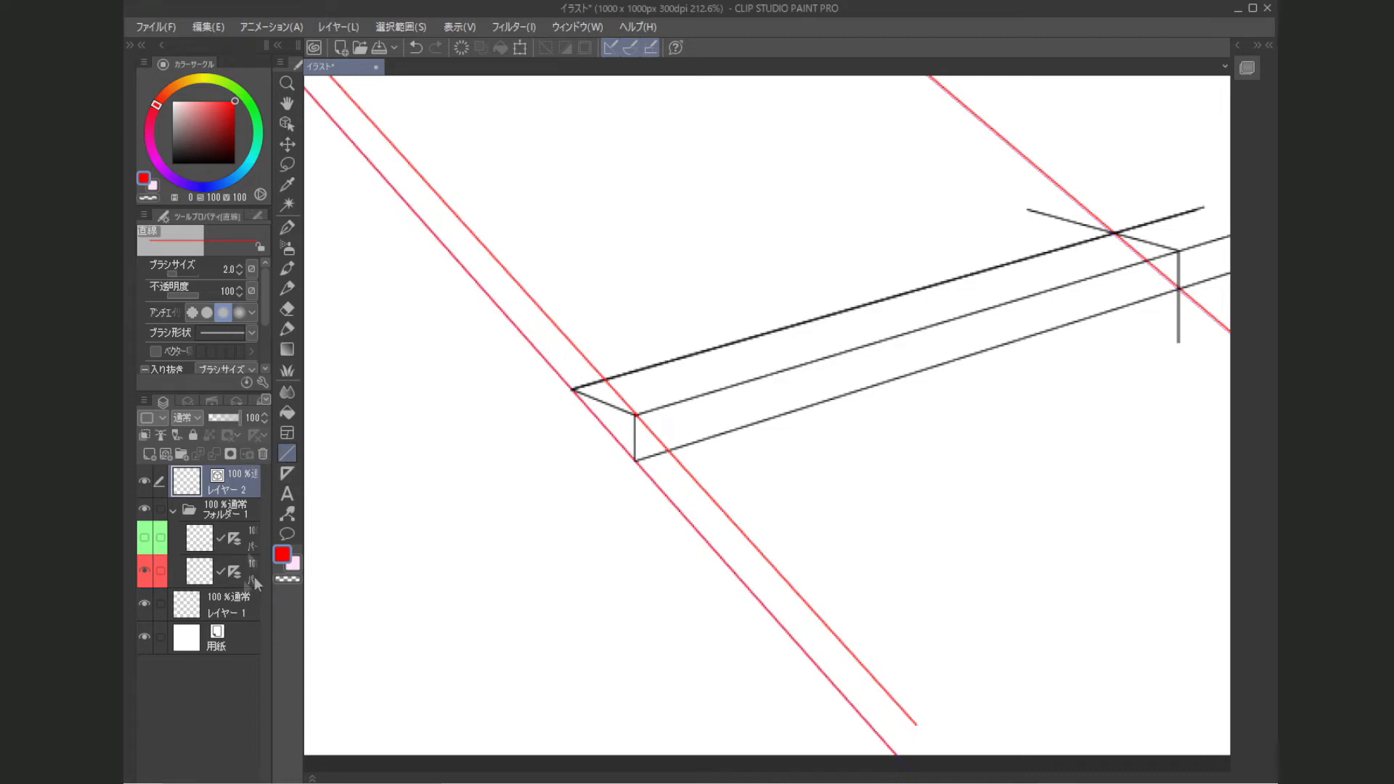
pyautogui.click(146, 570)
pyautogui.click(145, 538)
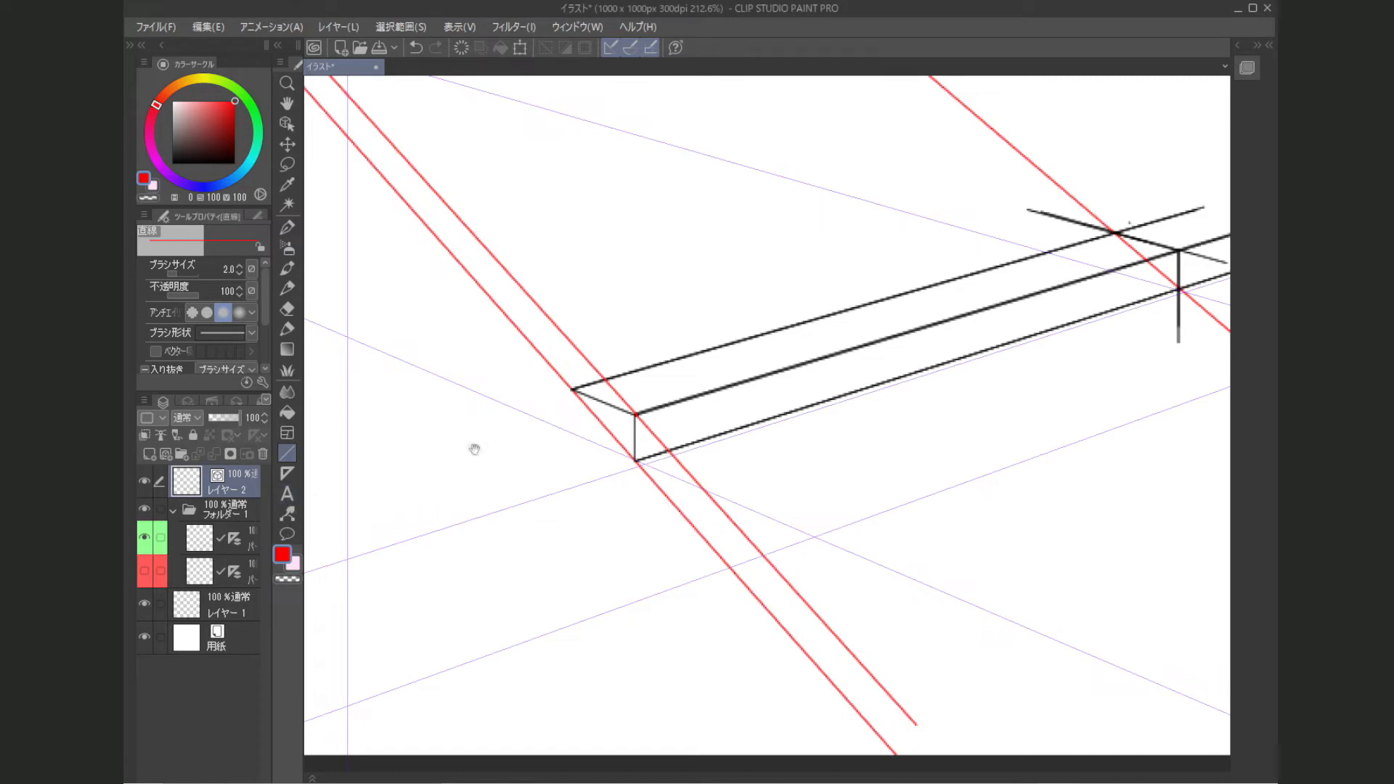
pyautogui.moveTo(475, 459); pyautogui.dragTo(482, 464)
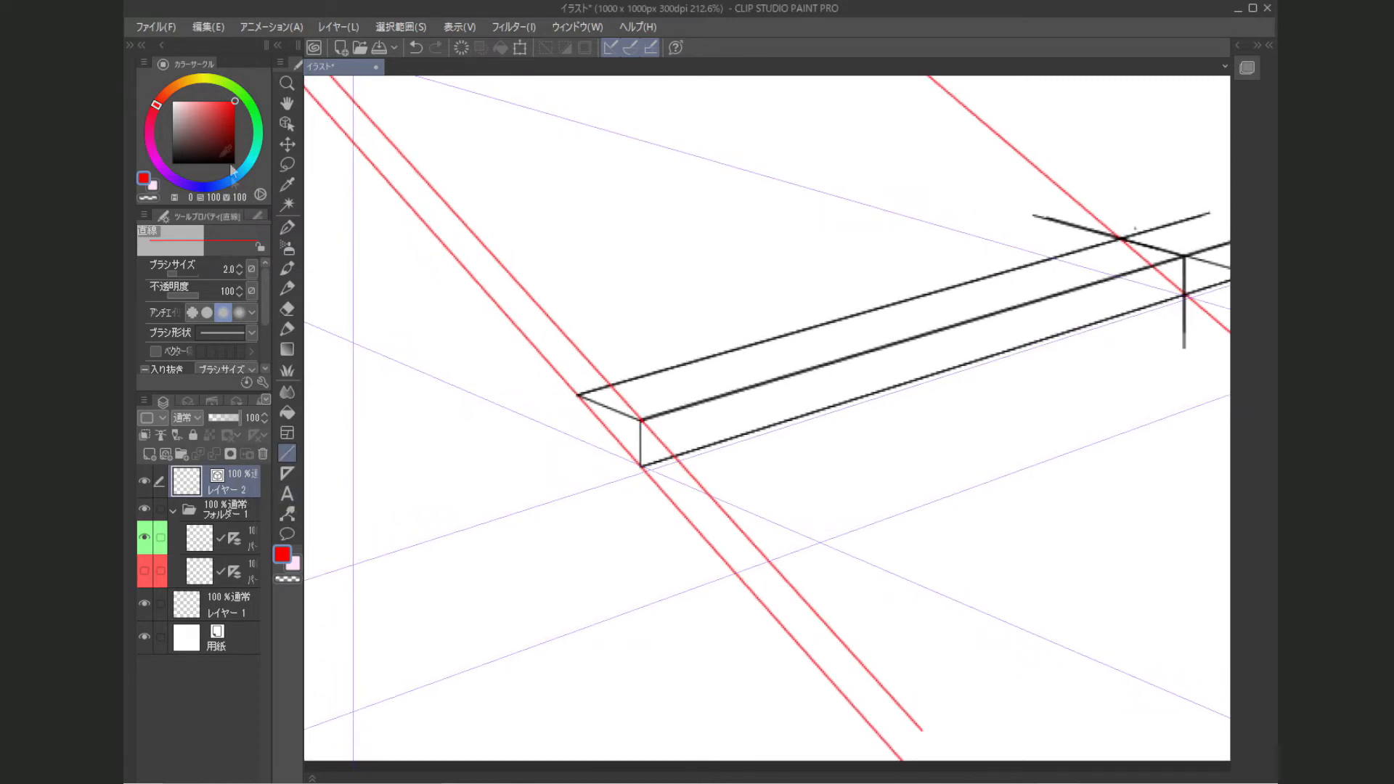
pyautogui.moveTo(187, 149); pyautogui.dragTo(156, 180)
# Step: Draw a vertical line from the block's rear upper corner on the left red line up past the new red guide
pyautogui.moveTo(606, 349); pyautogui.dragTo(755, 287)
pyautogui.moveTo(716, 376); pyautogui.dragTo(677, 433)
pyautogui.scroll(5, 716, 392)
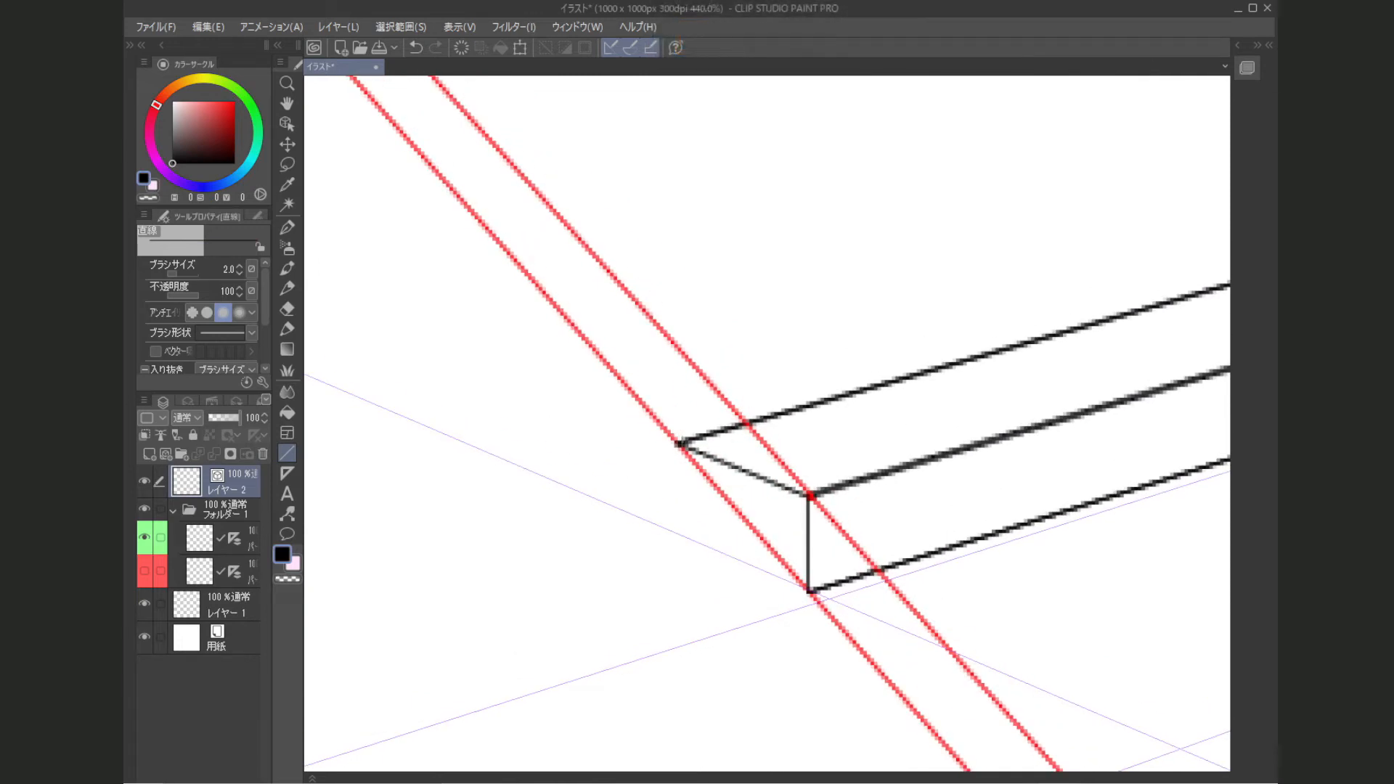
pyautogui.moveTo(650, 480); pyautogui.dragTo(647, 389)
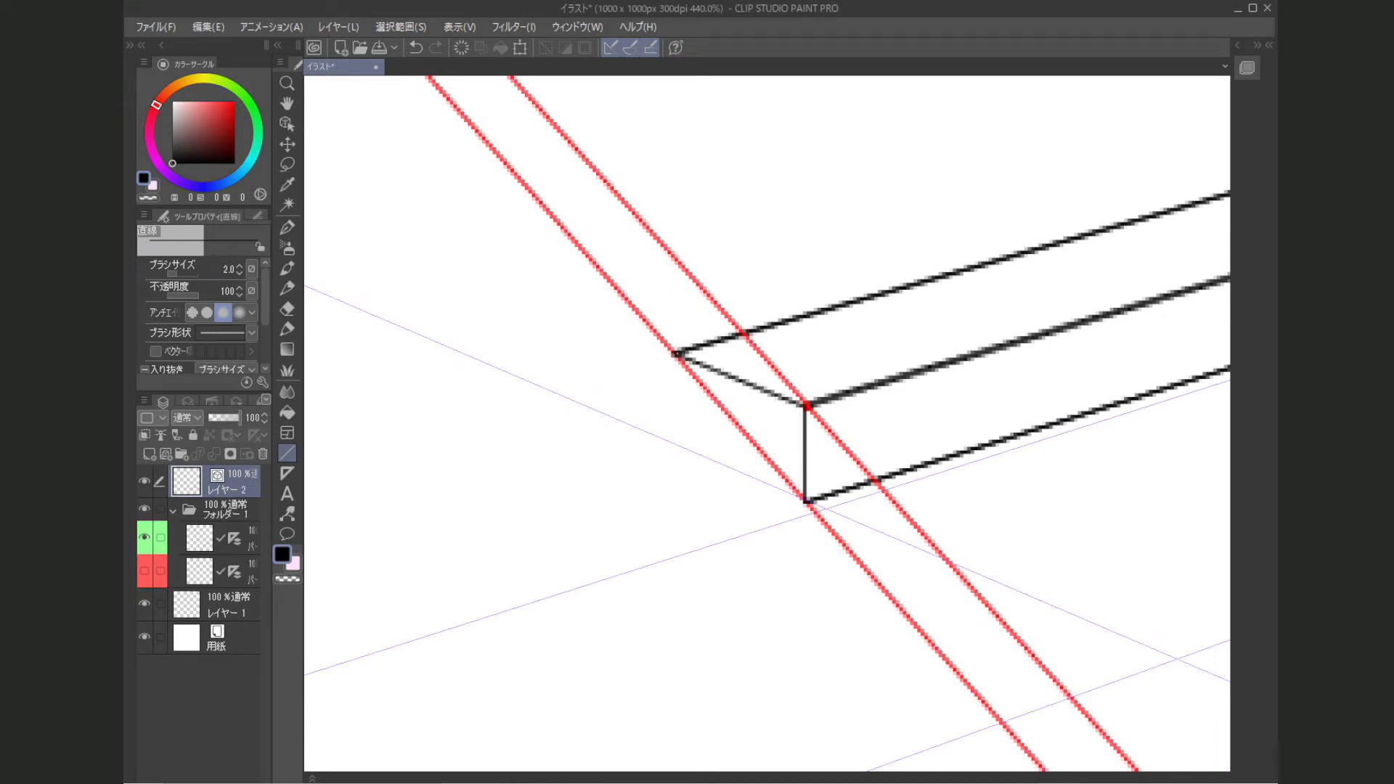
pyautogui.moveTo(675, 354); pyautogui.dragTo(678, 131)
pyautogui.moveTo(662, 272); pyautogui.dragTo(647, 360)
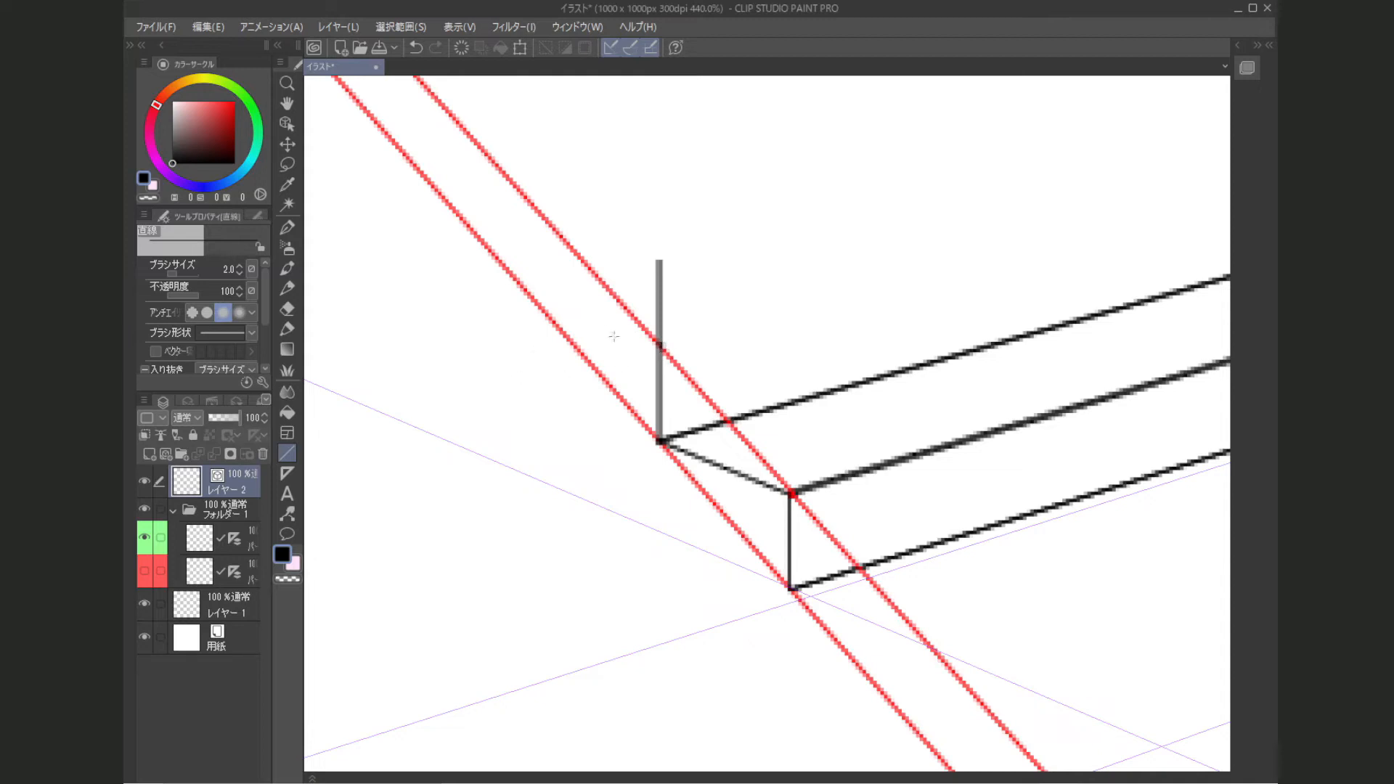
pyautogui.moveTo(644, 361); pyautogui.dragTo(655, 359)
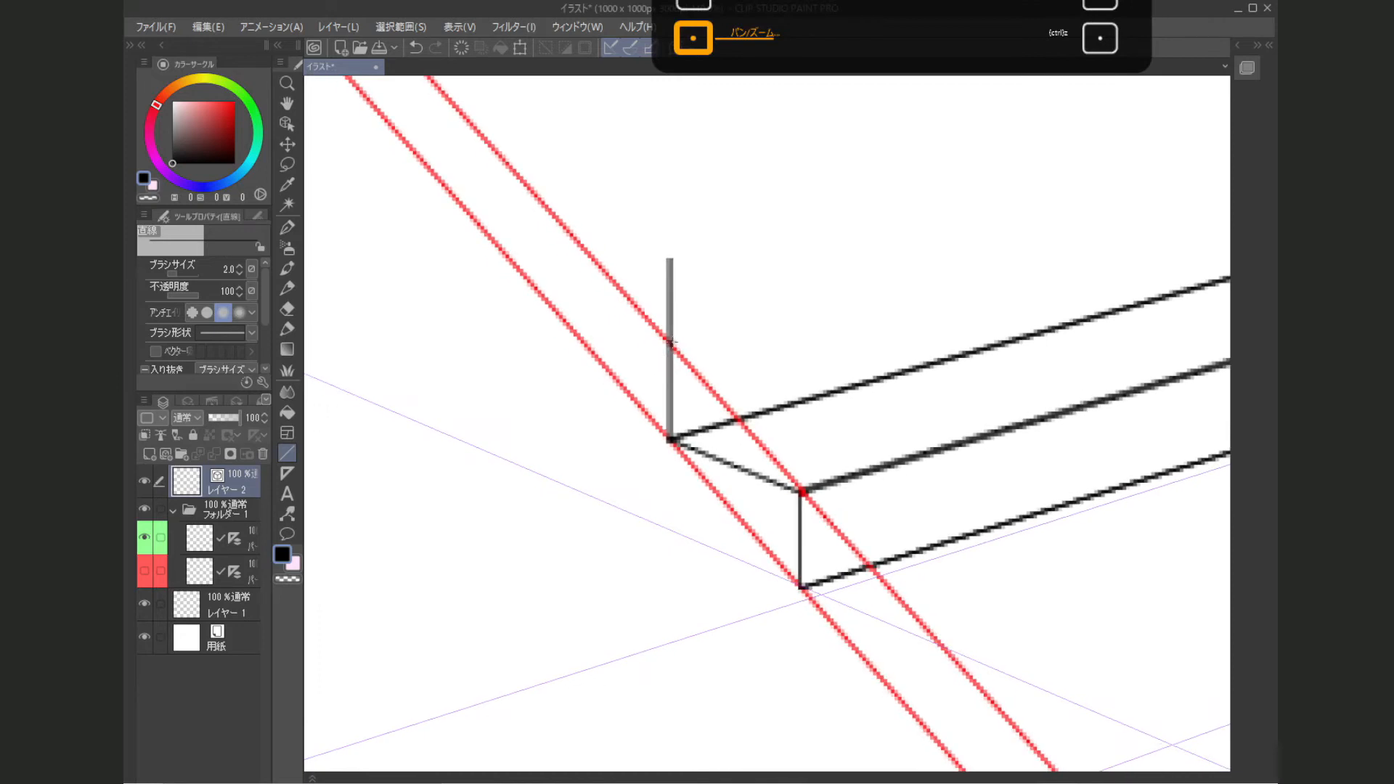
# Step: Draw a line from the crossing of the vertical and inner red guide toward the left vanishing point, past the outer left red line
pyautogui.moveTo(669, 343); pyautogui.dragTo(347, 319)
pyautogui.scroll(-3, 479, 436)
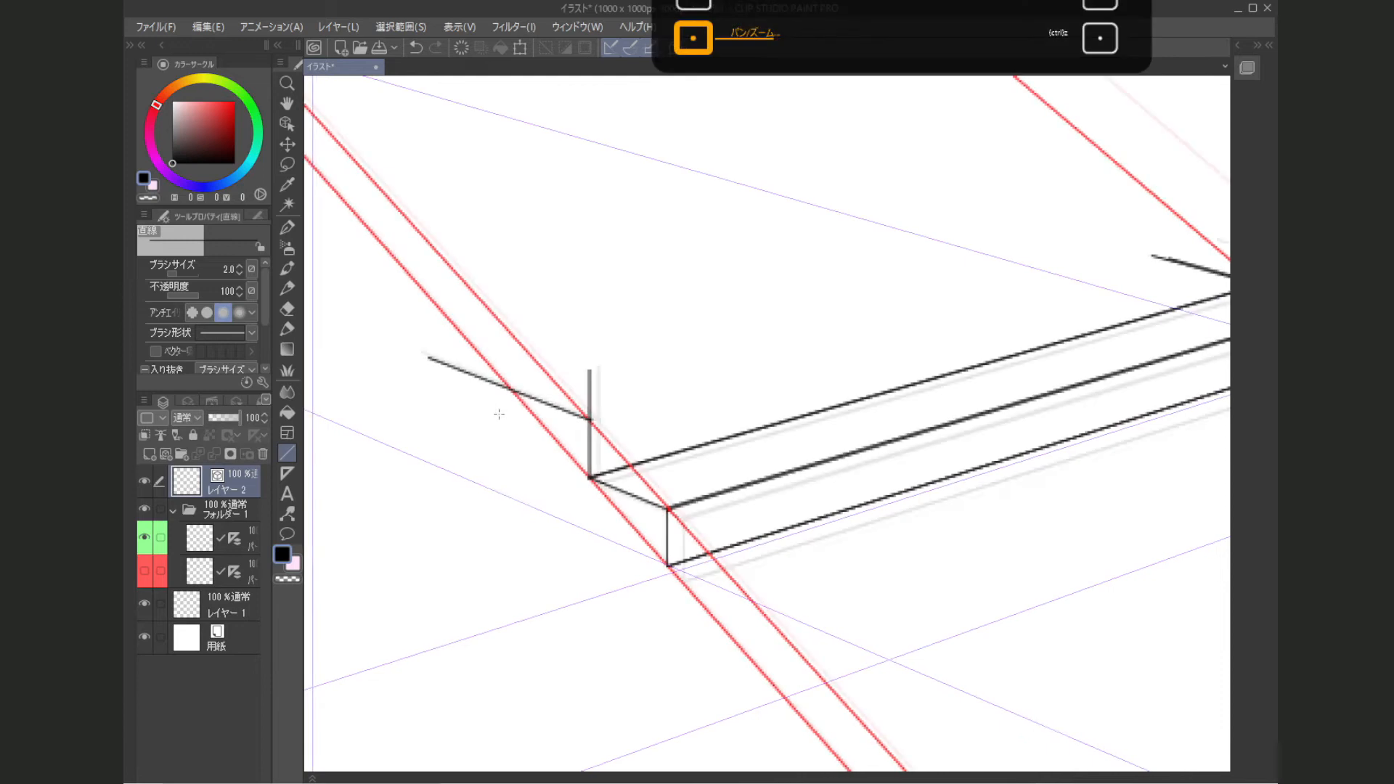
pyautogui.scroll(4, 499, 417)
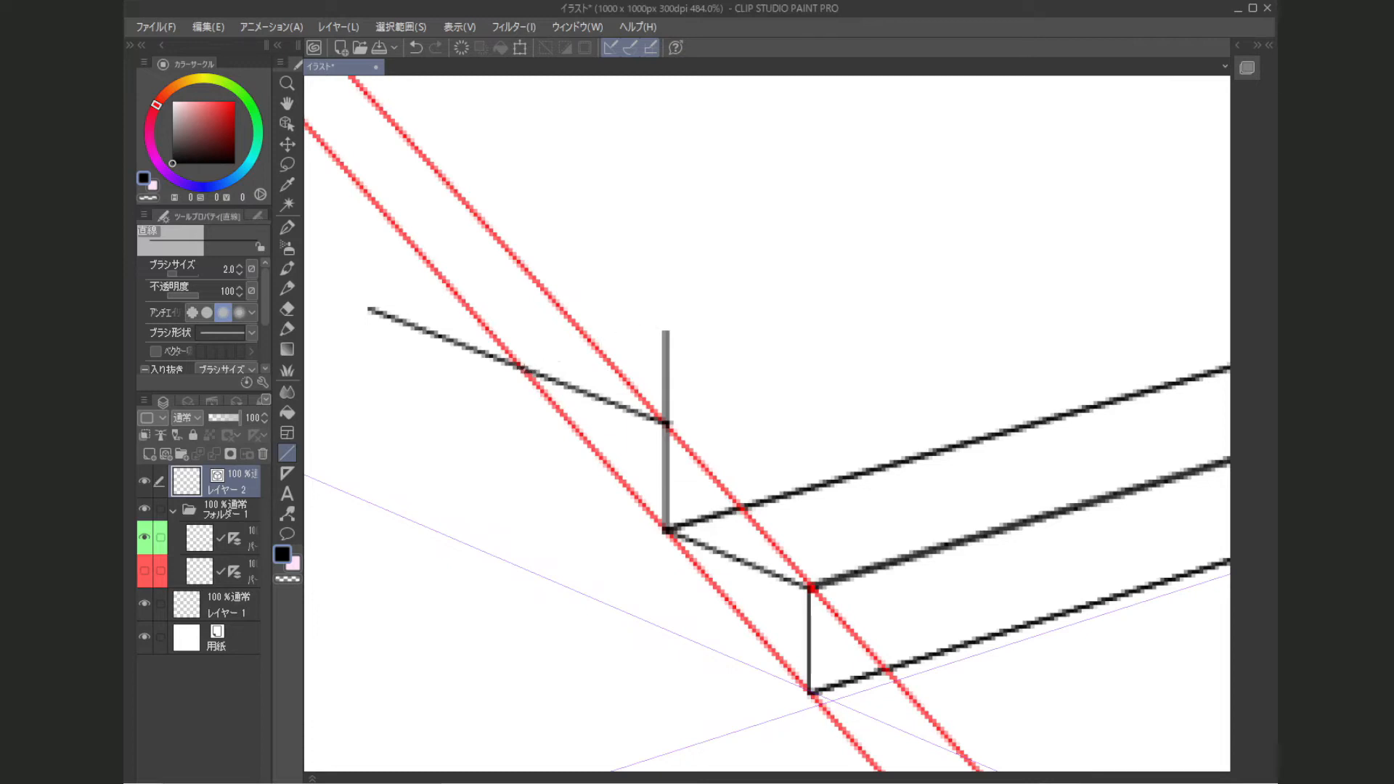
# Step: Draw the second step's rear edge from its crossing with the outer left red line toward the right vanishing point, past the right red line
pyautogui.moveTo(524, 370)
pyautogui.mouseDown()
pyautogui.moveTo(888, 303)
pyautogui.moveTo(1211, 203)
pyautogui.mouseUp()
pyautogui.moveTo(1161, 407); pyautogui.dragTo(655, 376)
pyautogui.moveTo(1128, 378); pyautogui.dragTo(681, 392)
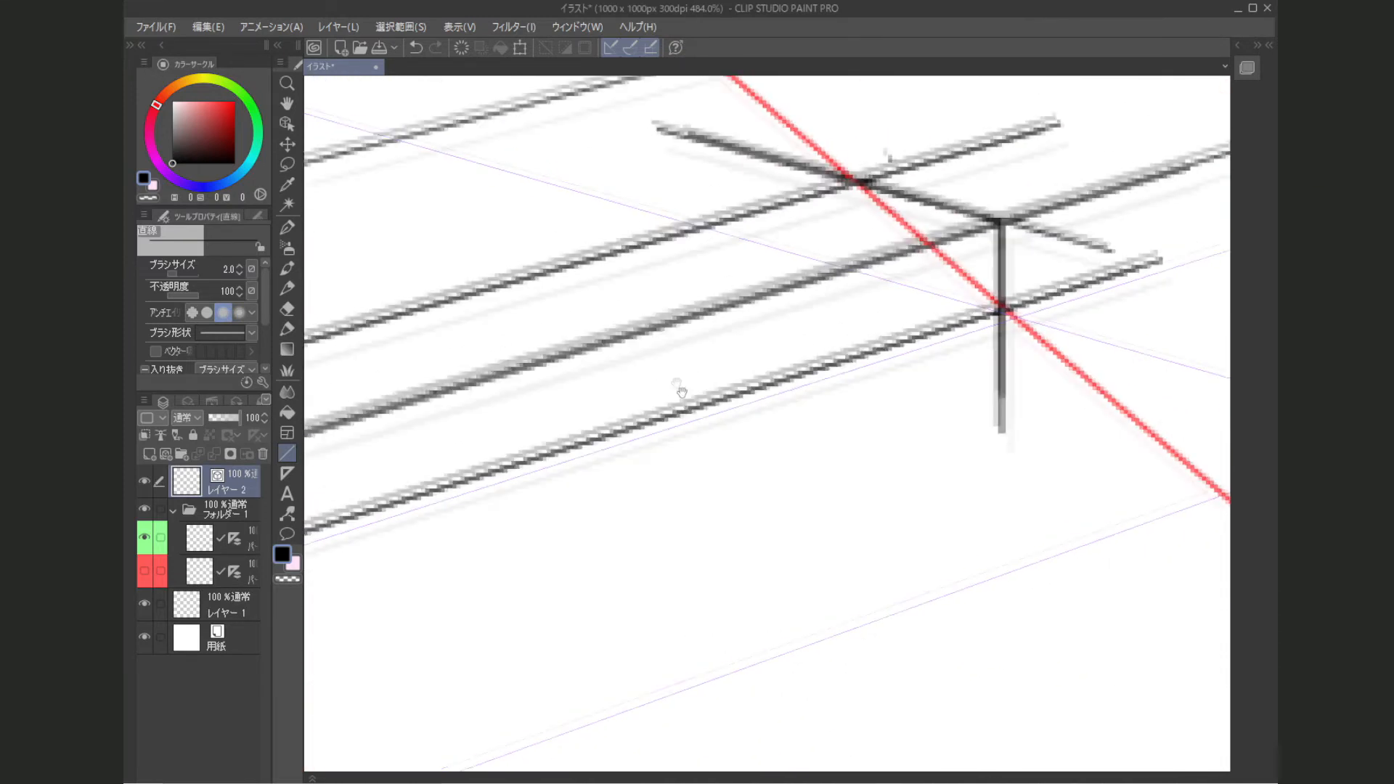
pyautogui.scroll(-5, 681, 392)
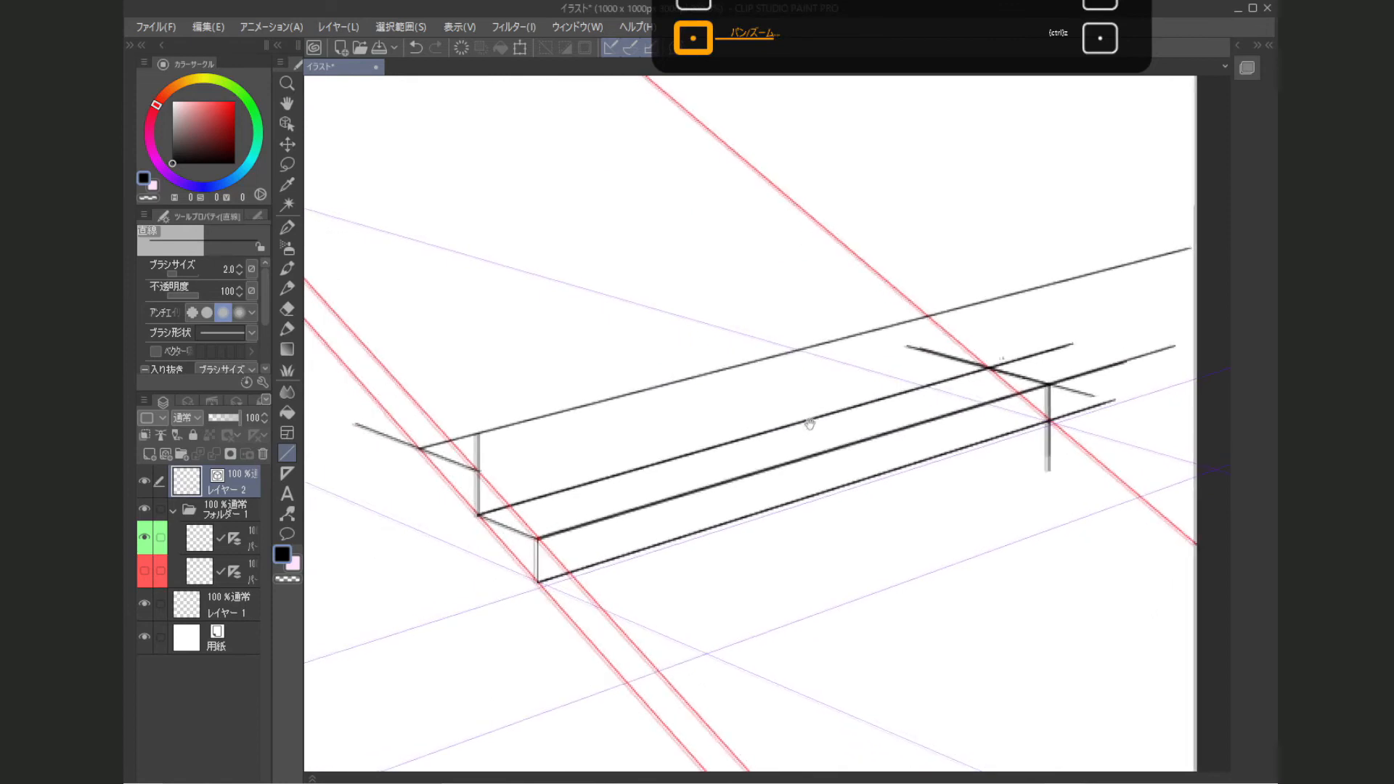
# Step: Draw the second step's front edge from the vertical's crossing with the inner red guide toward the right vanishing point, past the right red line
pyautogui.scroll(4, 501, 463)
pyautogui.scroll(3, 468, 487)
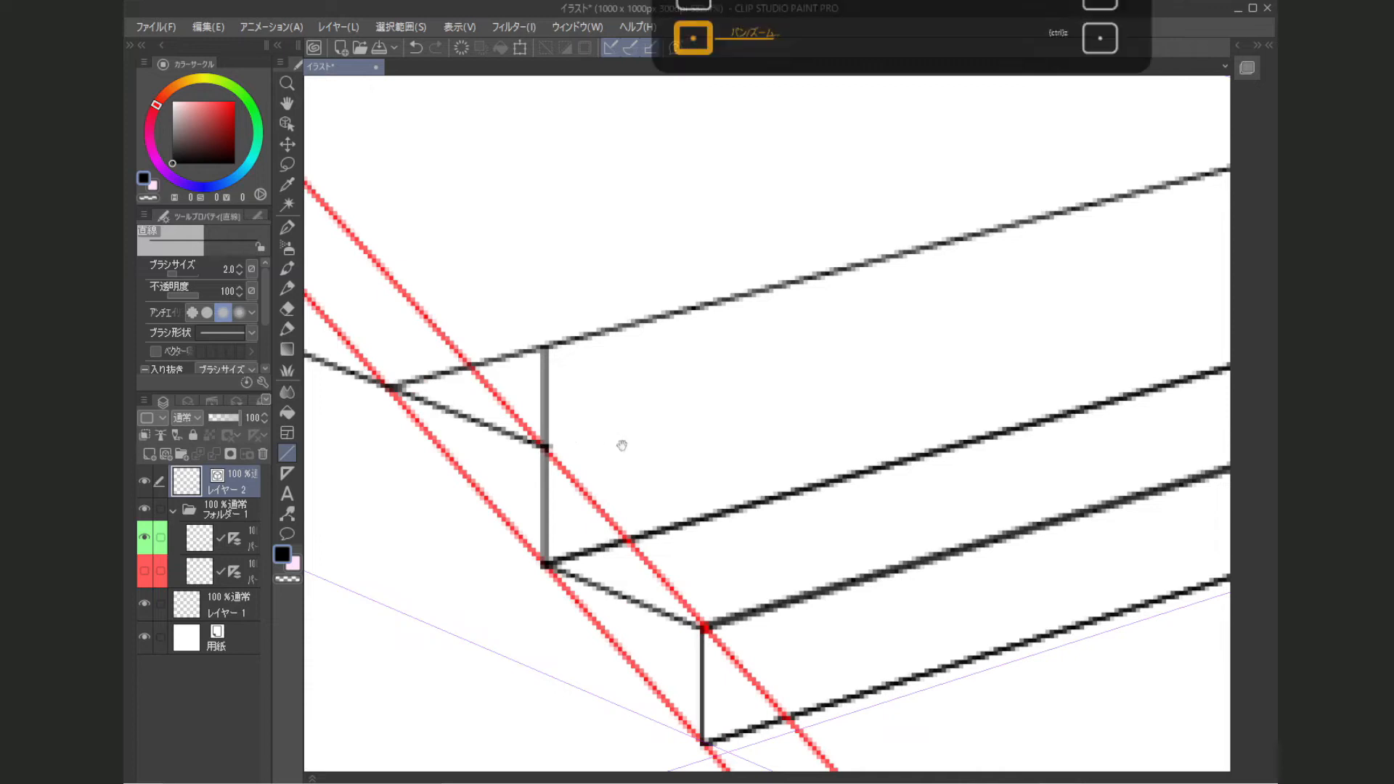
pyautogui.scroll(-3, 622, 445)
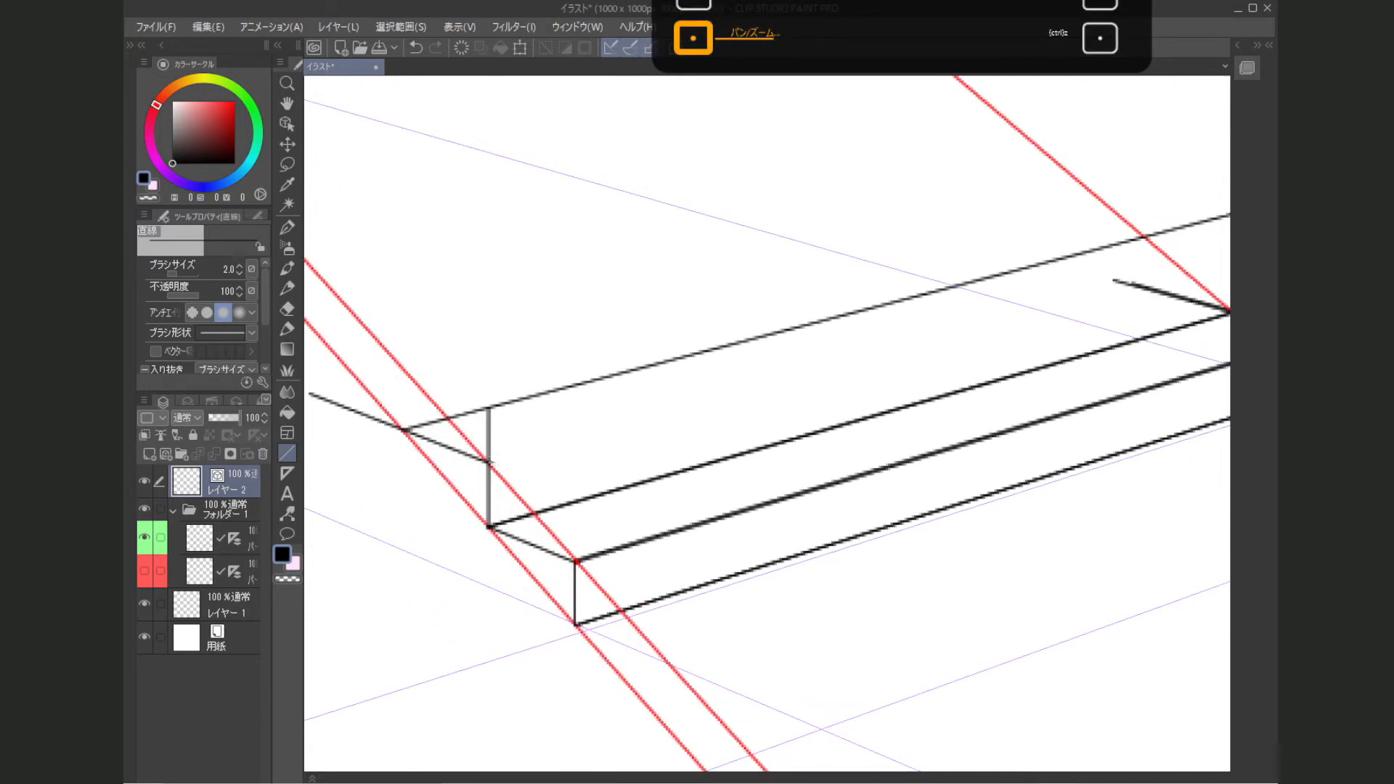
pyautogui.moveTo(488, 462)
pyautogui.mouseDown()
pyautogui.moveTo(813, 379)
pyautogui.moveTo(1264, 234)
pyautogui.mouseUp()
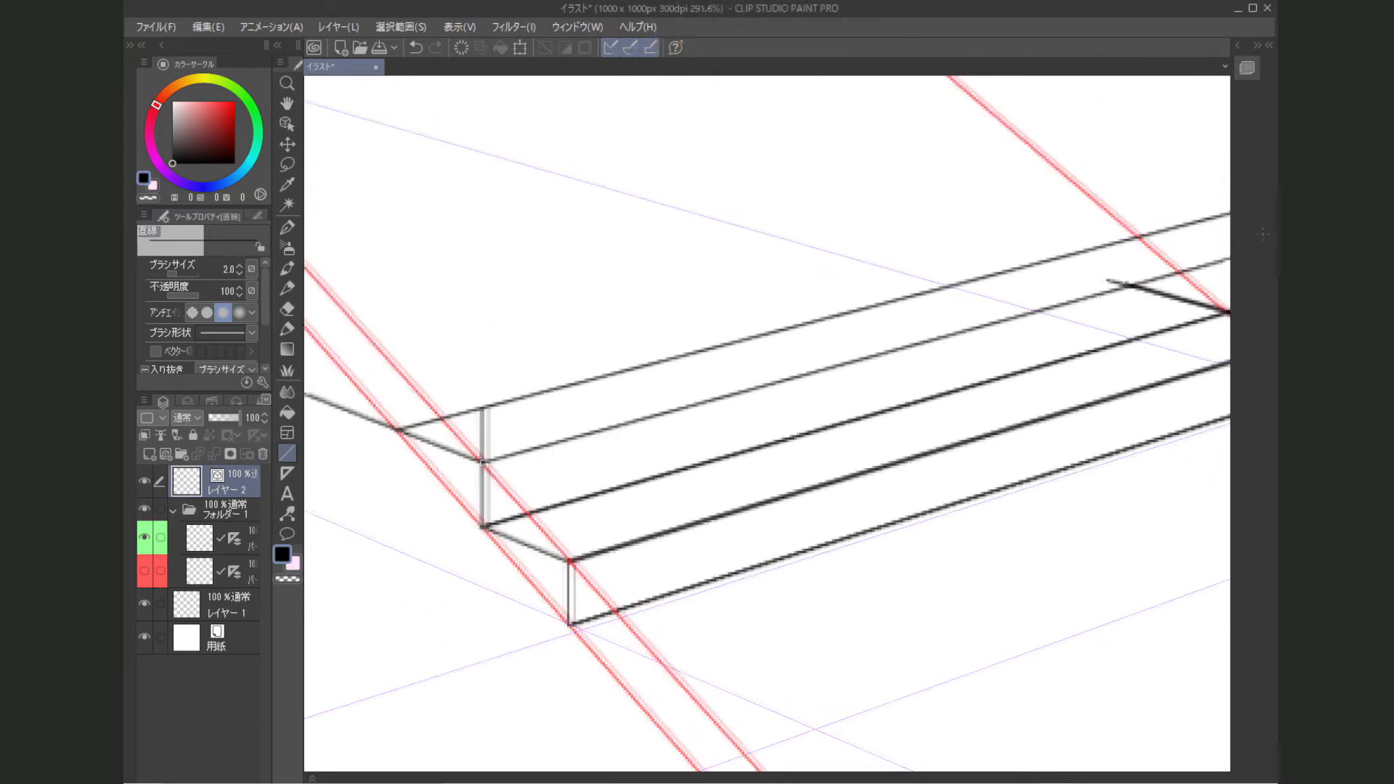
pyautogui.moveTo(1111, 316)
pyautogui.mouseDown()
pyautogui.moveTo(942, 342)
pyautogui.moveTo(1052, 332)
pyautogui.moveTo(1104, 302)
pyautogui.moveTo(747, 385)
pyautogui.moveTo(1039, 272)
pyautogui.mouseUp()
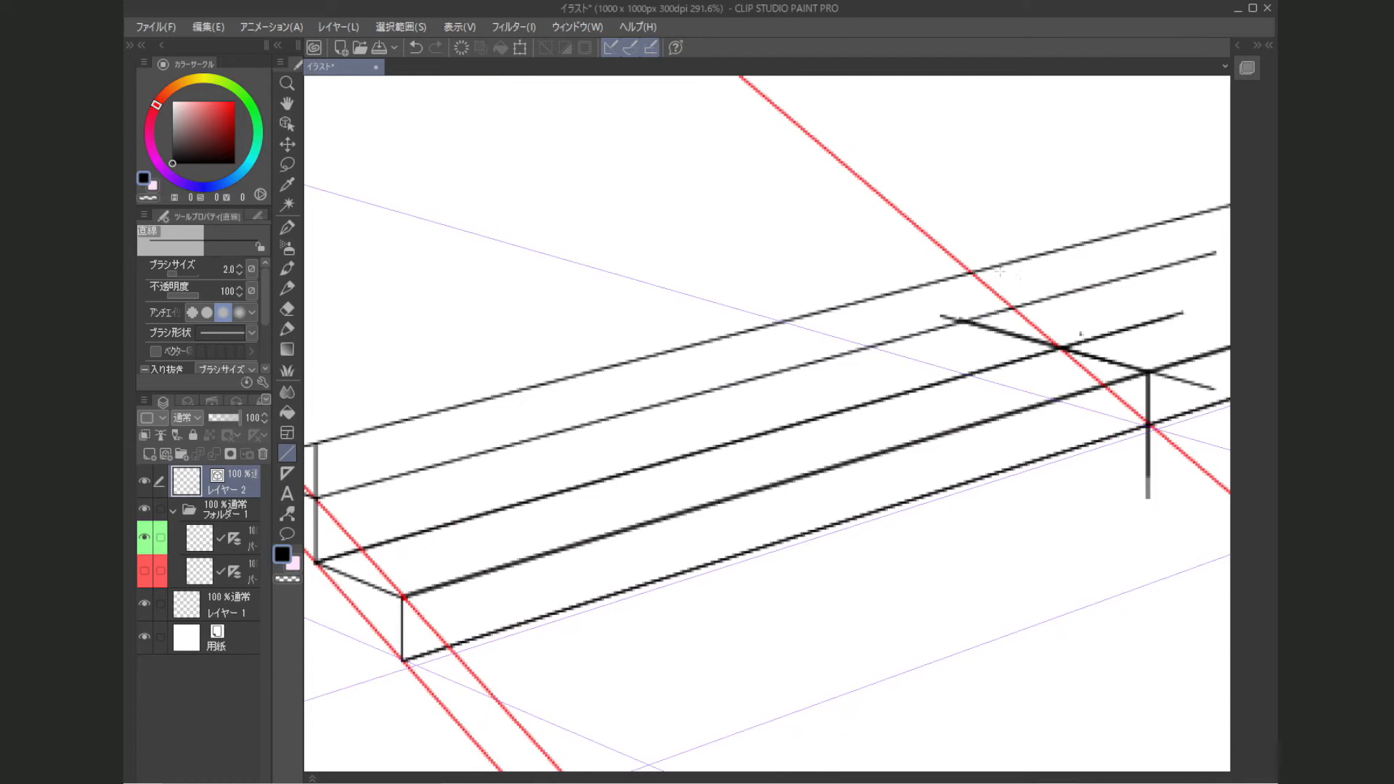
# Step: Draw a line from the second step's rear edge on the right red guide away from the left vanishing point, past its front edge
pyautogui.scroll(4, 1070, 328)
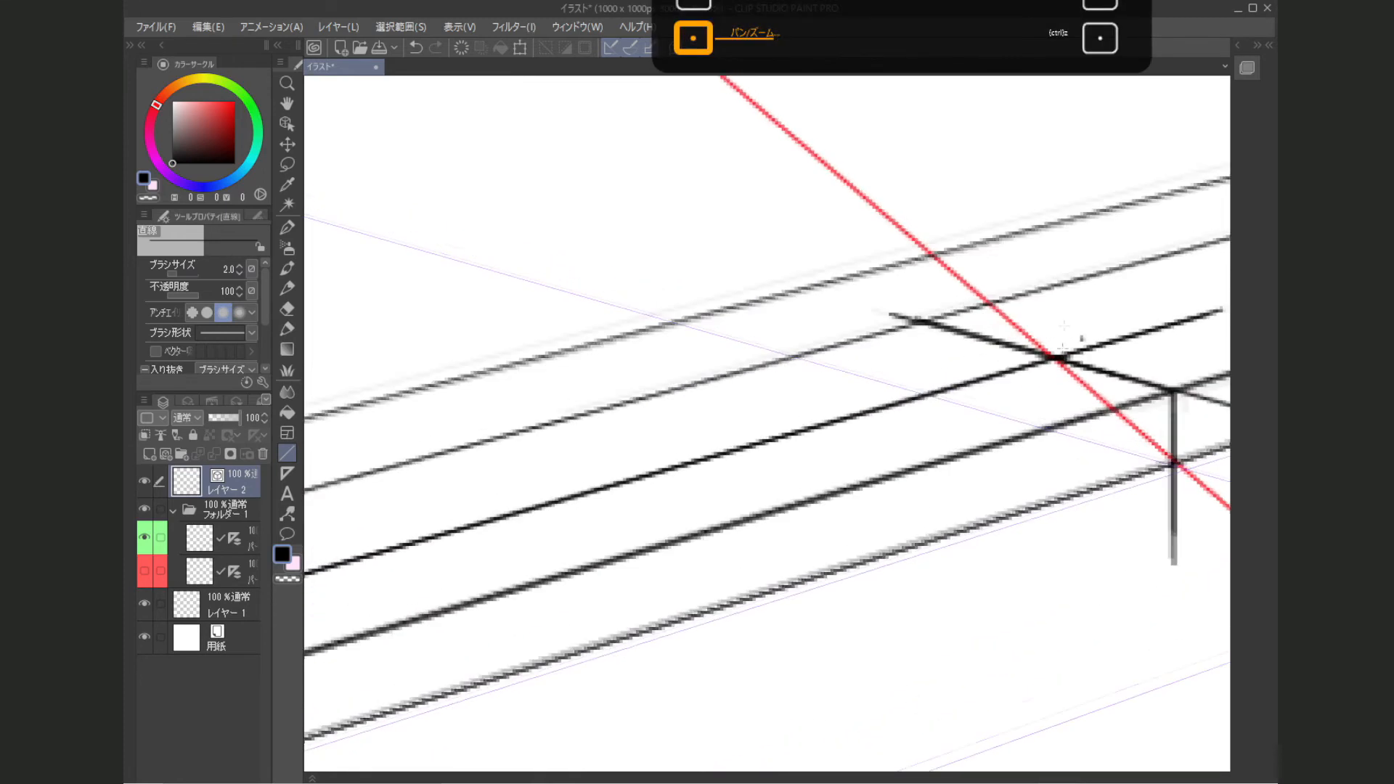
pyautogui.moveTo(1091, 318); pyautogui.dragTo(994, 396)
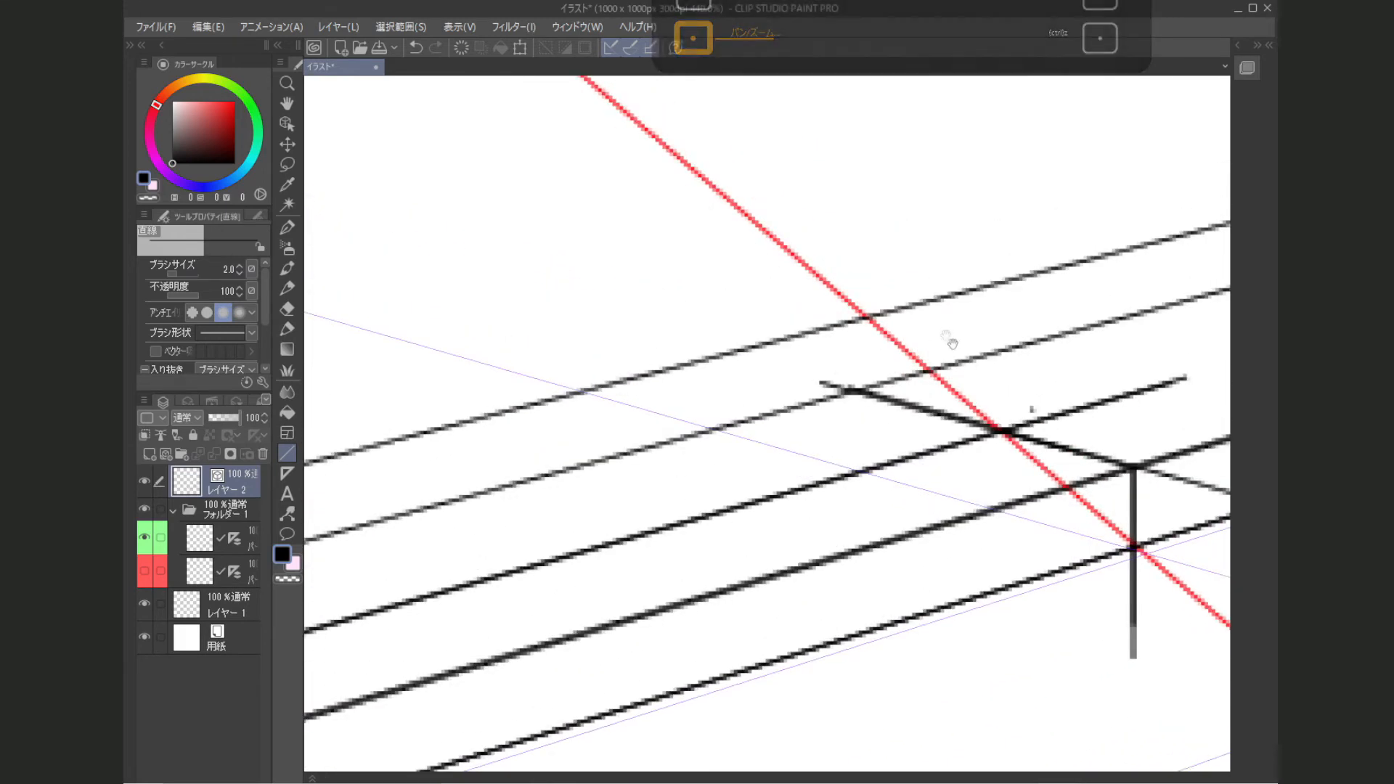
pyautogui.moveTo(944, 345); pyautogui.dragTo(822, 356)
pyautogui.scroll(-6, 755, 352)
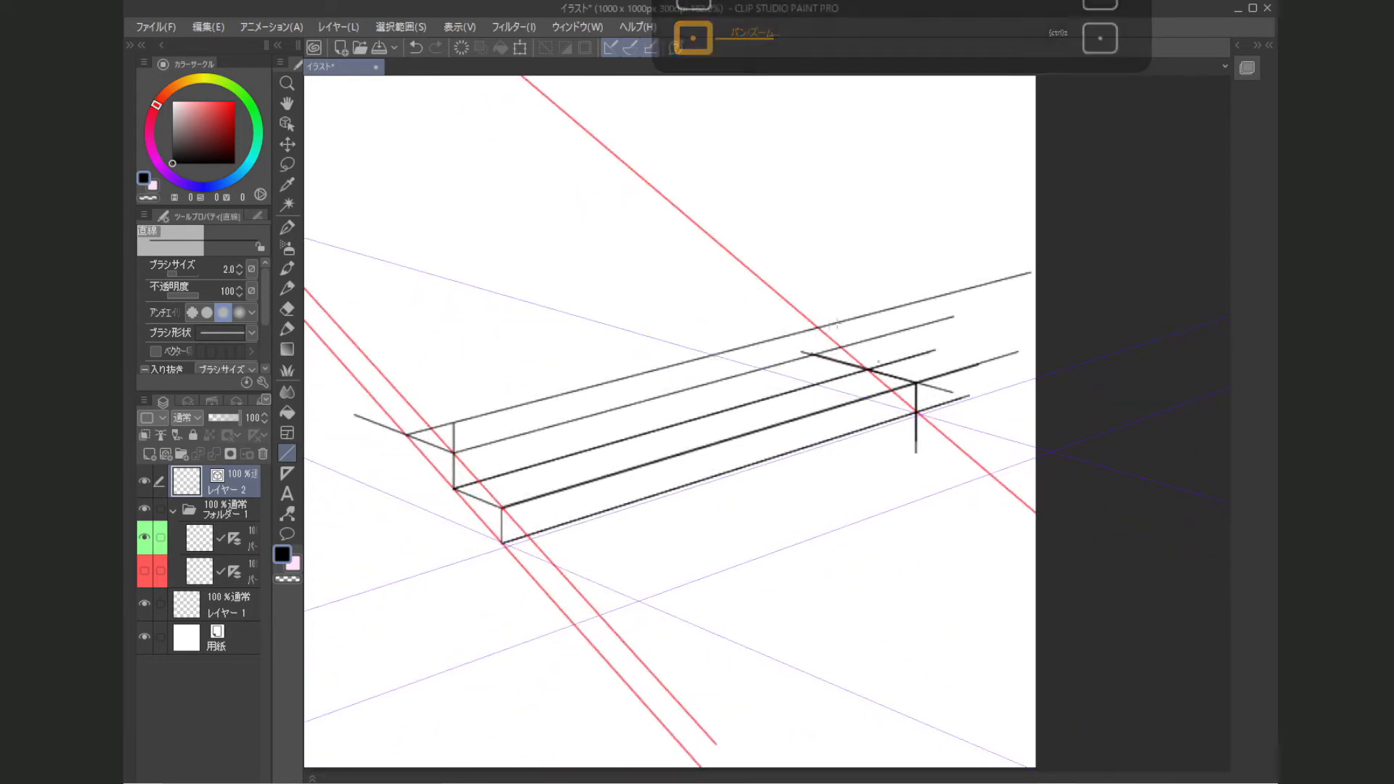
pyautogui.scroll(8, 811, 331)
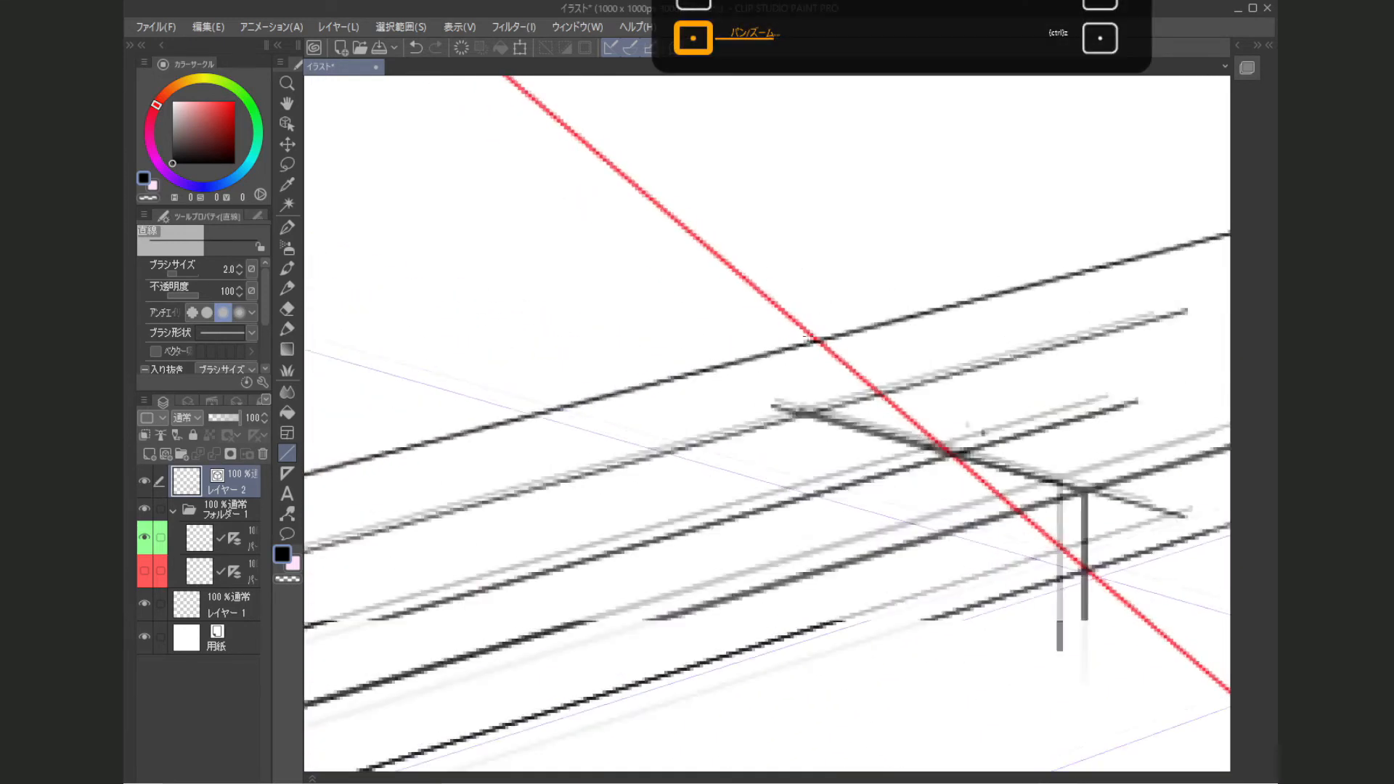
pyautogui.scroll(-3, 1021, 435)
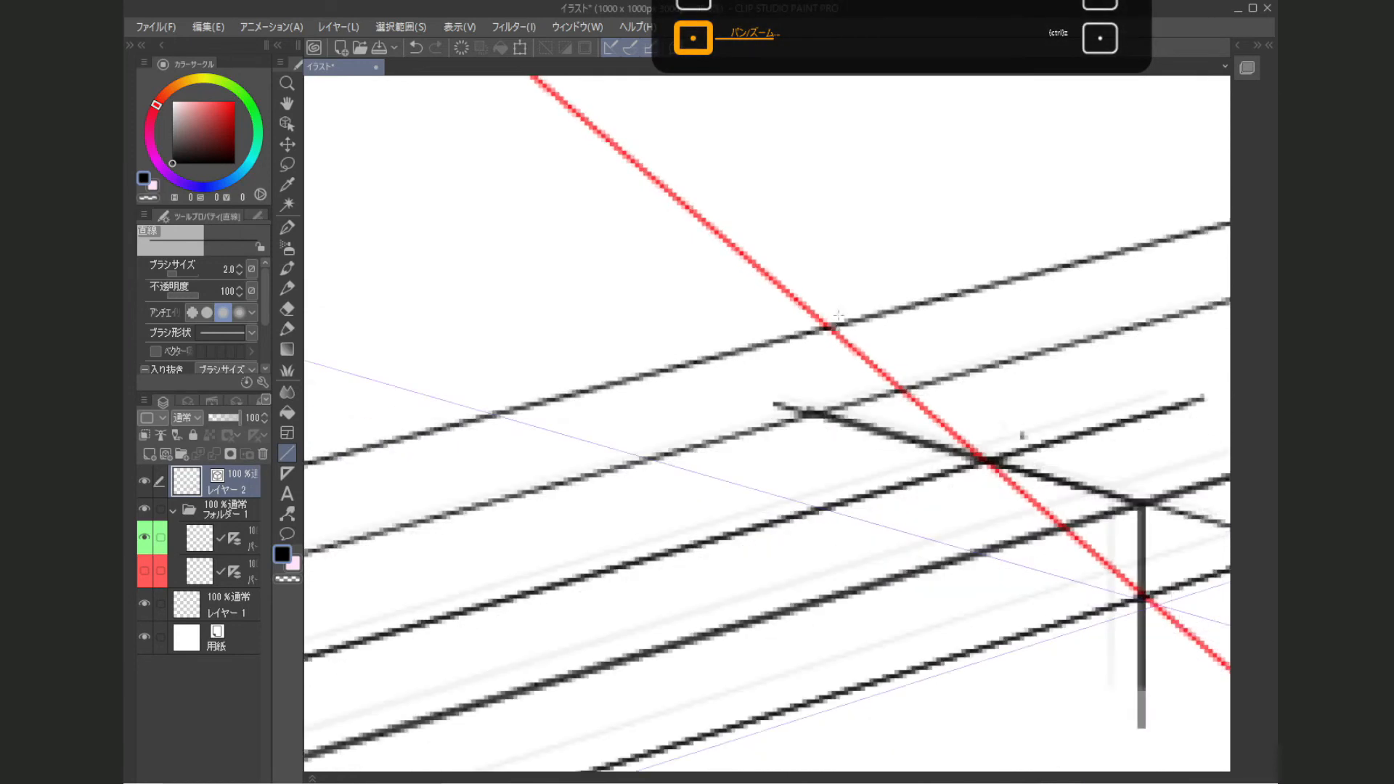
pyautogui.moveTo(883, 339); pyautogui.dragTo(764, 364)
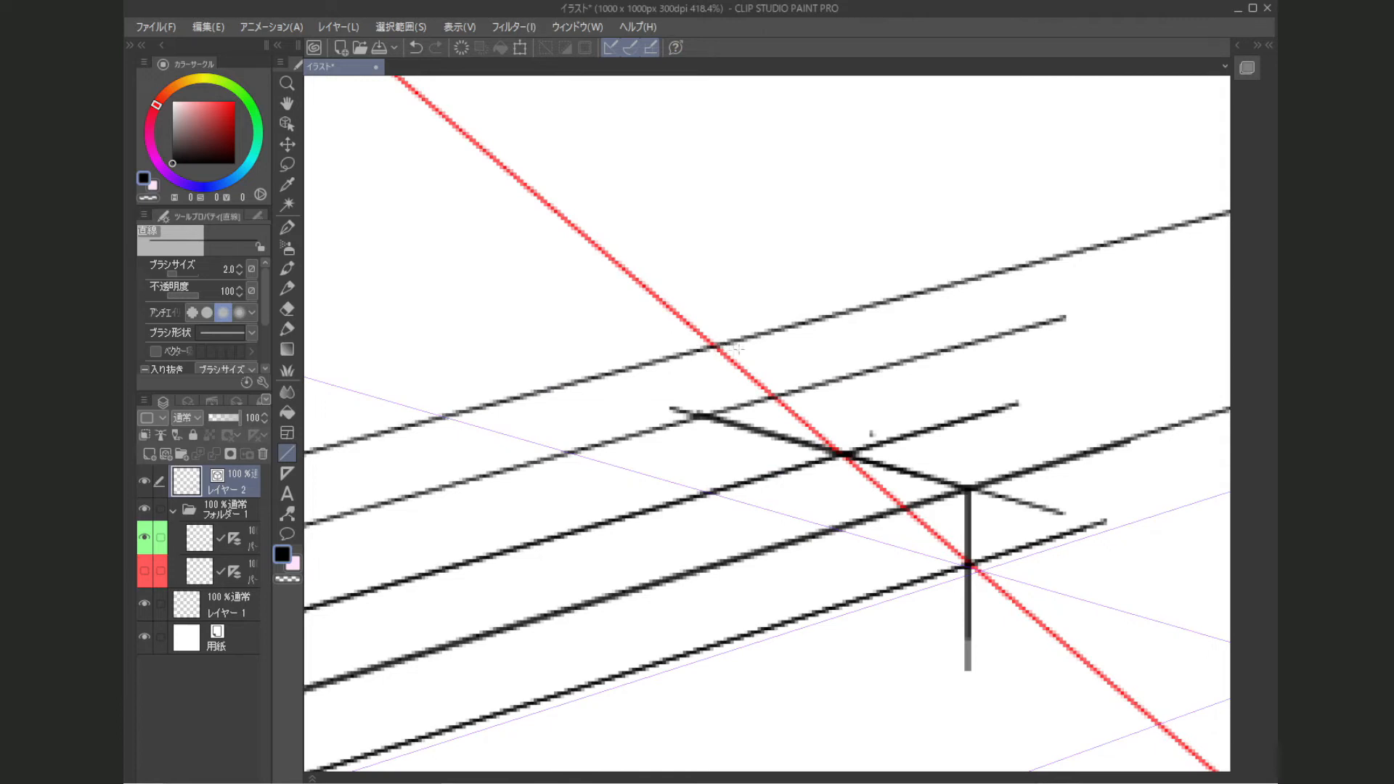
pyautogui.moveTo(717, 346)
pyautogui.mouseDown()
pyautogui.moveTo(935, 393)
pyautogui.moveTo(900, 353)
pyautogui.mouseUp()
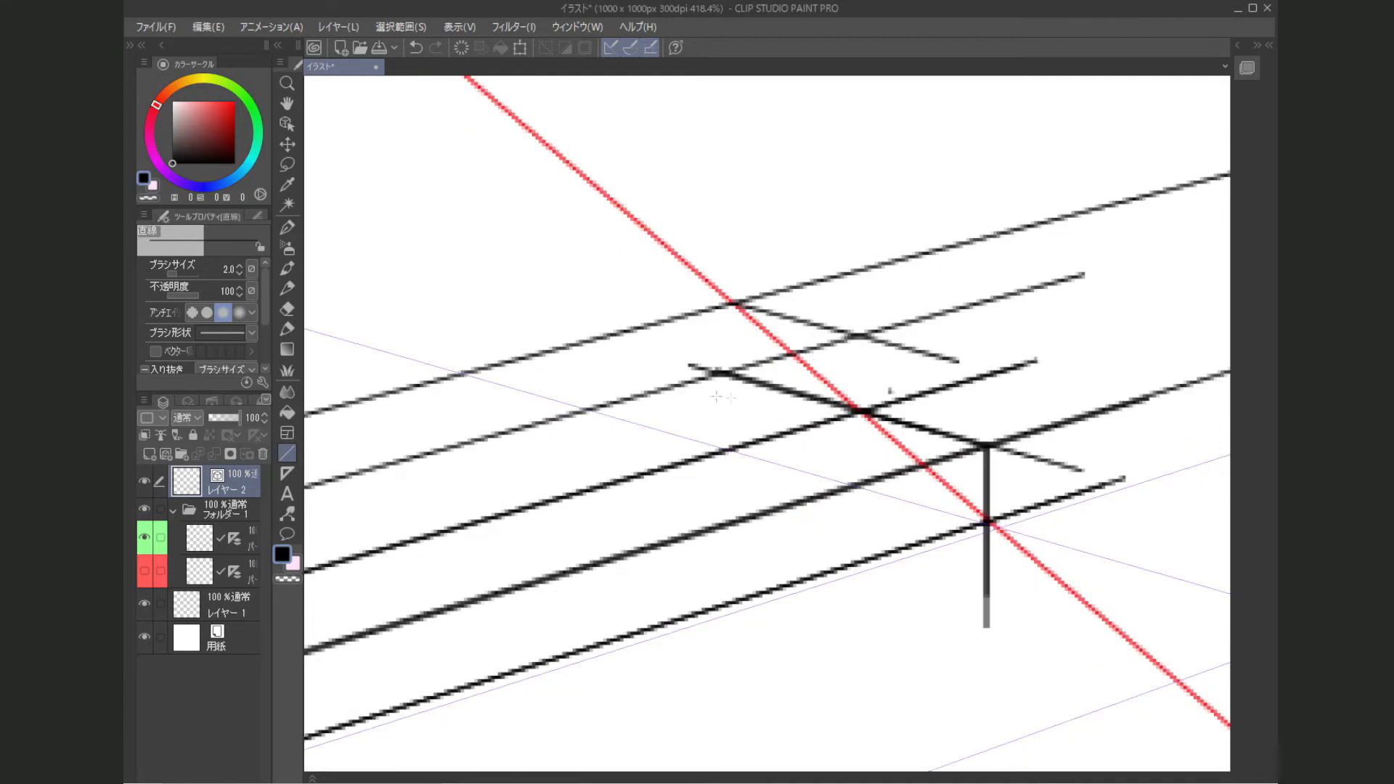
# Step: Draw a vertical line from the second step's upper front corner down to the first step's rear corner on the right red guide
pyautogui.scroll(-9, 716, 396)
pyautogui.moveTo(514, 427); pyautogui.dragTo(601, 390)
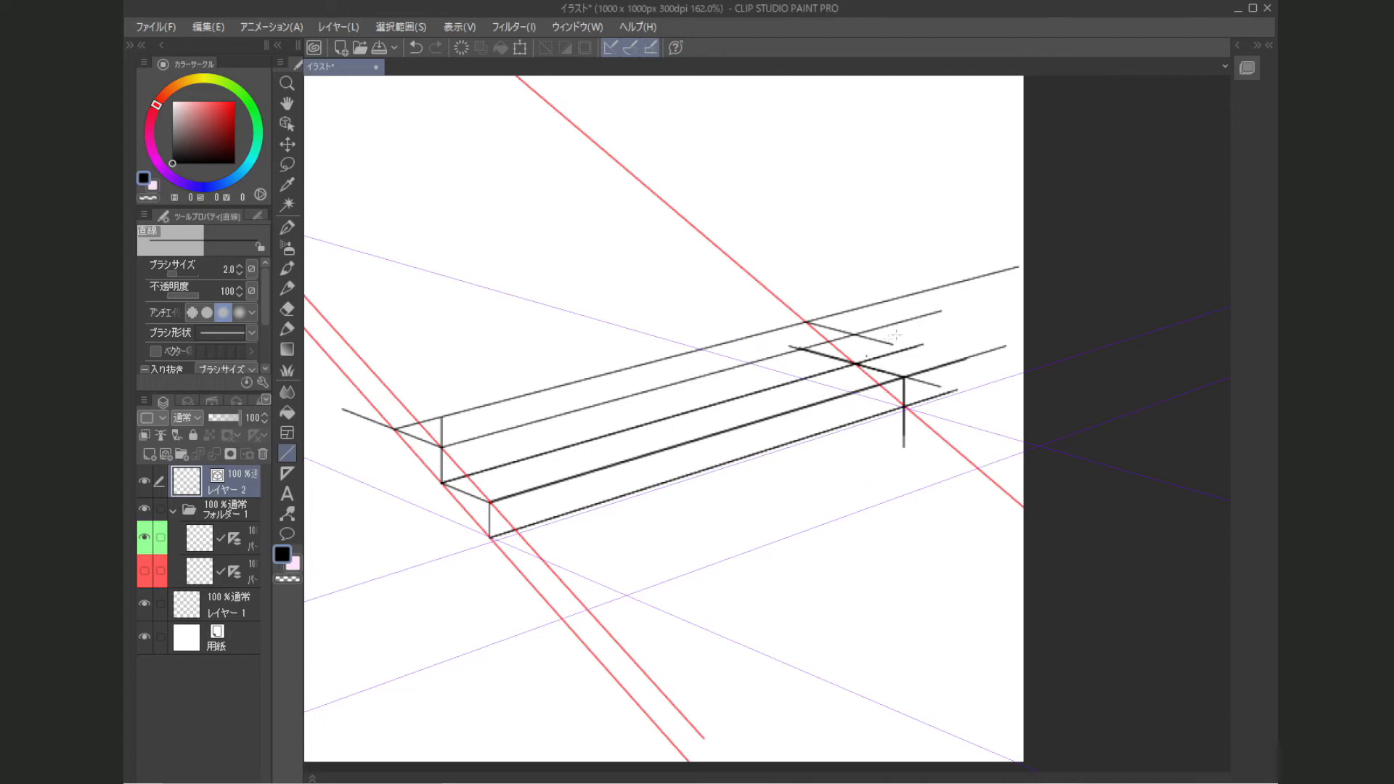
pyautogui.scroll(5, 876, 347)
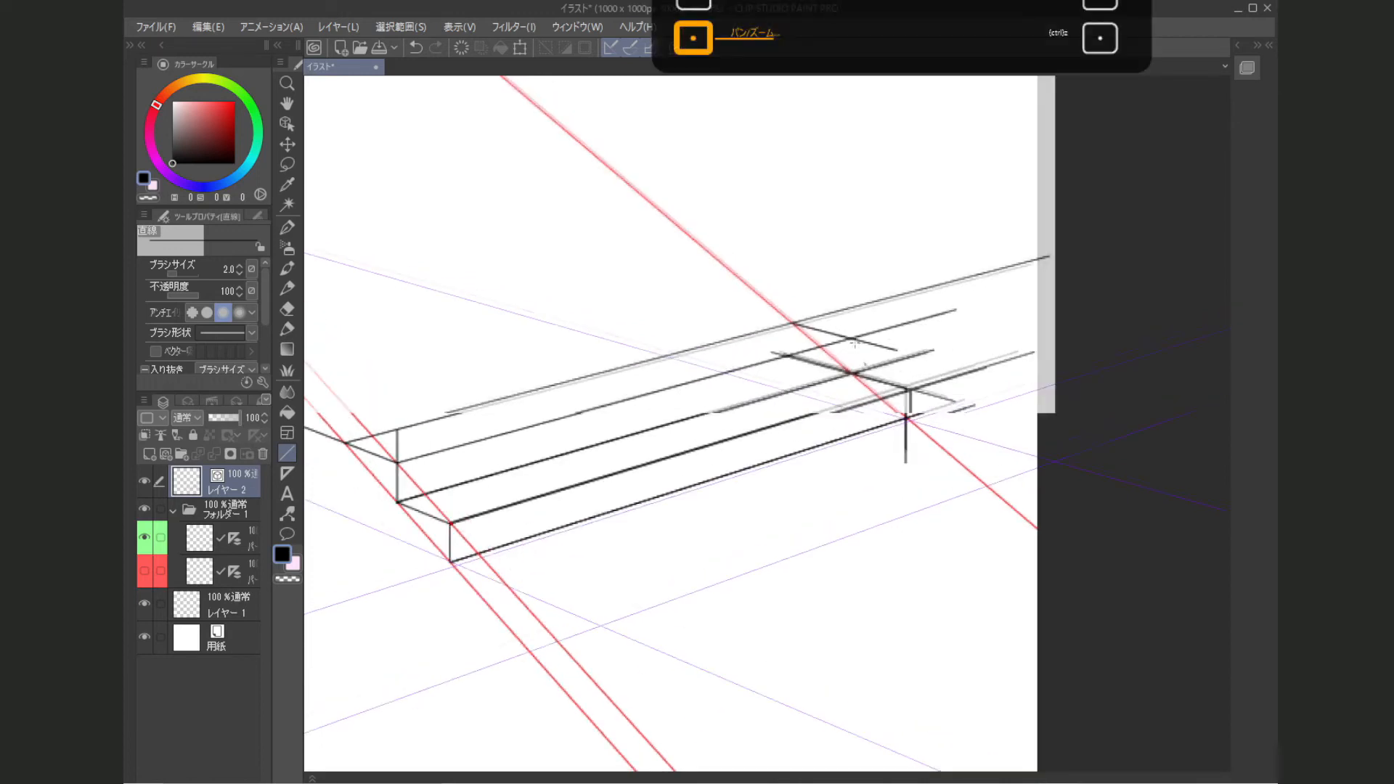
pyautogui.scroll(4, 849, 352)
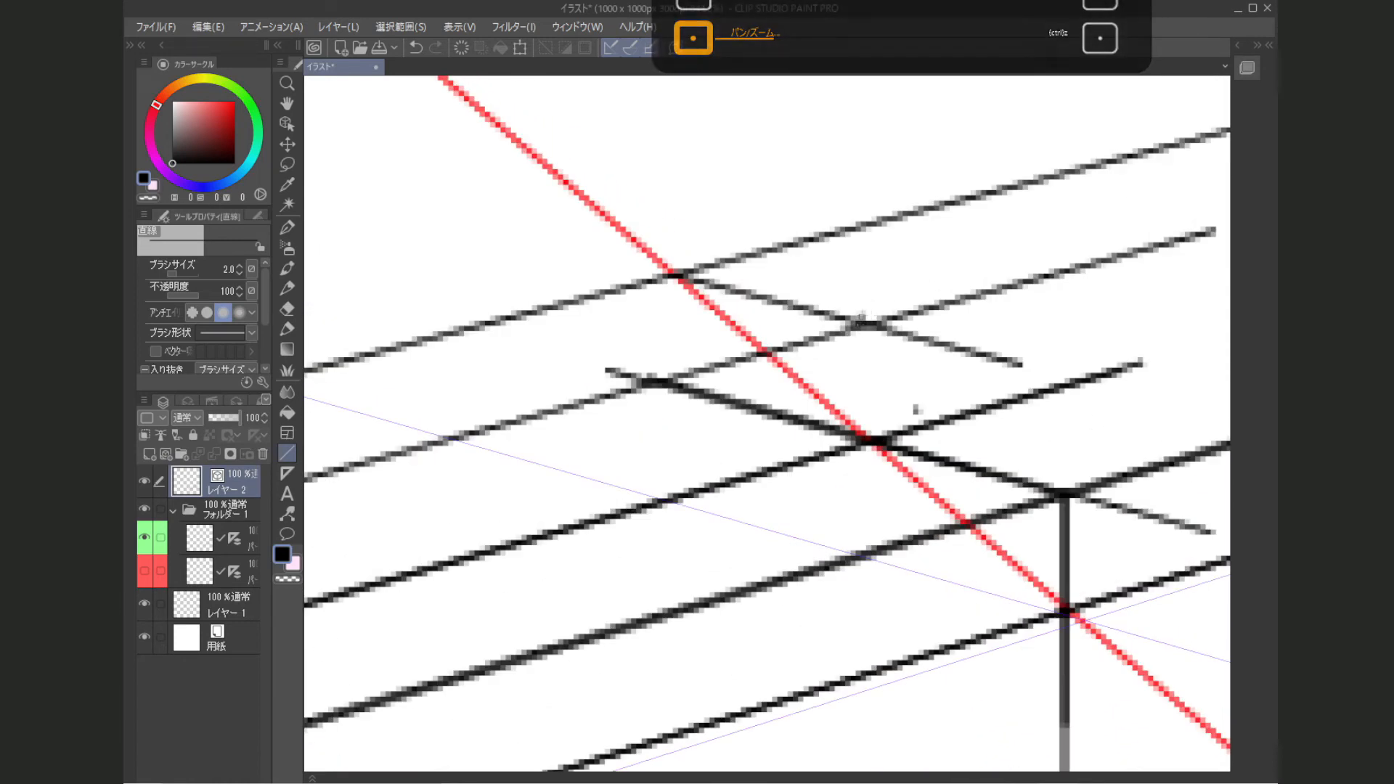
pyautogui.moveTo(868, 324); pyautogui.dragTo(880, 458)
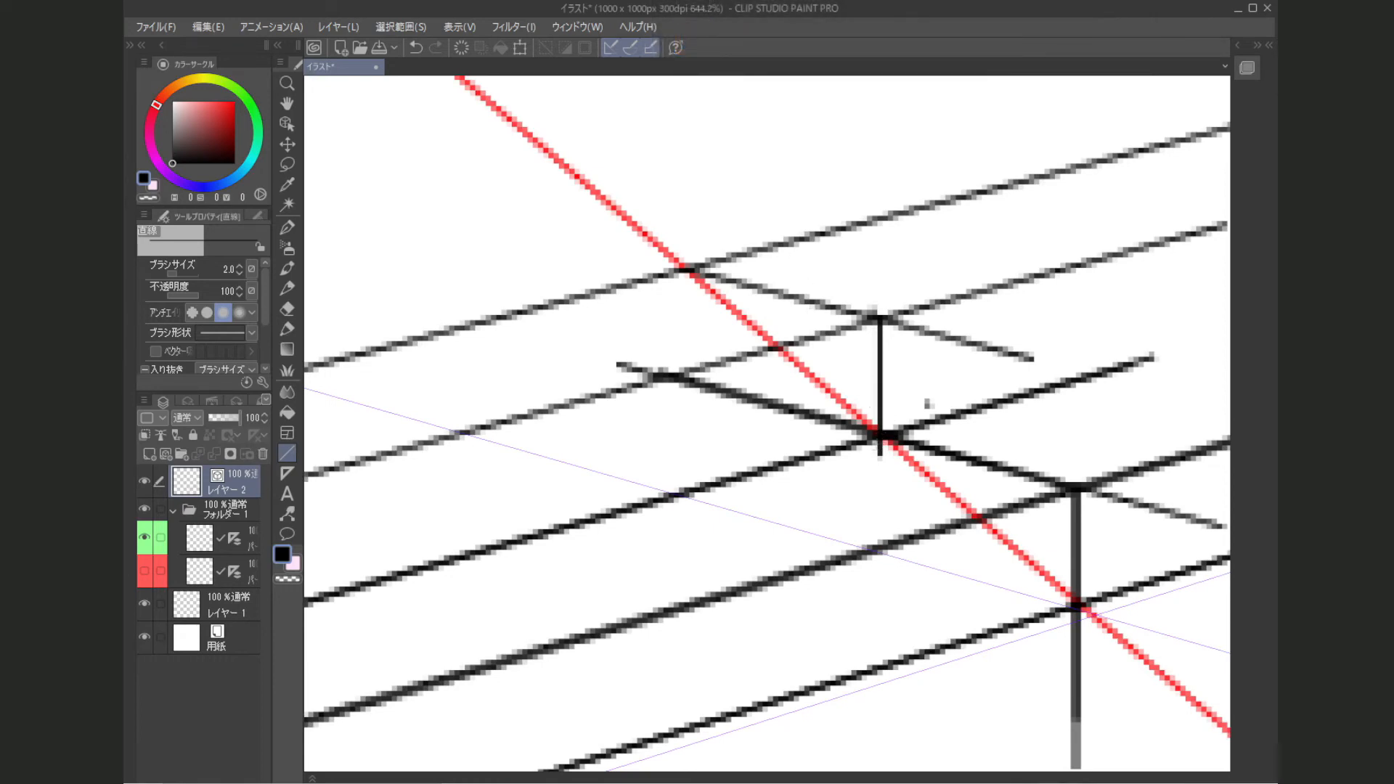
# Step: Erase the overshooting line ends around the second step's right side with the vector eraser, including its rear and front edge extensions
pyautogui.moveTo(797, 465); pyautogui.dragTo(802, 483)
pyautogui.scroll(-5, 803, 463)
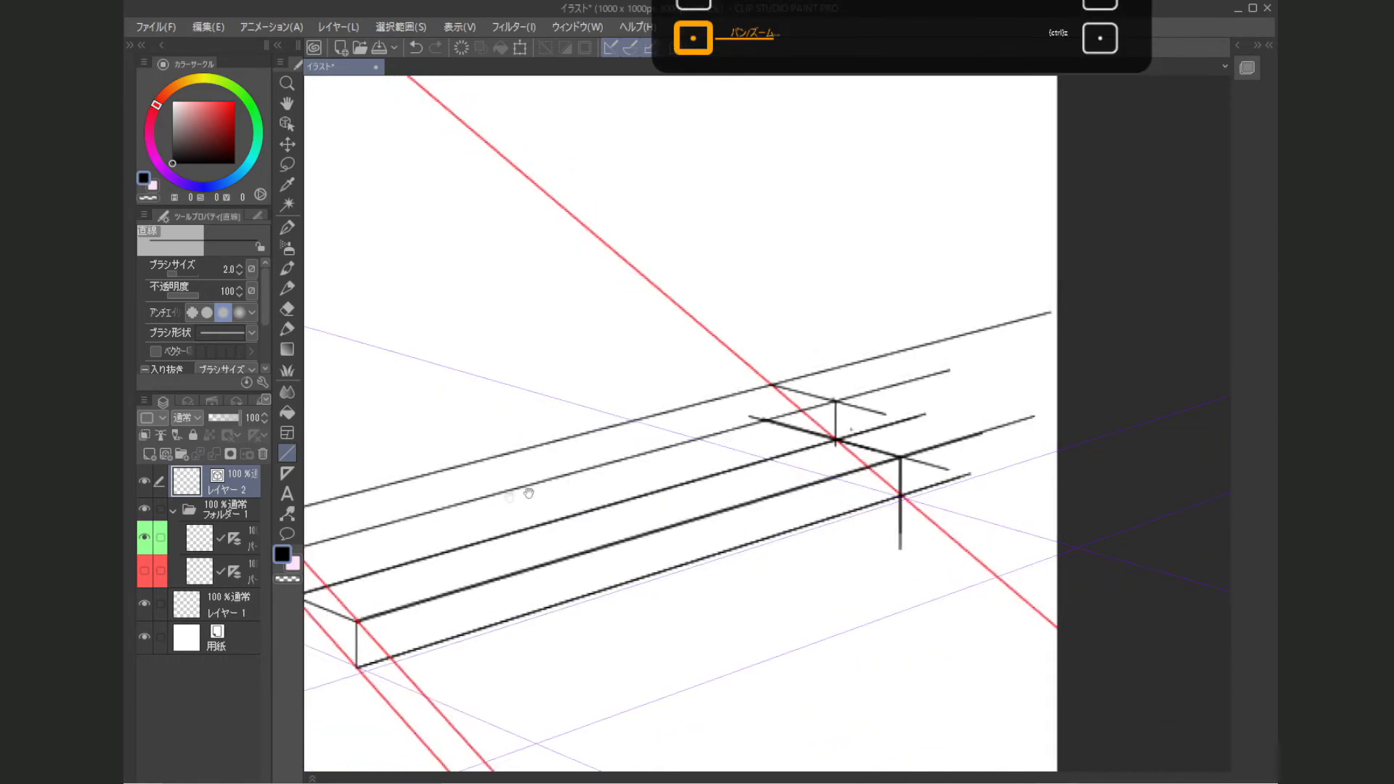
pyautogui.moveTo(507, 497); pyautogui.dragTo(796, 389)
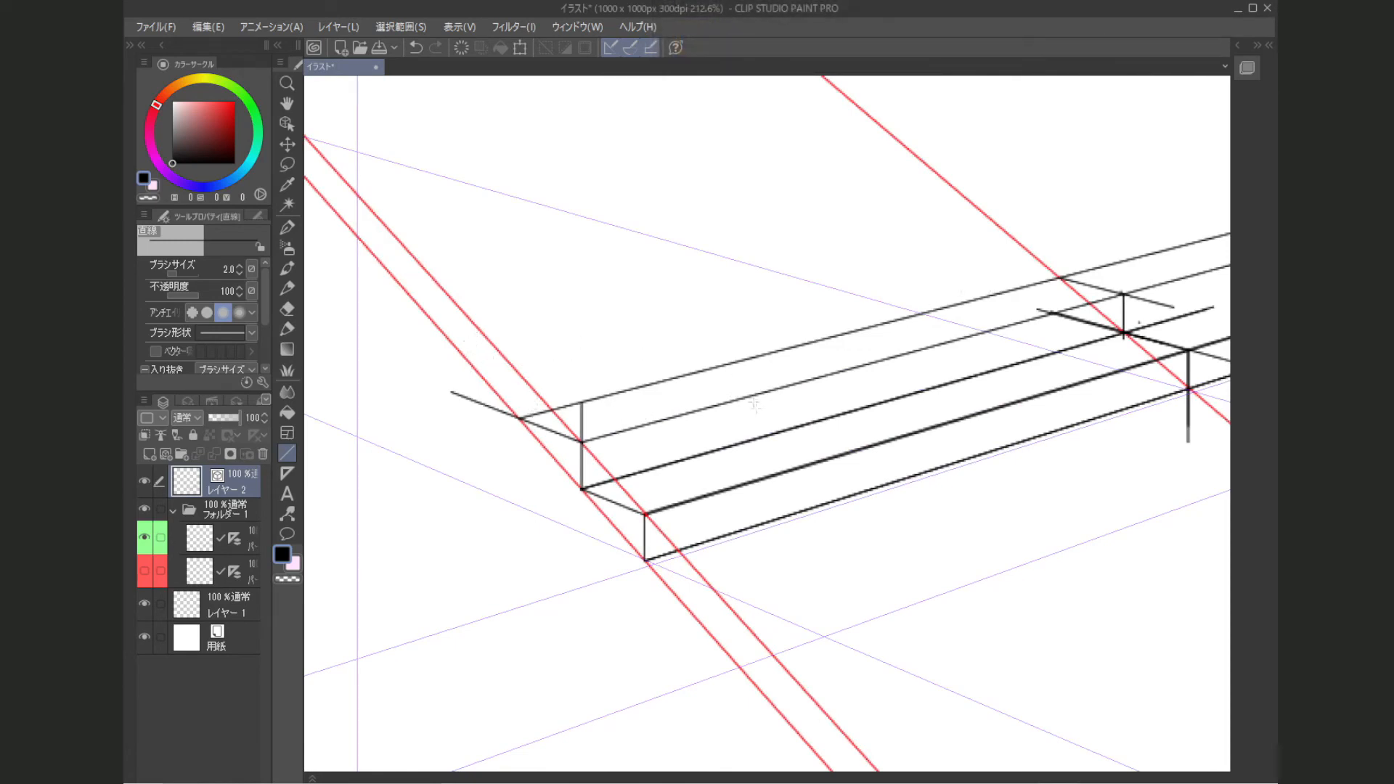
pyautogui.moveTo(1070, 564); pyautogui.dragTo(945, 453)
pyautogui.scroll(3, 945, 453)
pyautogui.press('e')
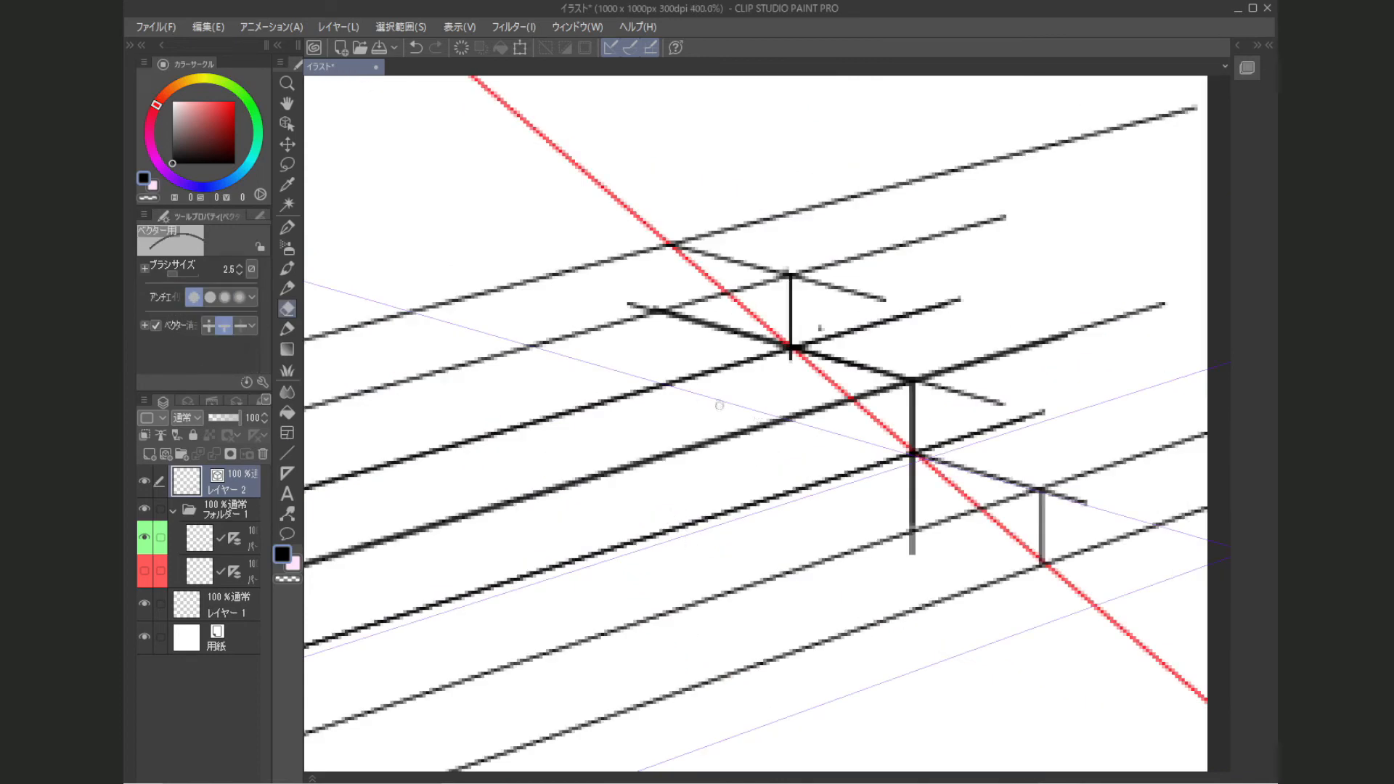
pyautogui.moveTo(710, 421); pyautogui.dragTo(762, 409)
pyautogui.scroll(-3, 745, 411)
pyautogui.scroll(-1, 744, 412)
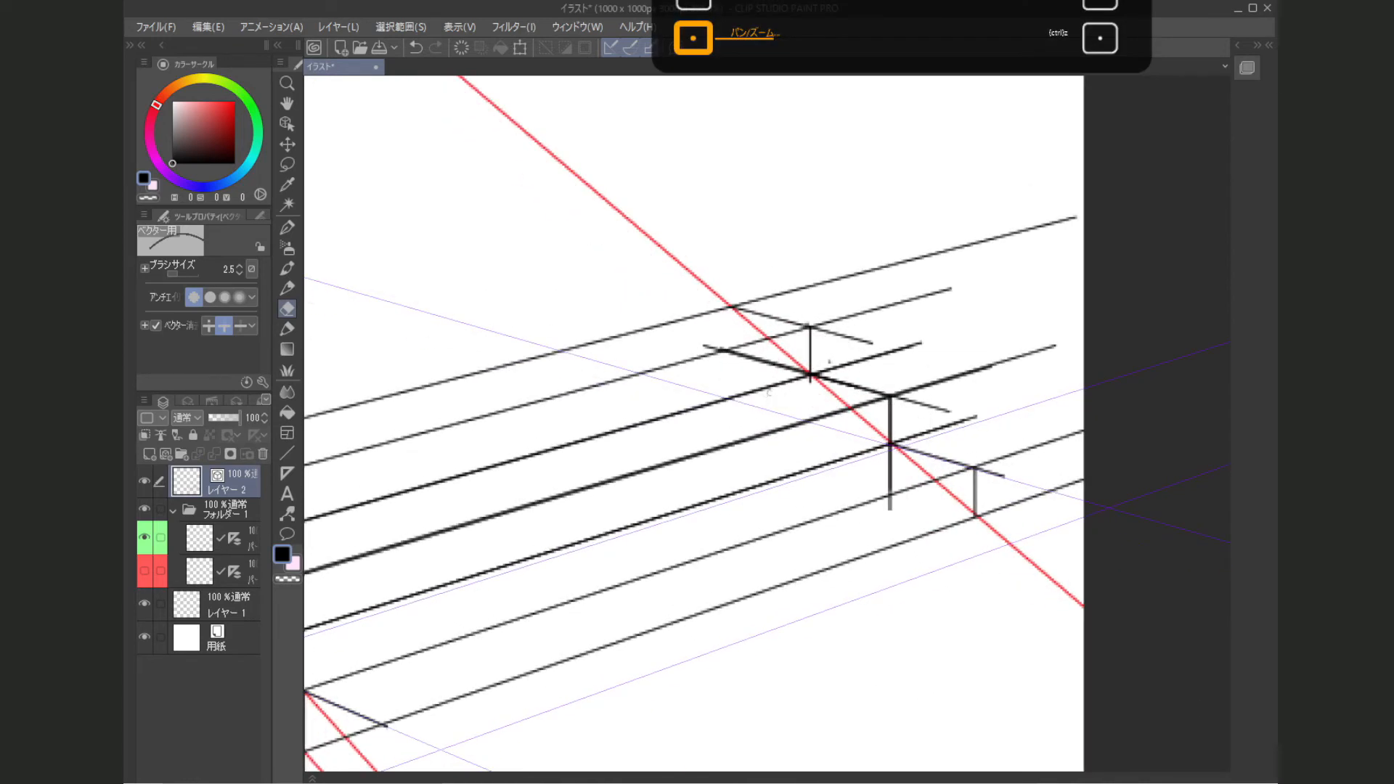
pyautogui.scroll(3, 792, 411)
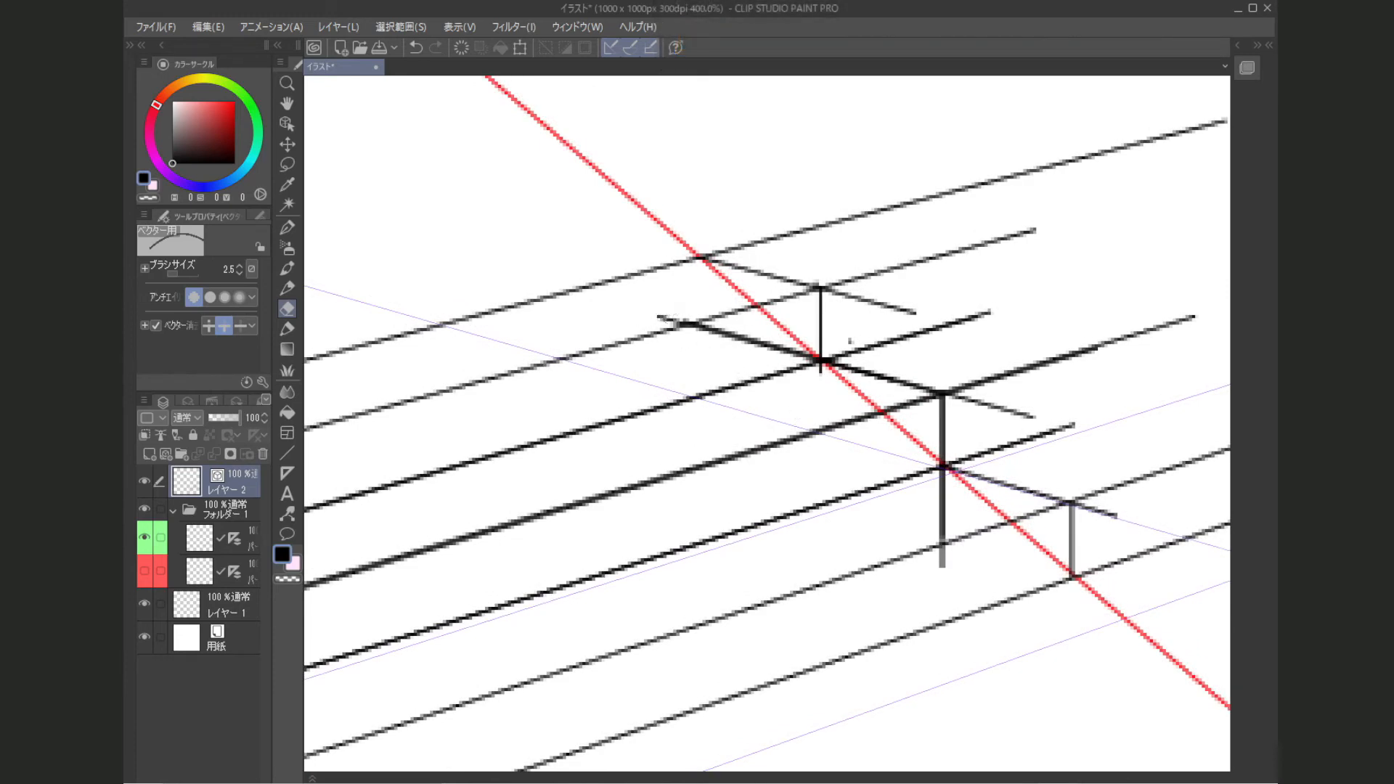
pyautogui.click(664, 319)
pyautogui.moveTo(748, 245); pyautogui.dragTo(781, 241)
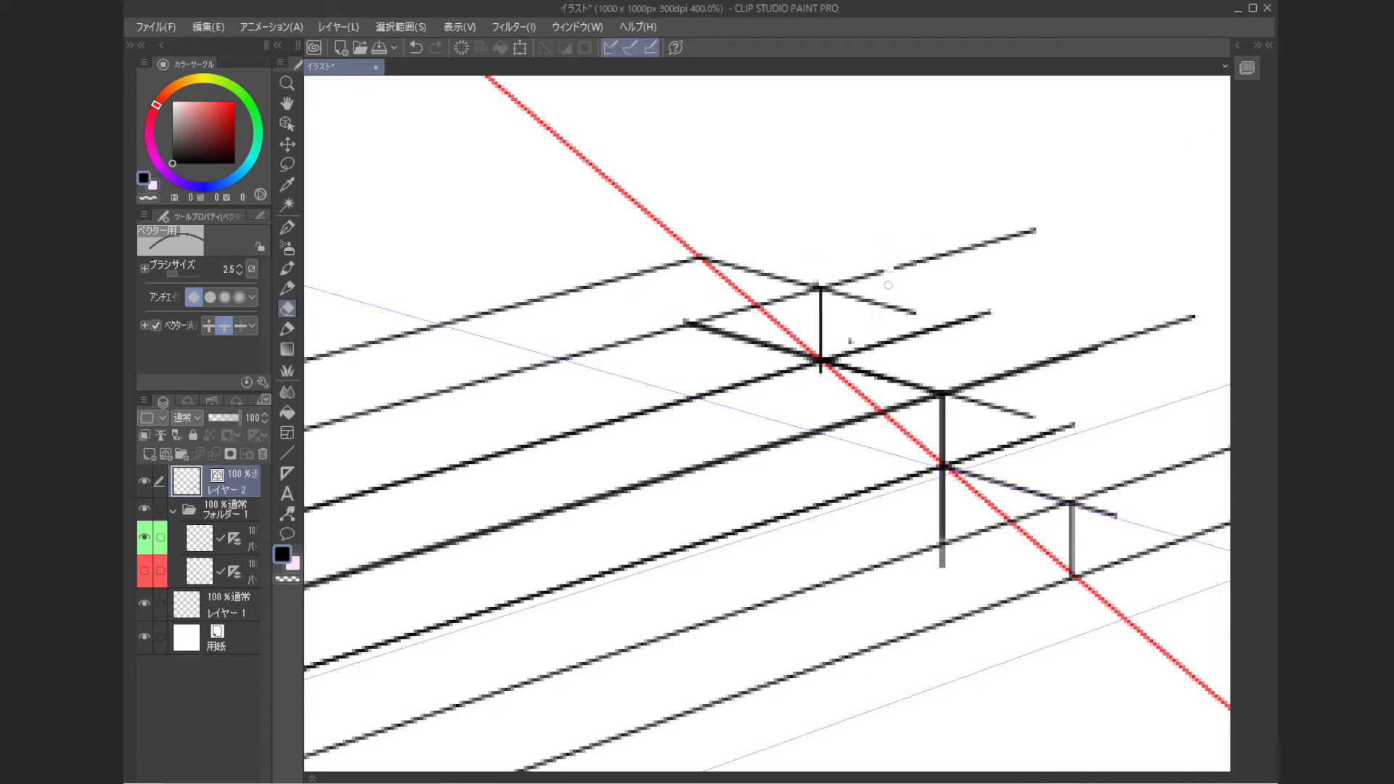
pyautogui.click(888, 270)
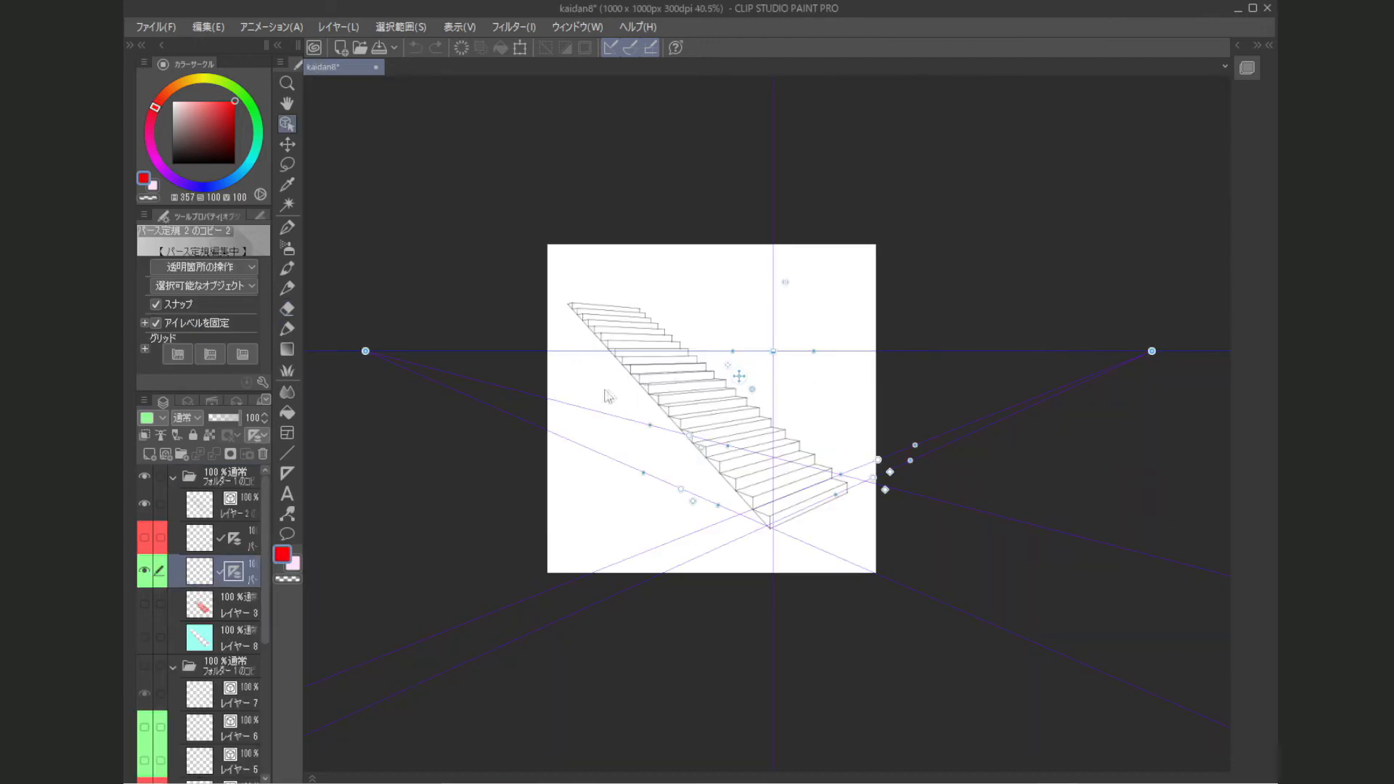
# Step: Examine the finished staircase in the kaidan8 file, comparing the treads below and above the eye level
pyautogui.moveTo(604, 386)
pyautogui.mouseDown()
pyautogui.moveTo(603, 402)
pyautogui.moveTo(631, 414)
pyautogui.moveTo(584, 406)
pyautogui.moveTo(595, 392)
pyautogui.moveTo(584, 418)
pyautogui.moveTo(592, 407)
pyautogui.mouseUp()
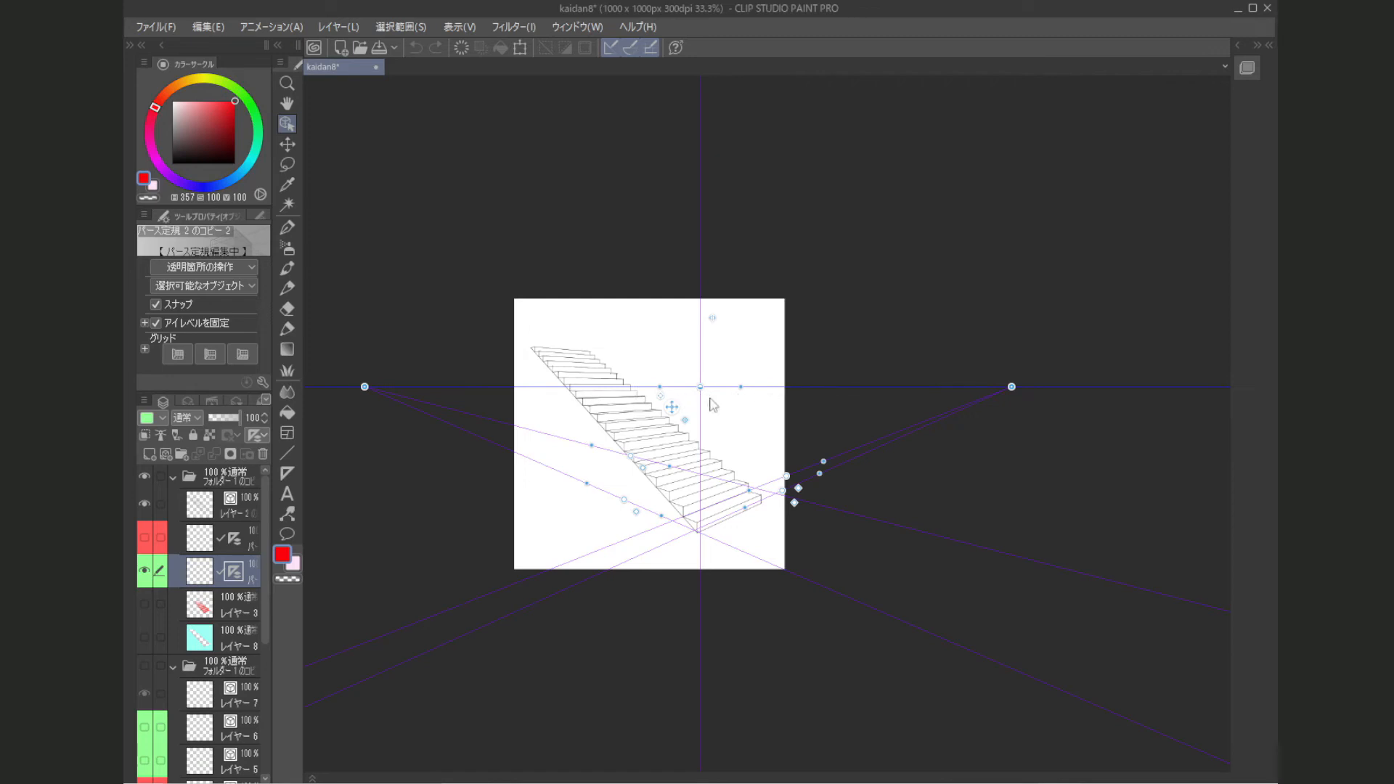
pyautogui.scroll(5, 714, 405)
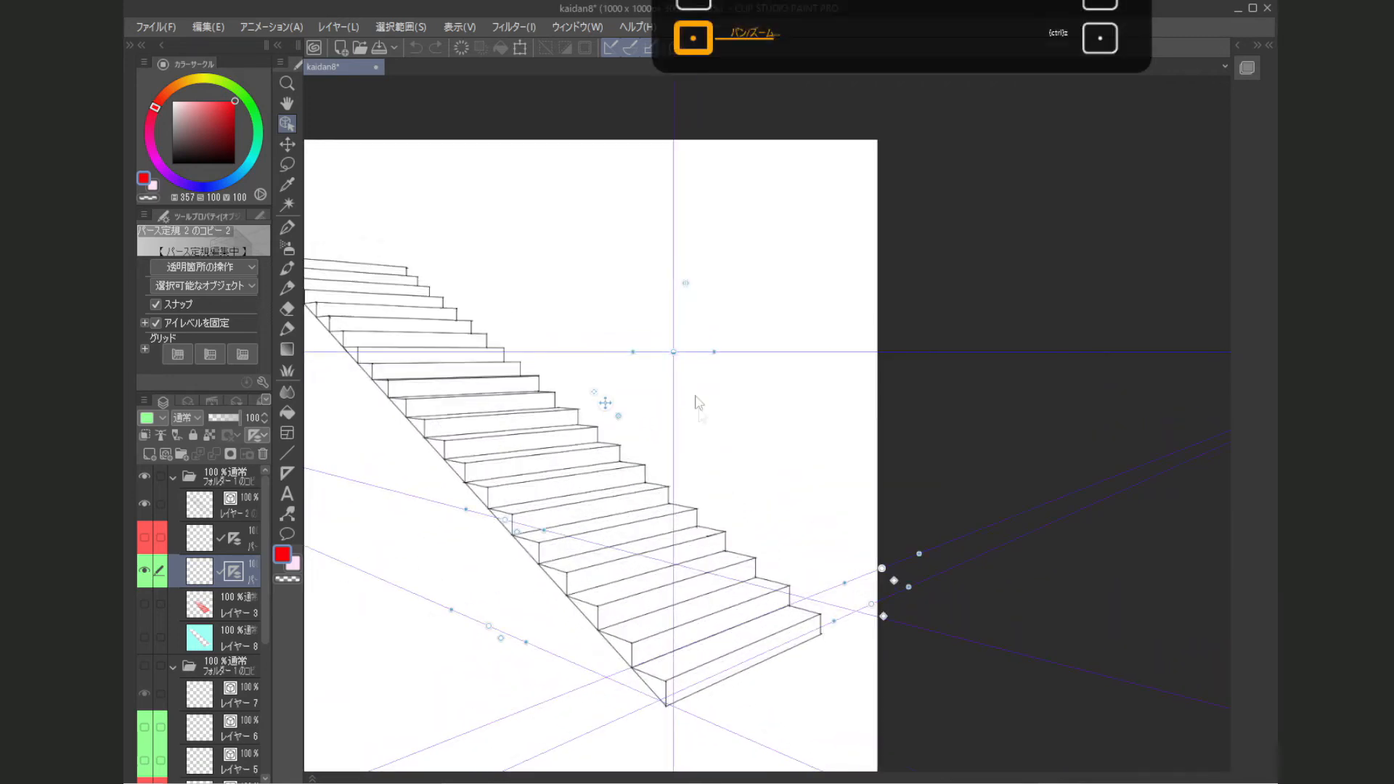
pyautogui.moveTo(550, 374); pyautogui.dragTo(696, 377)
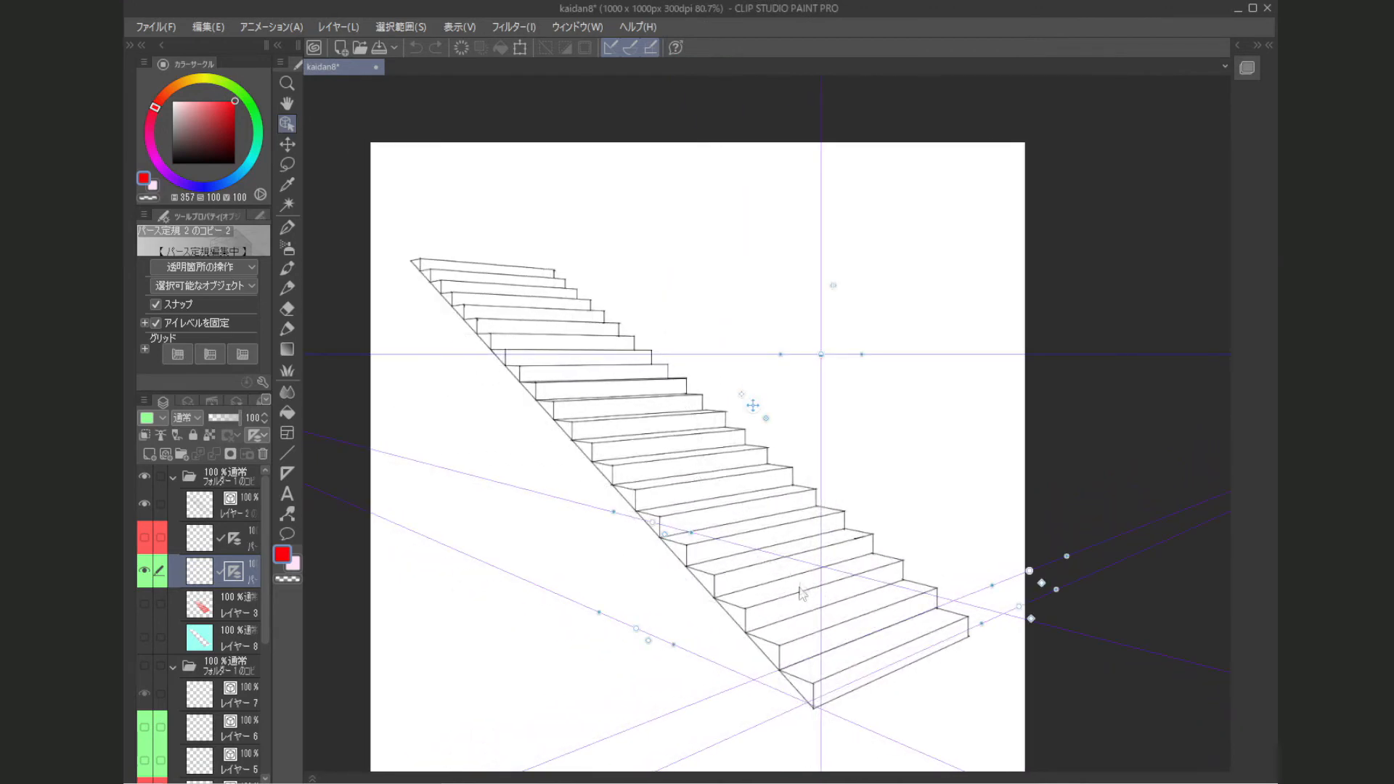
pyautogui.scroll(3, 783, 583)
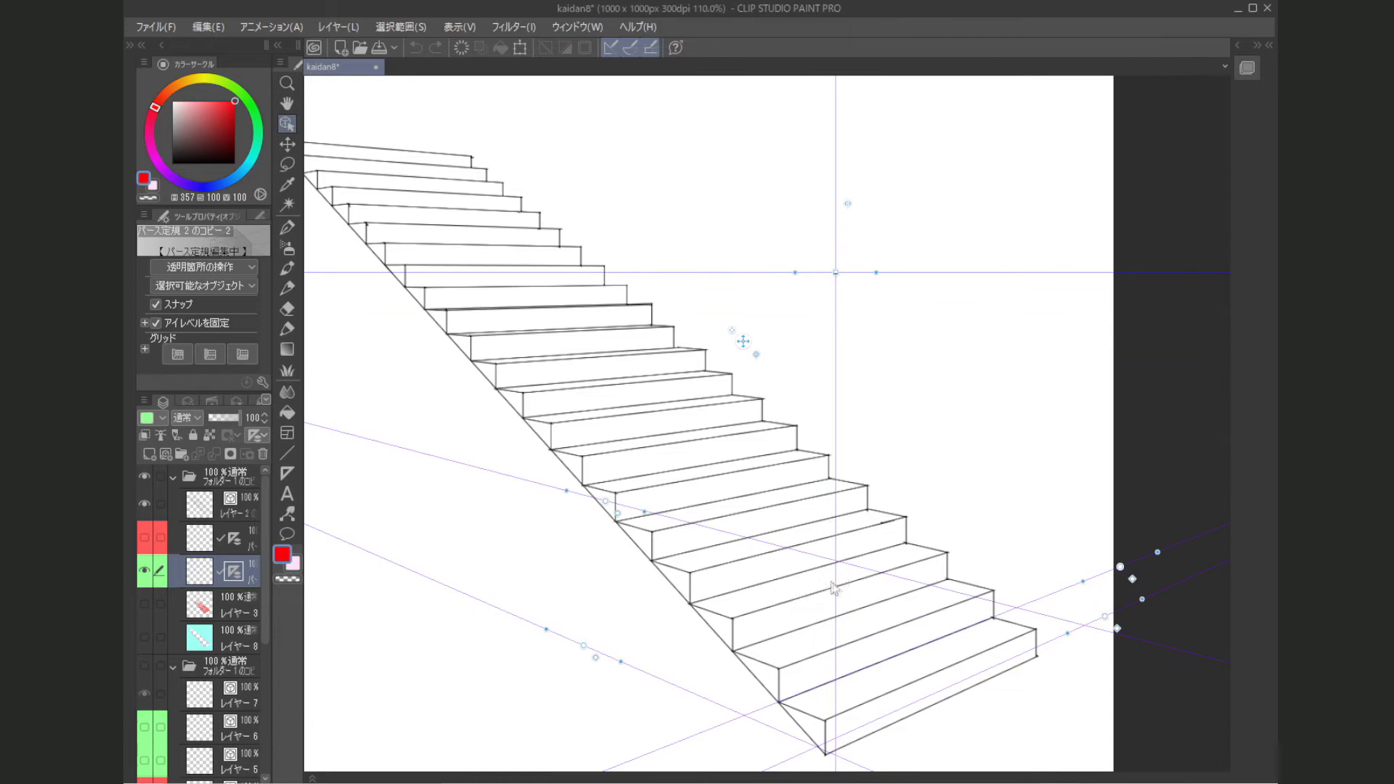
pyautogui.moveTo(457, 384); pyautogui.dragTo(624, 543)
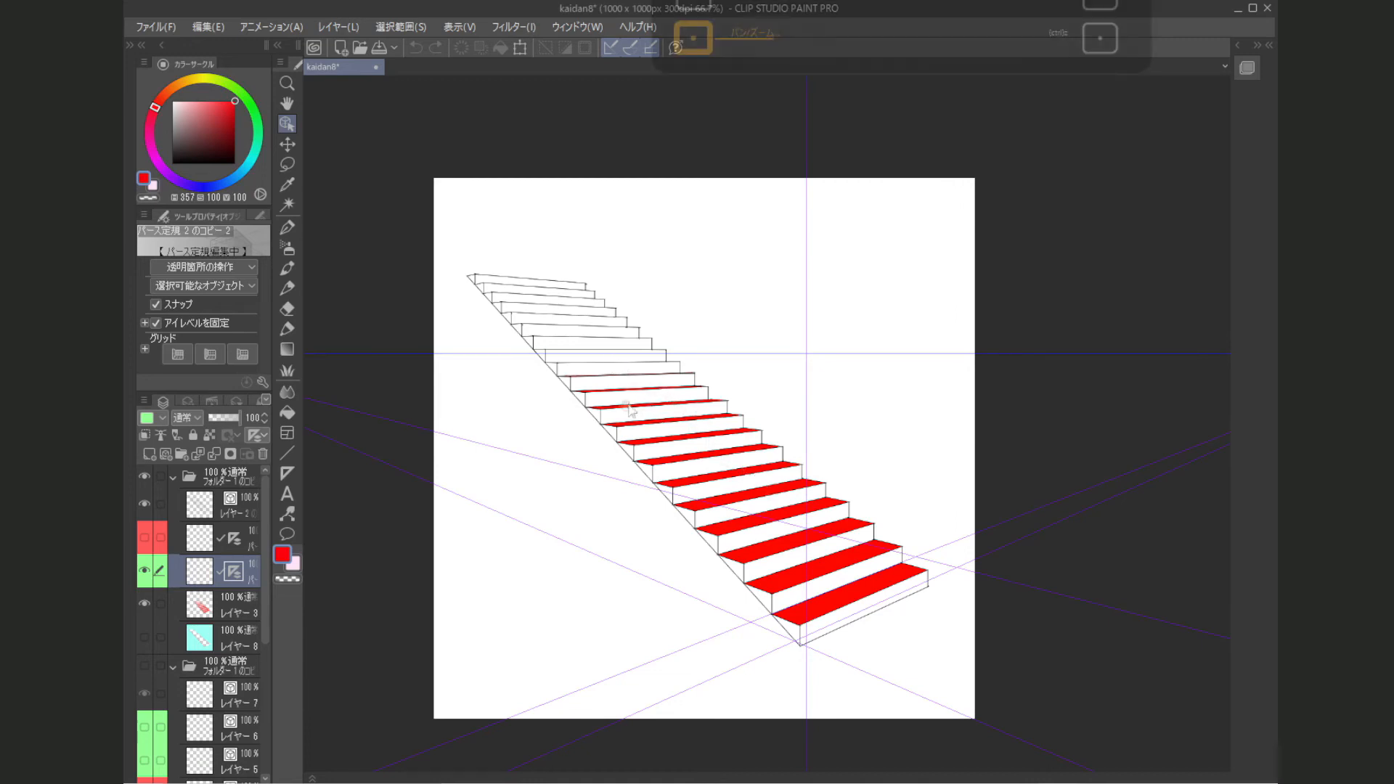
pyautogui.scroll(3, 615, 363)
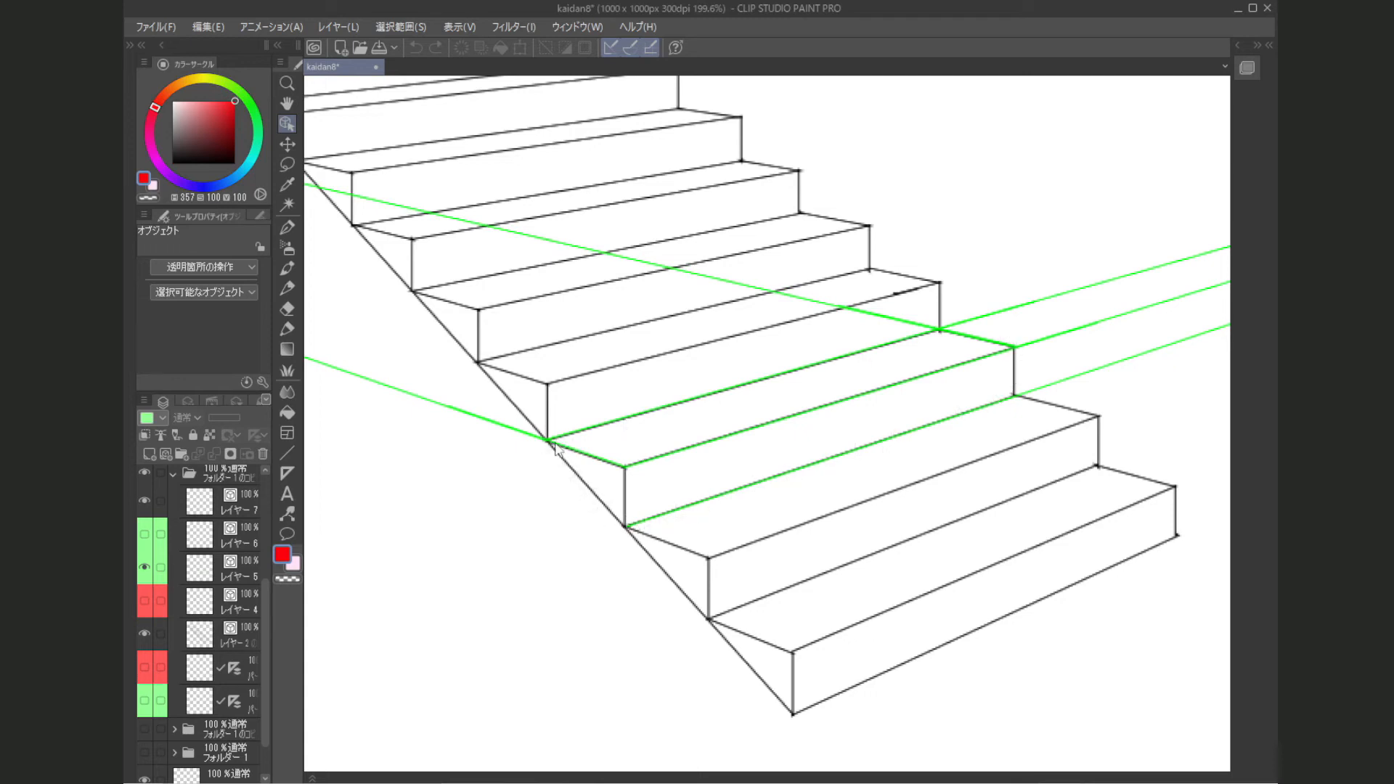
# Step: Show the green guide lines of レイヤー 6 on the staircase's topmost step
pyautogui.moveTo(545, 480)
pyautogui.mouseDown()
pyautogui.moveTo(546, 496)
pyautogui.moveTo(589, 498)
pyautogui.mouseUp()
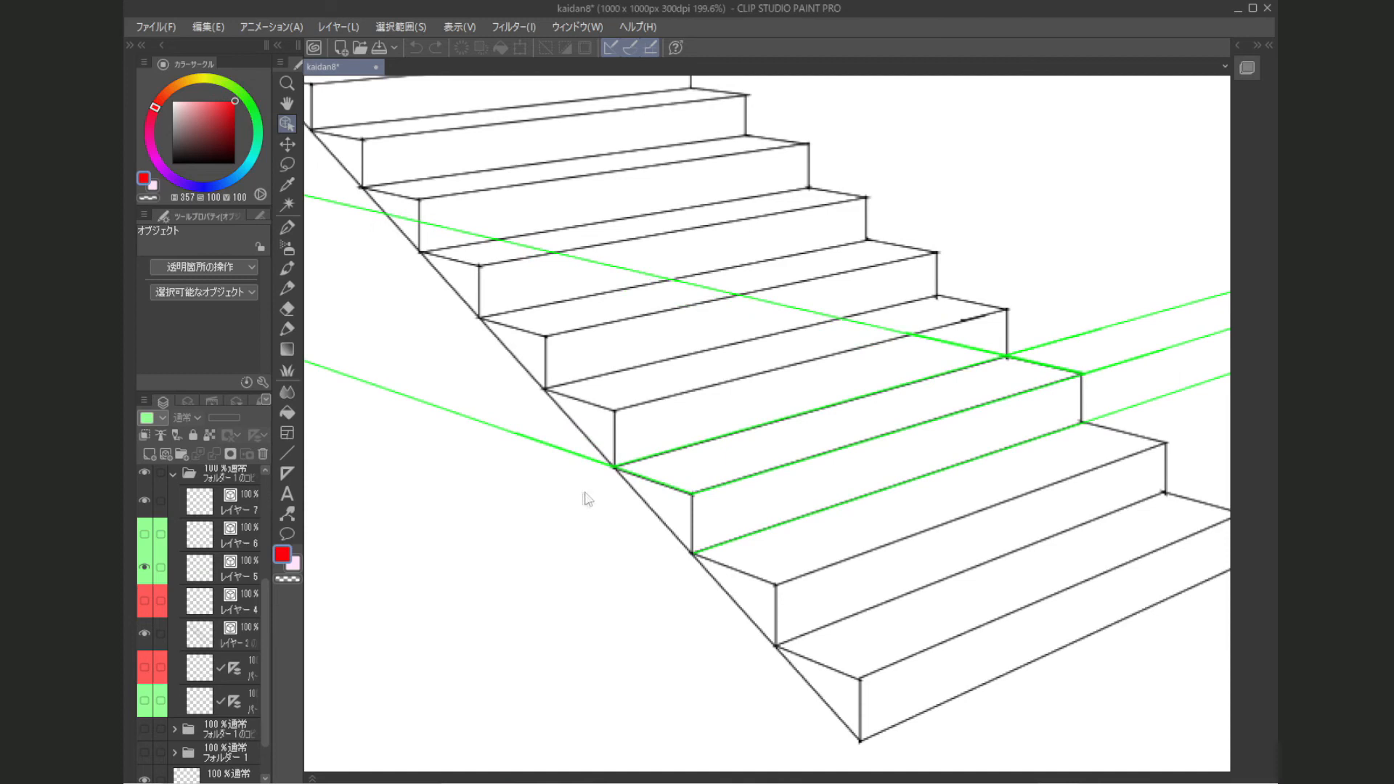
pyautogui.scroll(-6, 570, 517)
pyautogui.moveTo(444, 385); pyautogui.dragTo(588, 432)
pyautogui.scroll(6, 512, 338)
pyautogui.scroll(1, 506, 482)
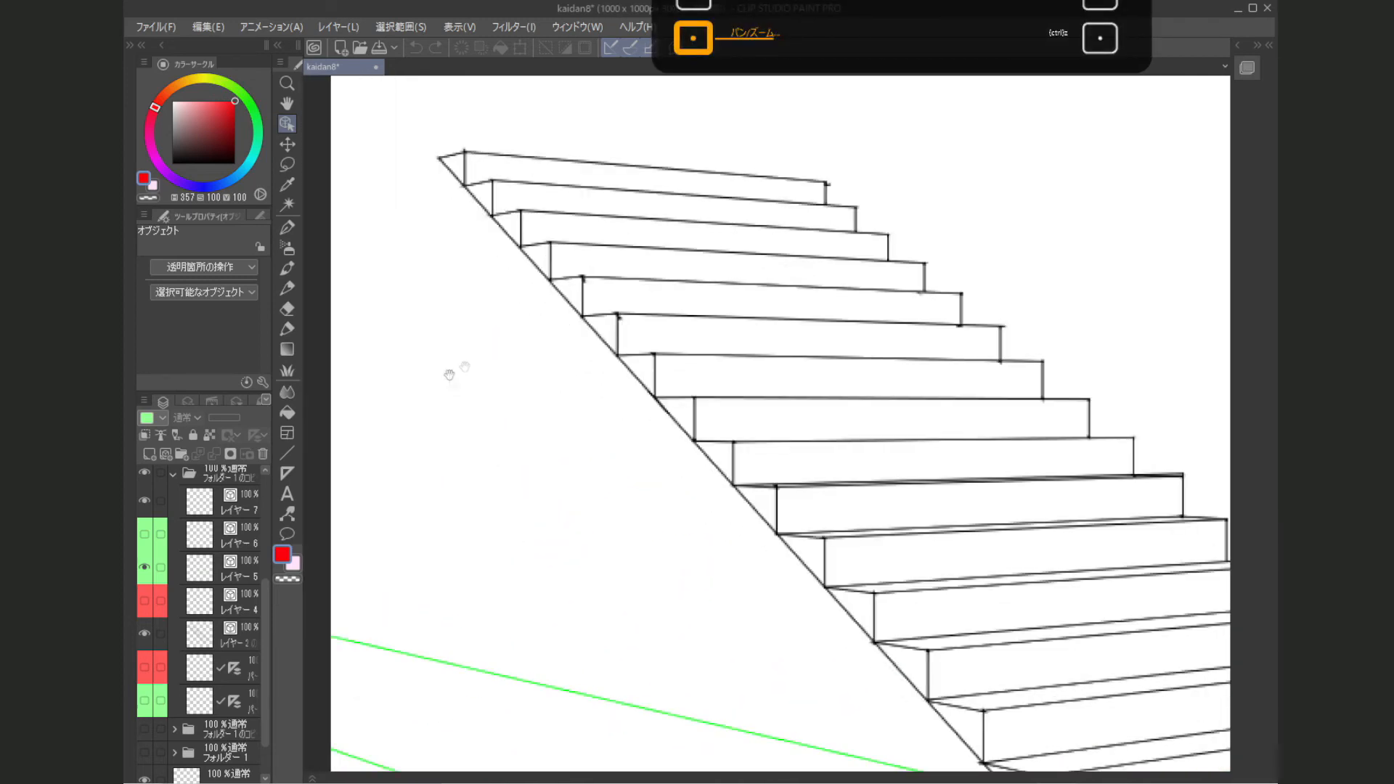
pyautogui.moveTo(461, 225); pyautogui.dragTo(452, 356)
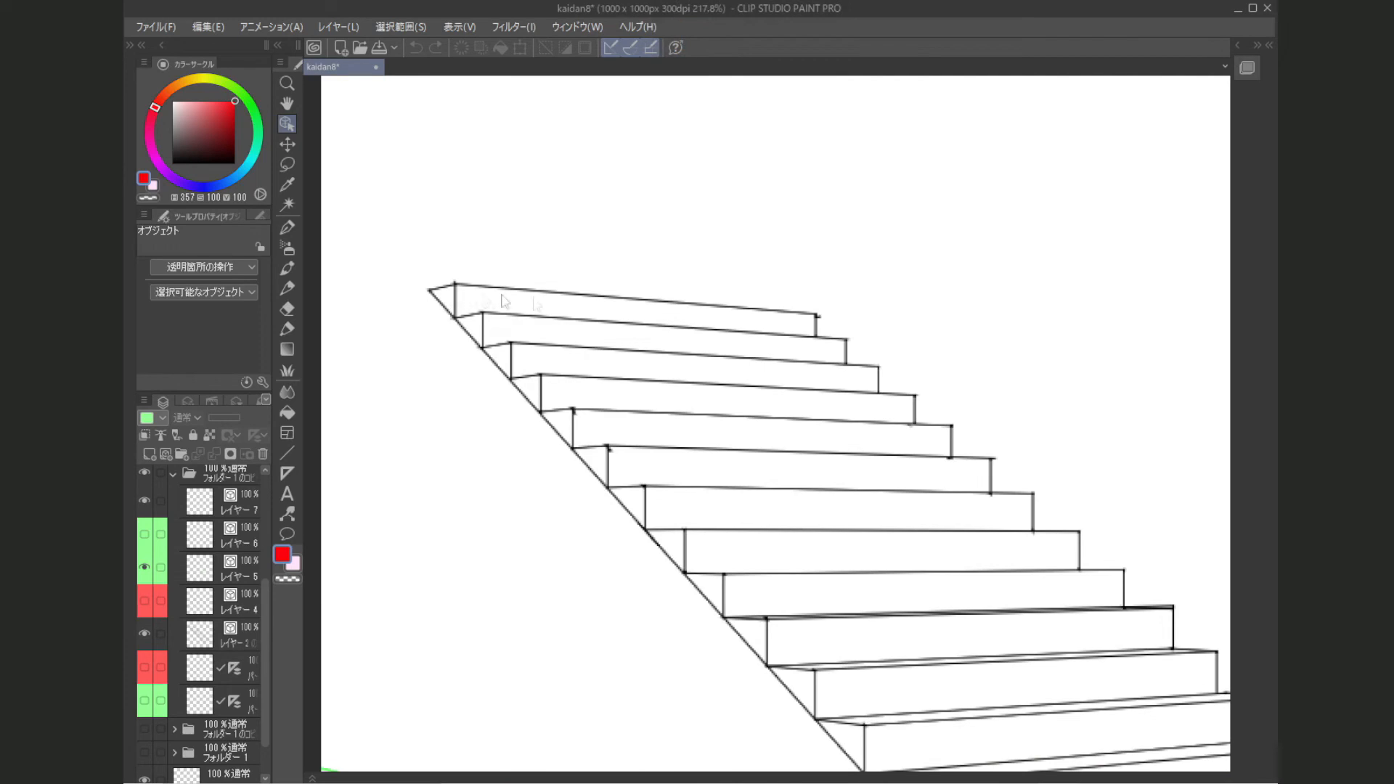
pyautogui.moveTo(643, 628); pyautogui.dragTo(434, 431)
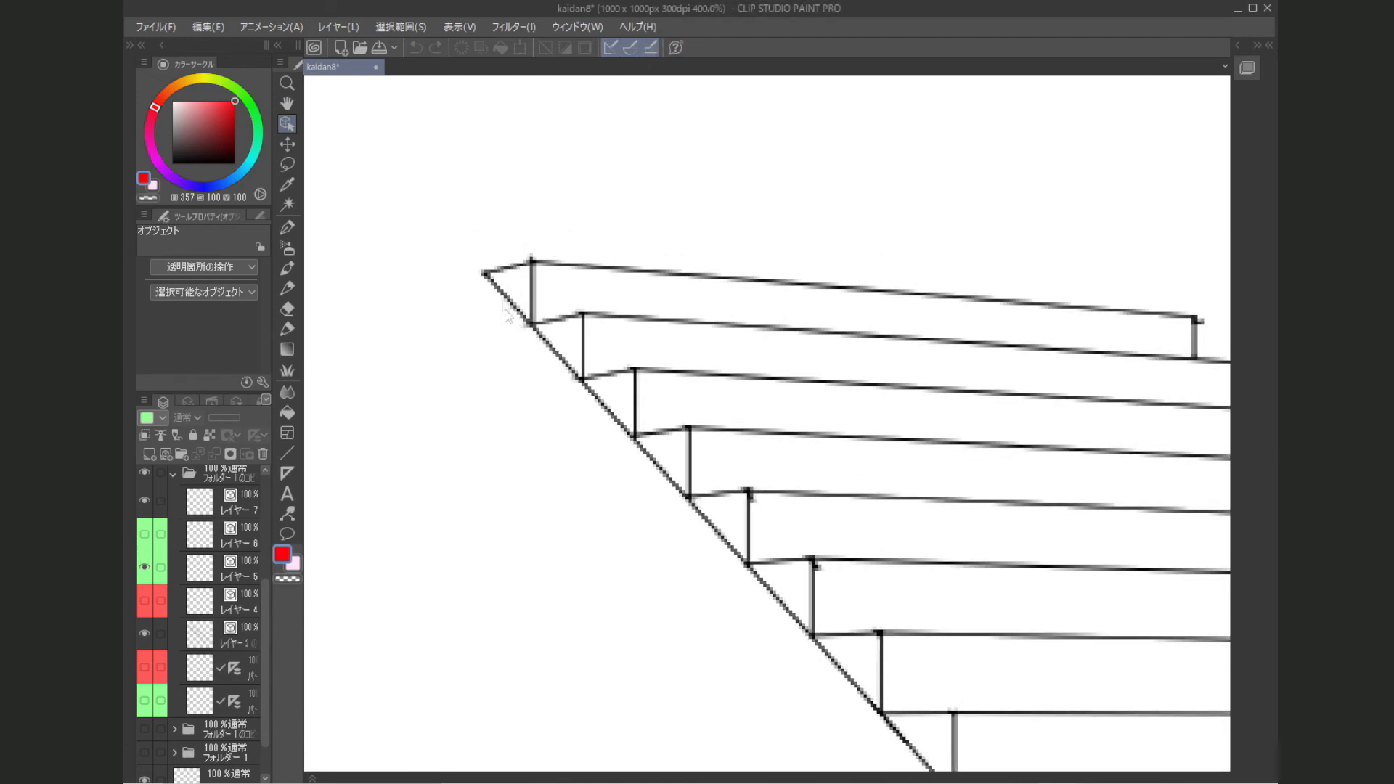
pyautogui.moveTo(984, 328); pyautogui.dragTo(923, 312)
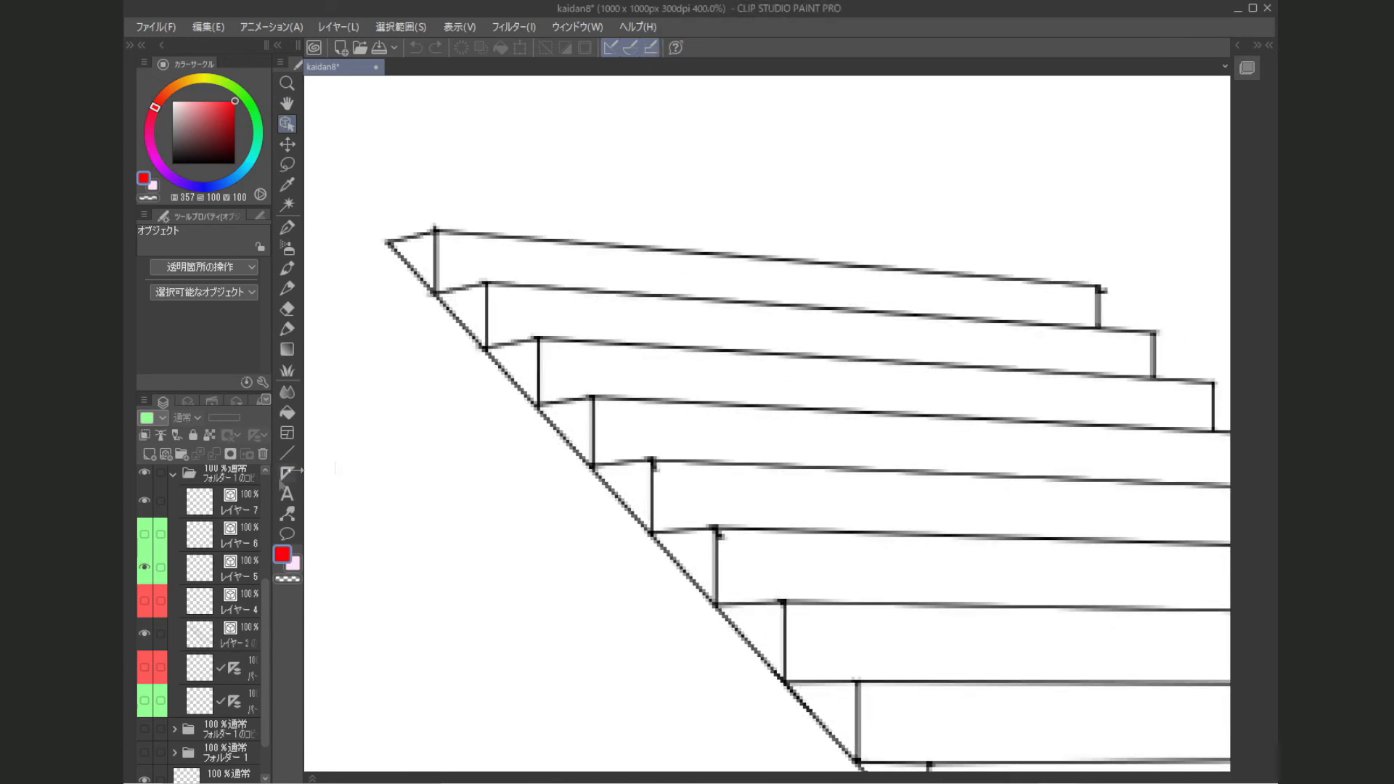
pyautogui.click(144, 534)
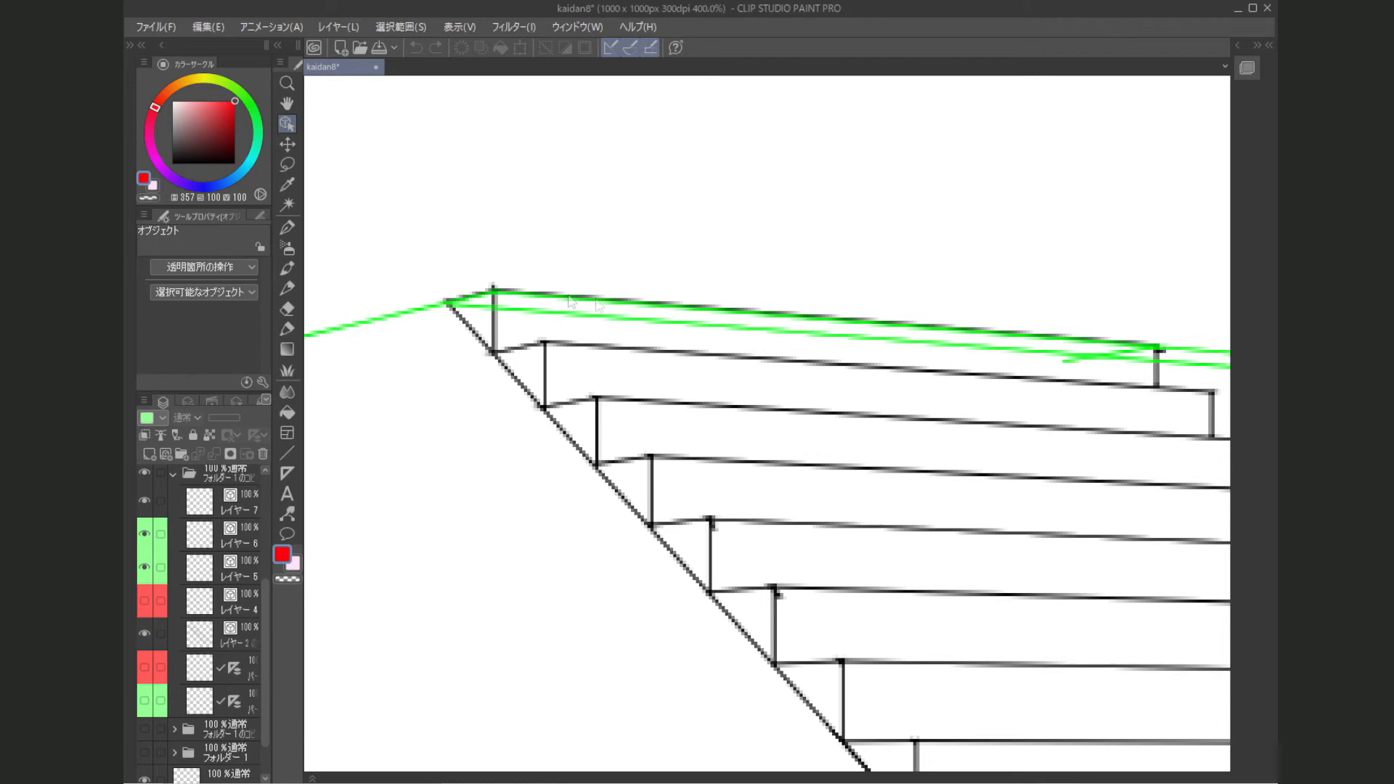
# Step: Show the red perspective ruler in place of the green one and make the red guide layer レイヤー 4 active
pyautogui.moveTo(1117, 365); pyautogui.dragTo(1093, 335)
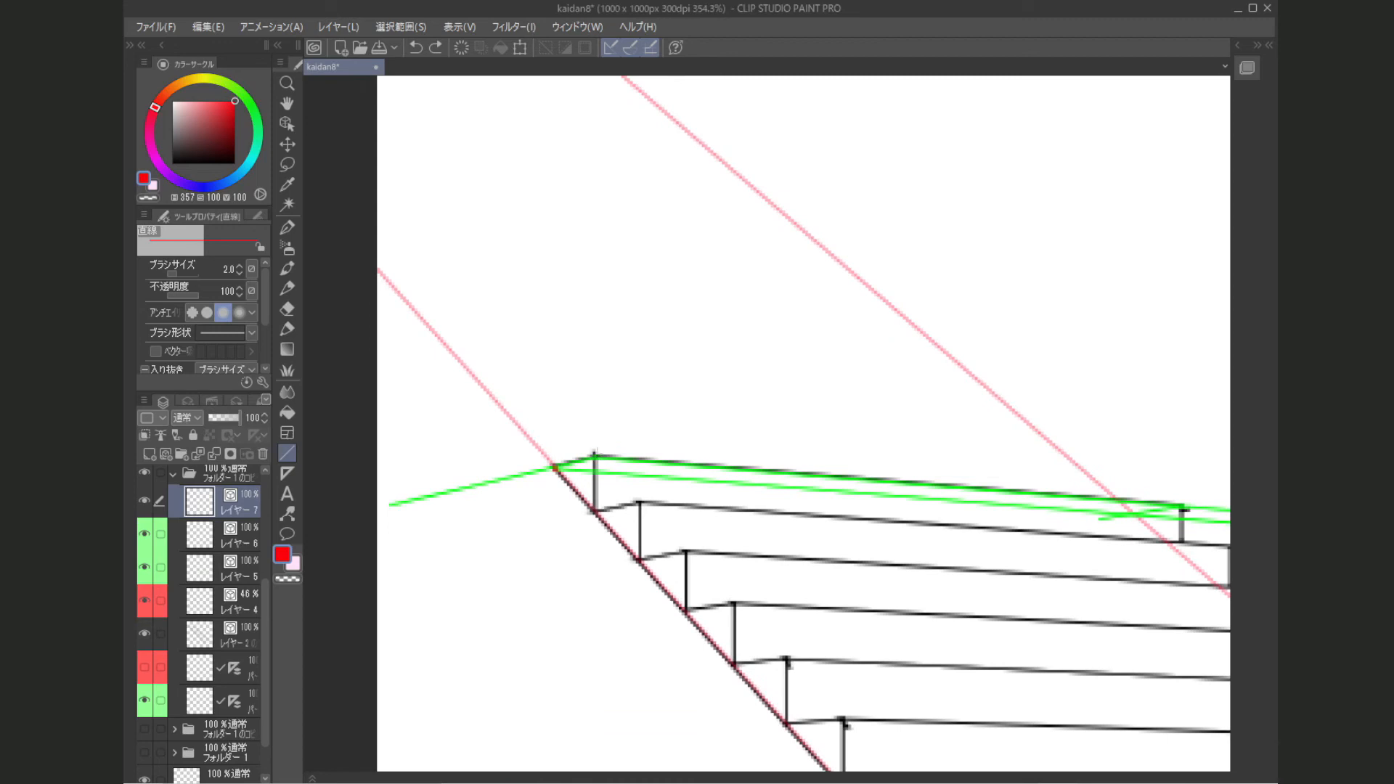
pyautogui.moveTo(718, 403); pyautogui.dragTo(594, 324)
pyautogui.moveTo(715, 346); pyautogui.dragTo(750, 326)
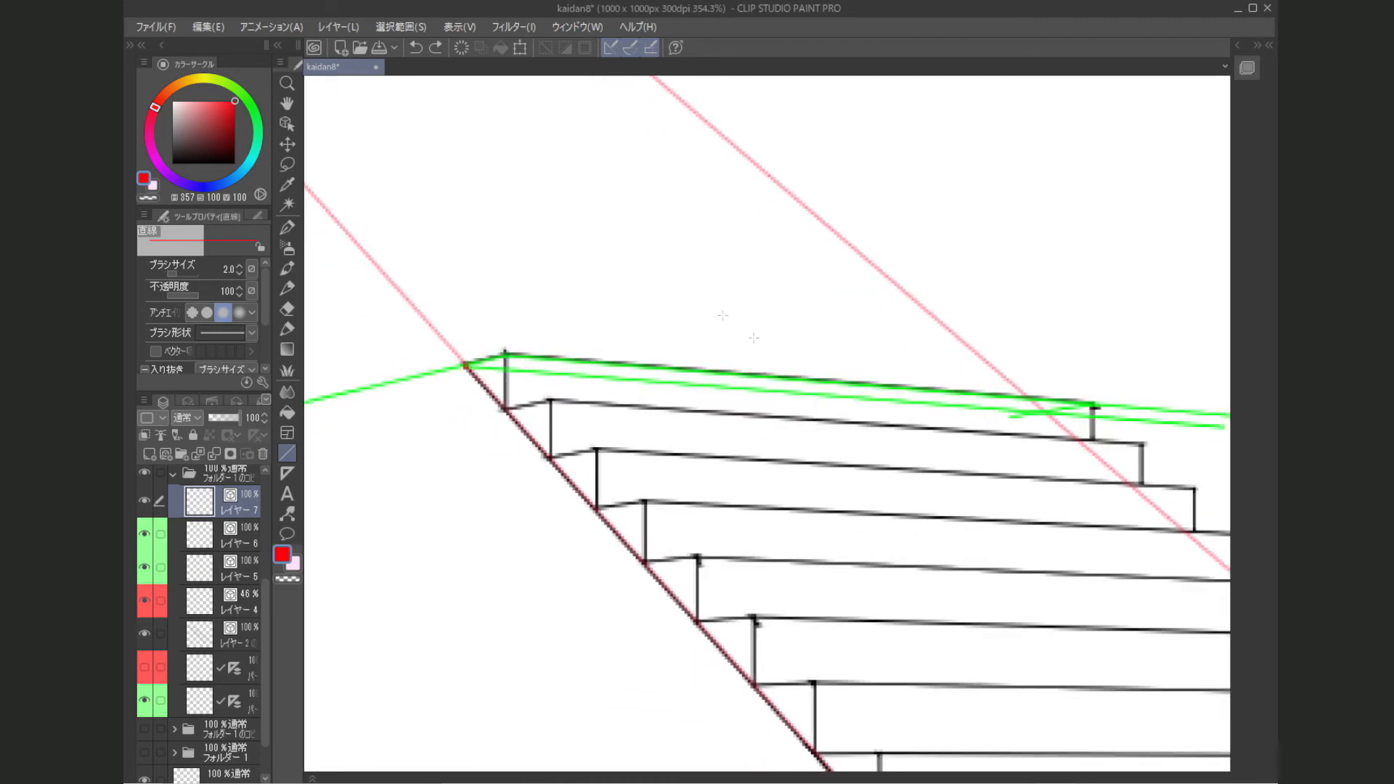
pyautogui.moveTo(499, 321); pyautogui.dragTo(576, 299)
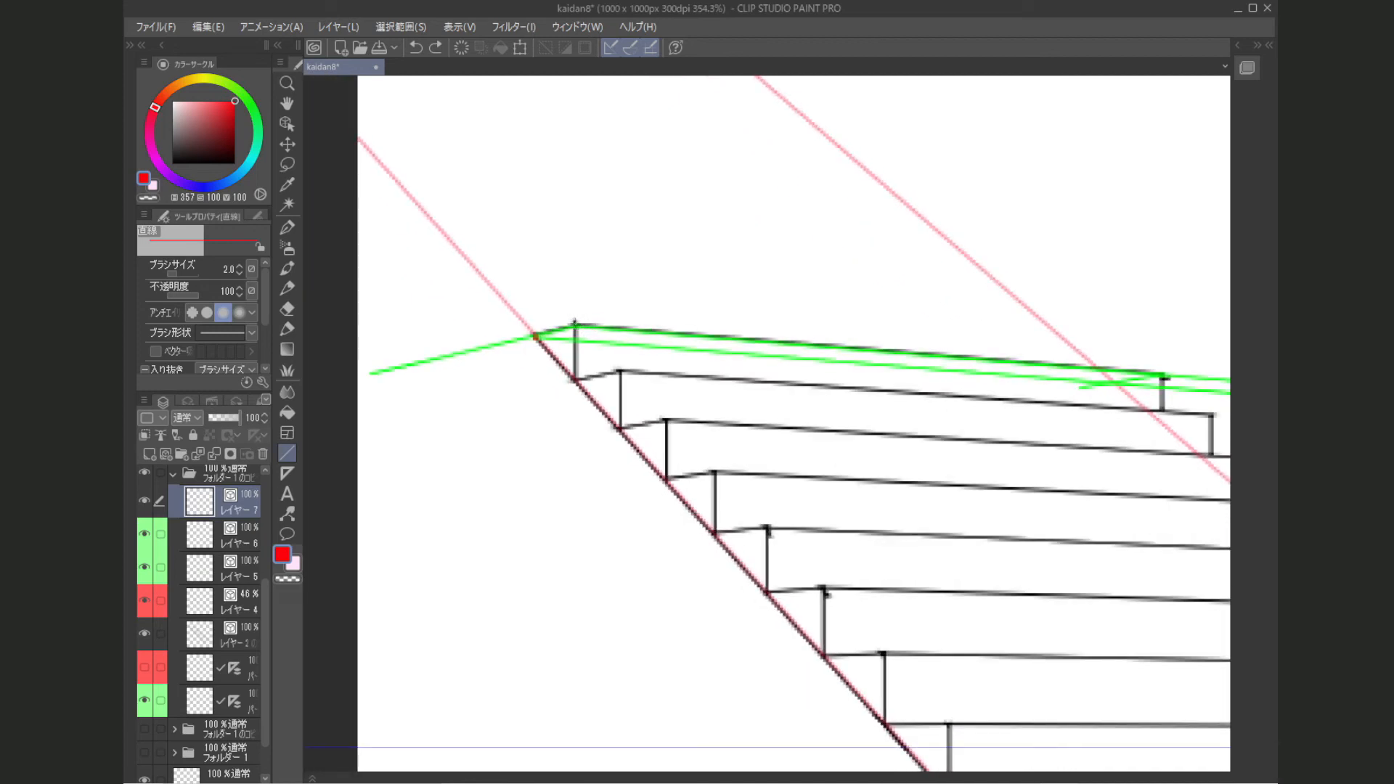
pyautogui.click(144, 666)
pyautogui.click(145, 700)
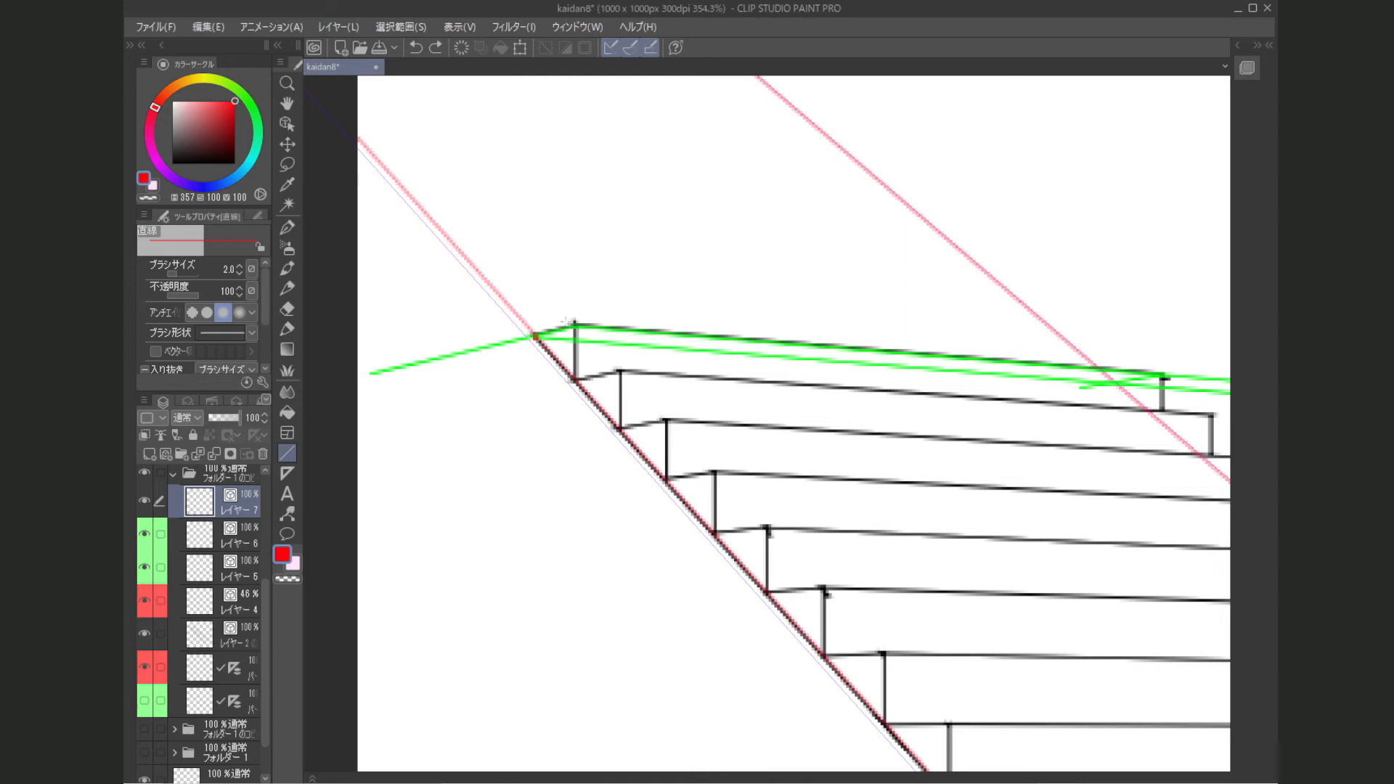
pyautogui.click(211, 667)
pyautogui.click(219, 617)
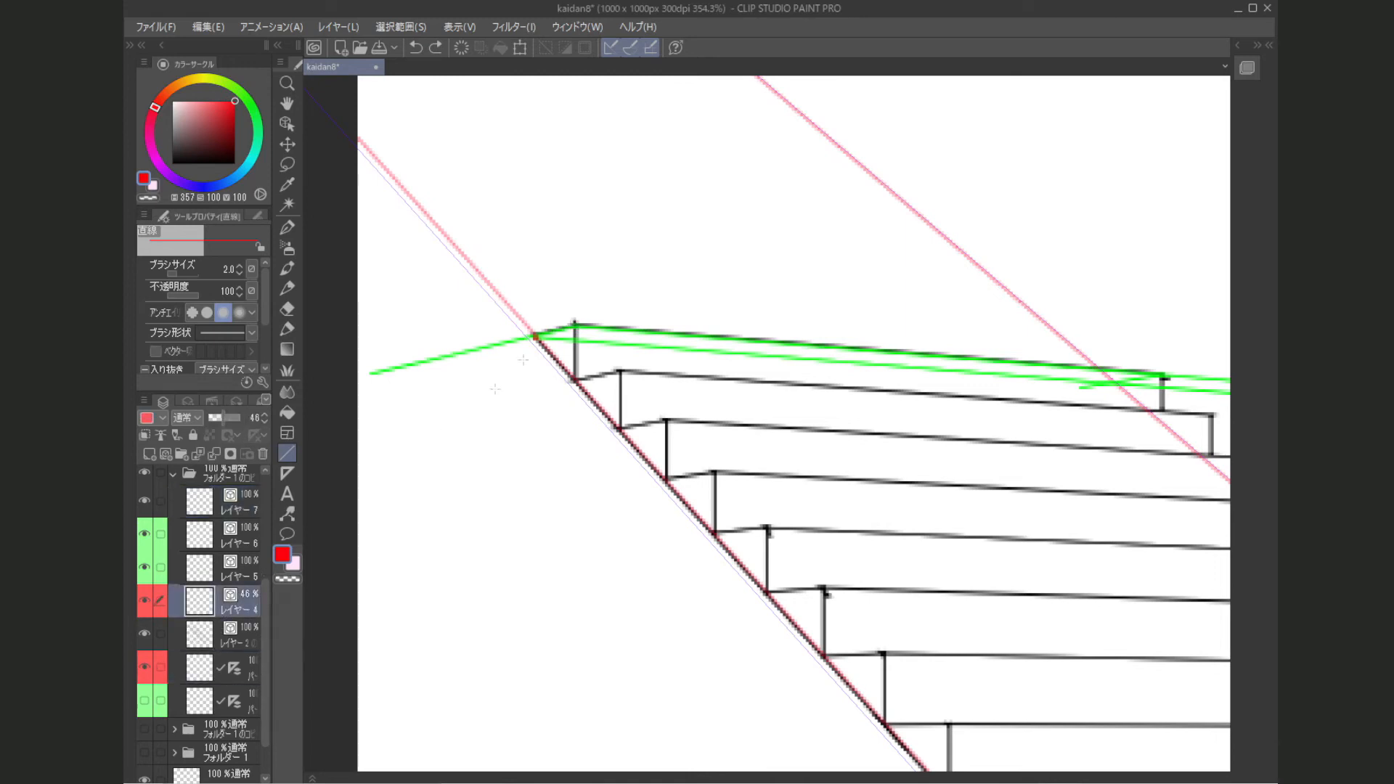
# Step: Draw a second red sloping guide line on レイヤー 4 through the topmost step's left front corner, parallel to the existing left guide
pyautogui.moveTo(574, 321); pyautogui.dragTo(353, 107)
pyautogui.moveTo(540, 252); pyautogui.dragTo(727, 371)
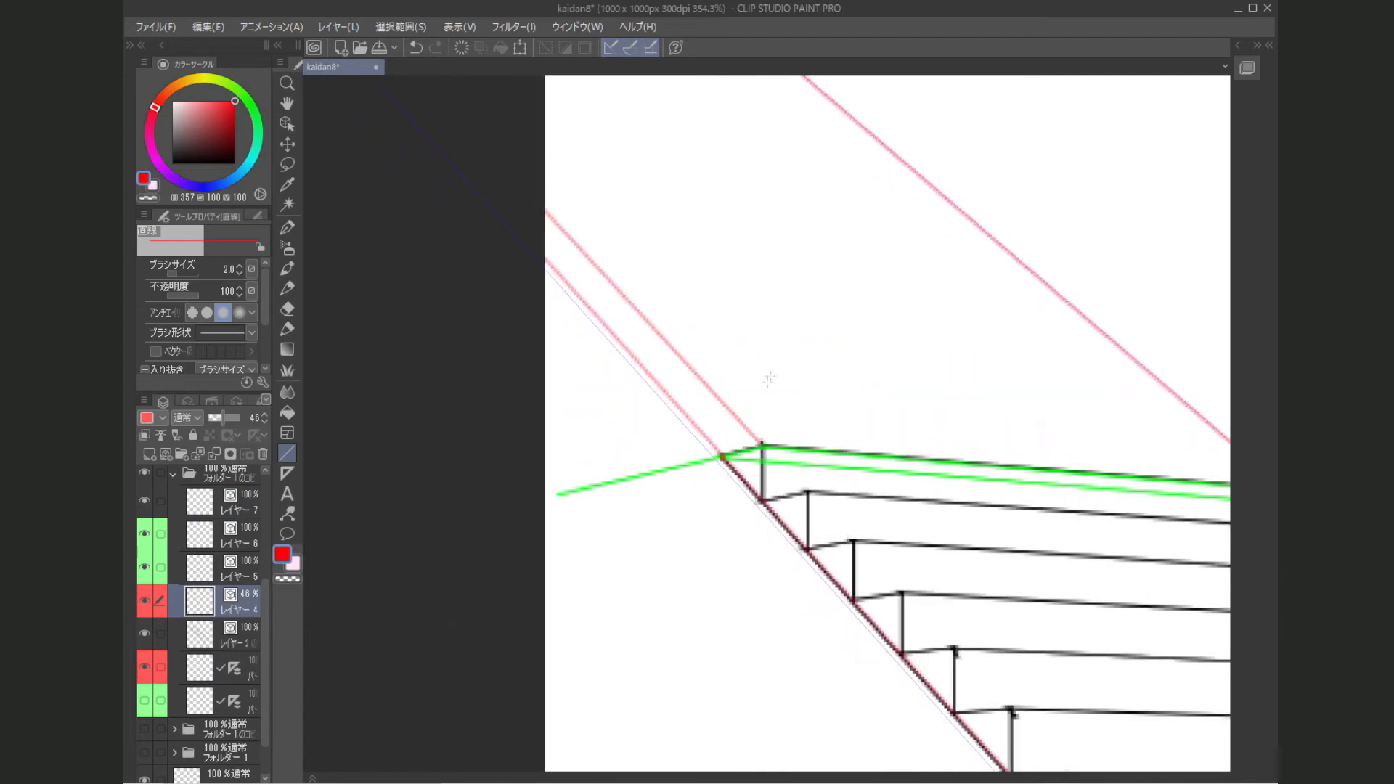
pyautogui.moveTo(975, 447); pyautogui.dragTo(744, 327)
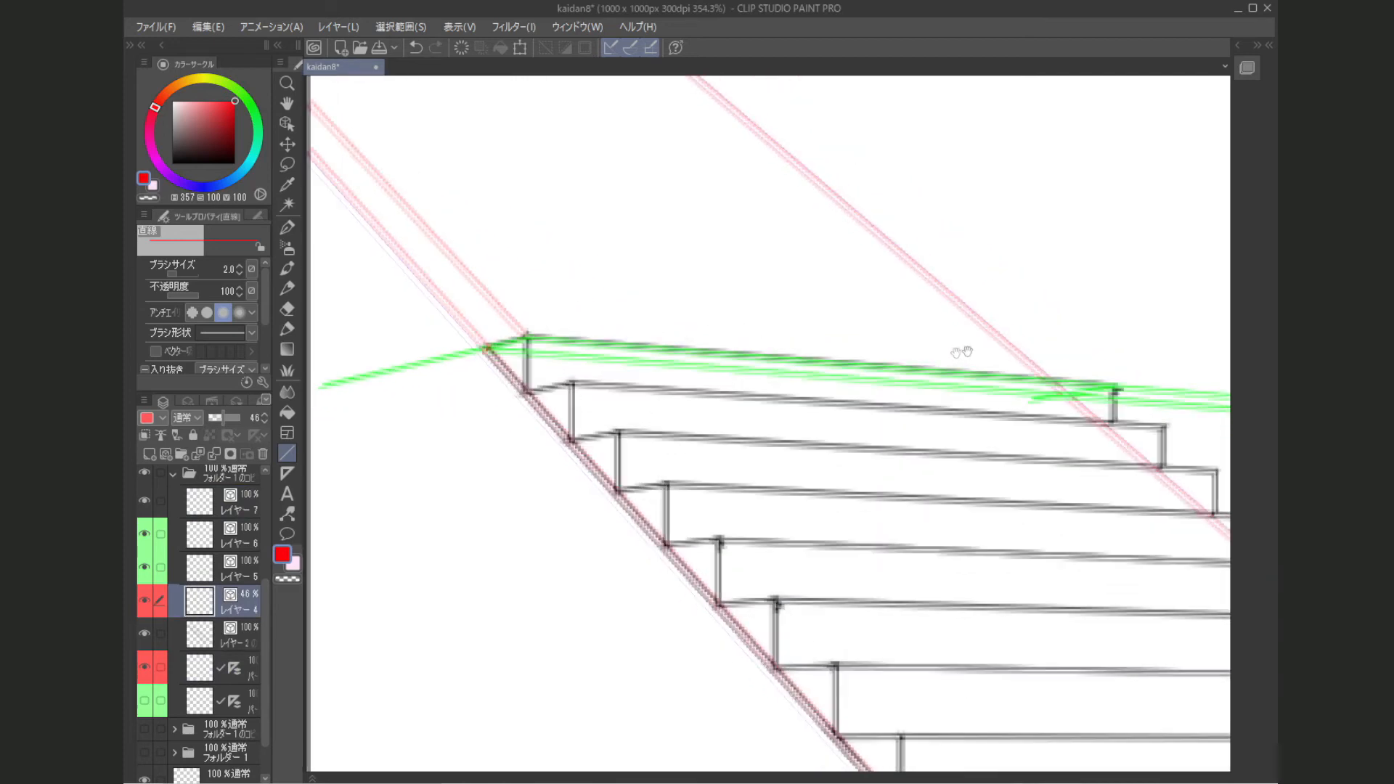
# Step: With the green ruler active on レイヤー 7, draw the next step's red left riser and its receding edge from the new guide
pyautogui.moveTo(550, 399); pyautogui.dragTo(598, 421)
pyautogui.moveTo(554, 442); pyautogui.dragTo(578, 468)
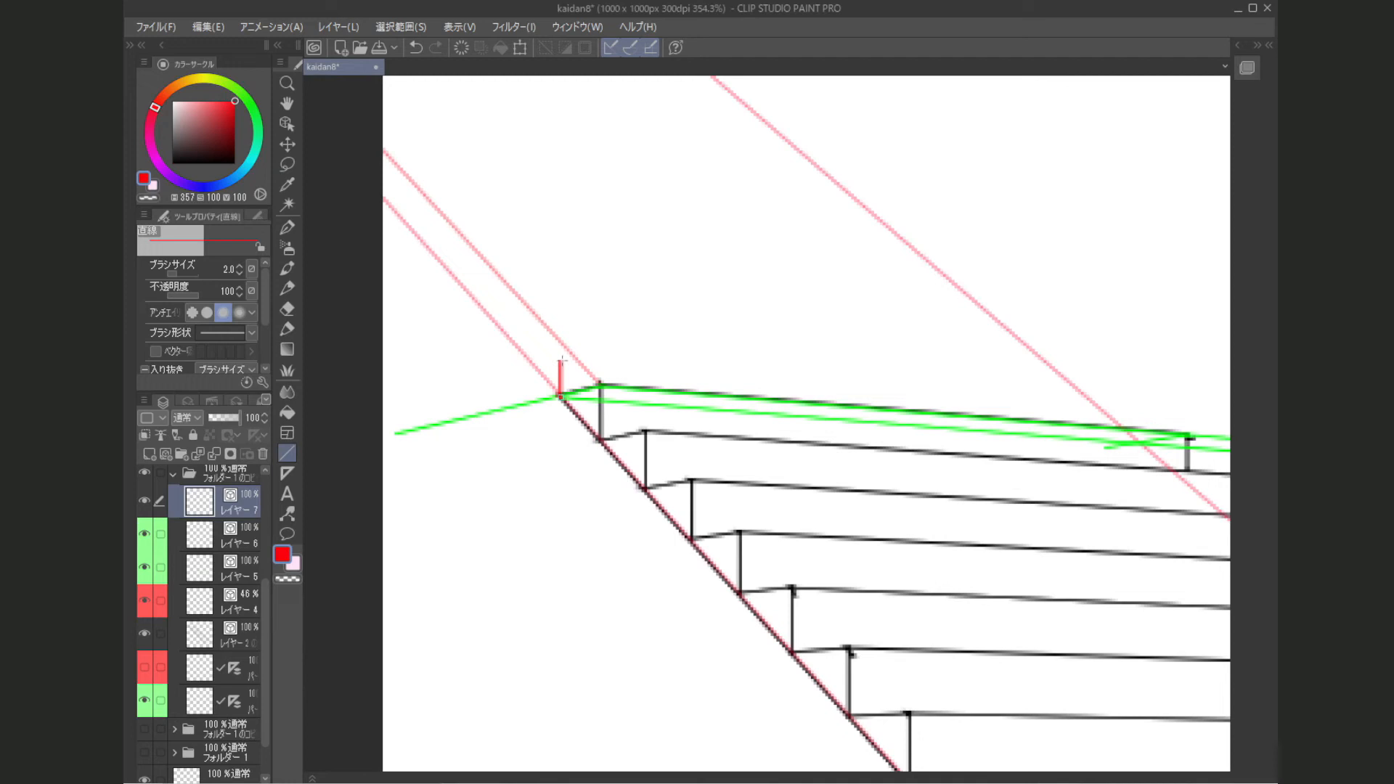
pyautogui.moveTo(561, 350); pyautogui.dragTo(561, 299)
pyautogui.moveTo(495, 400); pyautogui.dragTo(929, 235)
pyautogui.moveTo(1024, 216); pyautogui.dragTo(764, 321)
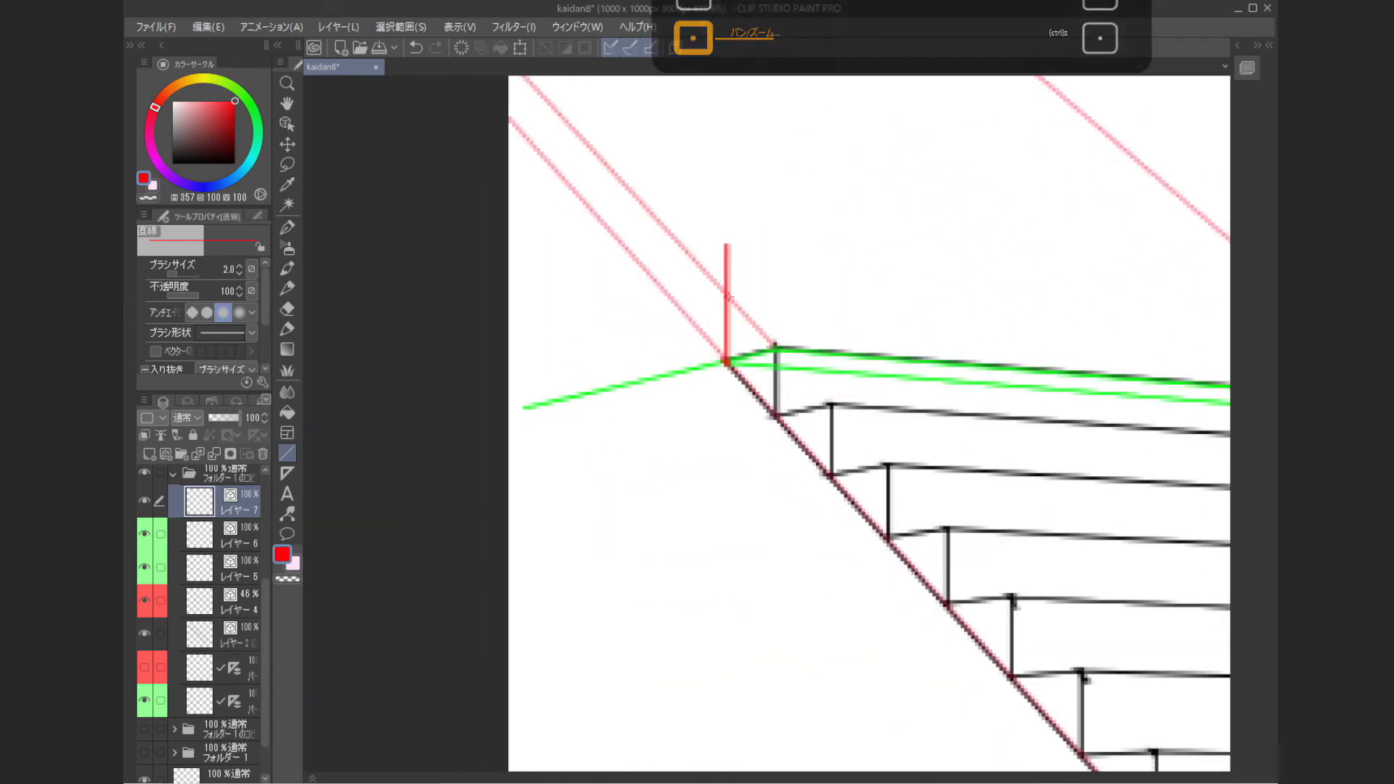
pyautogui.moveTo(713, 301); pyautogui.dragTo(583, 334)
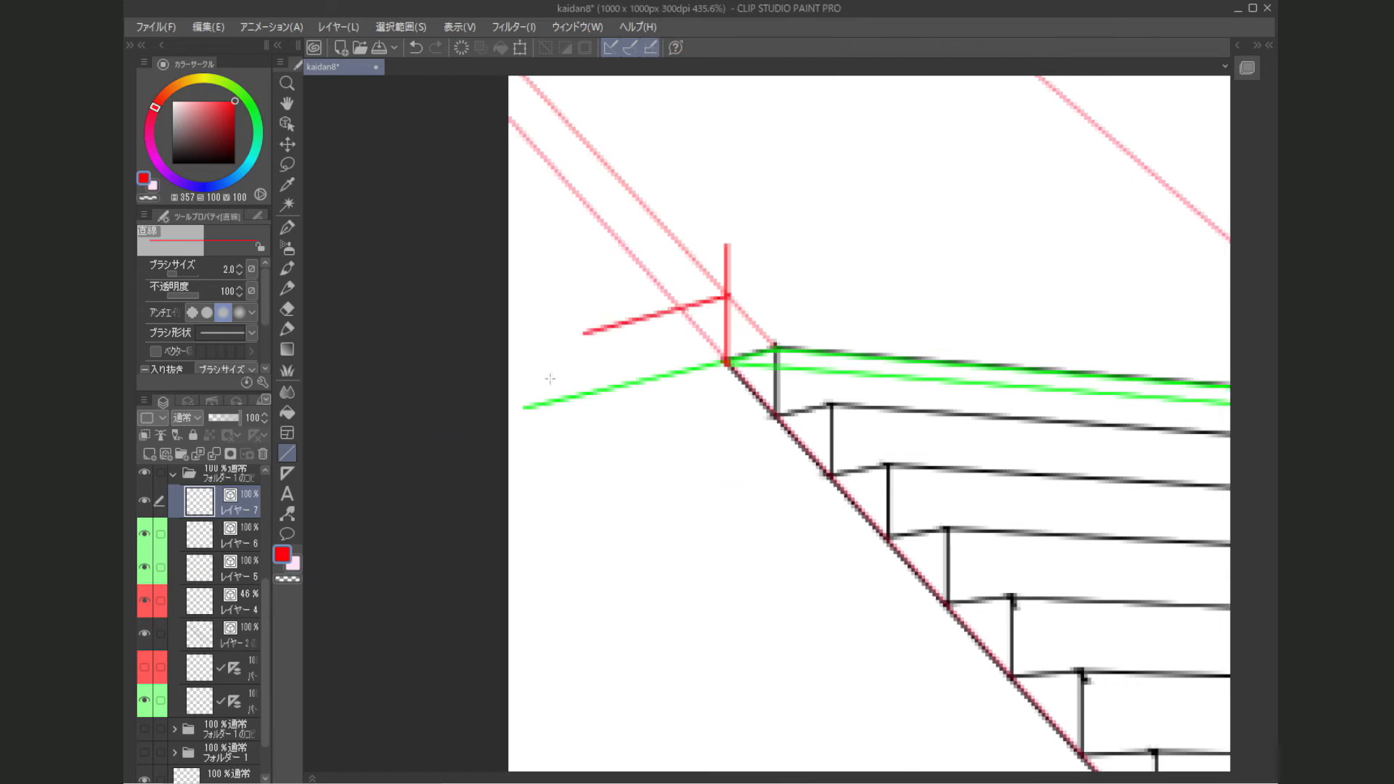
pyautogui.moveTo(758, 315); pyautogui.dragTo(659, 339)
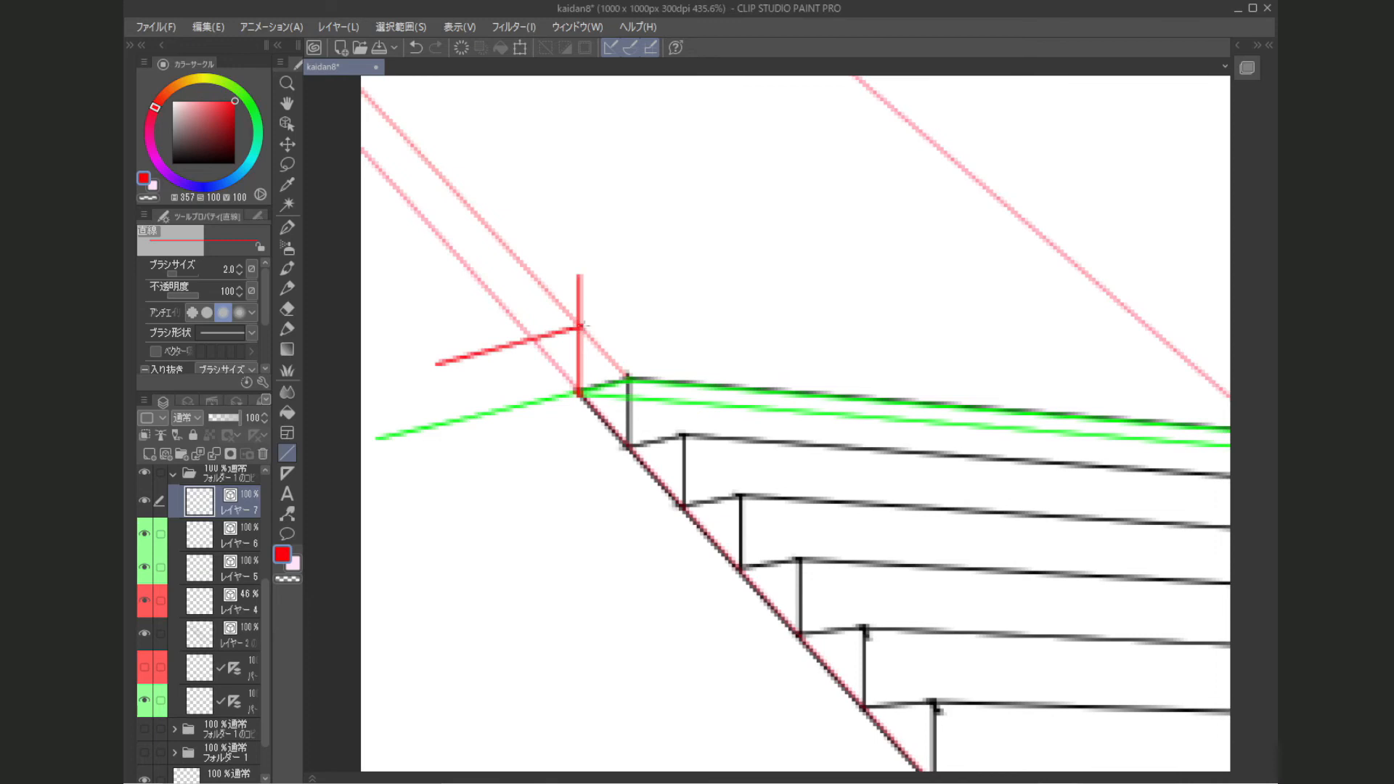
# Step: Draw the next step's long red edge from the left riser's guide crossing past the right sloping guide
pyautogui.scroll(-4, 664, 327)
pyautogui.moveTo(726, 320); pyautogui.dragTo(643, 314)
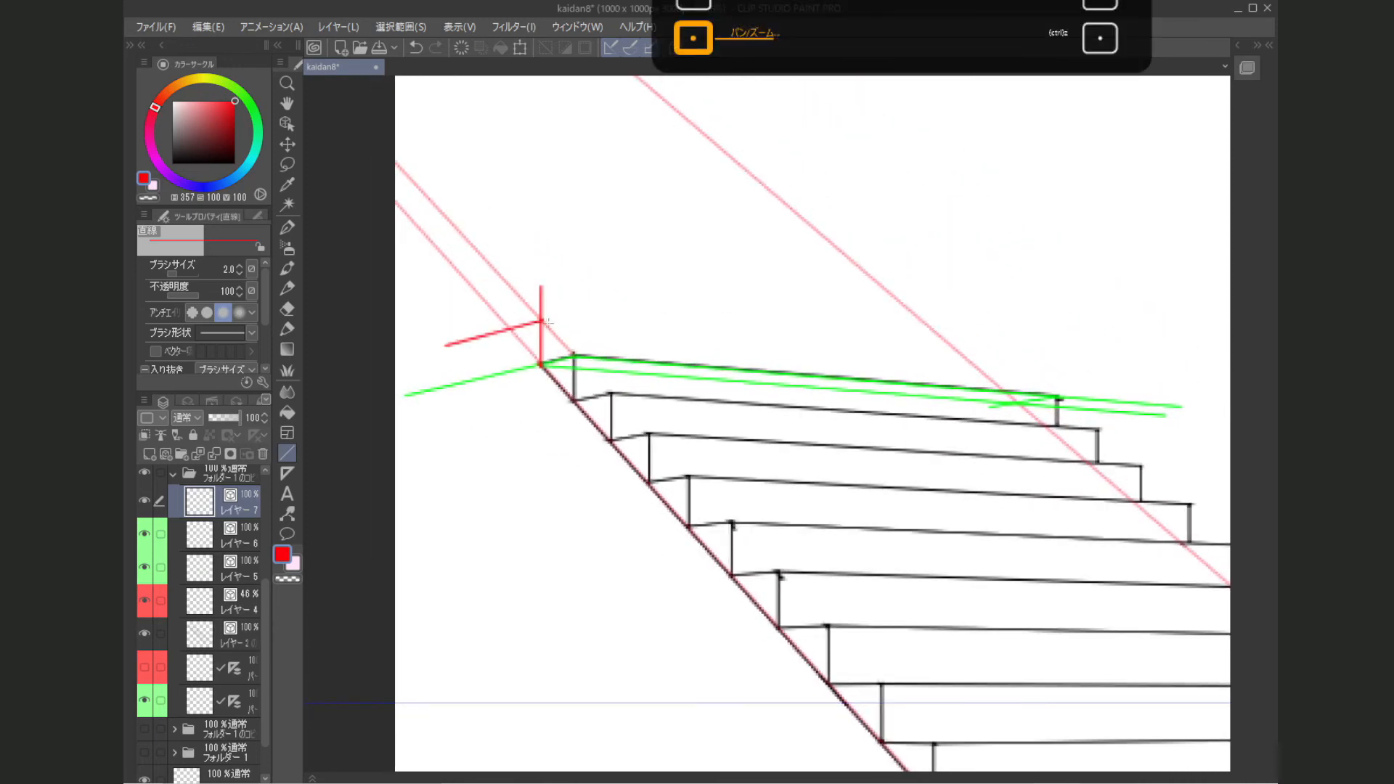
pyautogui.moveTo(546, 320)
pyautogui.mouseDown()
pyautogui.moveTo(1107, 411)
pyautogui.moveTo(935, 399)
pyautogui.mouseUp()
pyautogui.scroll(5, 943, 394)
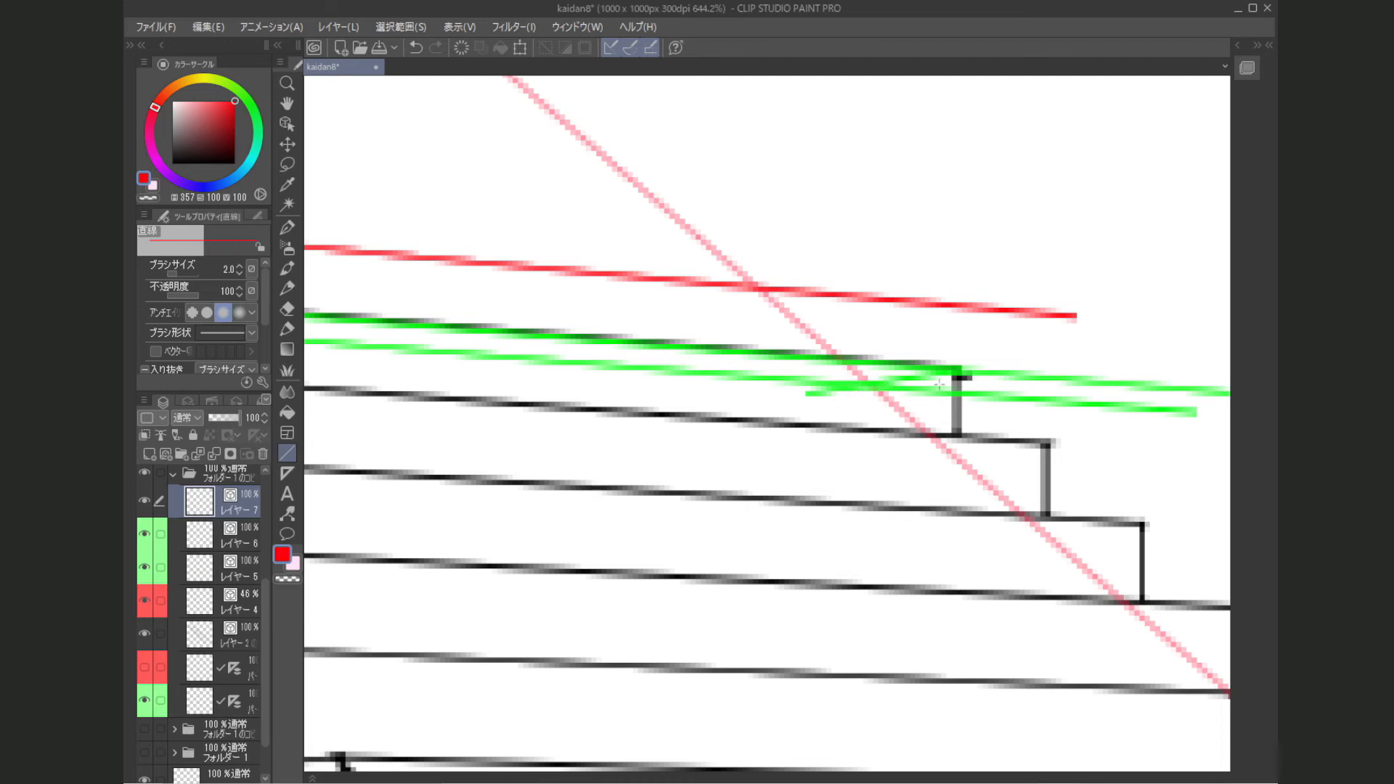
pyautogui.moveTo(952, 370)
pyautogui.mouseDown()
pyautogui.moveTo(804, 394)
pyautogui.moveTo(1029, 399)
pyautogui.mouseUp()
pyautogui.moveTo(954, 370); pyautogui.dragTo(748, 402)
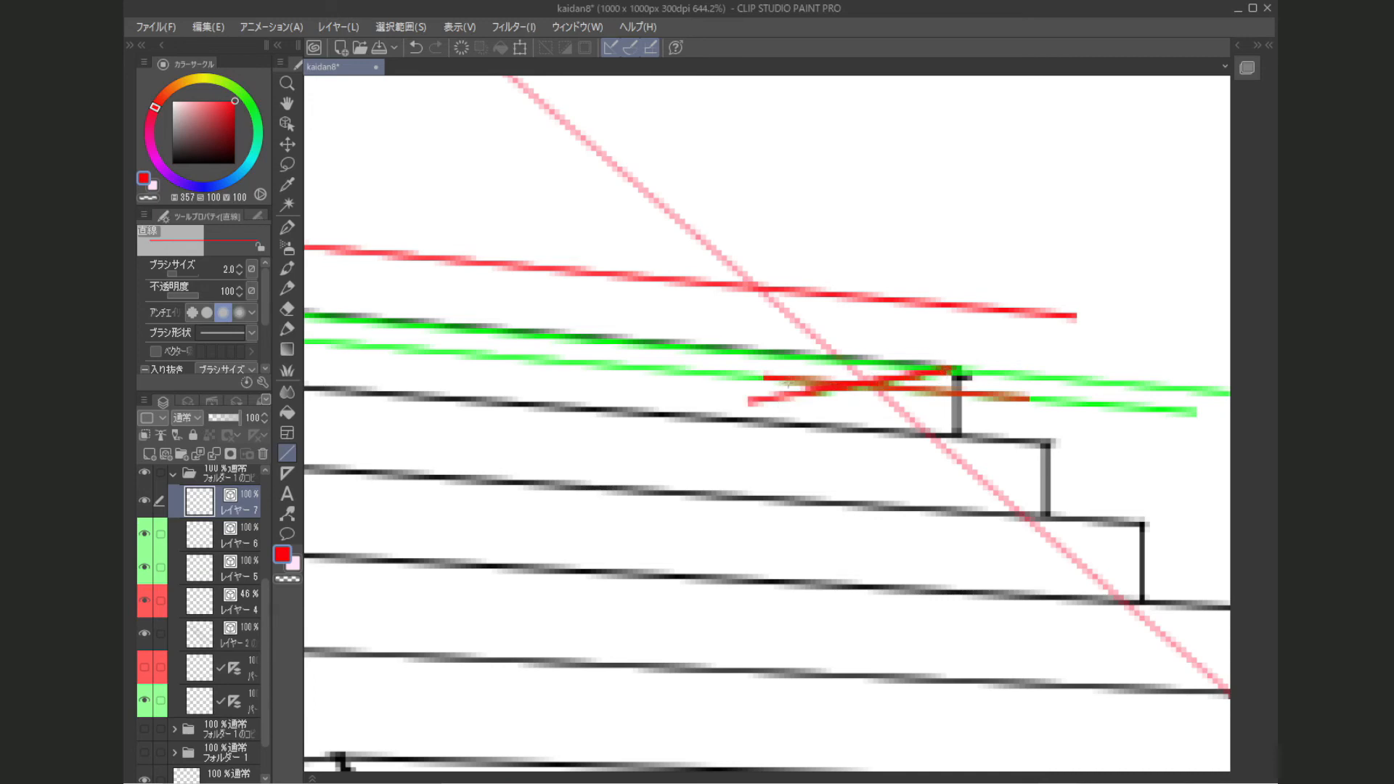
pyautogui.moveTo(772, 381); pyautogui.dragTo(1017, 410)
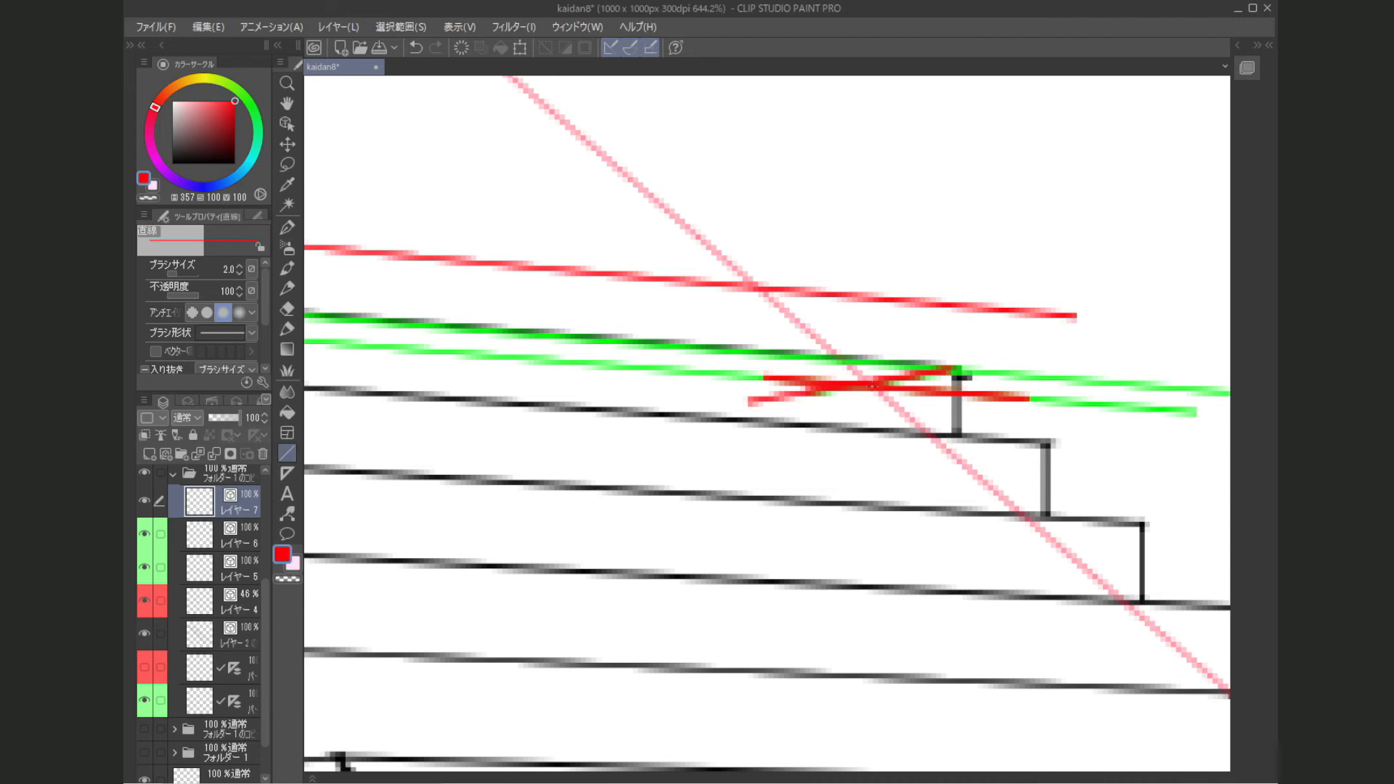
pyautogui.moveTo(875, 385); pyautogui.dragTo(875, 255)
pyautogui.moveTo(799, 305); pyautogui.dragTo(910, 343)
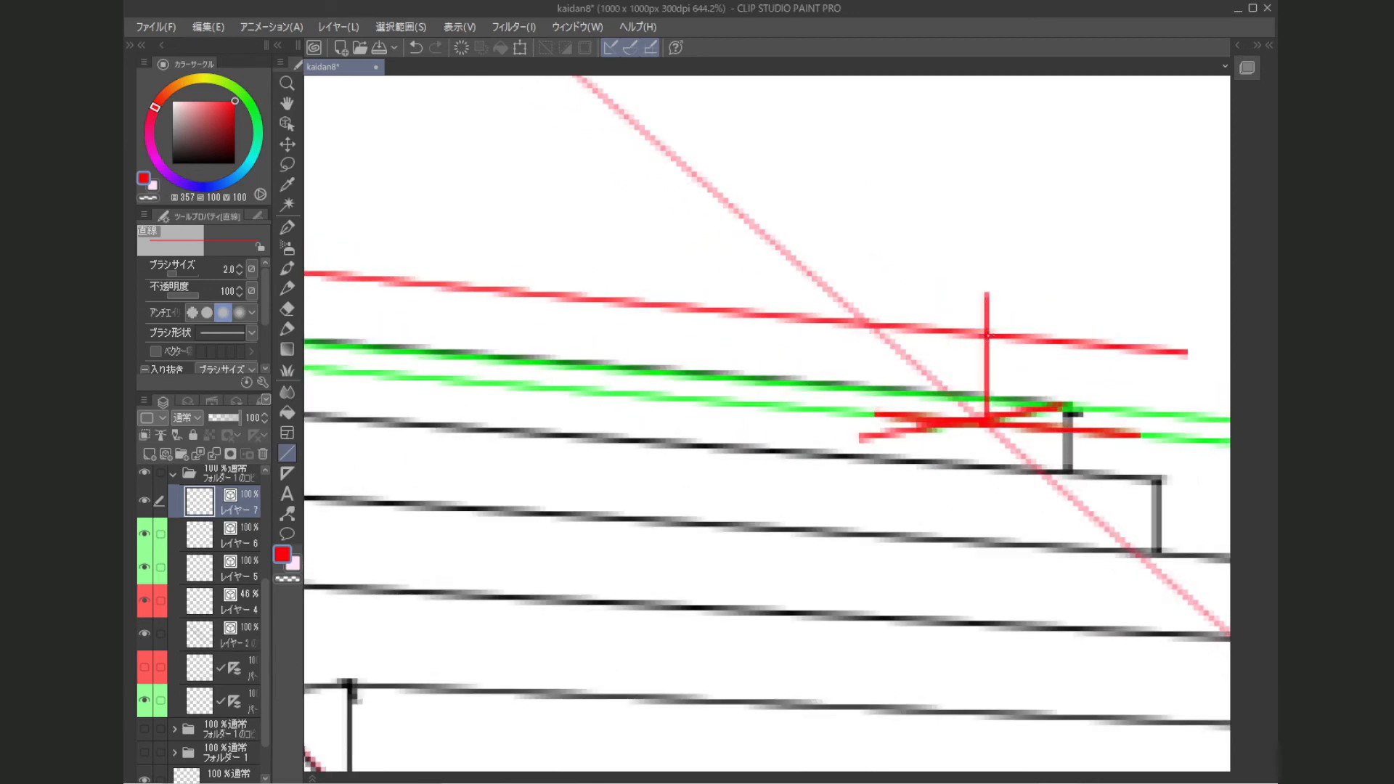
pyautogui.scroll(-2, 969, 350)
pyautogui.scroll(3, 977, 327)
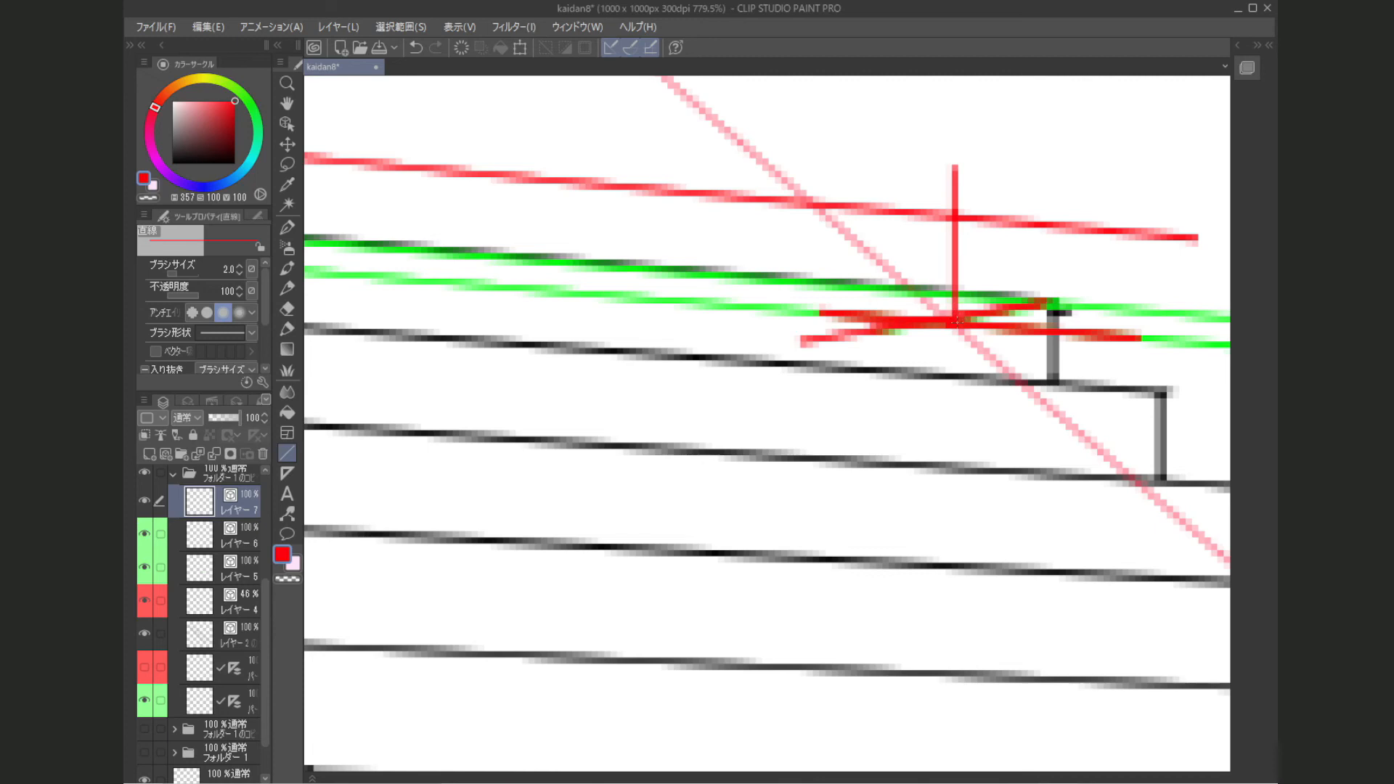
pyautogui.moveTo(955, 314)
pyautogui.mouseDown()
pyautogui.moveTo(959, 223)
pyautogui.moveTo(970, 249)
pyautogui.mouseUp()
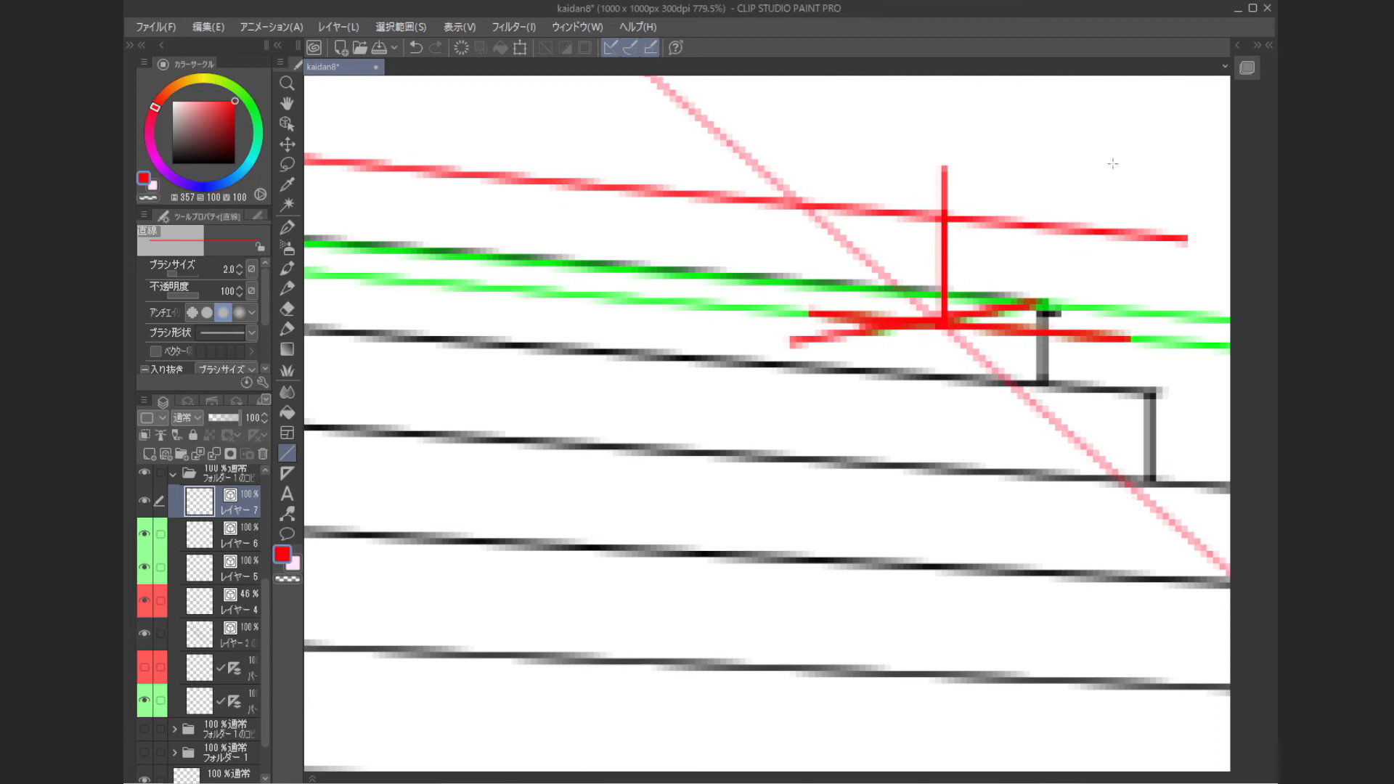
pyautogui.hotkey('ctrl', 'z')
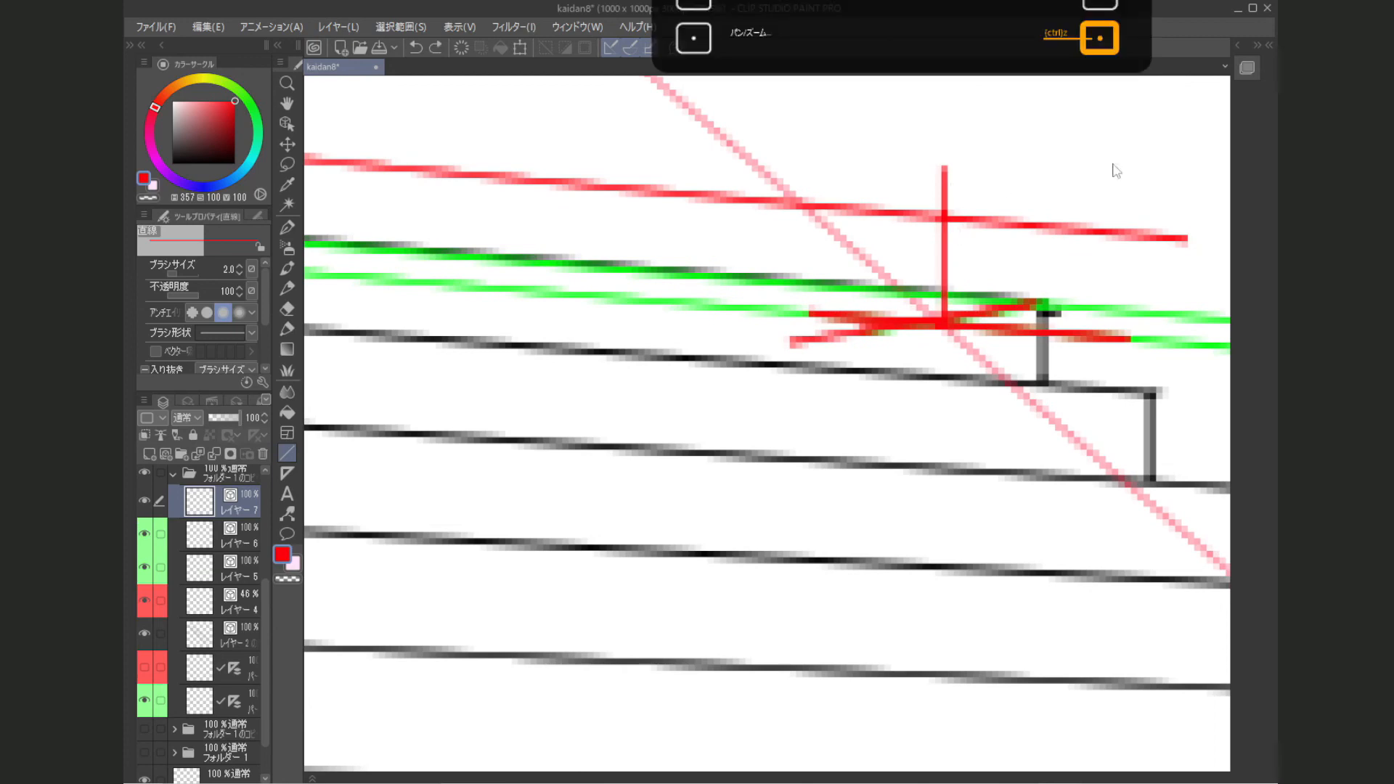
pyautogui.hotkey('ctrl', 'z')
pyautogui.hotkey('ctrl', 'z')
pyautogui.hotkey('ctrl', 'z')
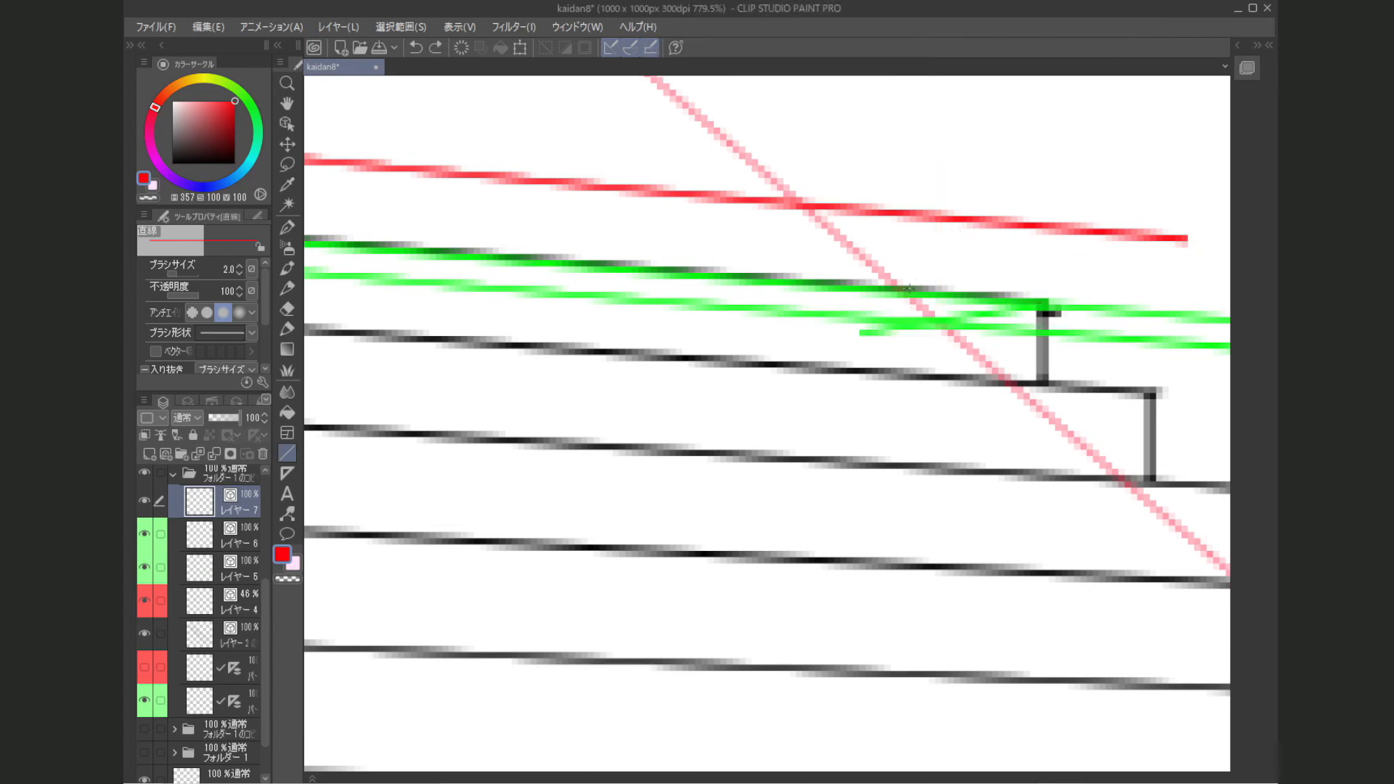
# Step: Draw a red vertical from where the right sloping guide meets the topmost step's black edge up to the new red edge
pyautogui.scroll(-8, 809, 304)
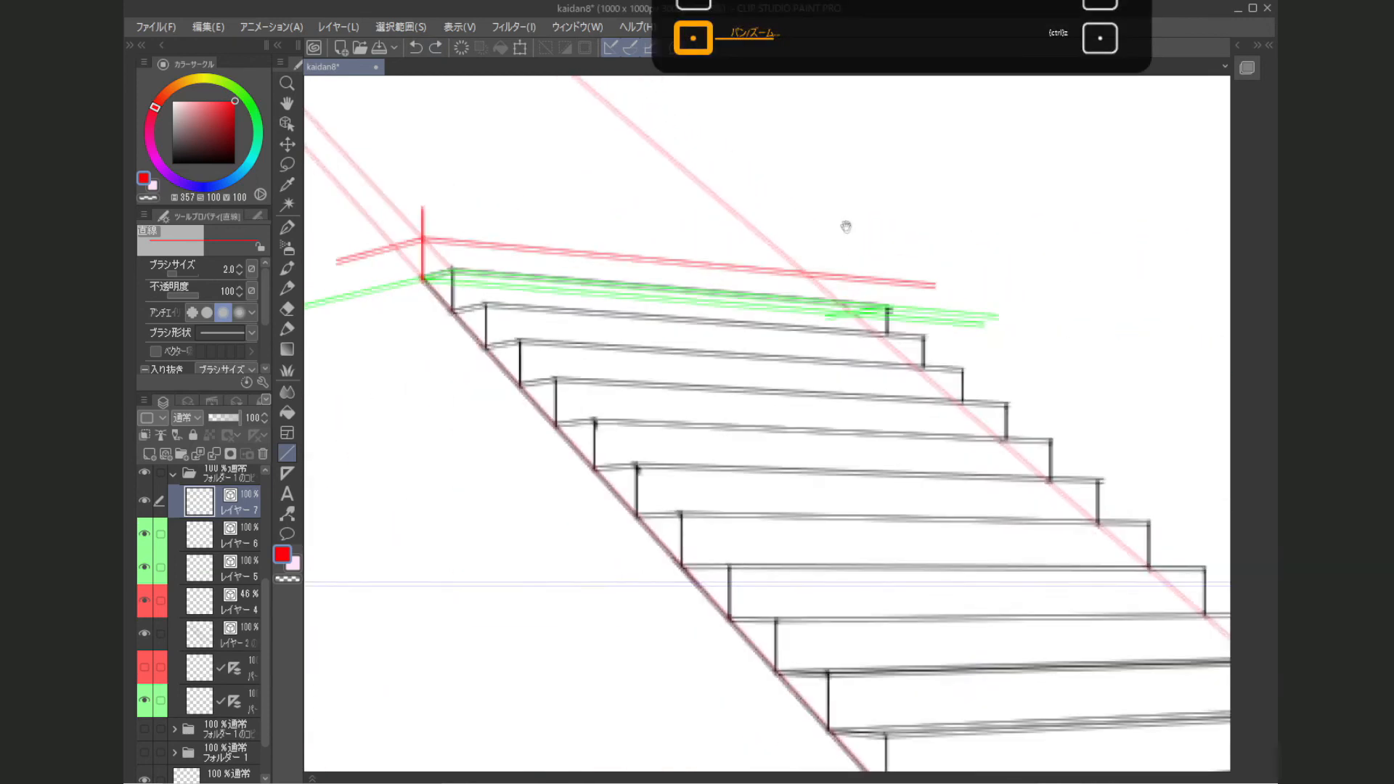
pyautogui.moveTo(779, 288); pyautogui.dragTo(815, 280)
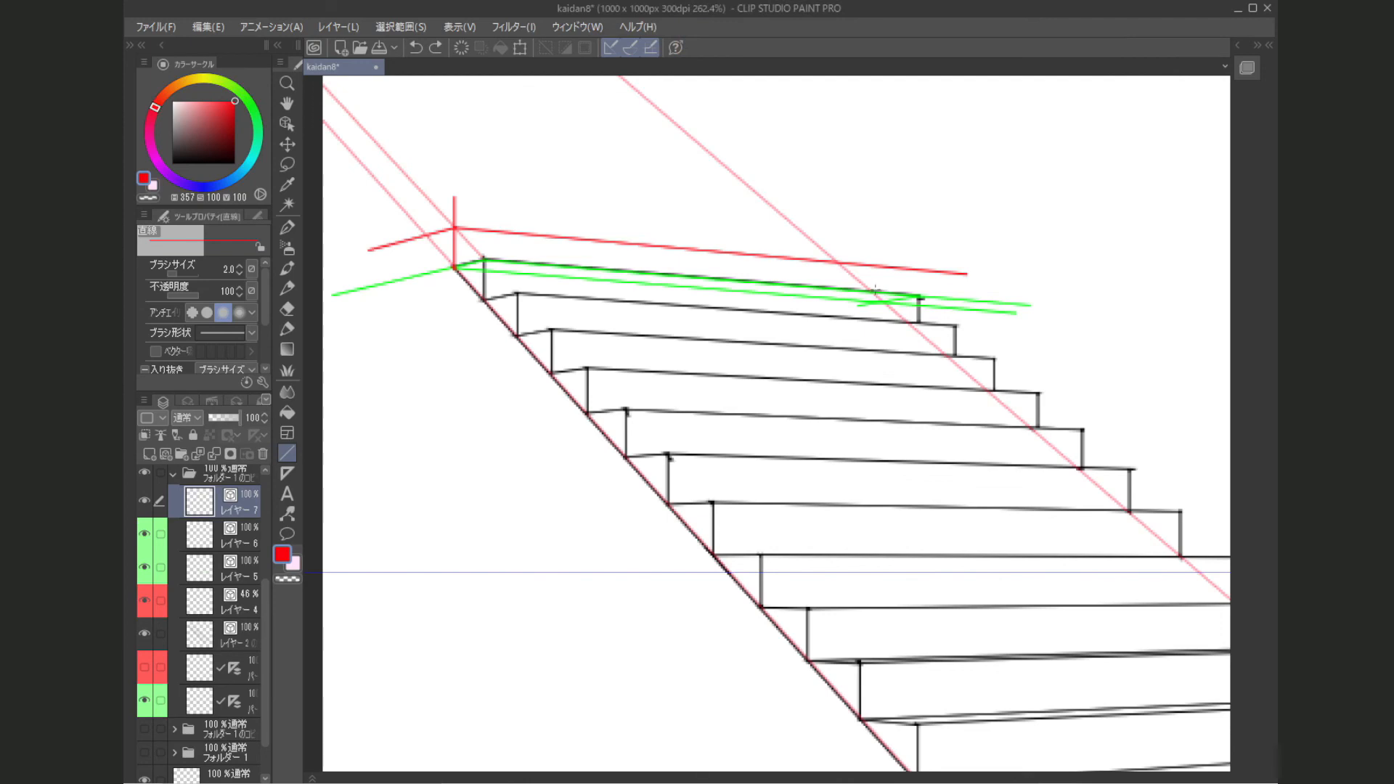
pyautogui.scroll(5, 875, 290)
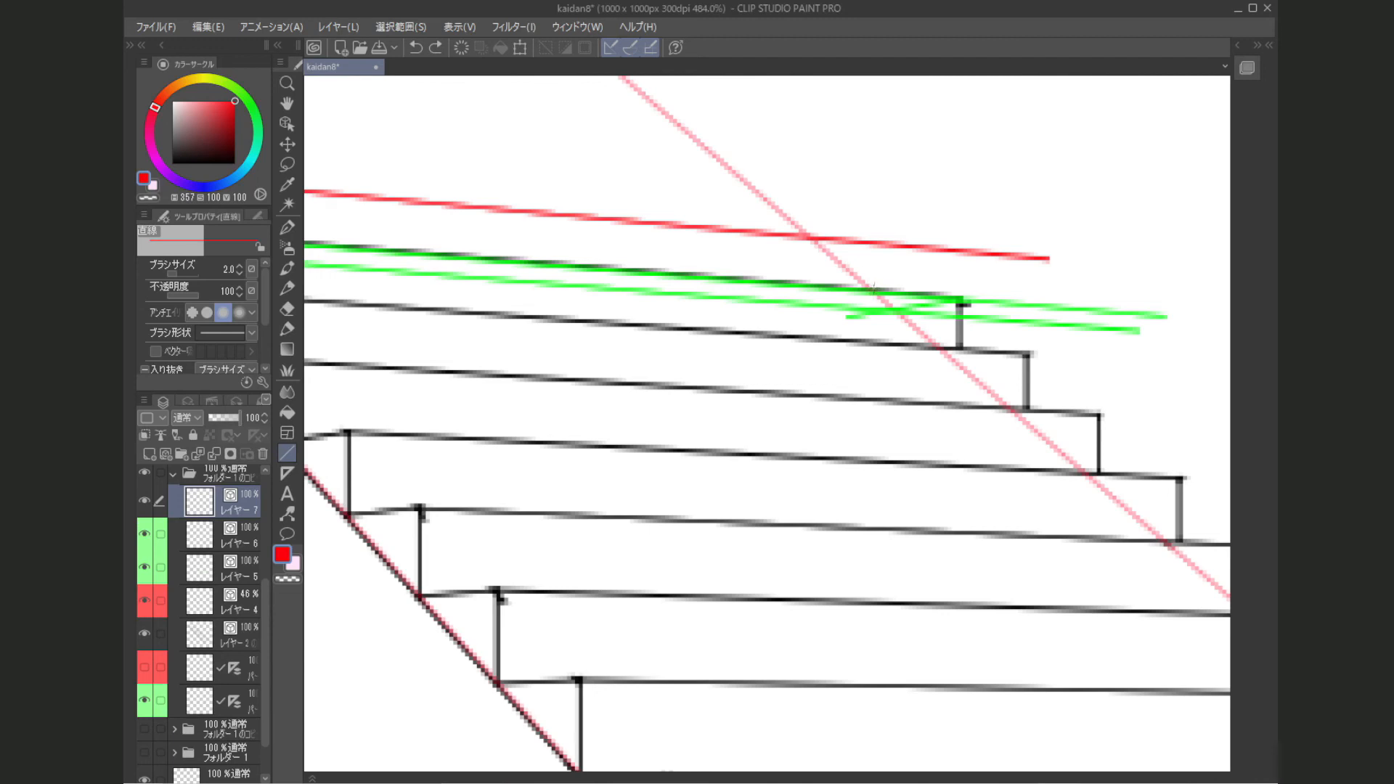
pyautogui.moveTo(874, 289); pyautogui.dragTo(875, 238)
pyautogui.moveTo(839, 342)
pyautogui.mouseDown()
pyautogui.moveTo(880, 321)
pyautogui.moveTo(743, 319)
pyautogui.mouseUp()
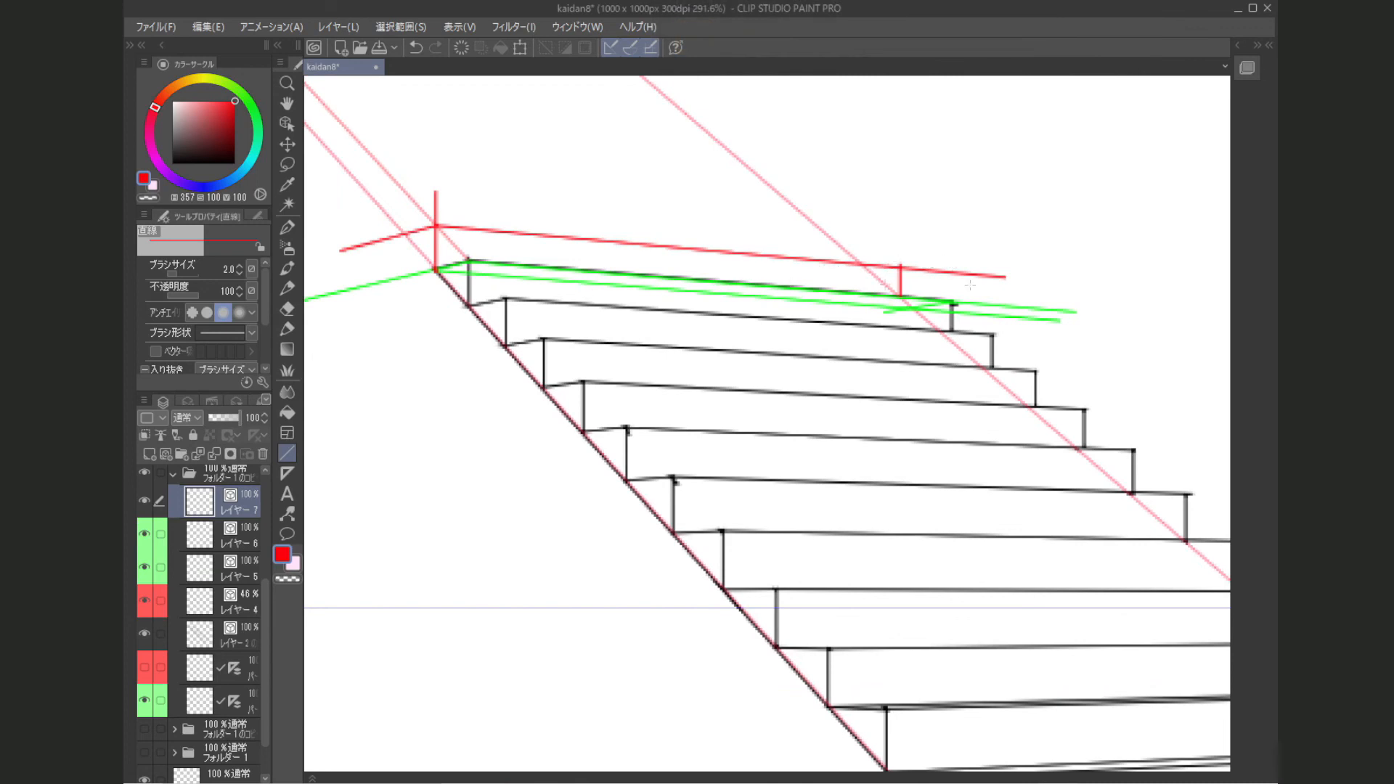
# Step: Draw a second red vertical from the green lines' crossing on the right sloping guide up to the long red edge
pyautogui.moveTo(908, 293); pyautogui.dragTo(954, 319)
pyautogui.scroll(3, 946, 323)
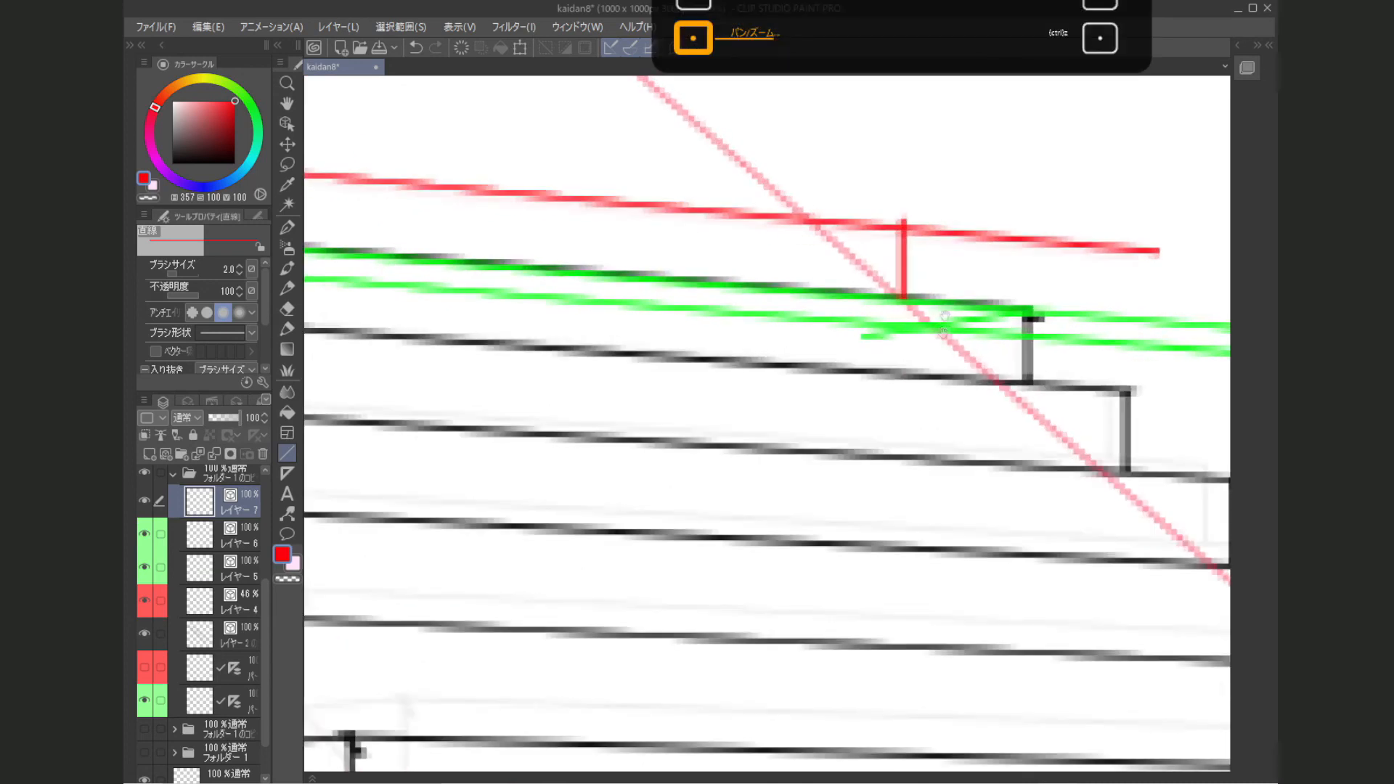
pyautogui.moveTo(936, 328)
pyautogui.mouseDown()
pyautogui.moveTo(947, 227)
pyautogui.moveTo(899, 290)
pyautogui.mouseUp()
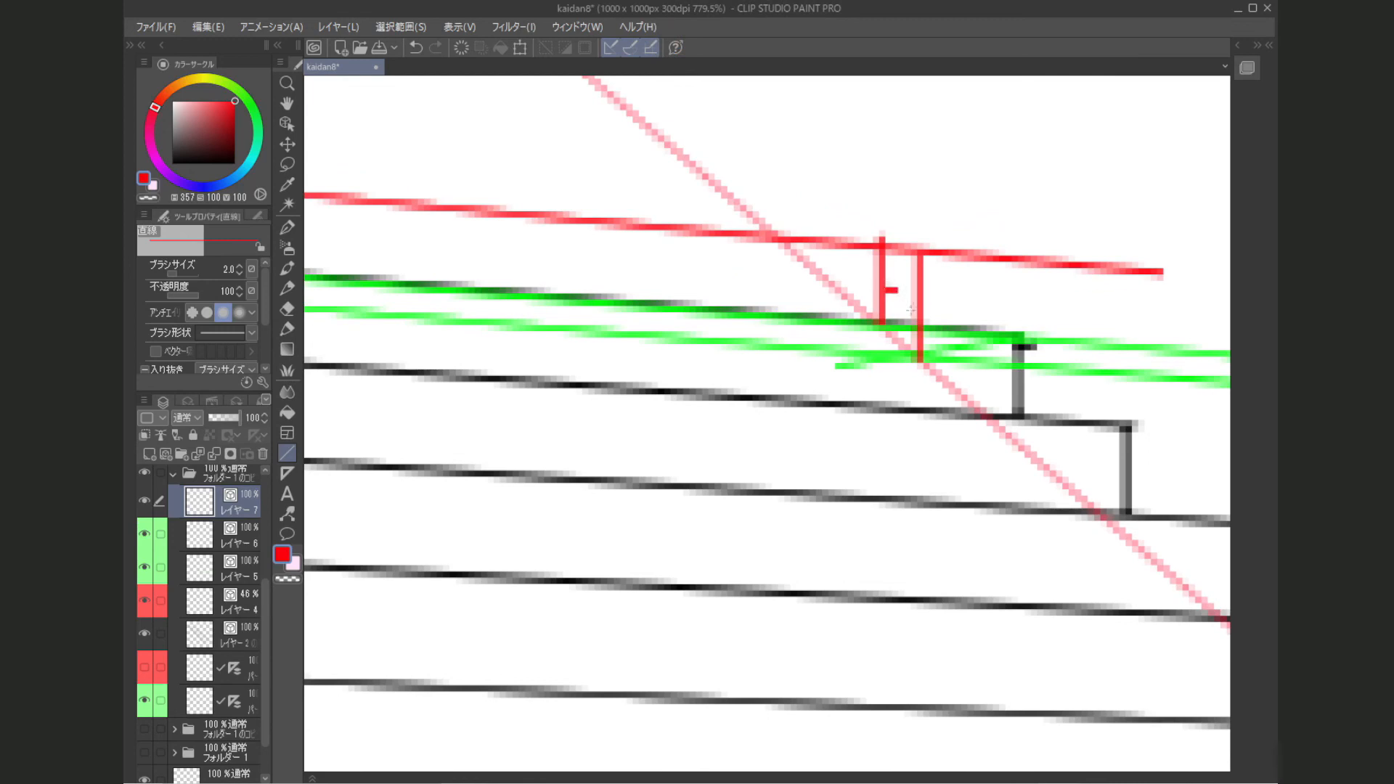
pyautogui.scroll(-5, 901, 301)
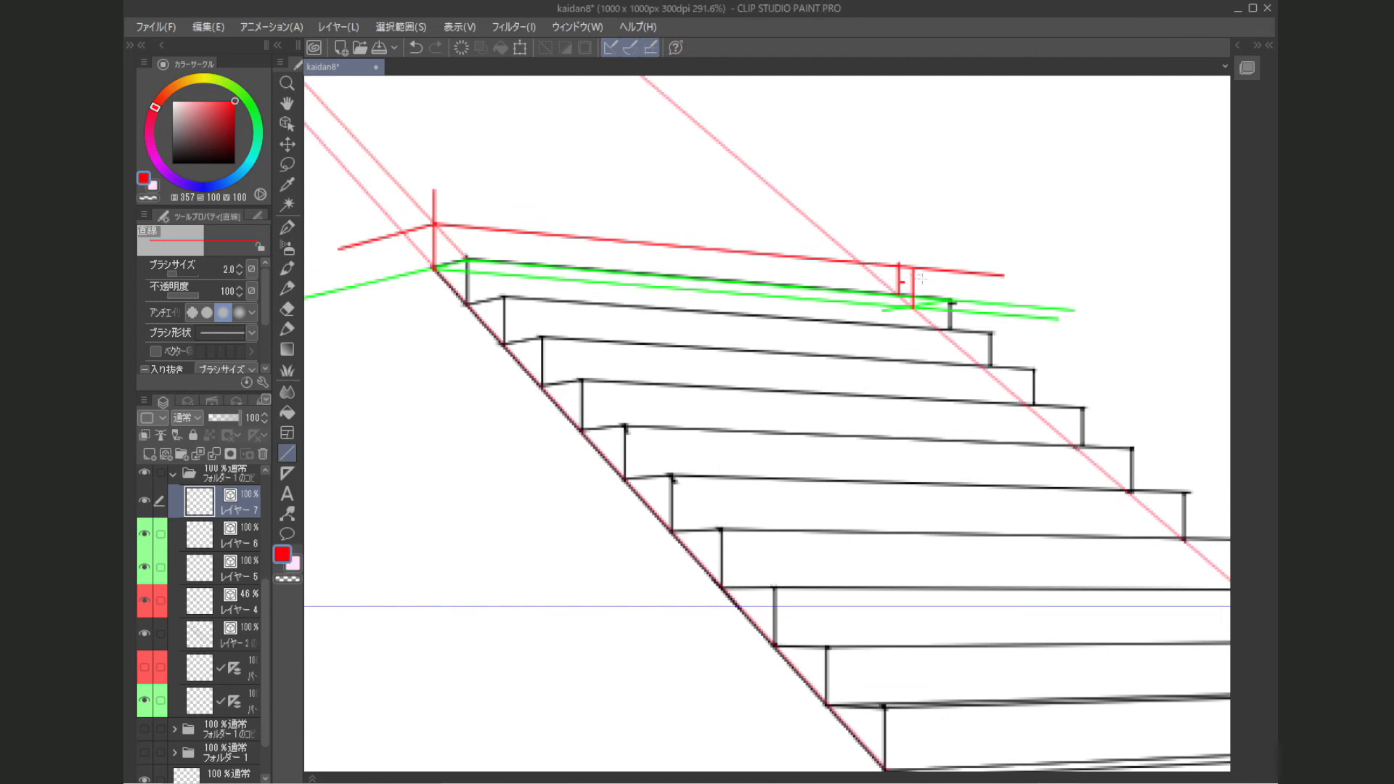
pyautogui.scroll(3, 916, 283)
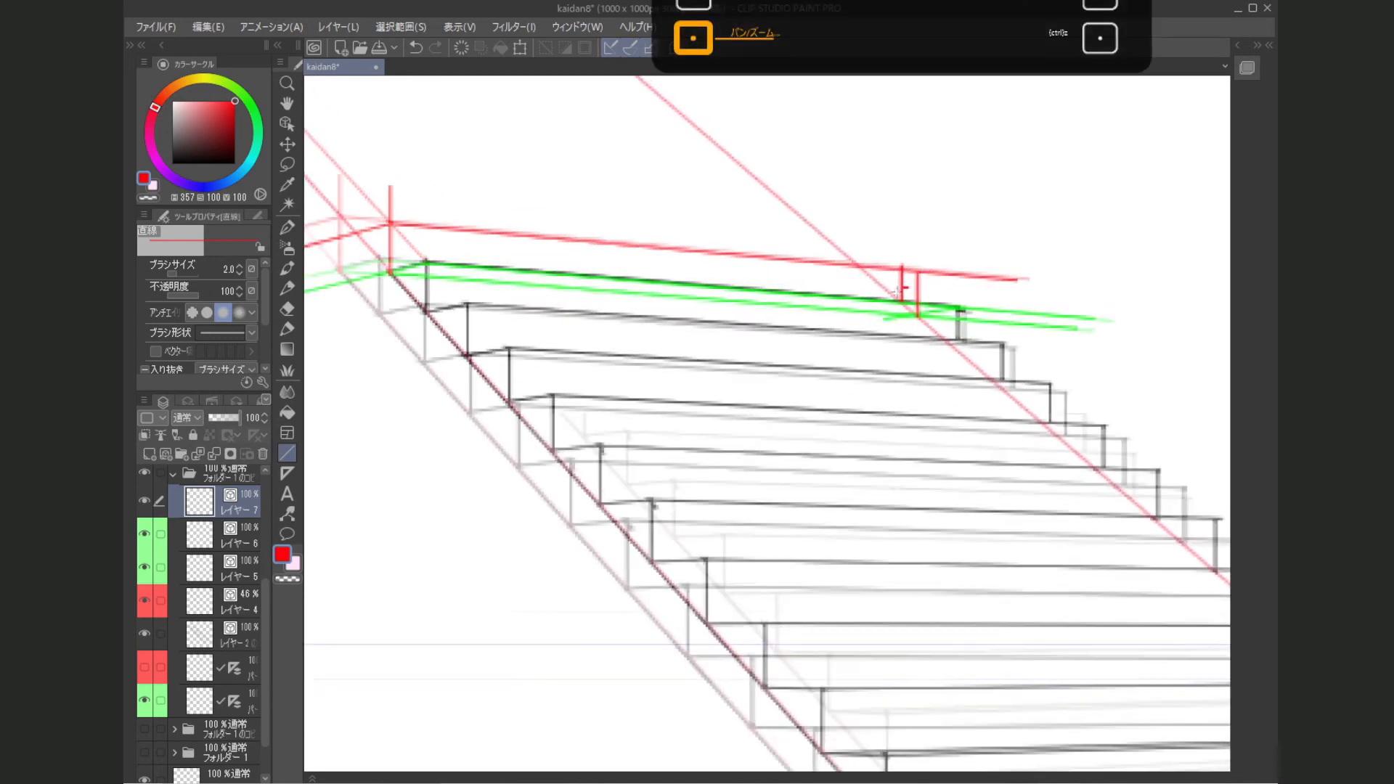
pyautogui.moveTo(920, 279); pyautogui.dragTo(889, 280)
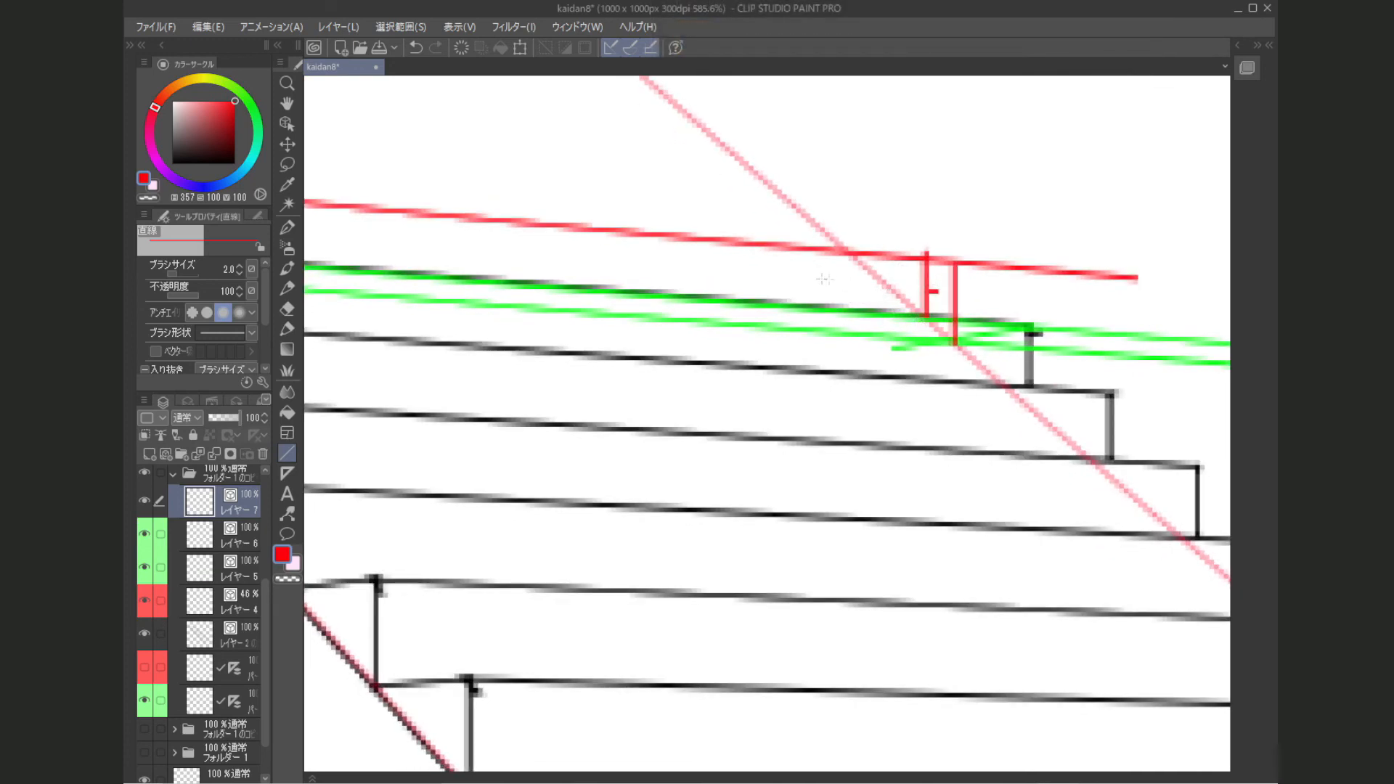
pyautogui.moveTo(886, 292); pyautogui.dragTo(880, 300)
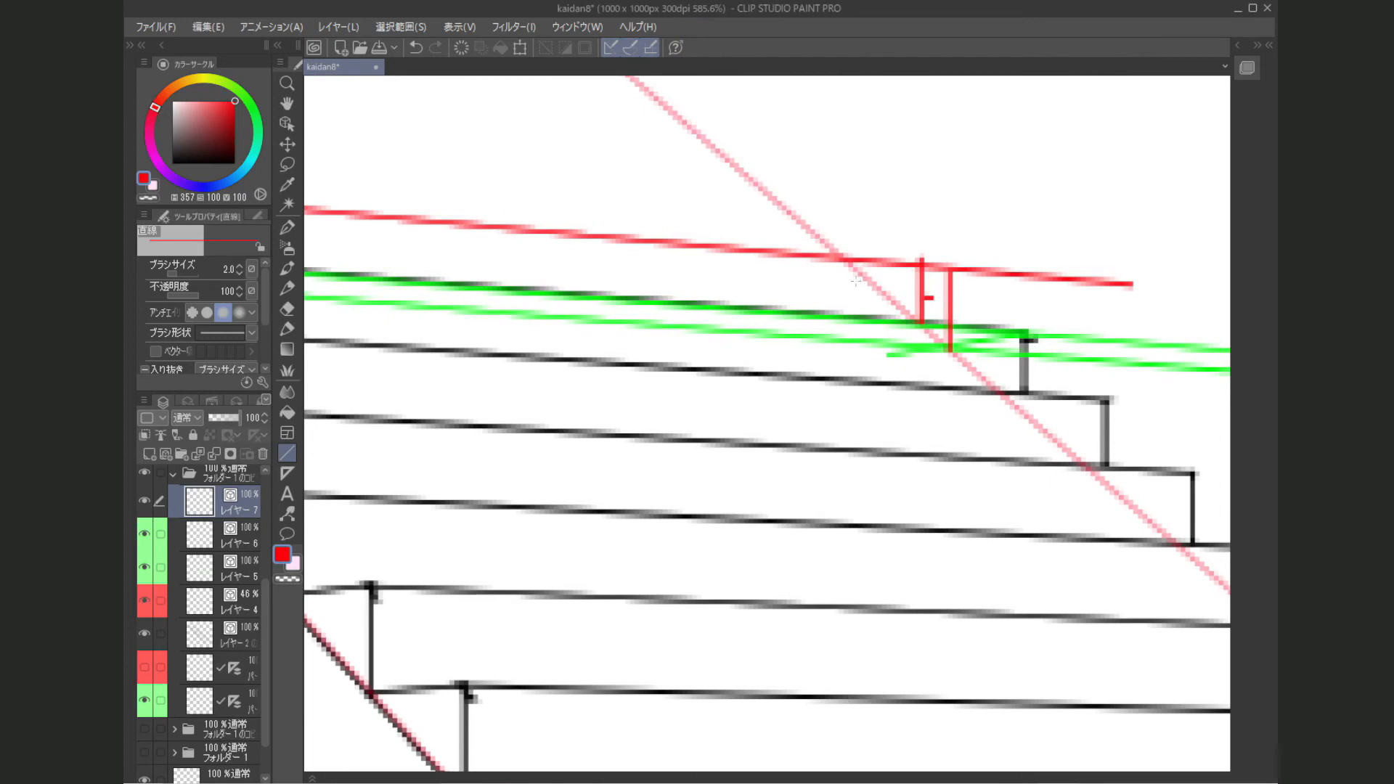